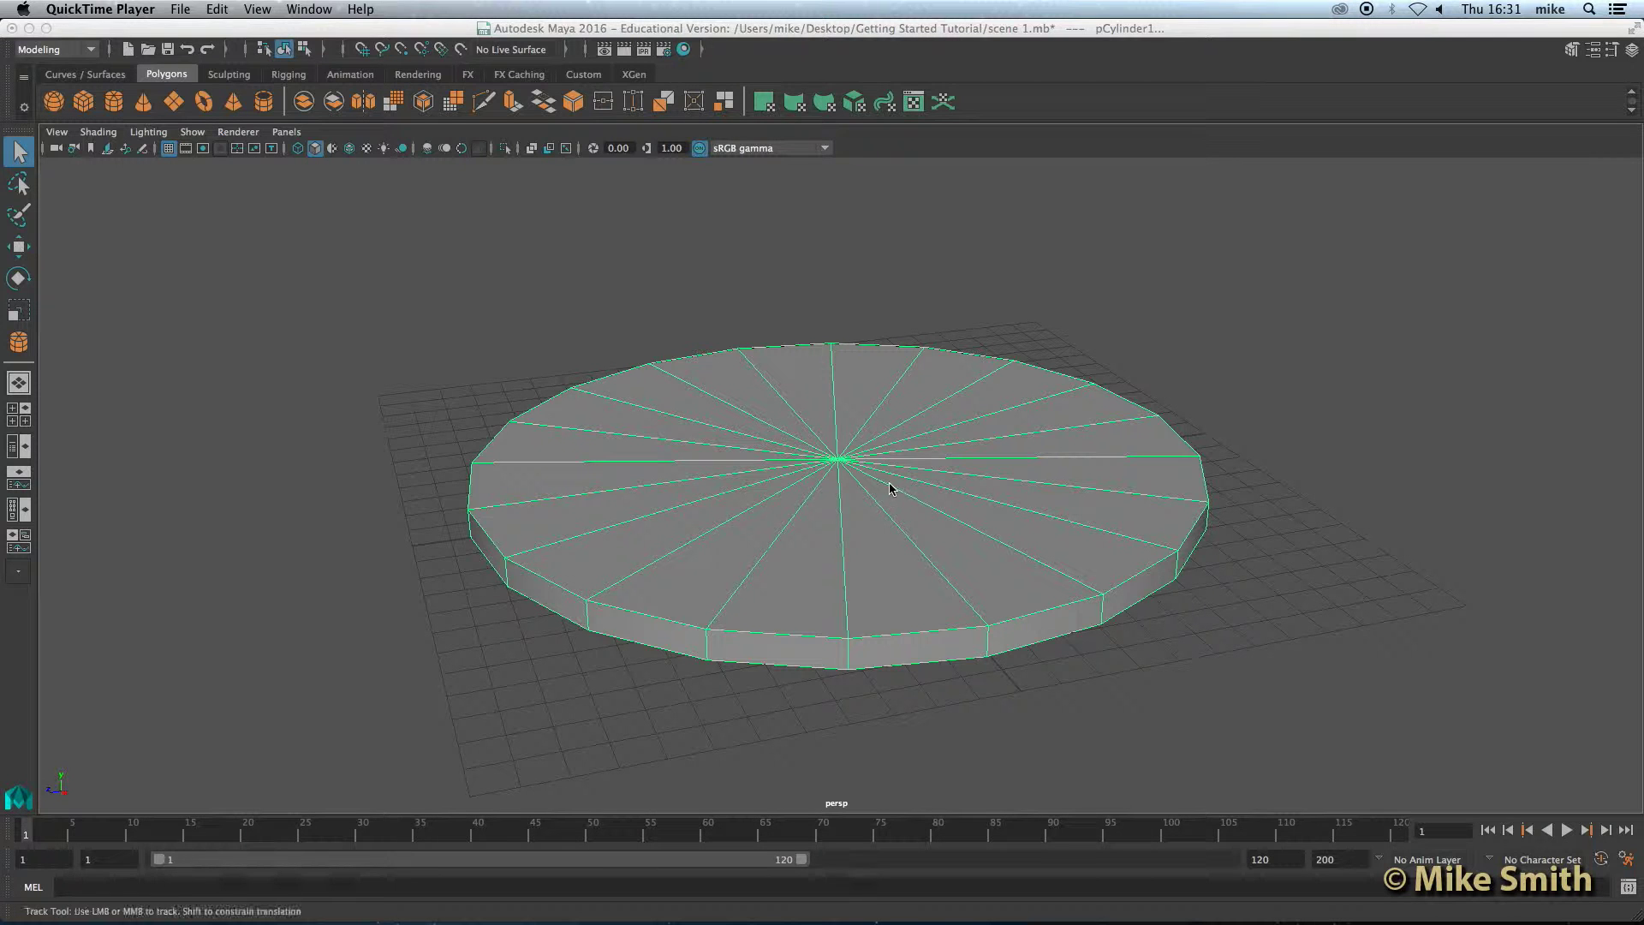
Open the Outliner from the Windows menu and place it beside the viewport
alt+drag(856, 469, 837, 472)
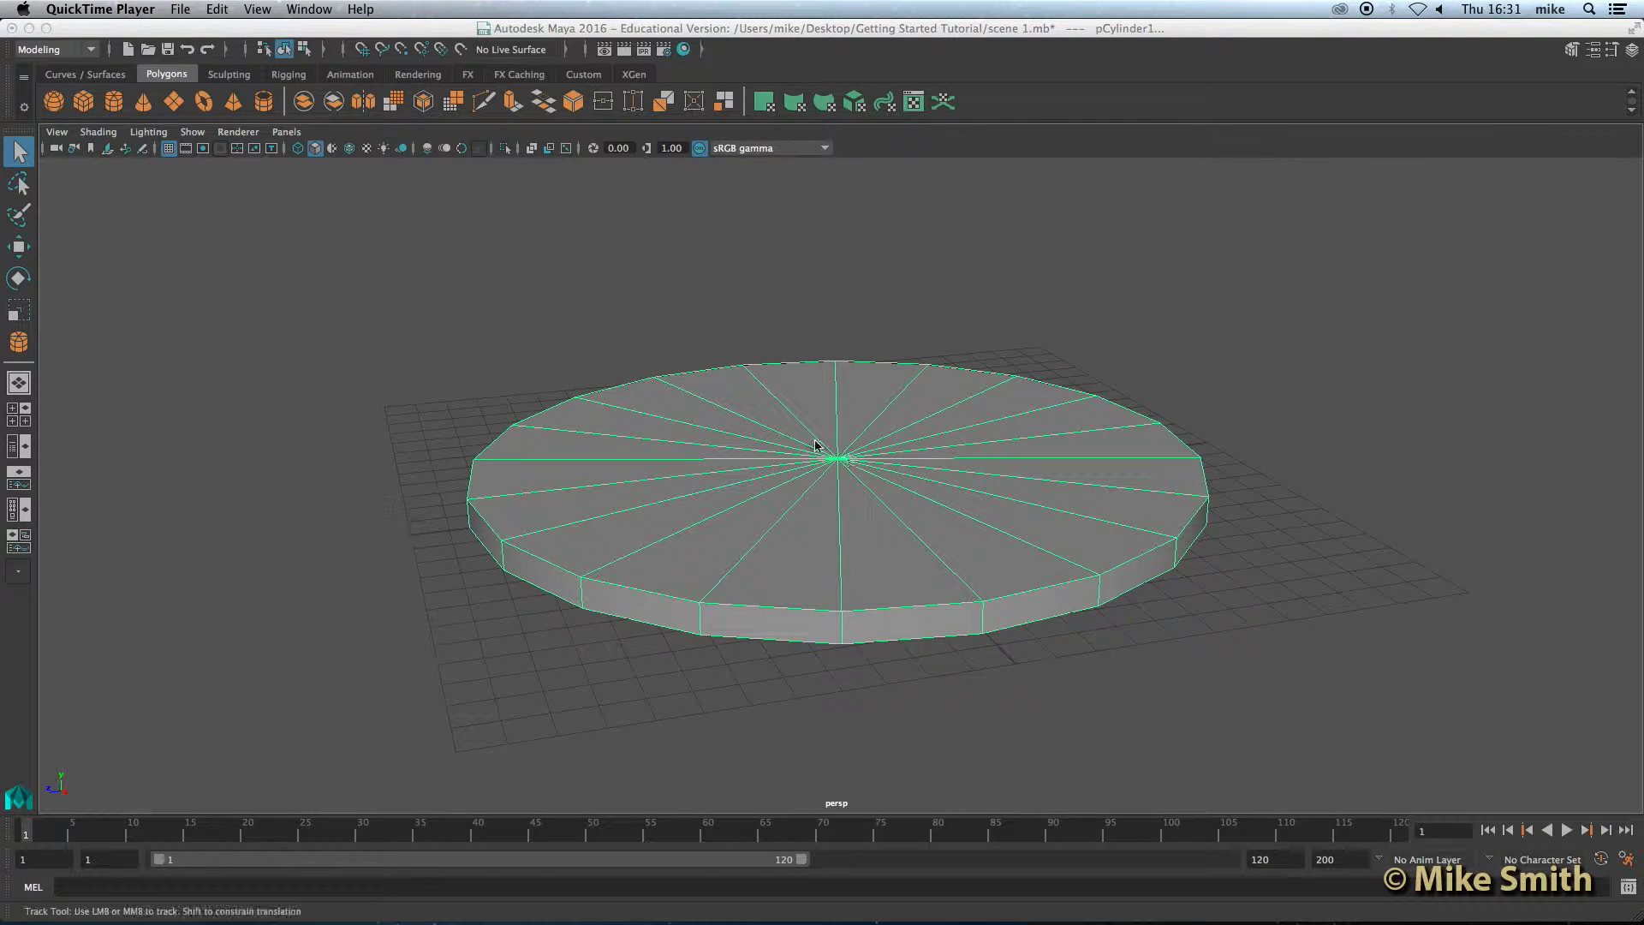
click(524, 32)
click(400, 9)
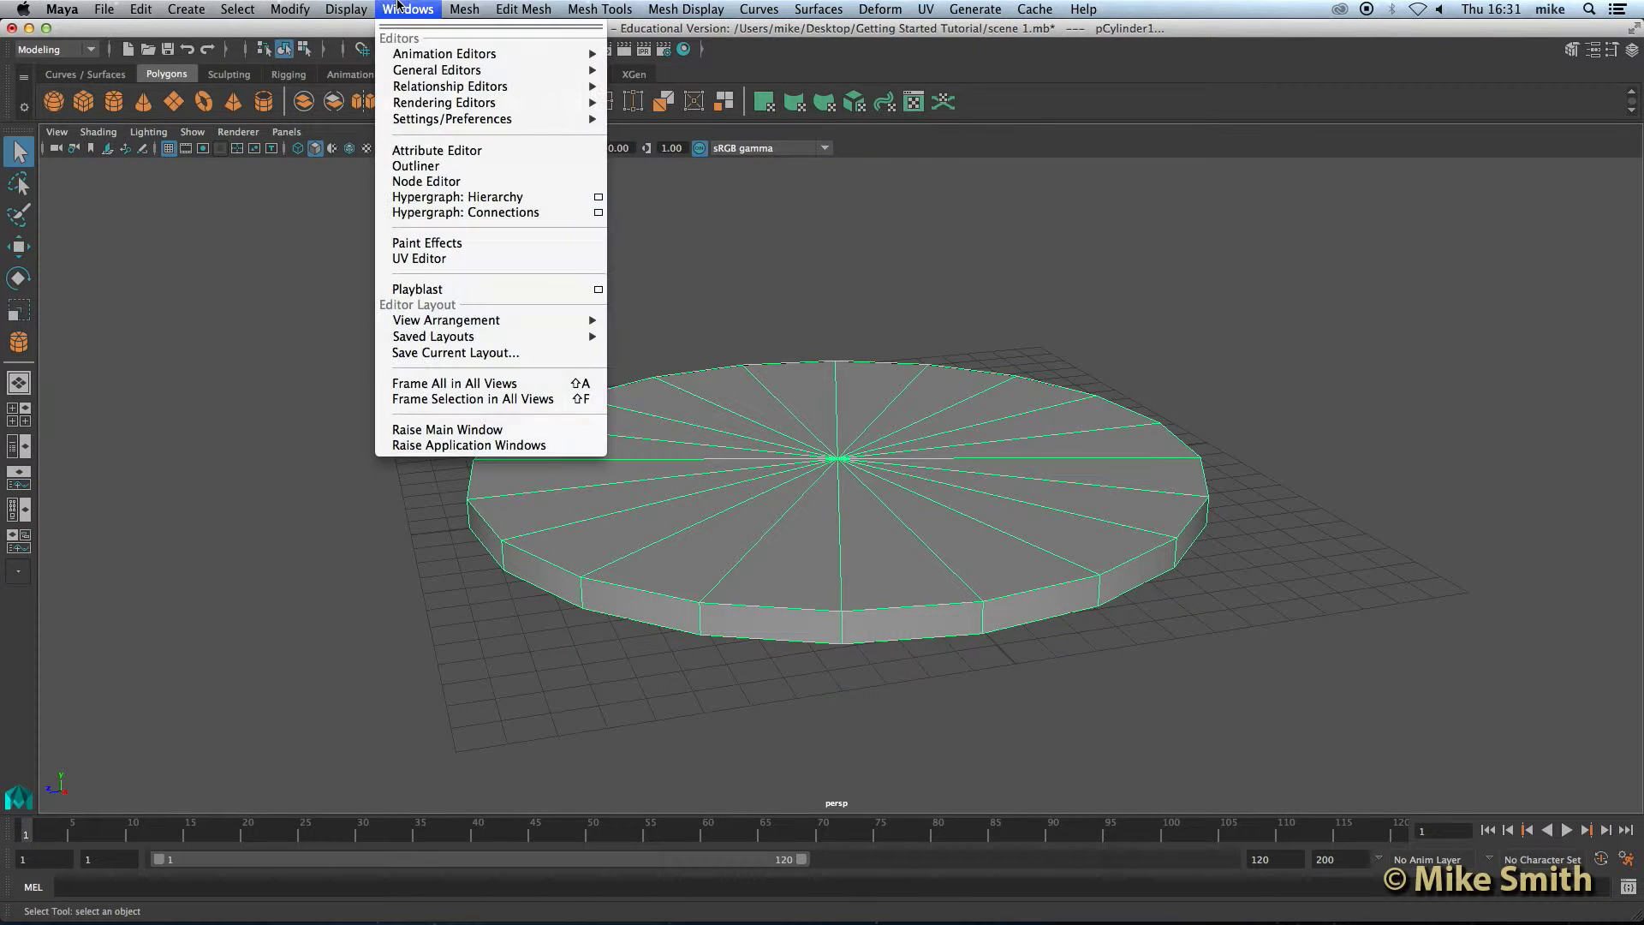
click(431, 167)
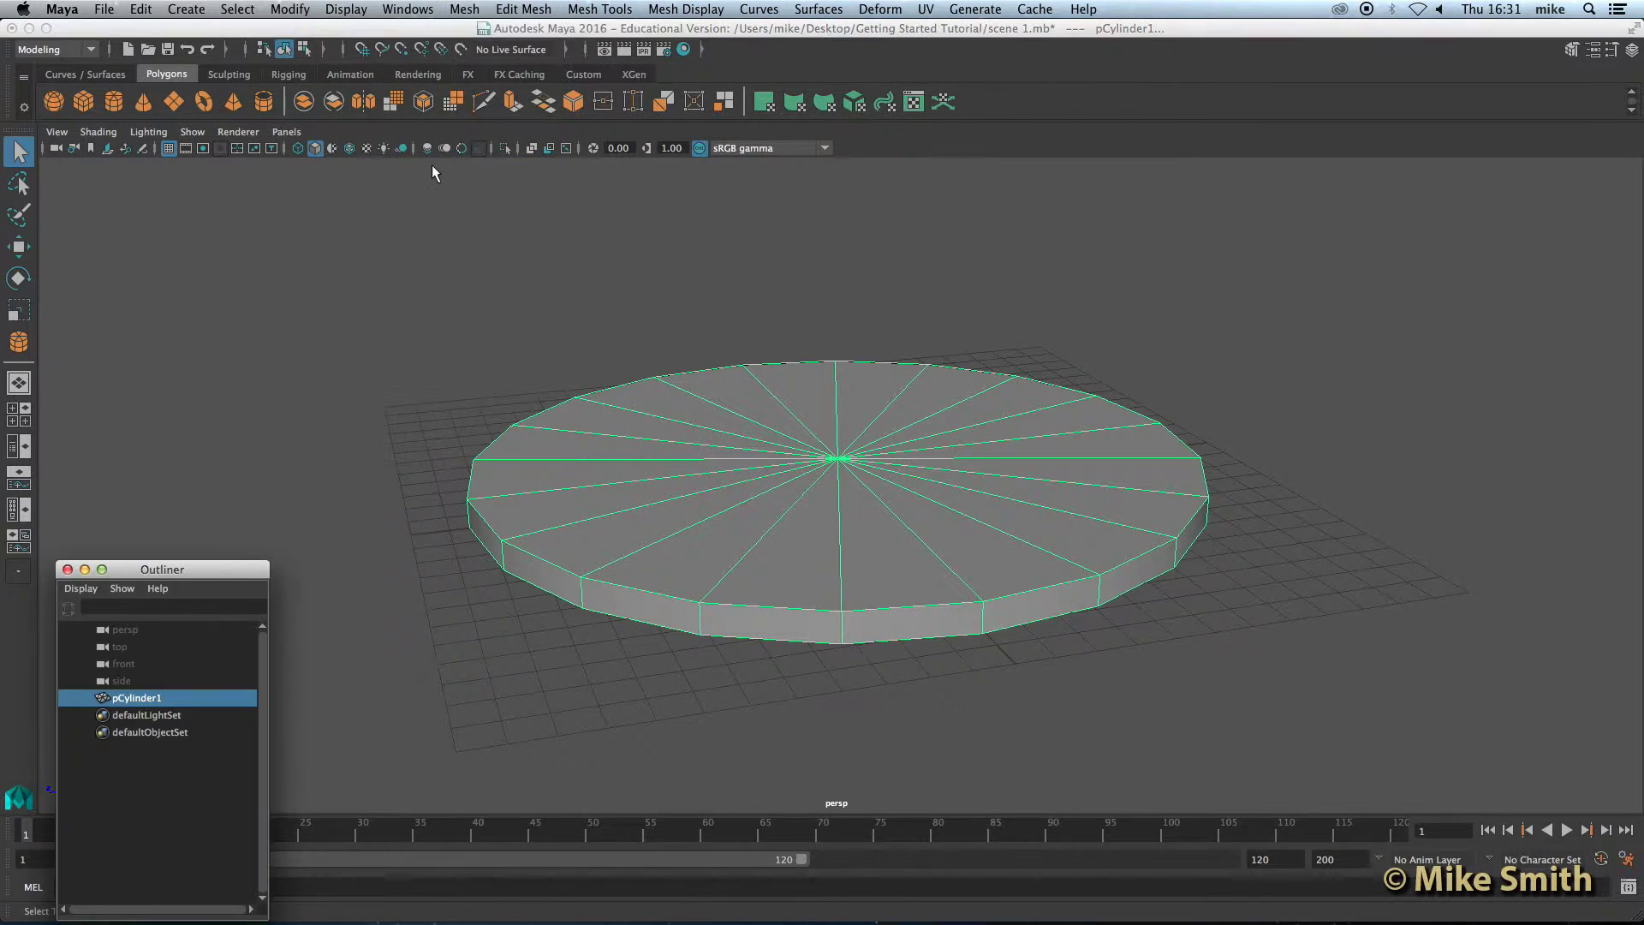
drag(172, 568, 317, 209)
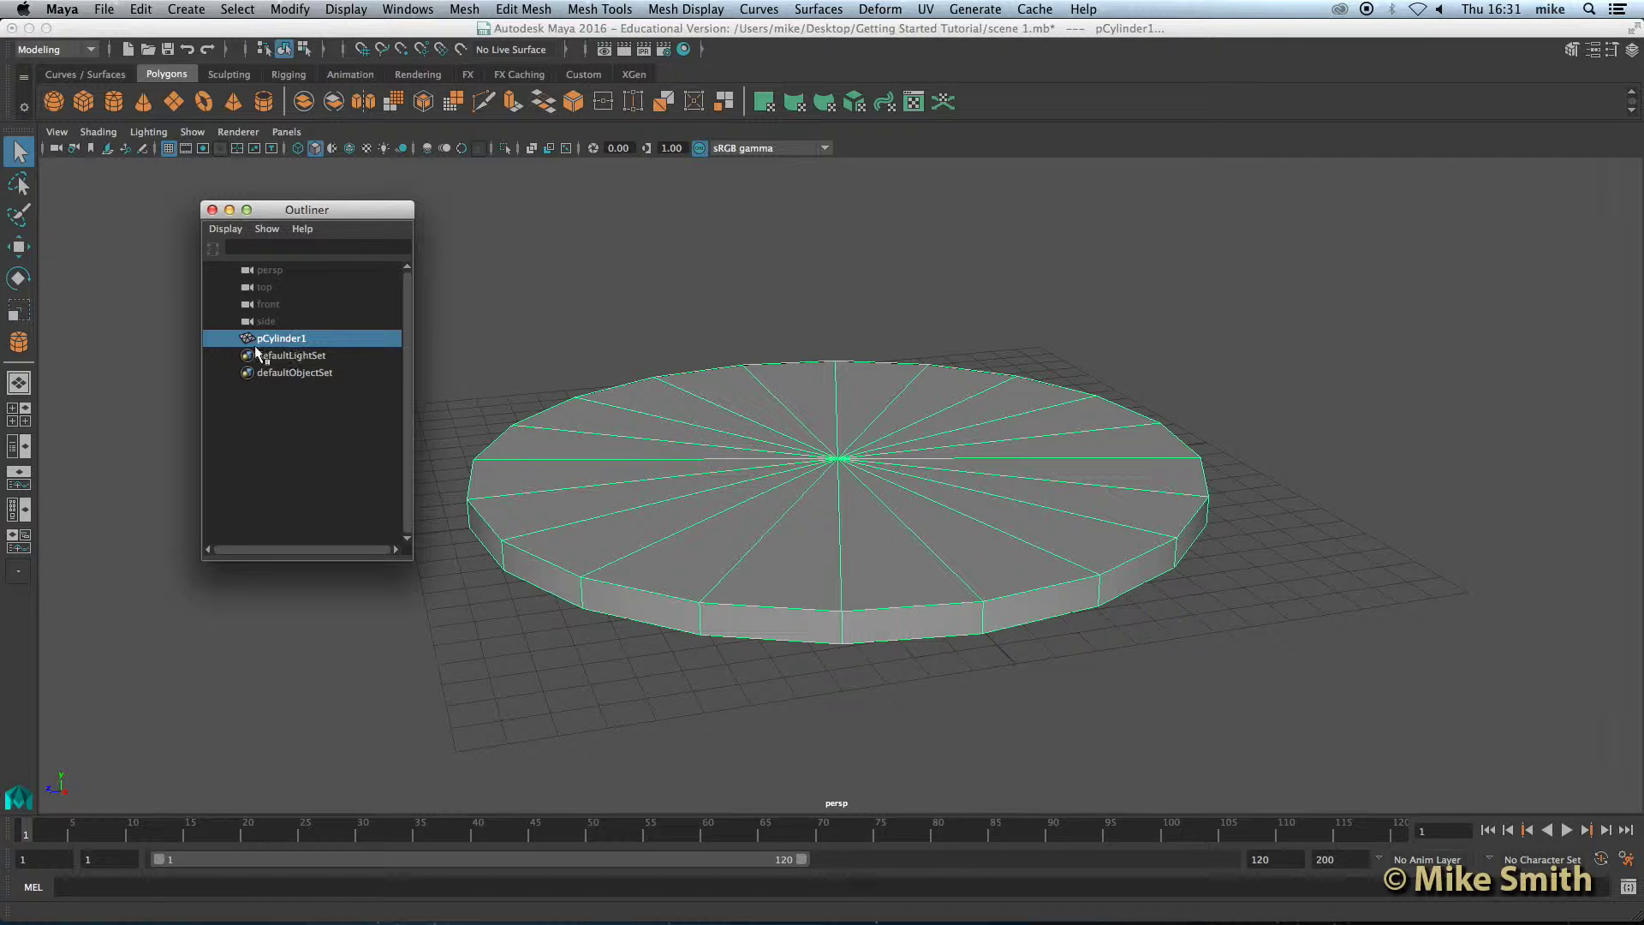
Rename pCylinder1 to part_1 in the Outliner, then move the Outliner aside
double_click(284, 339)
text(part)
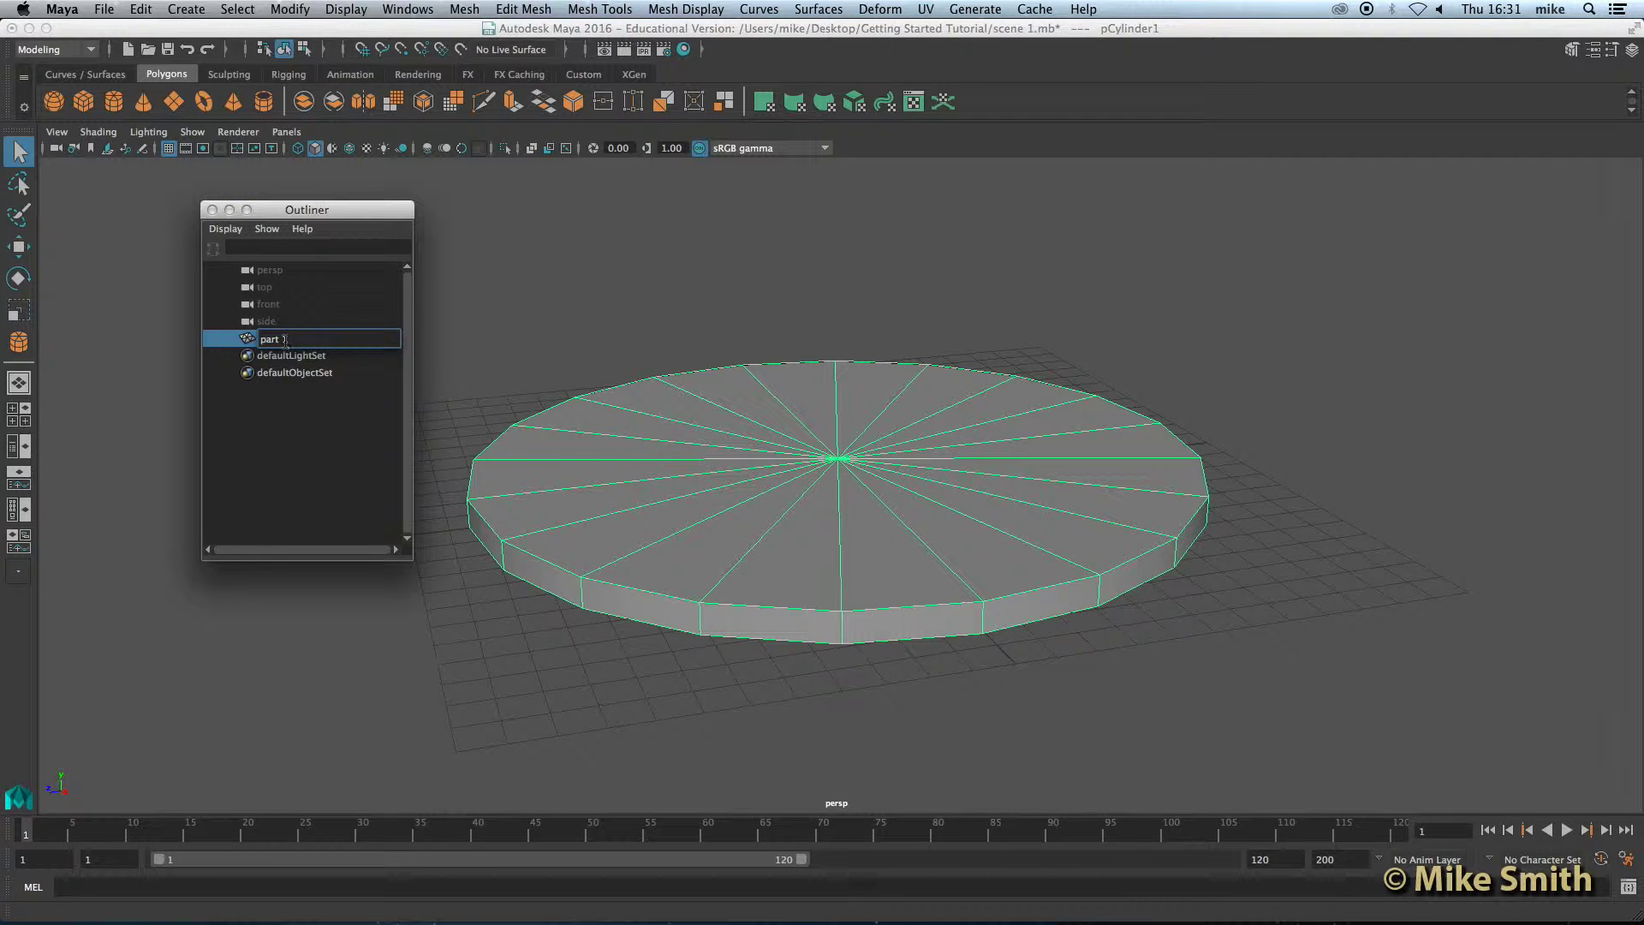
text(_1)
key(Return)
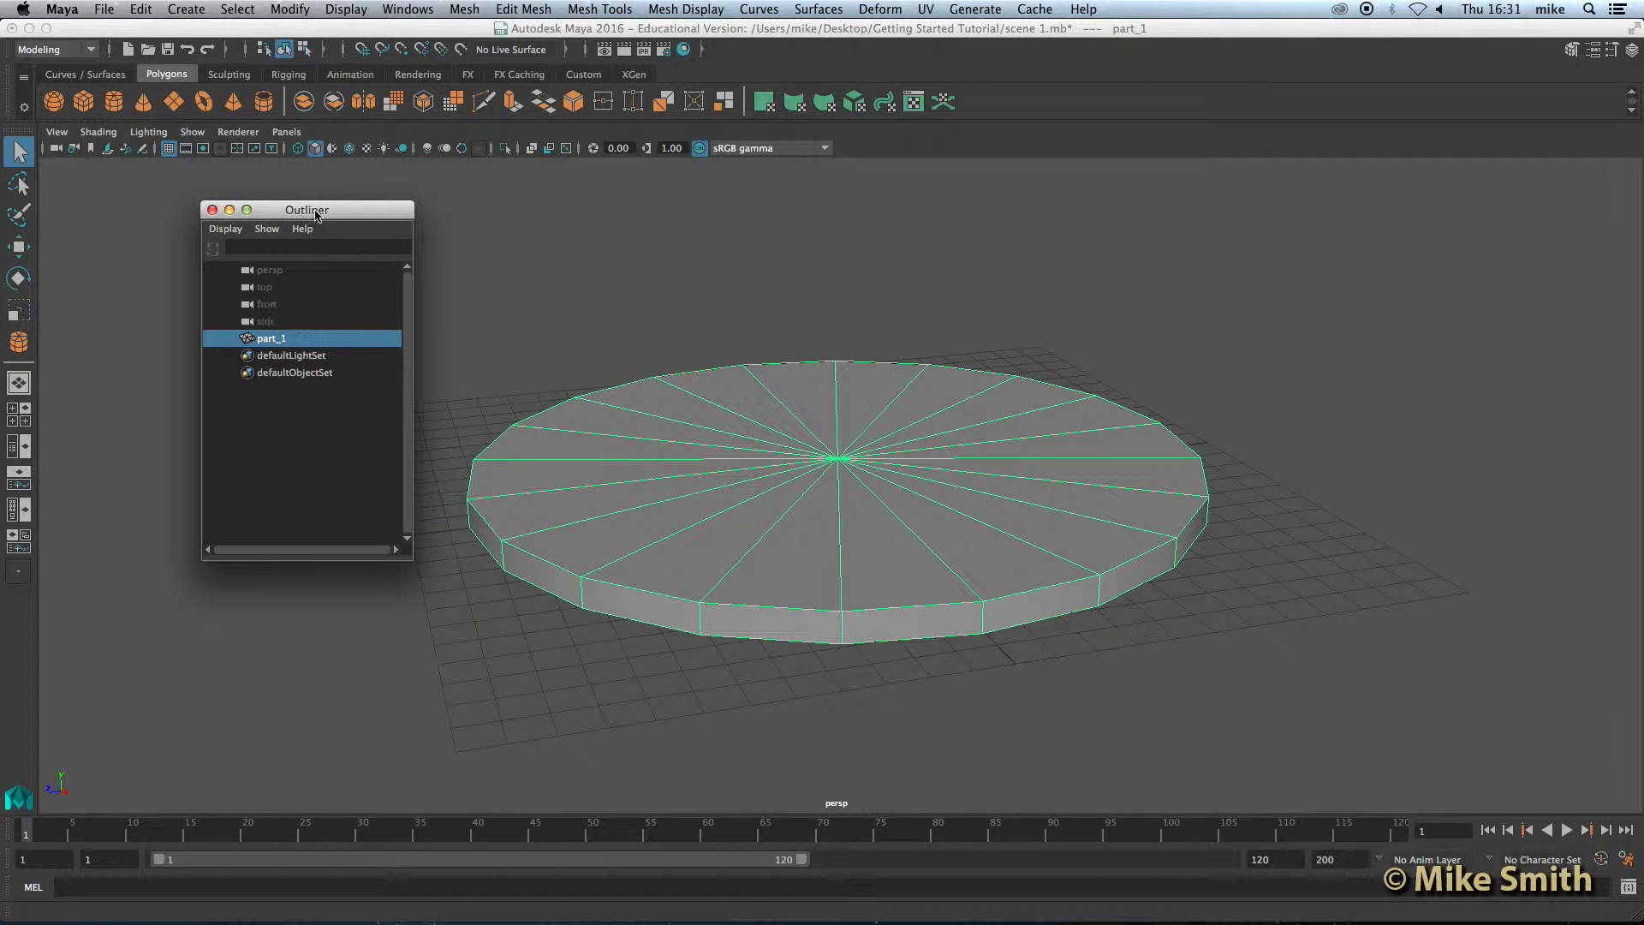
drag(310, 214, 145, 856)
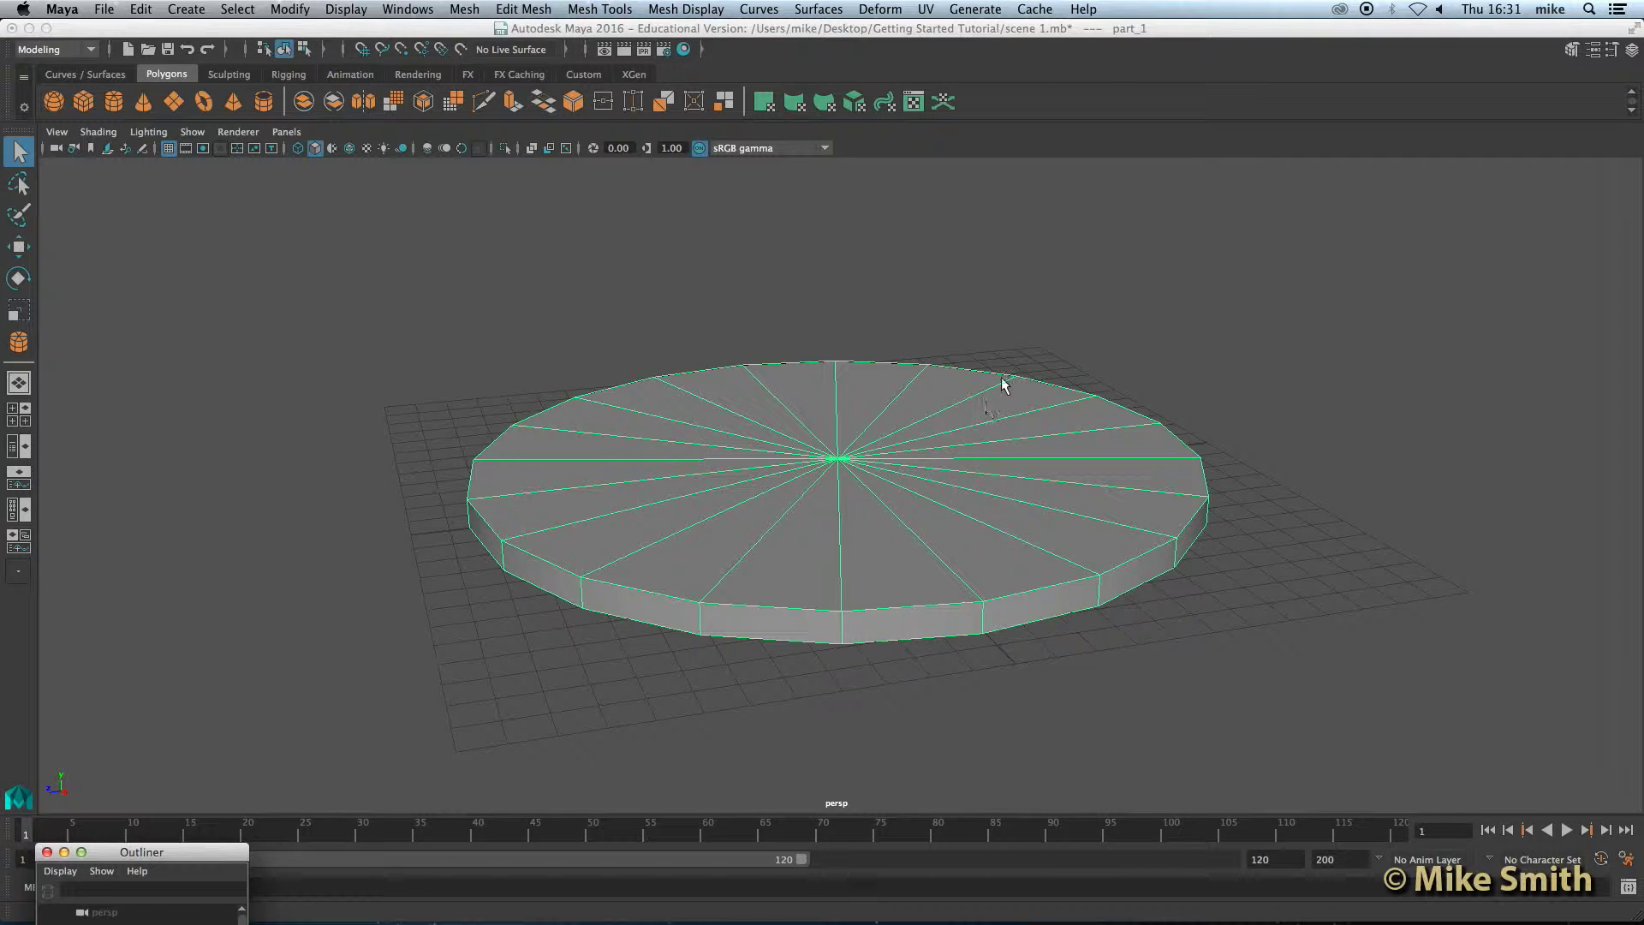
Show the Channel Box and set part_1's Translate X, Y and Z to 0
click(1631, 52)
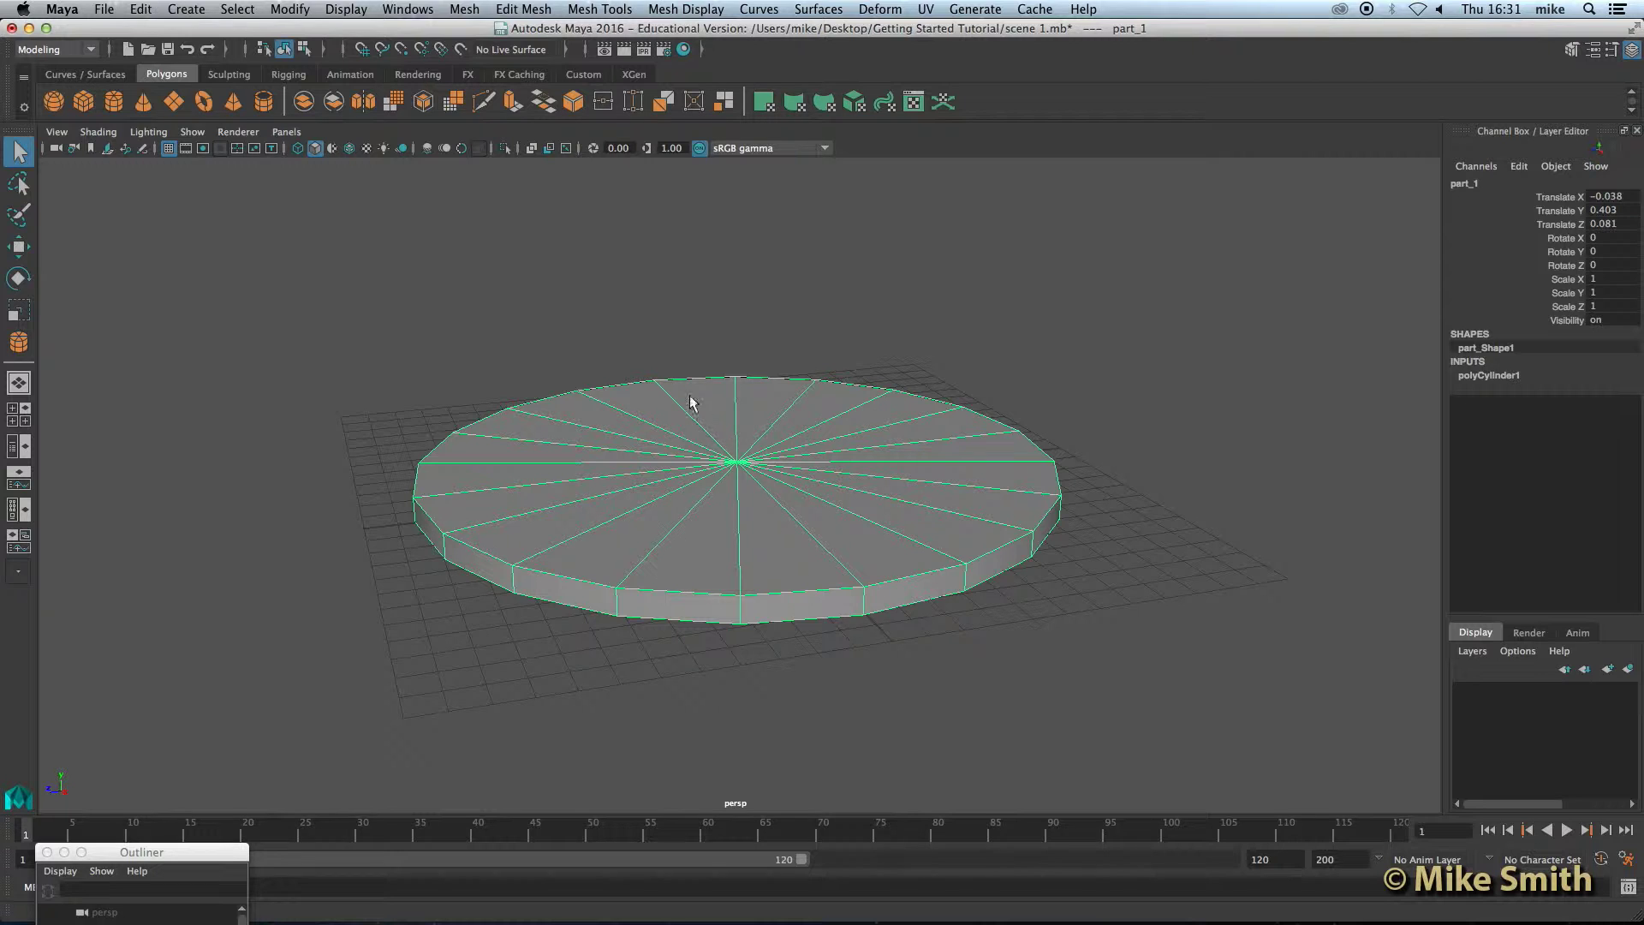
double_click(1621, 198)
text(0)
key(Tab)
text(0)
key(Tab)
text(0)
key(Return)
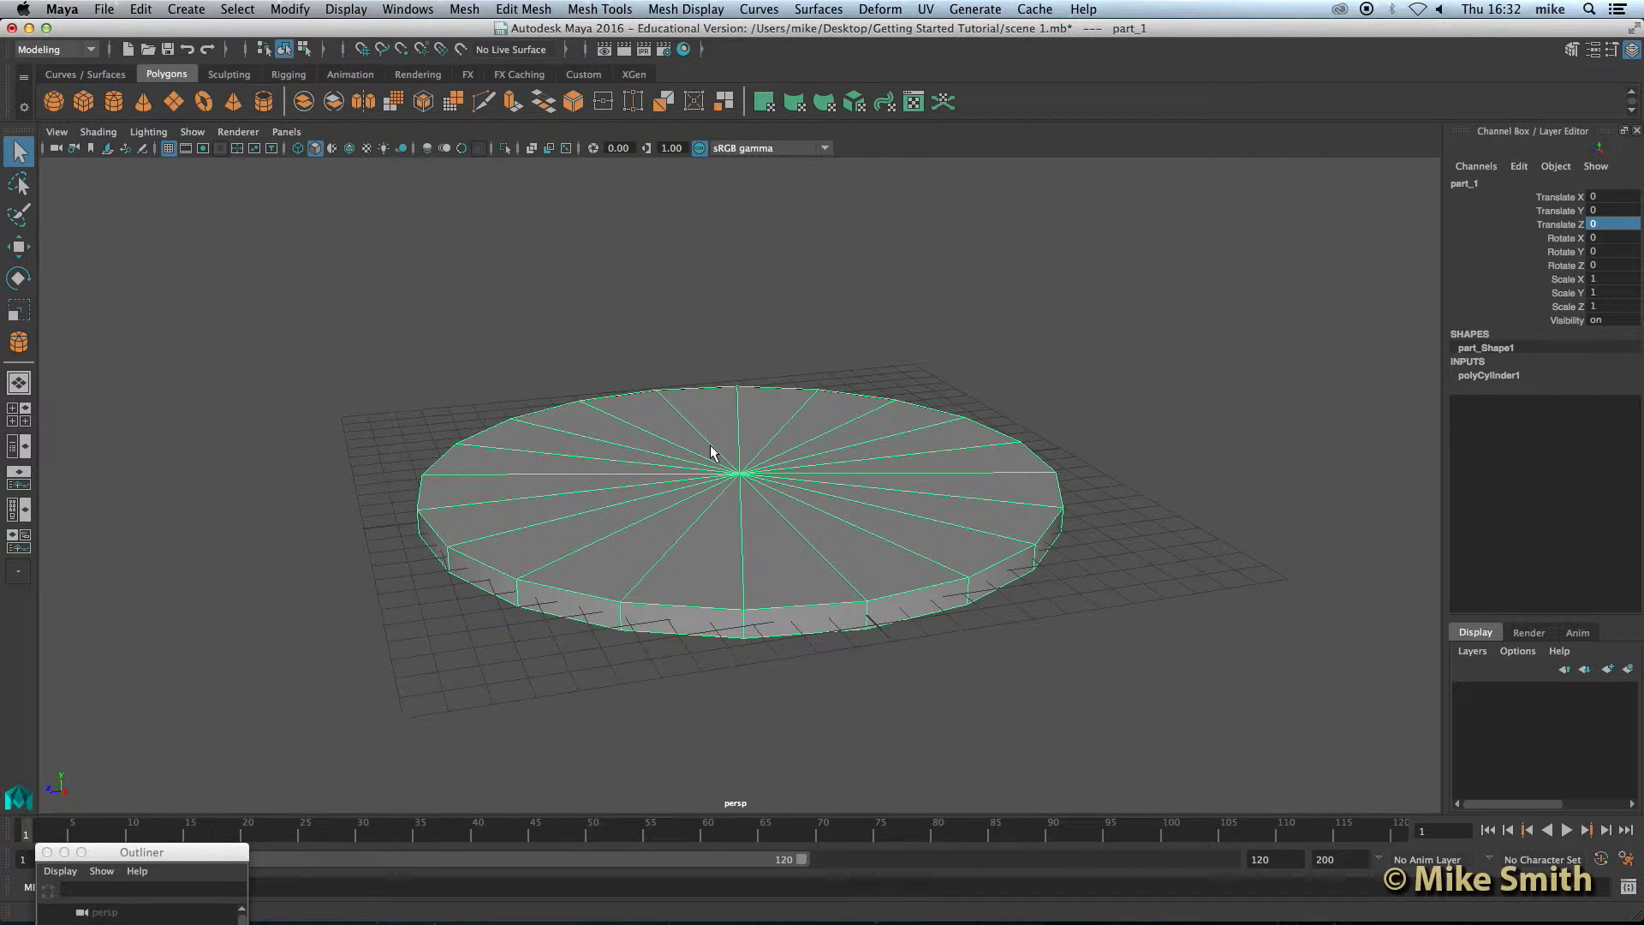
scroll(712, 454, up, 5)
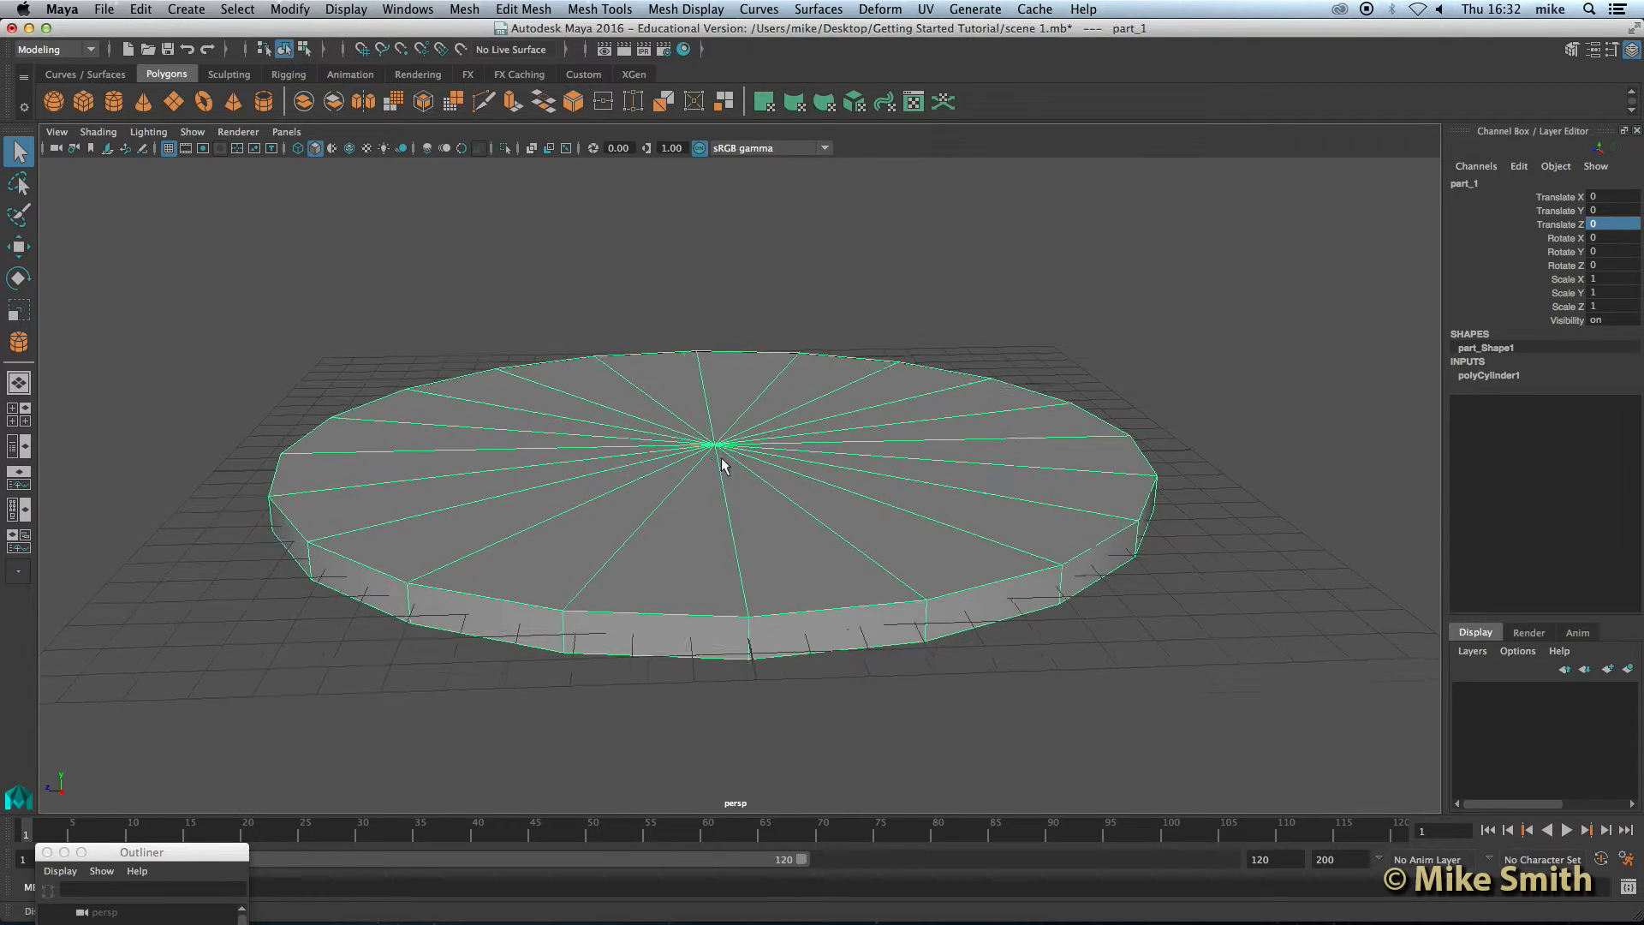
alt+drag(721, 459, 698, 479)
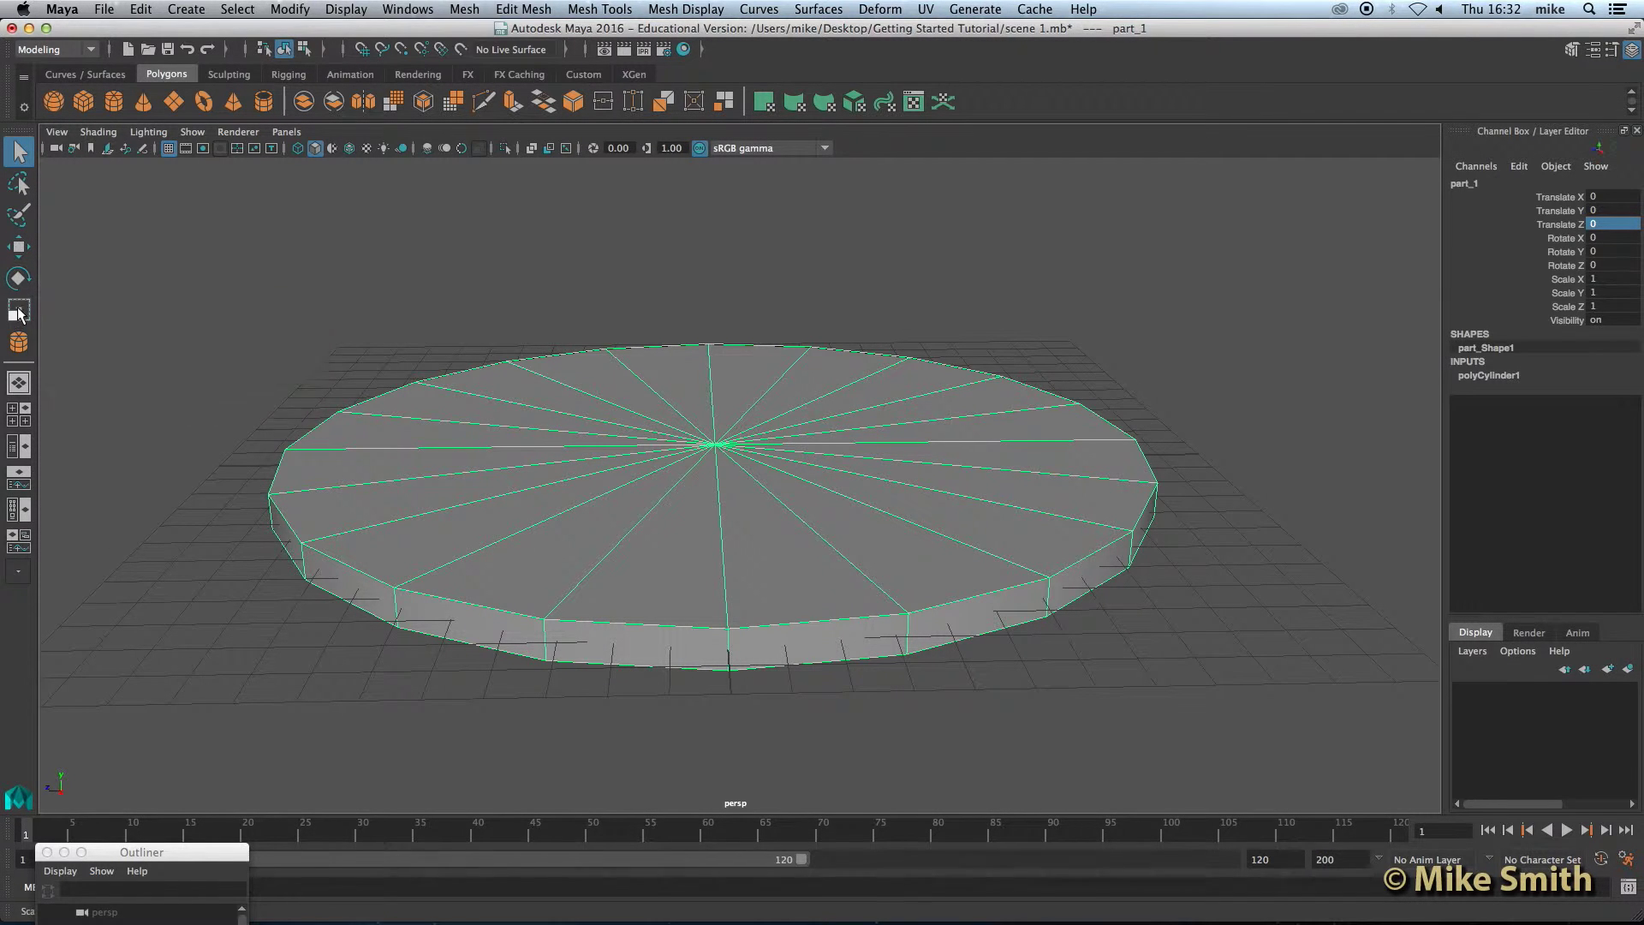
With the Move tool, slide part_1 along X to -1.897, briefly lifting and lowering it along Y
click(18, 248)
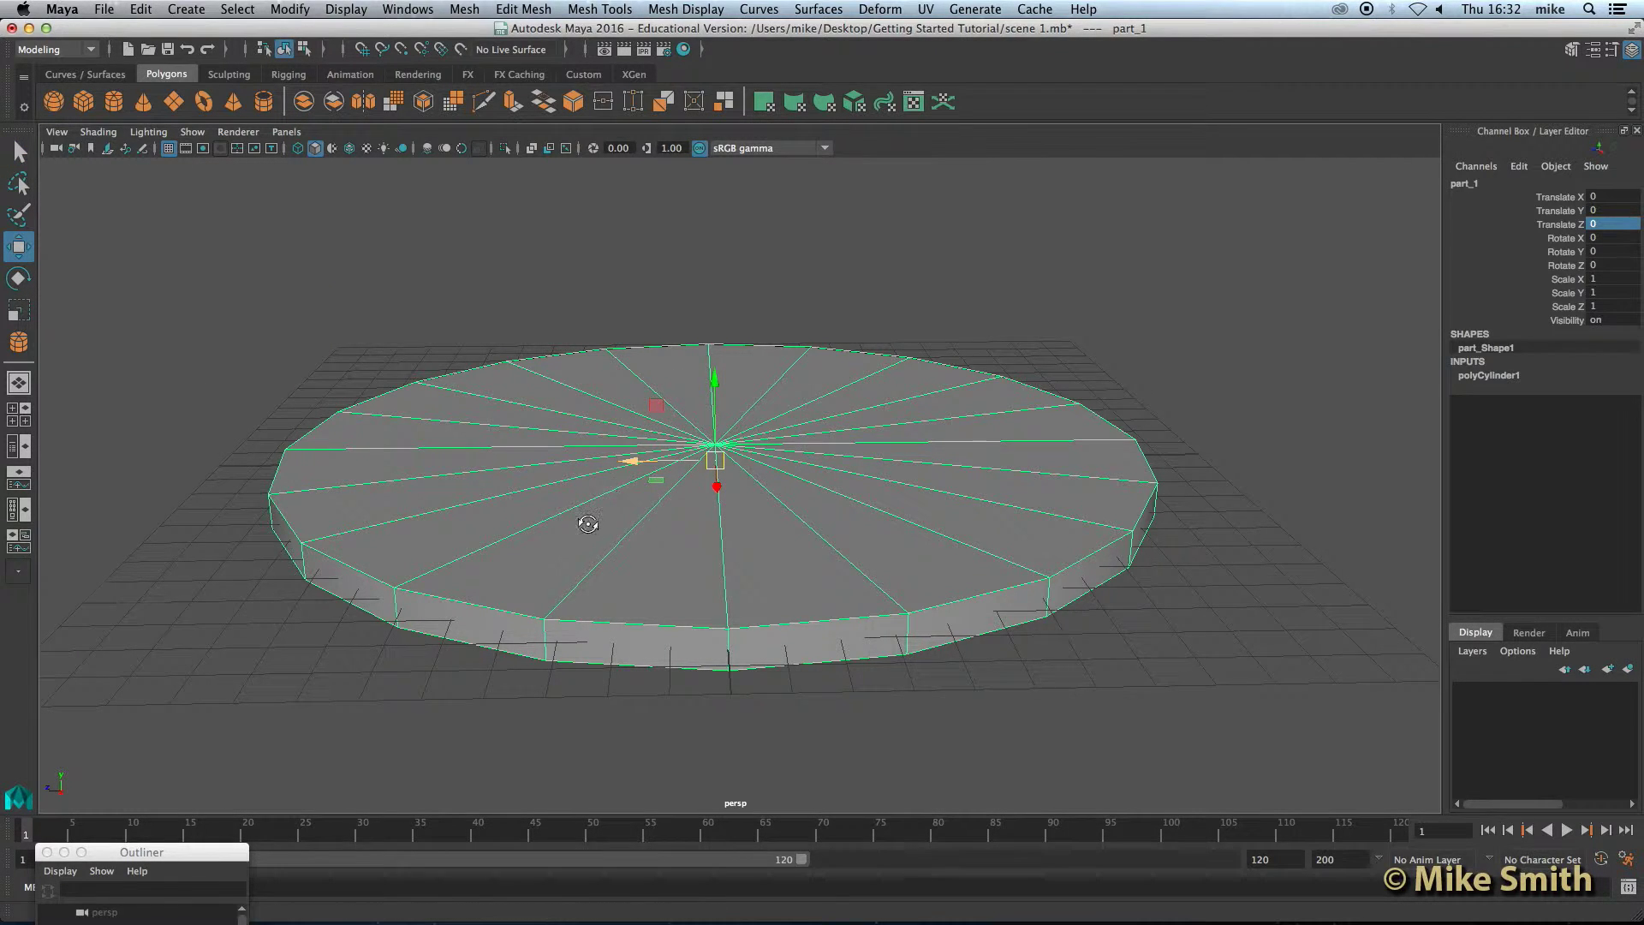
alt+drag(589, 514, 840, 543)
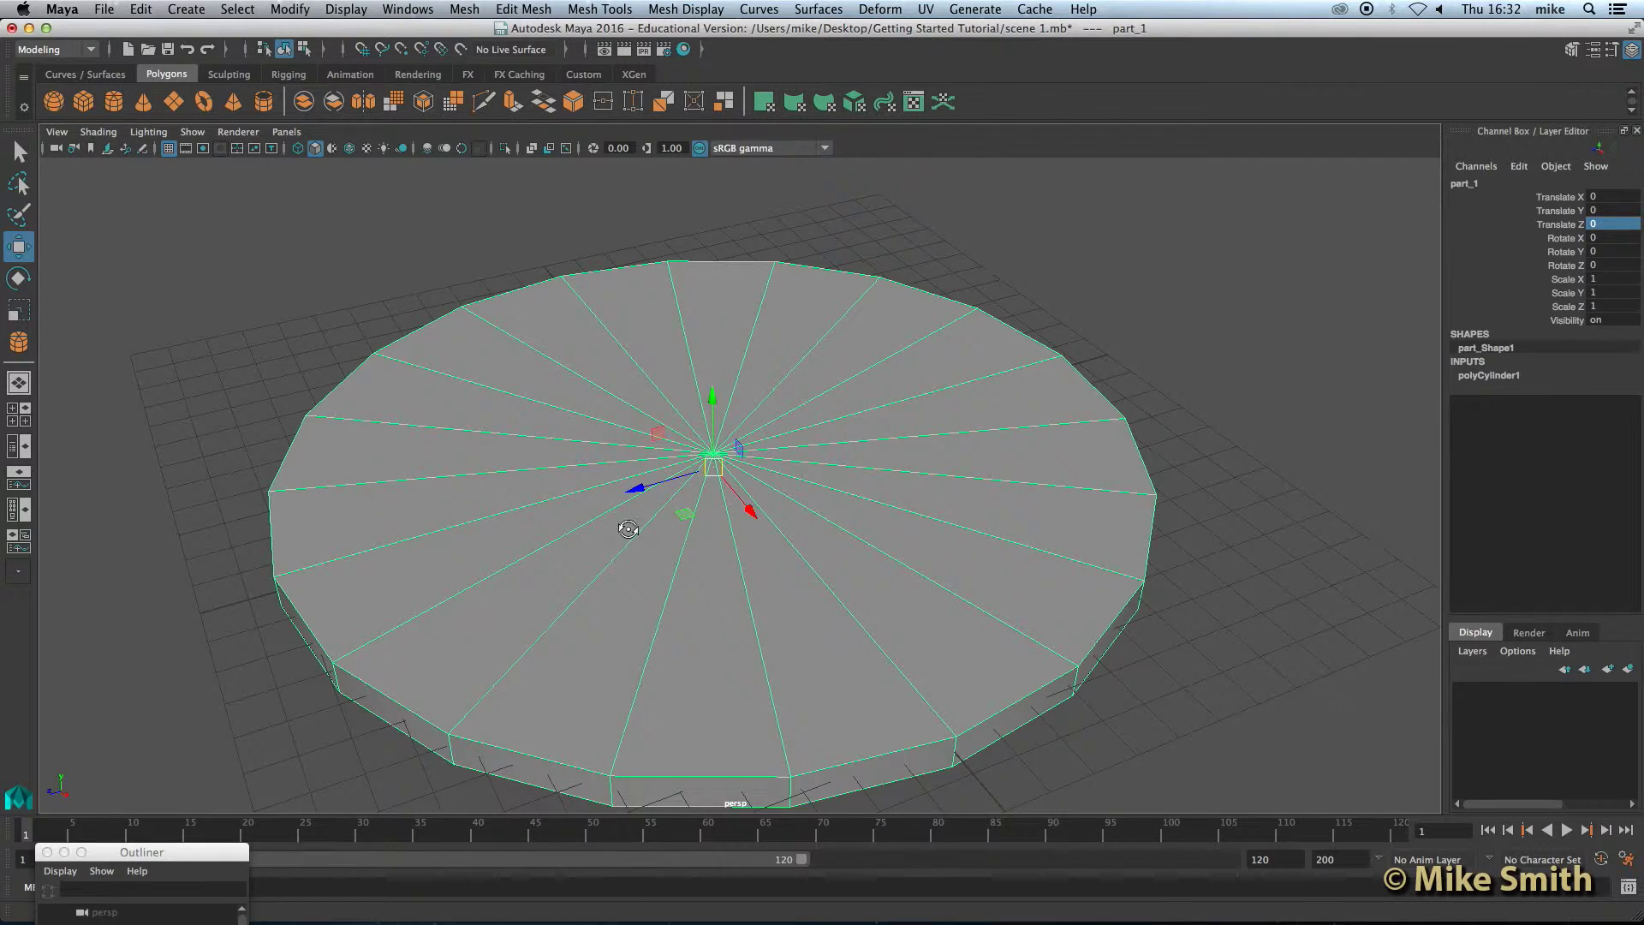
alt+drag(707, 533, 664, 454)
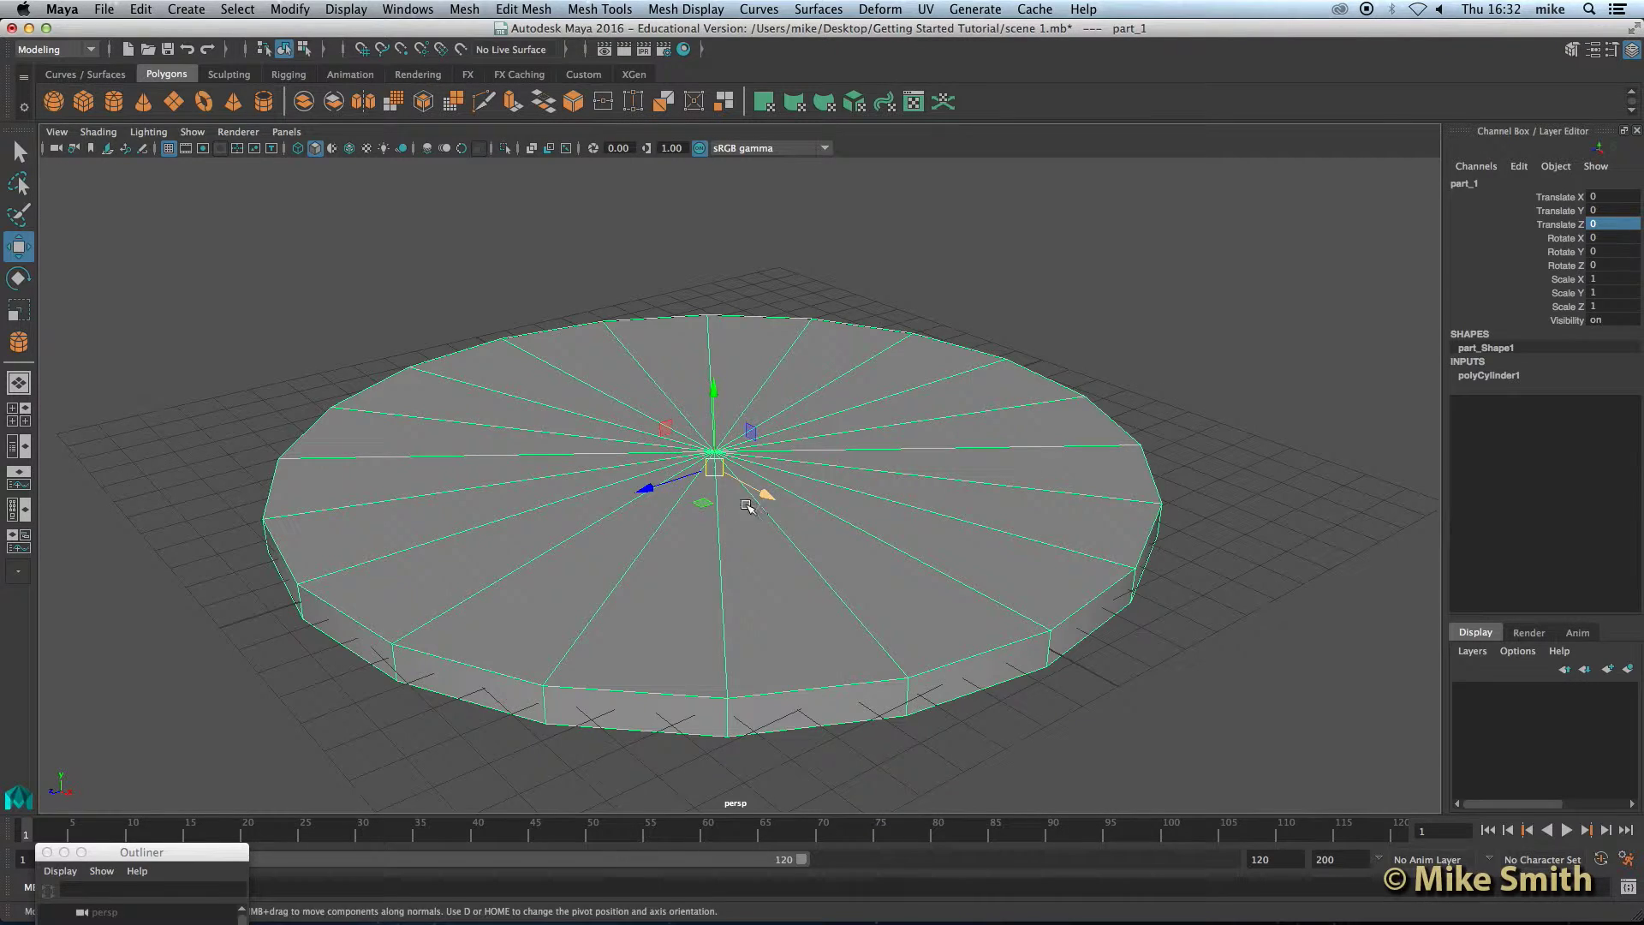
alt+drag(750, 484, 828, 512)
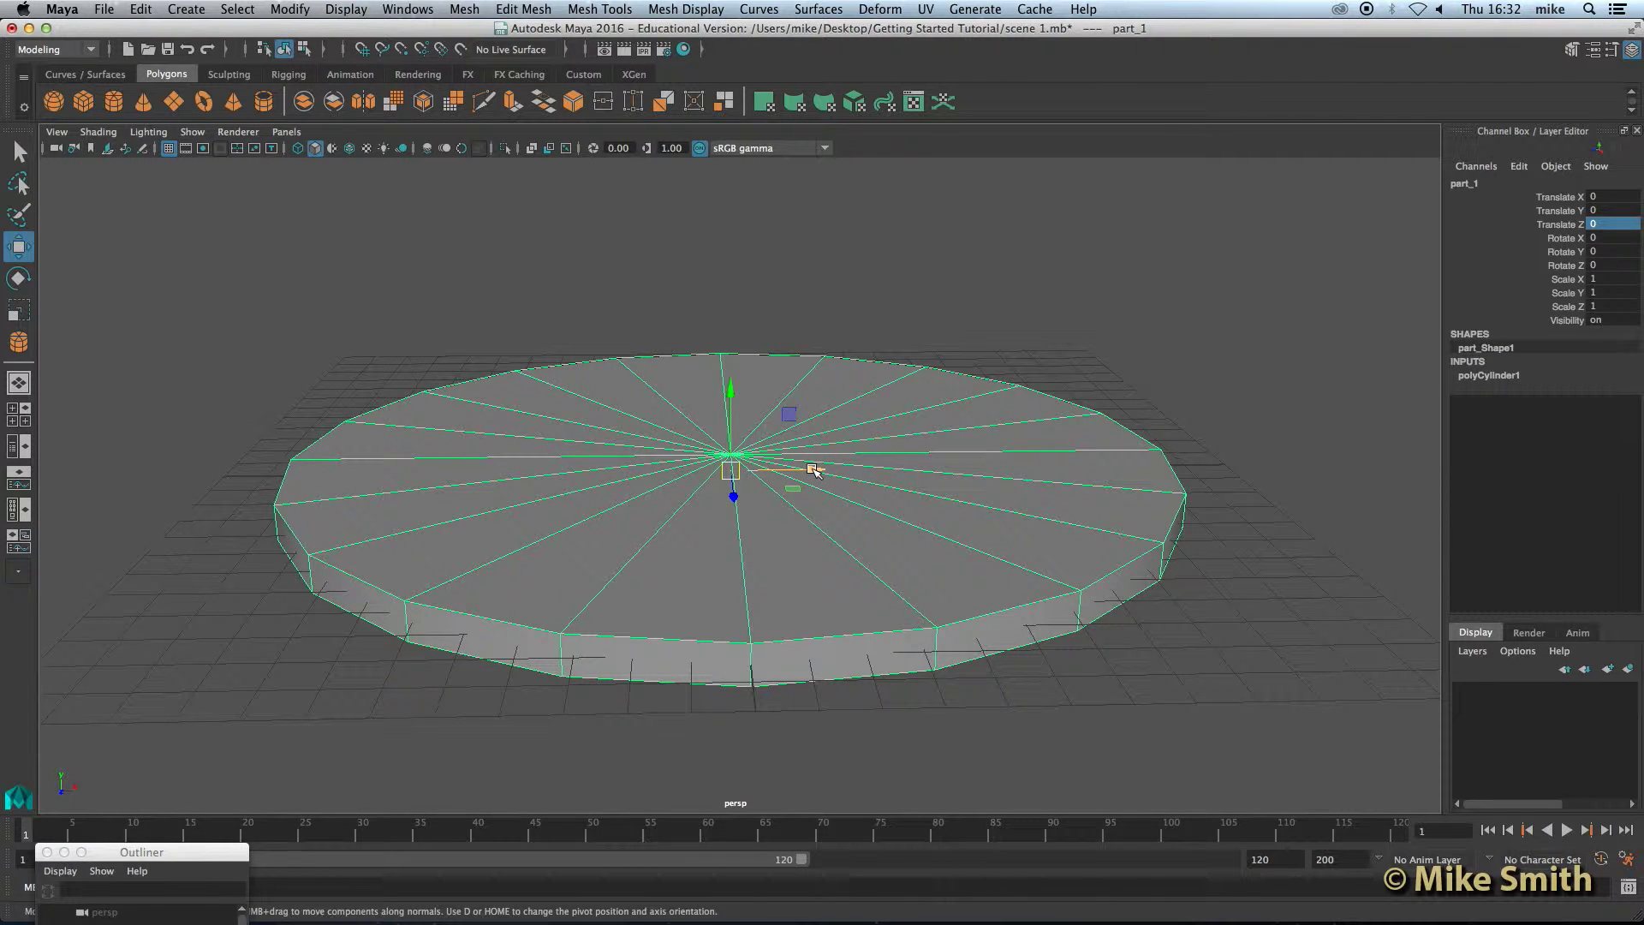
drag(814, 467, 1032, 435)
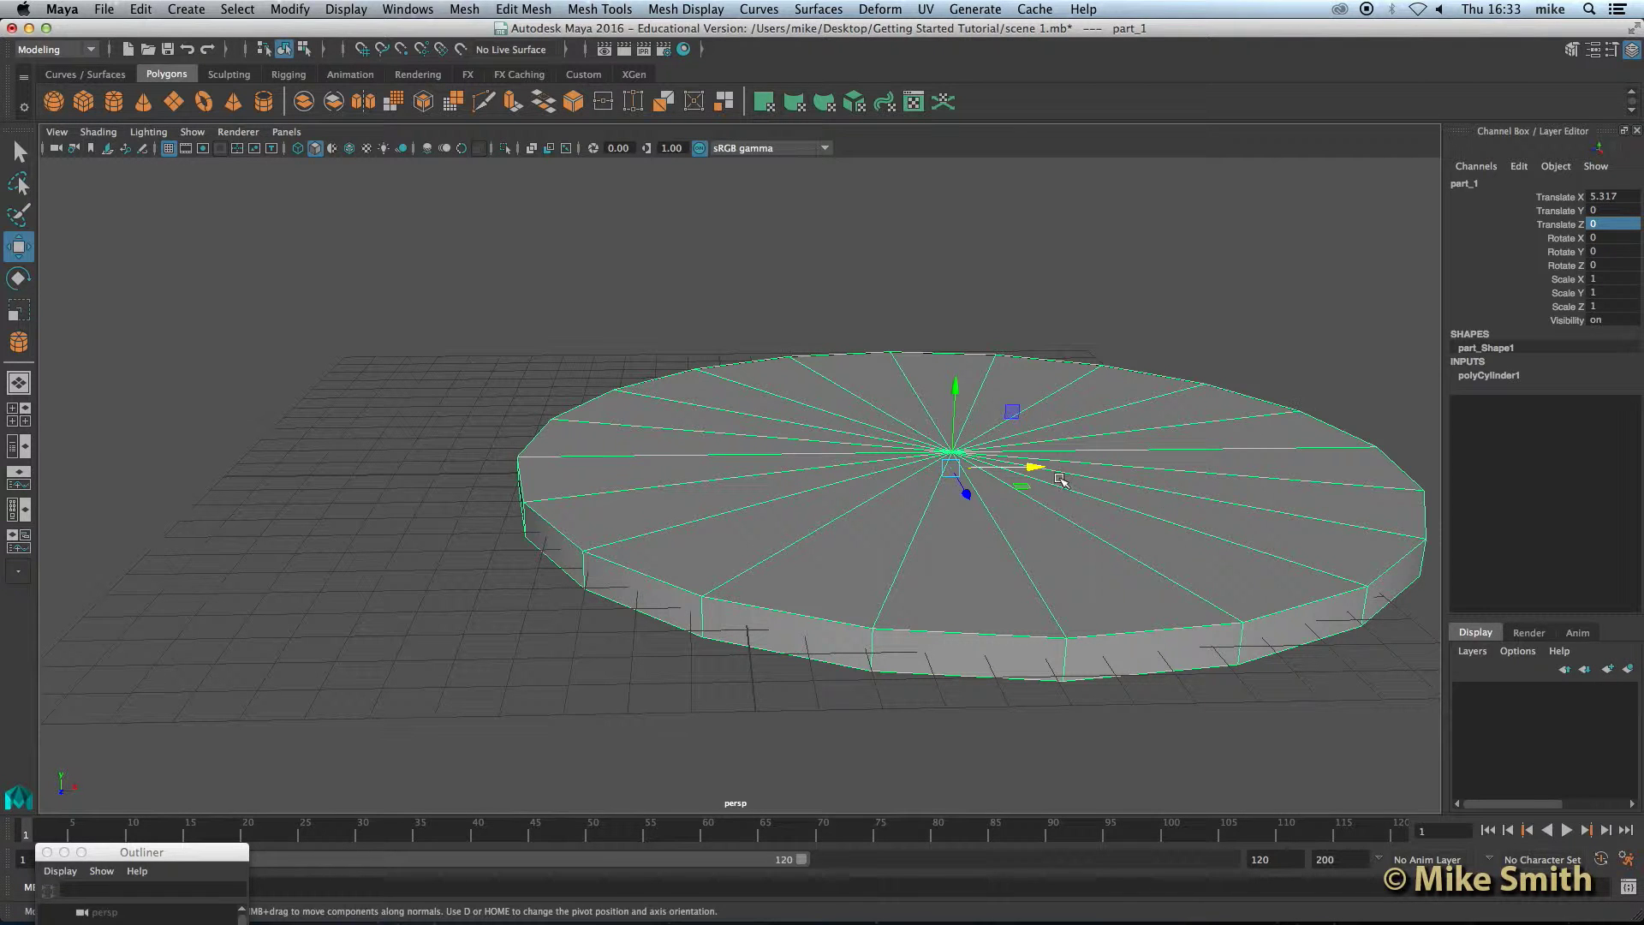
drag(1030, 470, 623, 505)
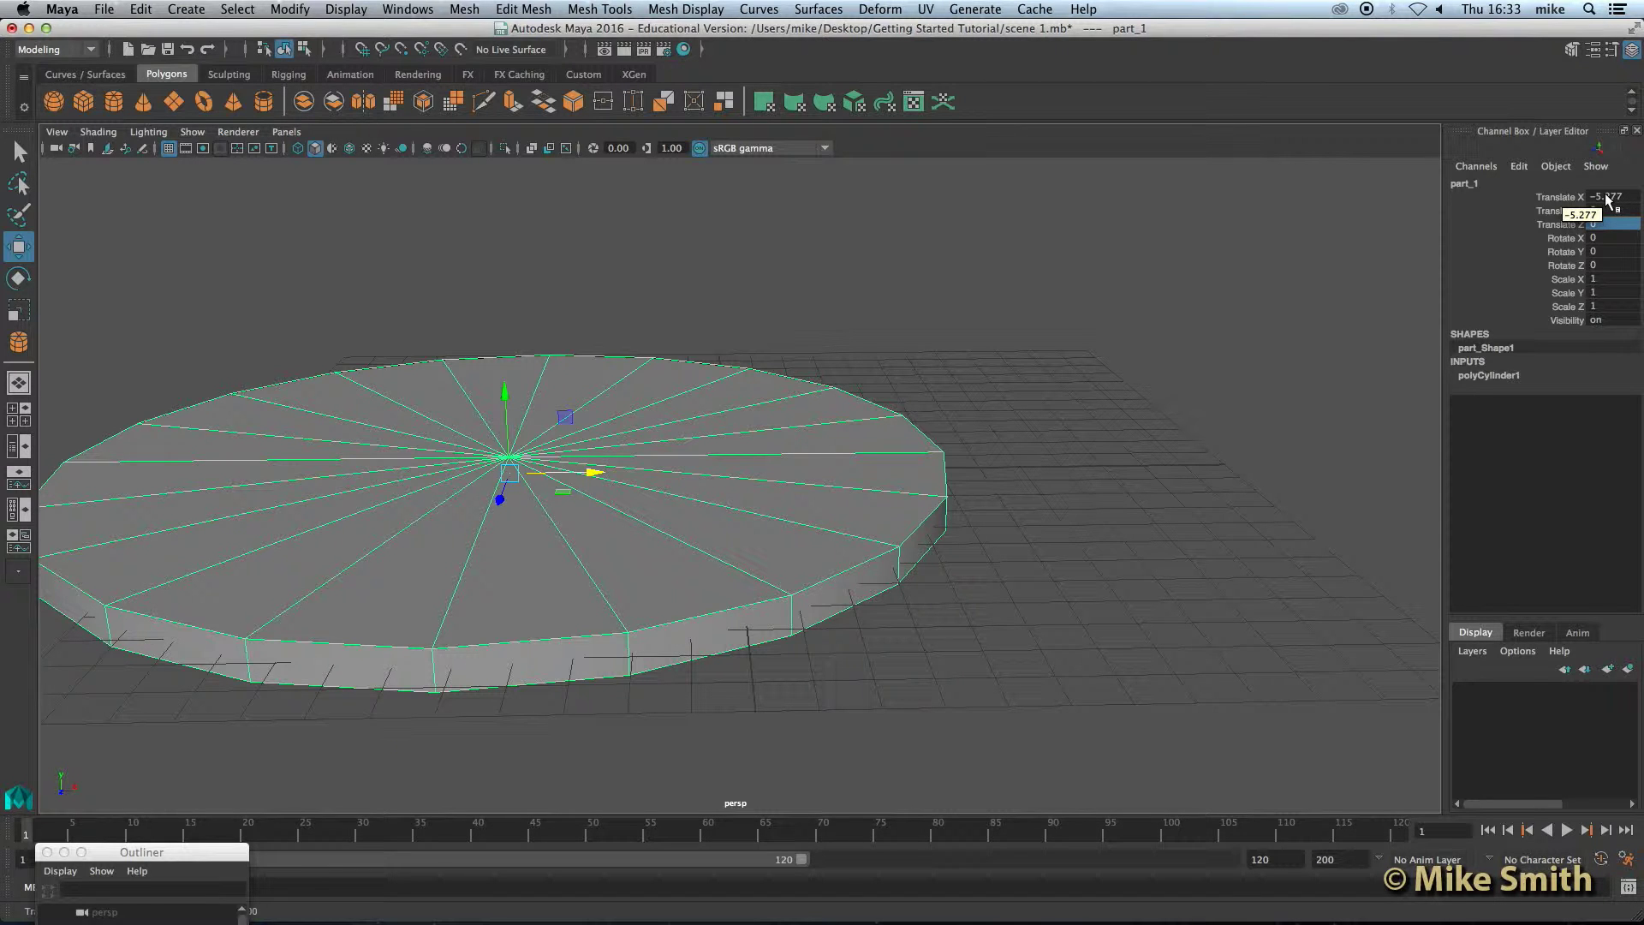
drag(587, 470, 701, 446)
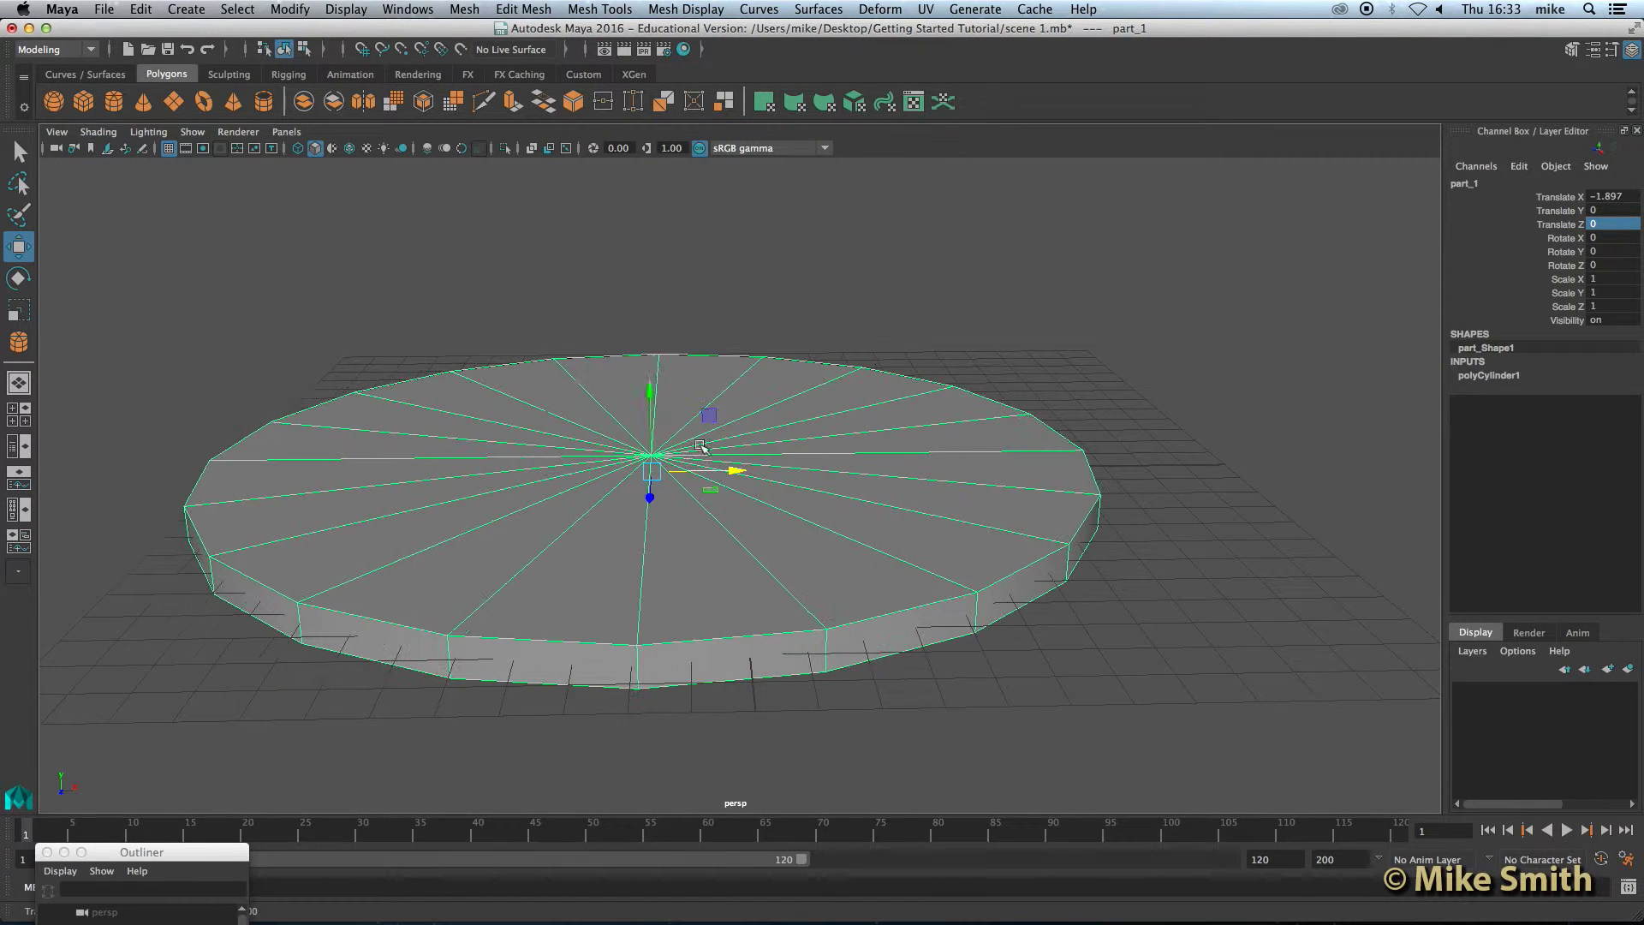
drag(652, 385, 651, 295)
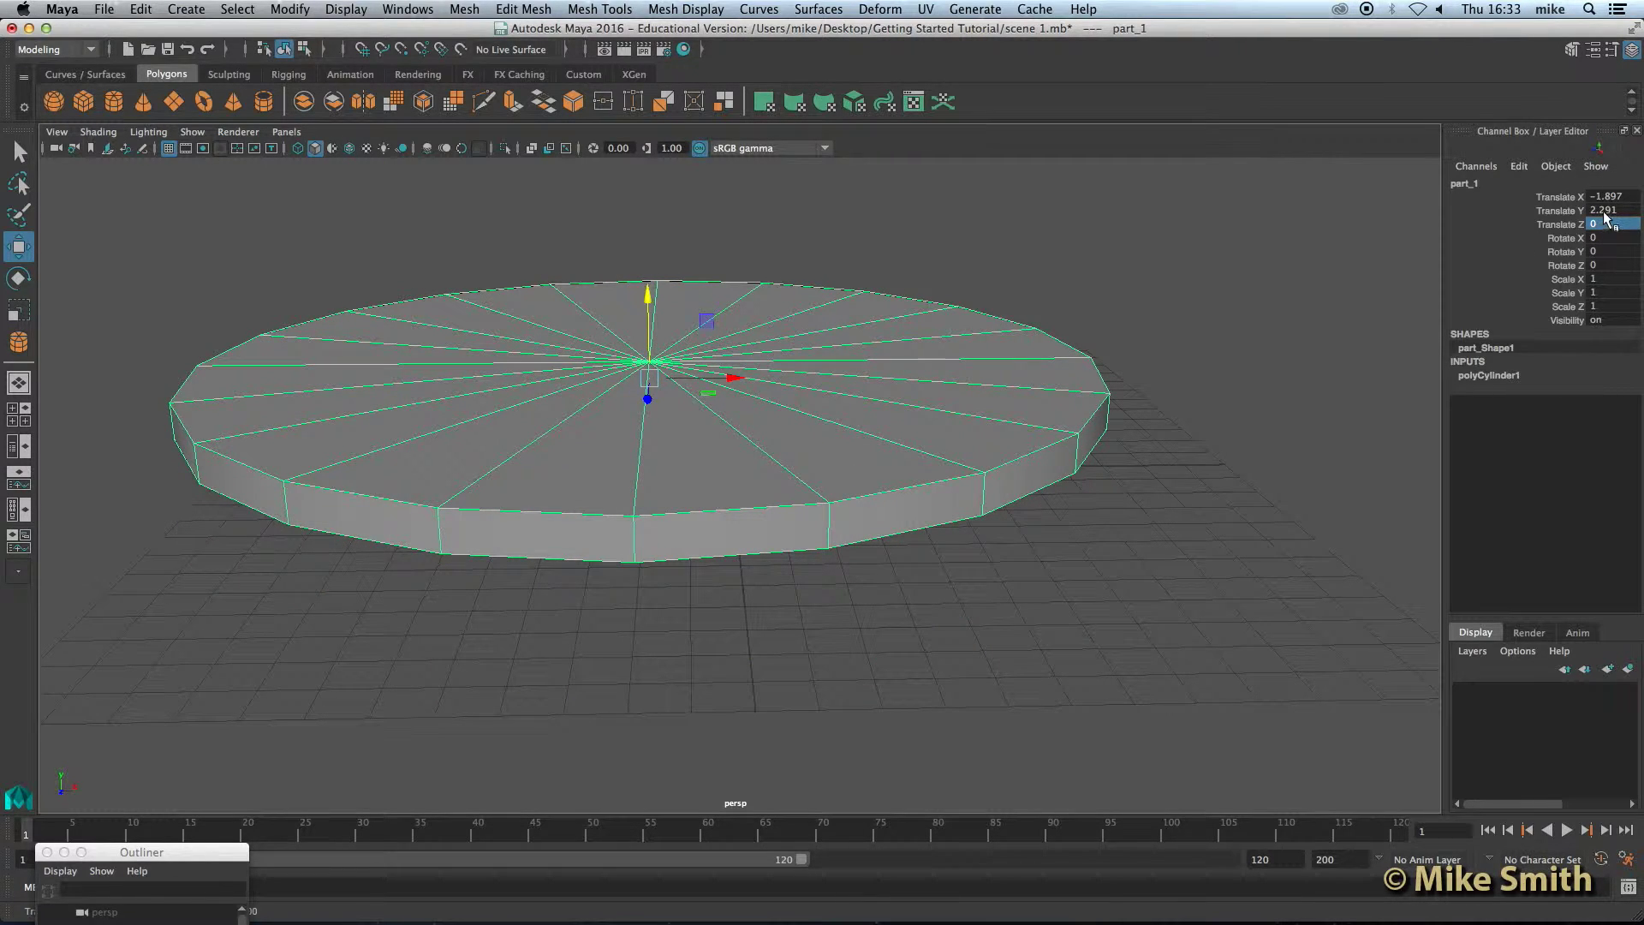
drag(648, 296, 653, 466)
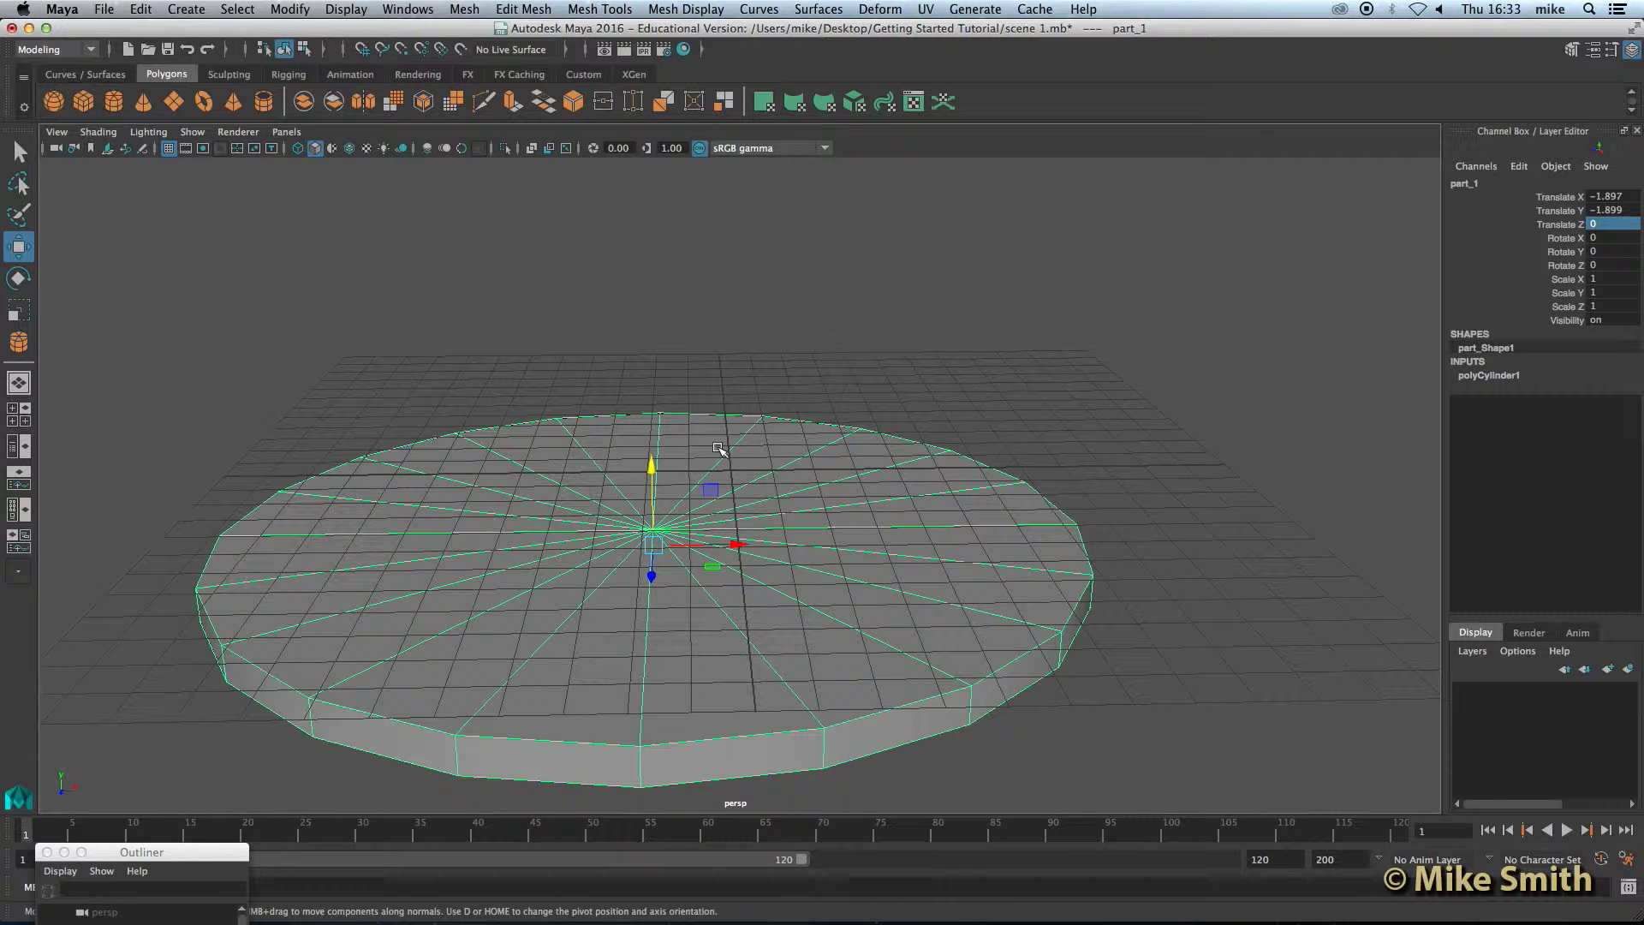
Undo the vertical move and drag part_1 freely with the move manipulator
key(z)
middle_drag(719, 450, 719, 447)
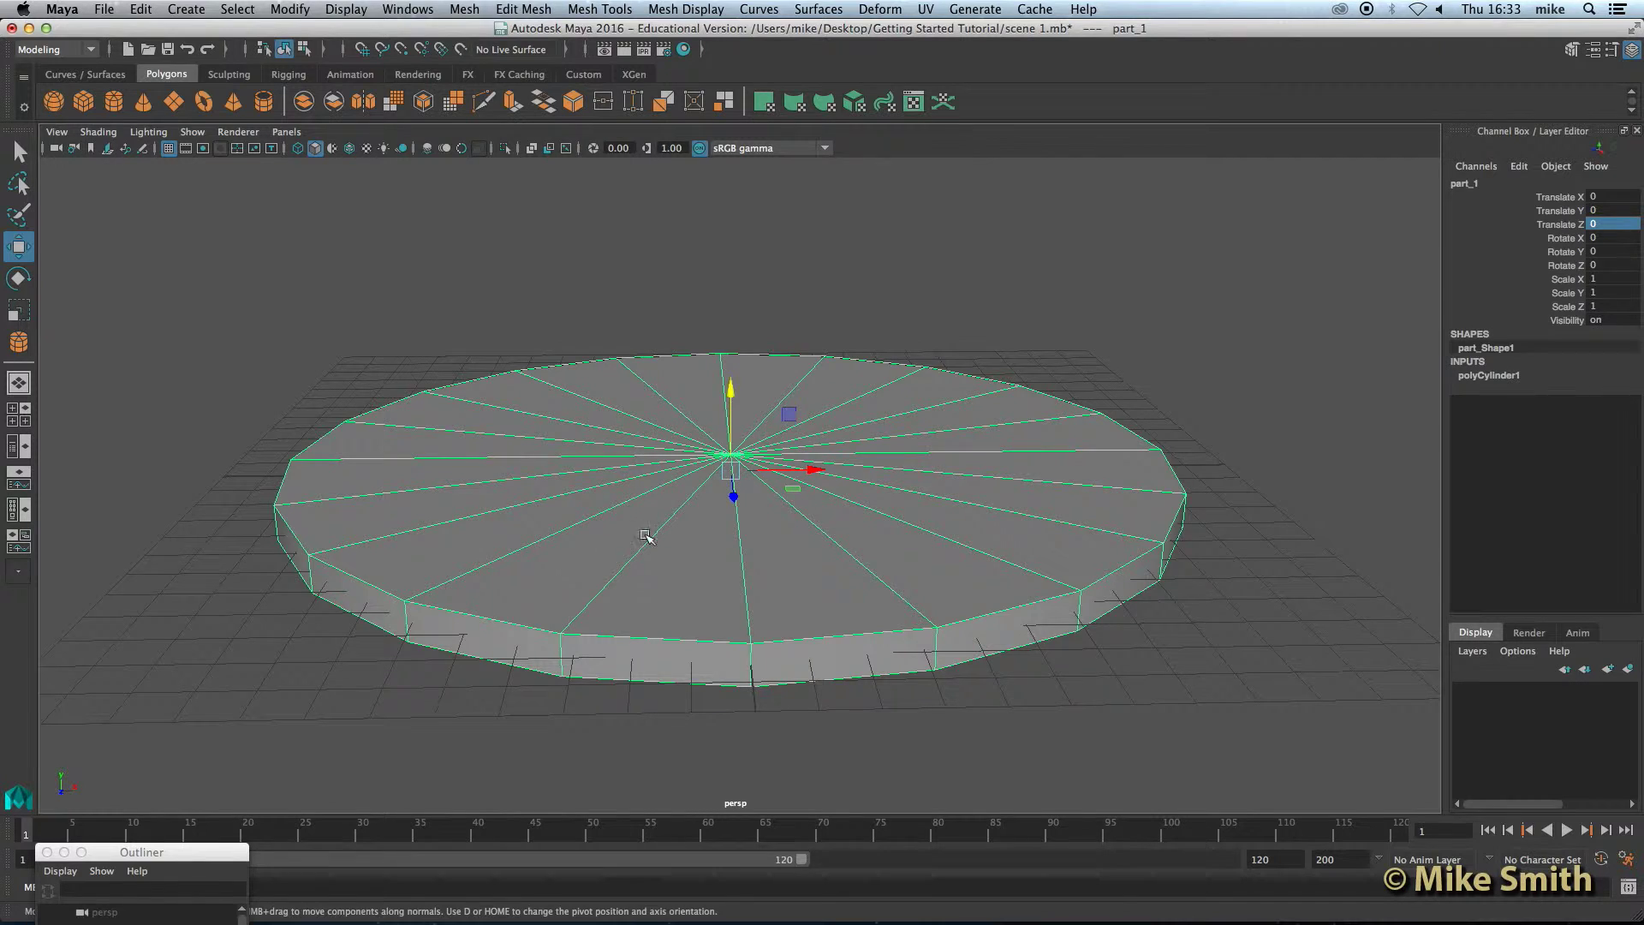
alt+drag(651, 539, 768, 519)
scroll(768, 519, up, 3)
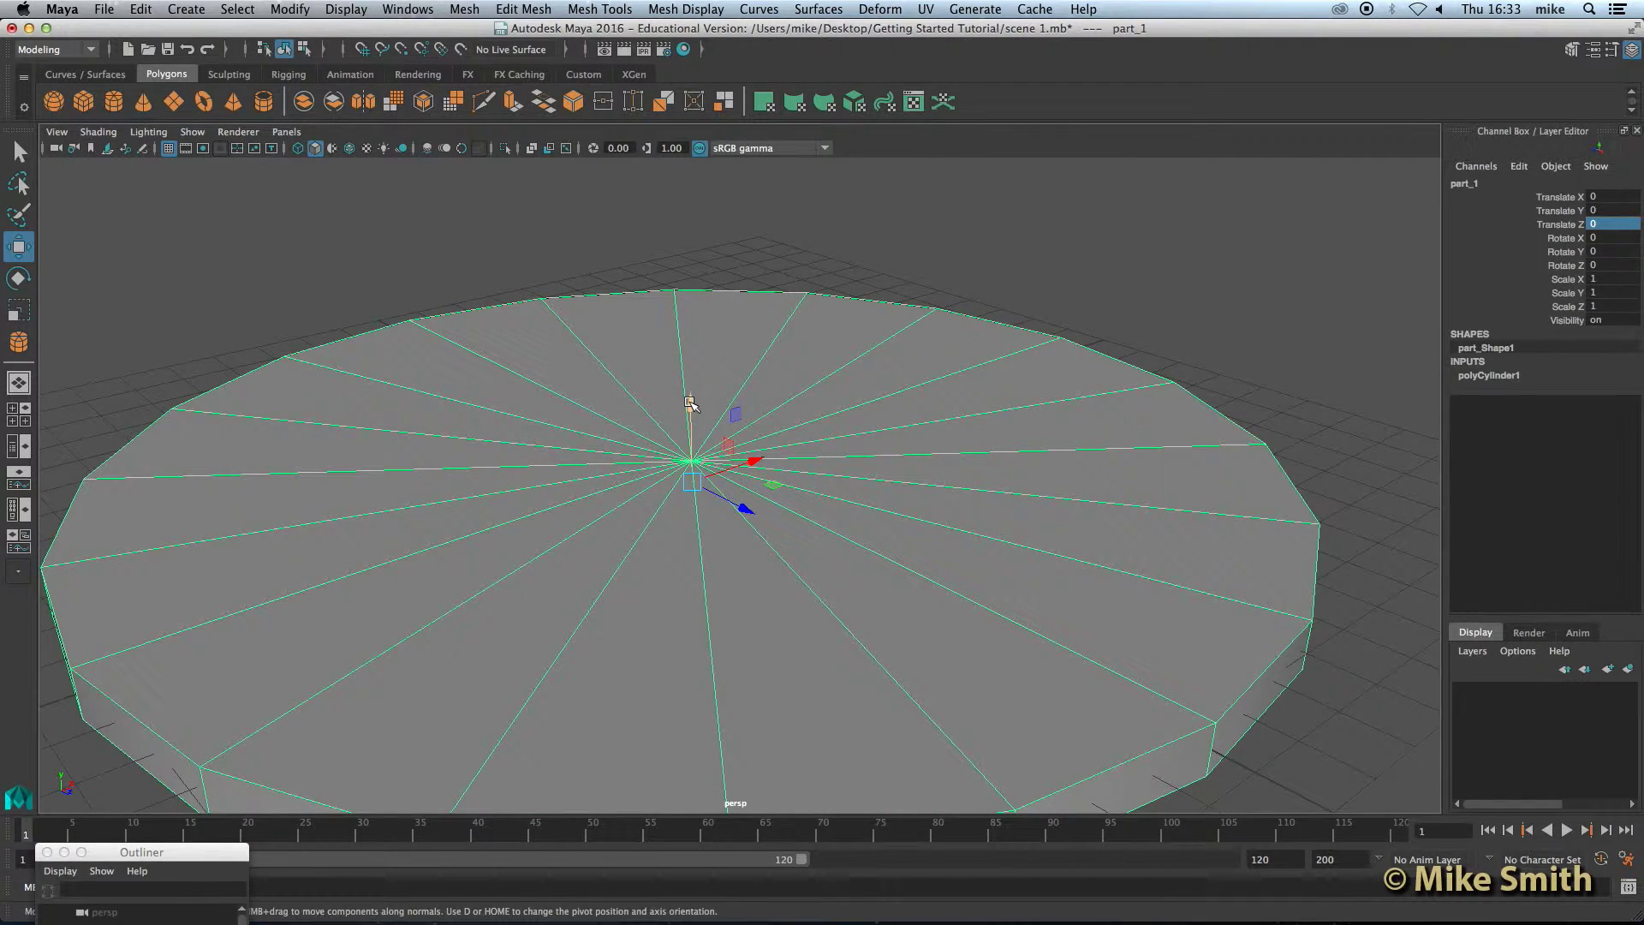
click(690, 403)
mouse_move(695, 479)
mouse_down()
mouse_move(640, 422)
mouse_move(669, 506)
mouse_move(682, 461)
mouse_move(719, 481)
mouse_move(695, 498)
mouse_move(685, 480)
mouse_move(730, 573)
mouse_move(704, 462)
mouse_move(724, 504)
mouse_move(717, 454)
mouse_up()
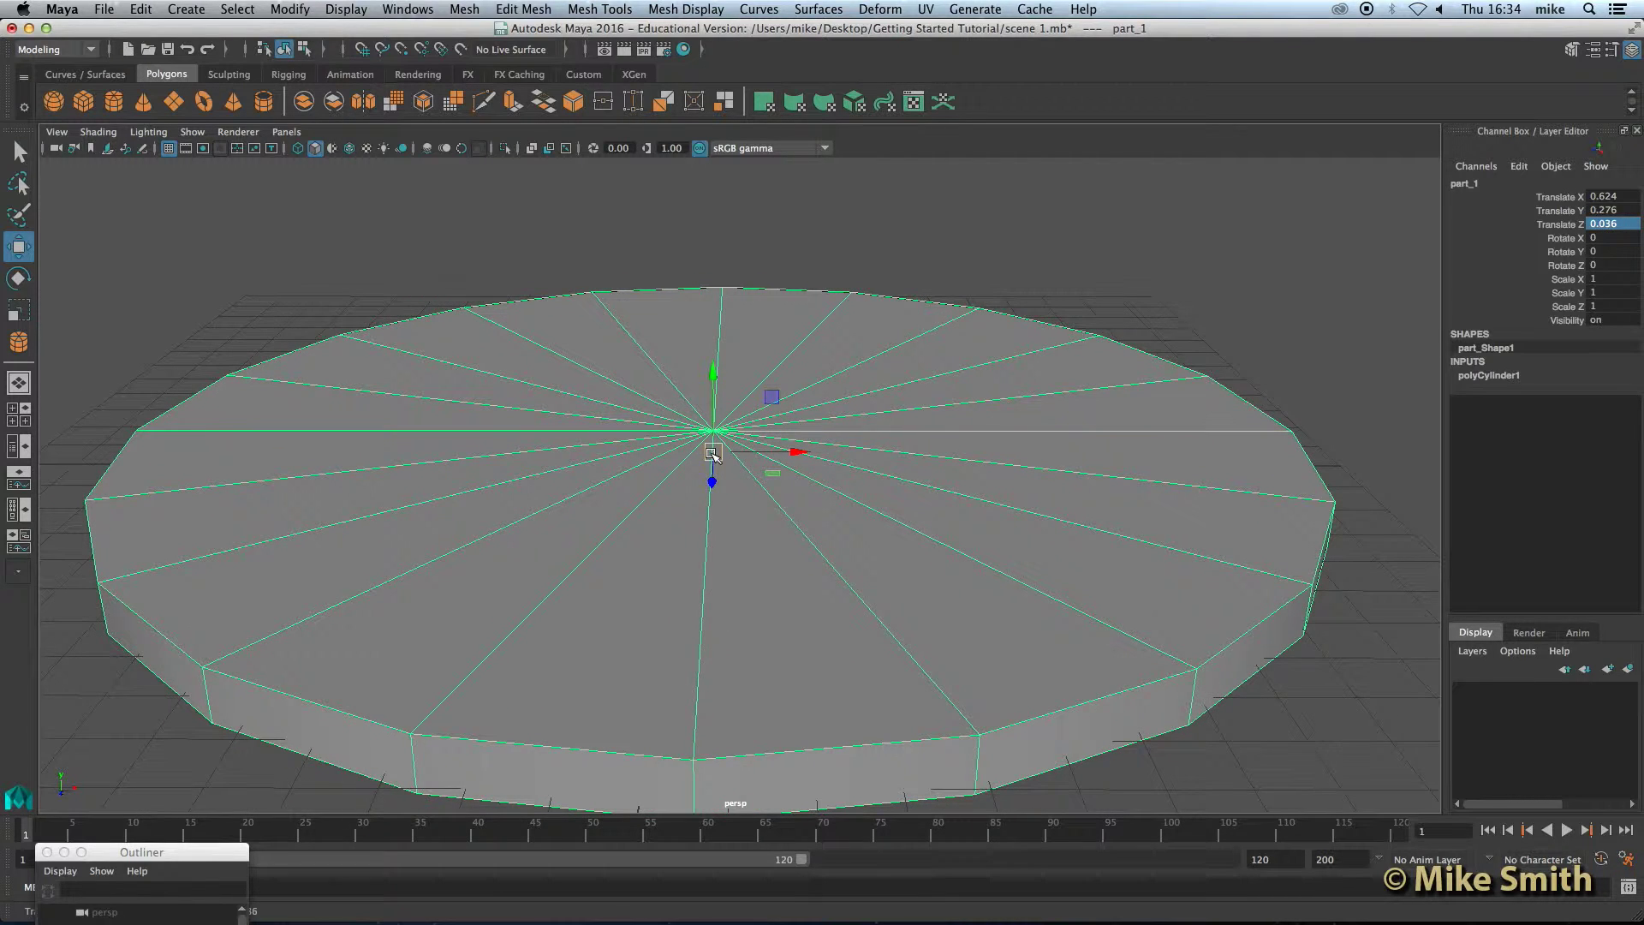
Enter 0 for Translate X, Y and Z in the Channel Box
double_click(1613, 223)
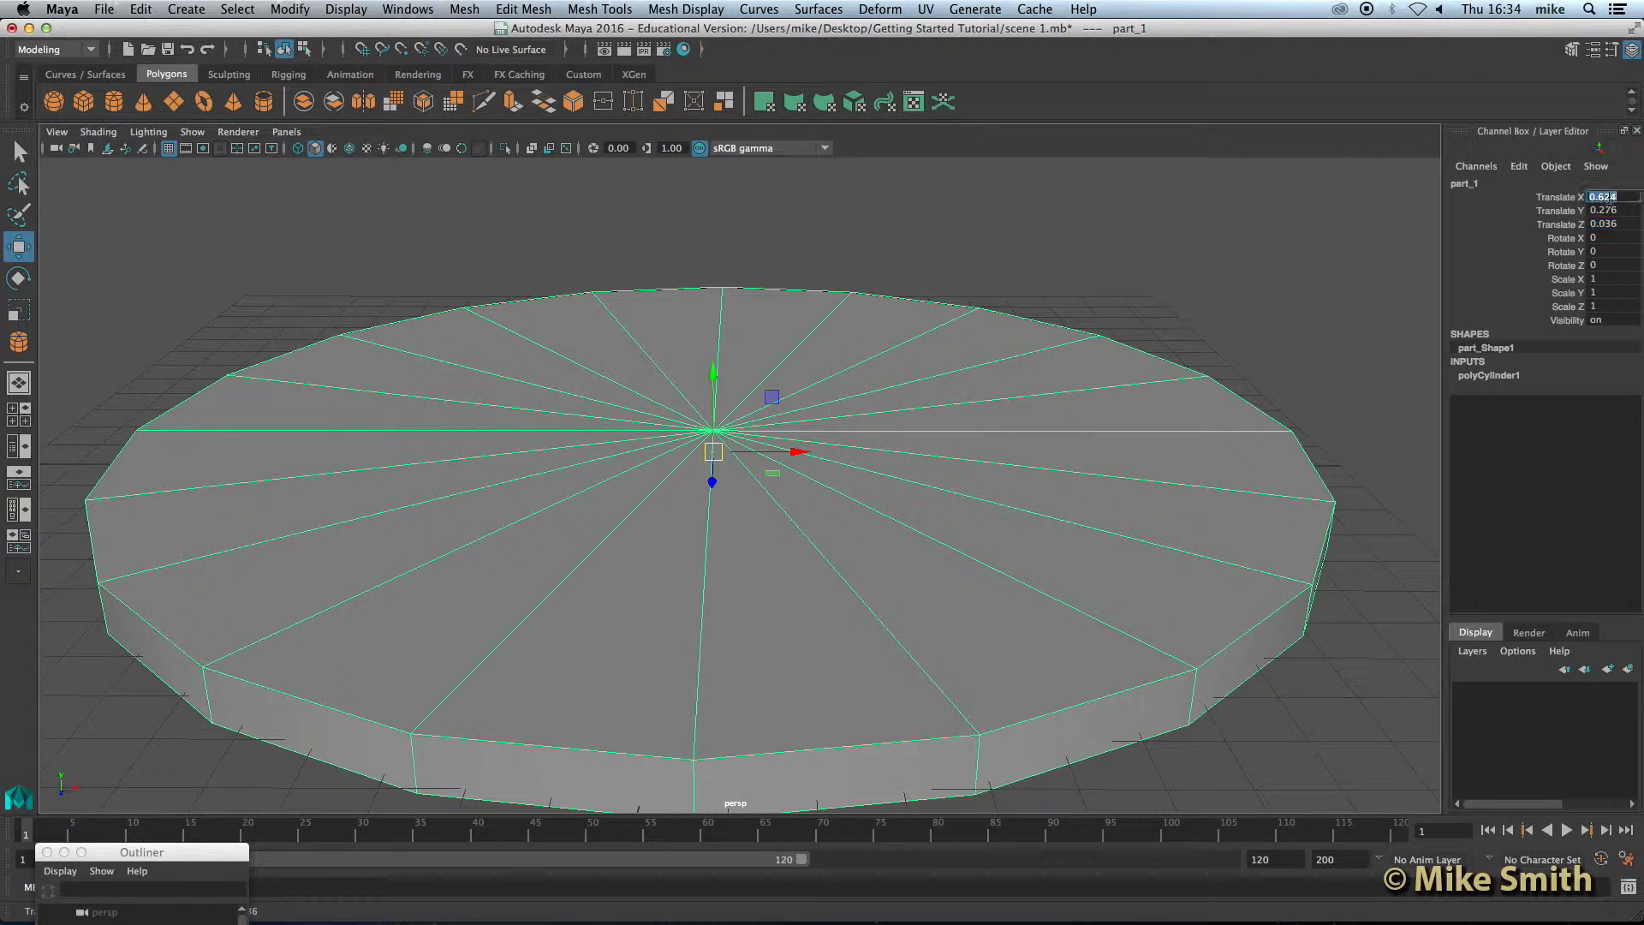
double_click(1603, 197)
text(0)
key(Tab)
text(0)
key(Tab)
text(0)
key(Return)
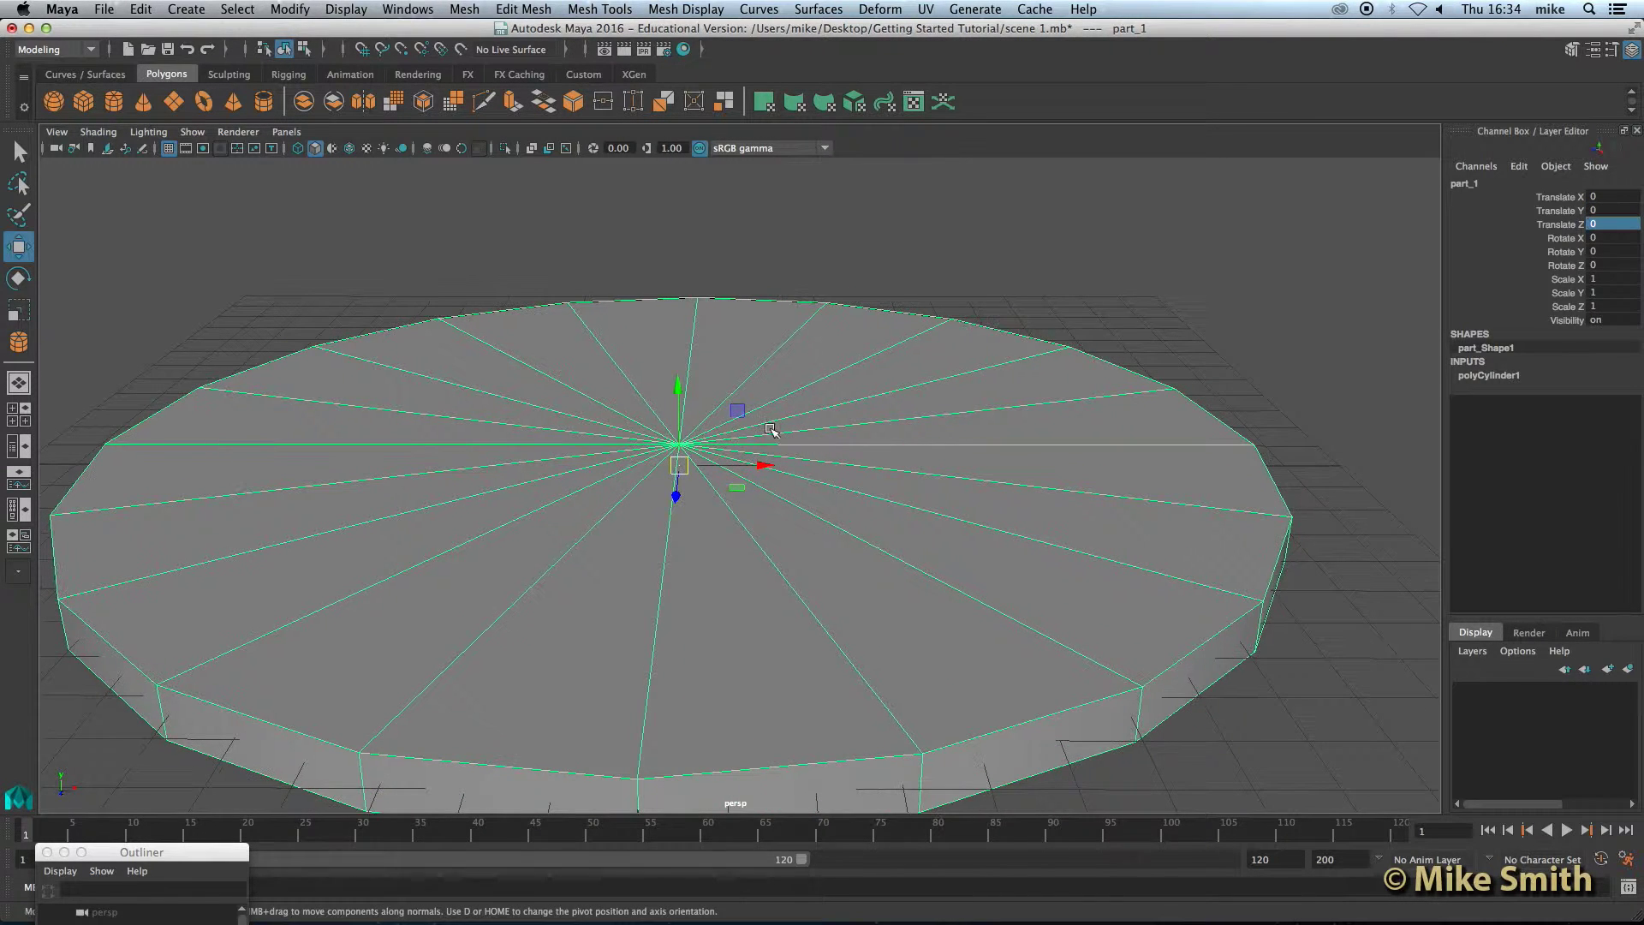
With the Rotate tool, tilt part_1 about X until Rotate X reads about 87.155 degrees
click(15, 285)
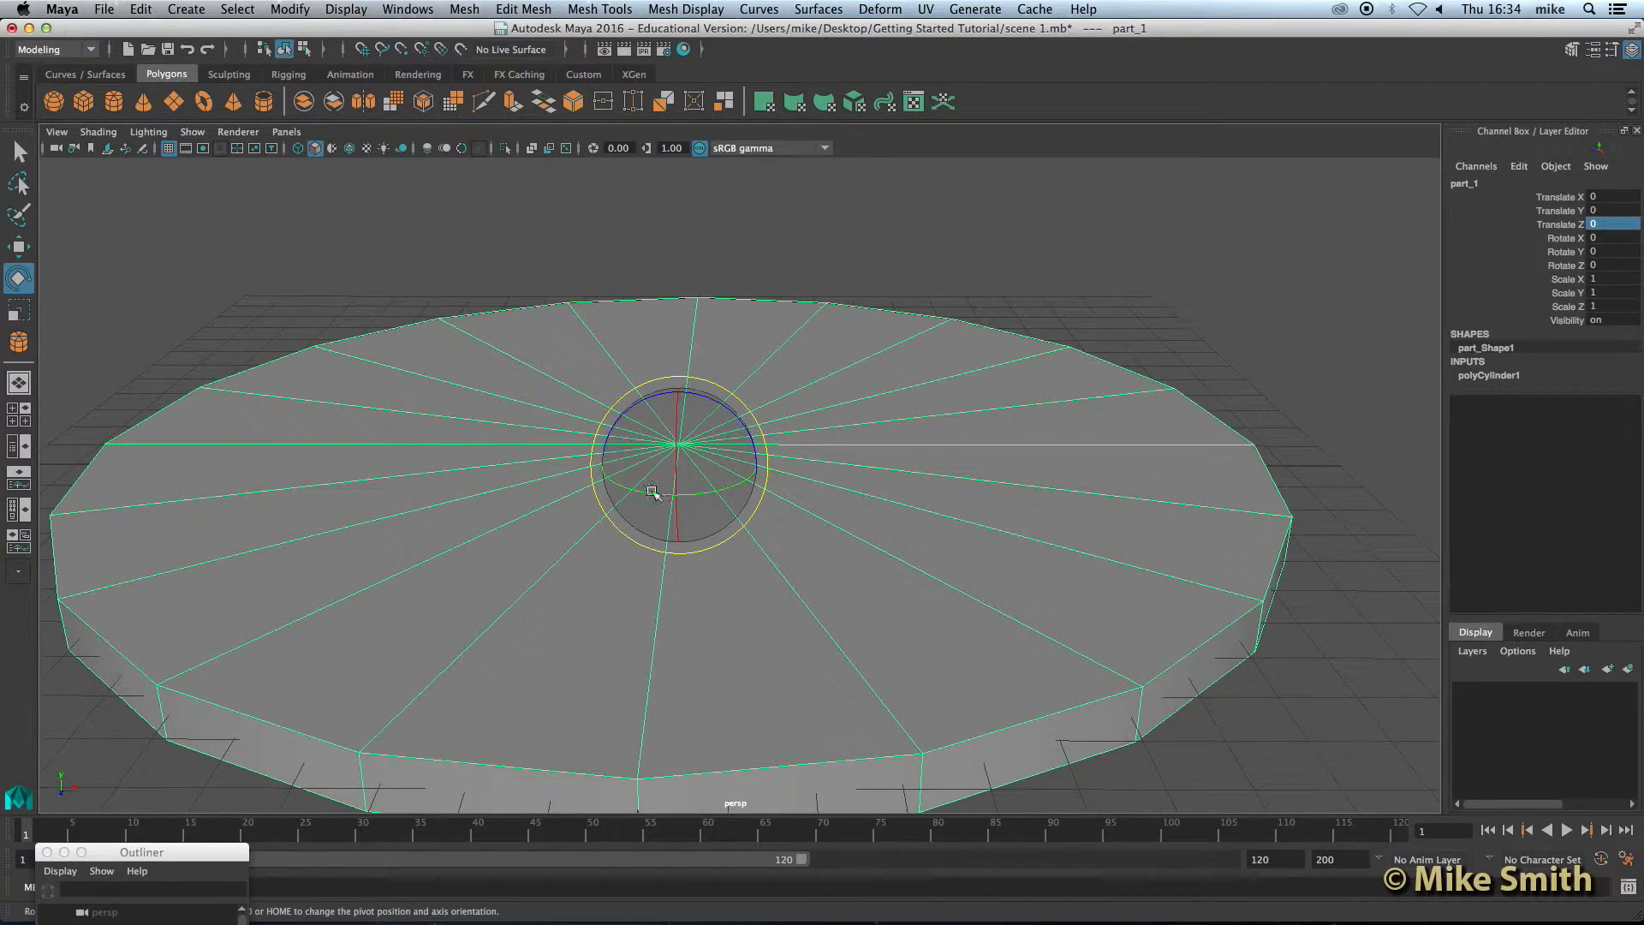
drag(638, 431, 664, 443)
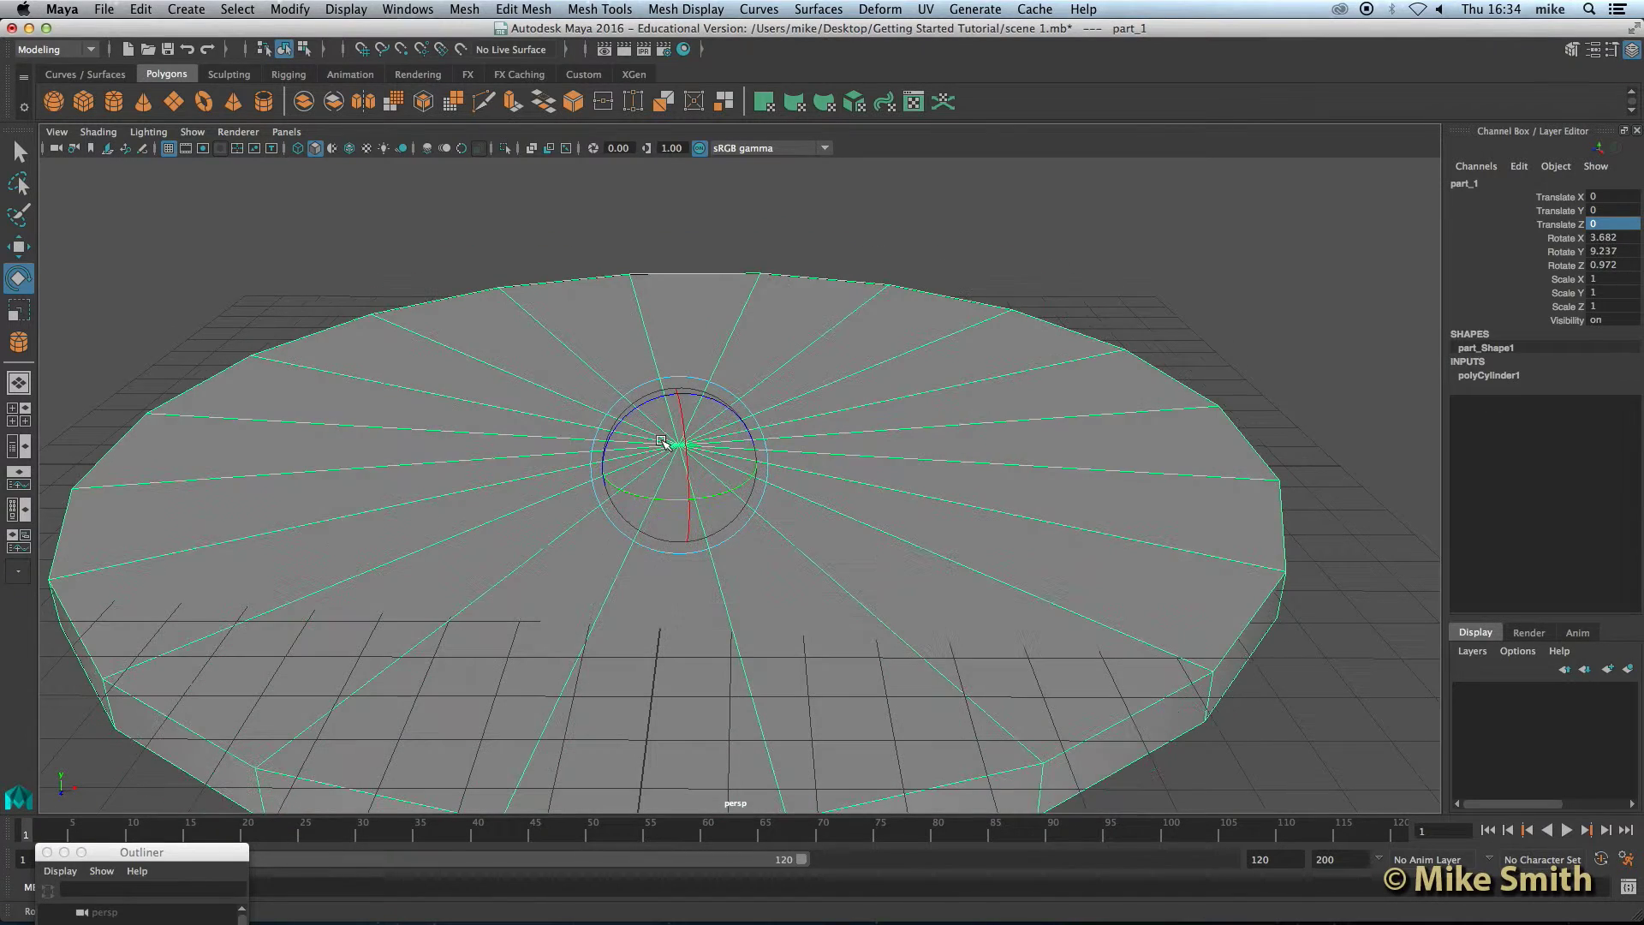
key(ctrl+z)
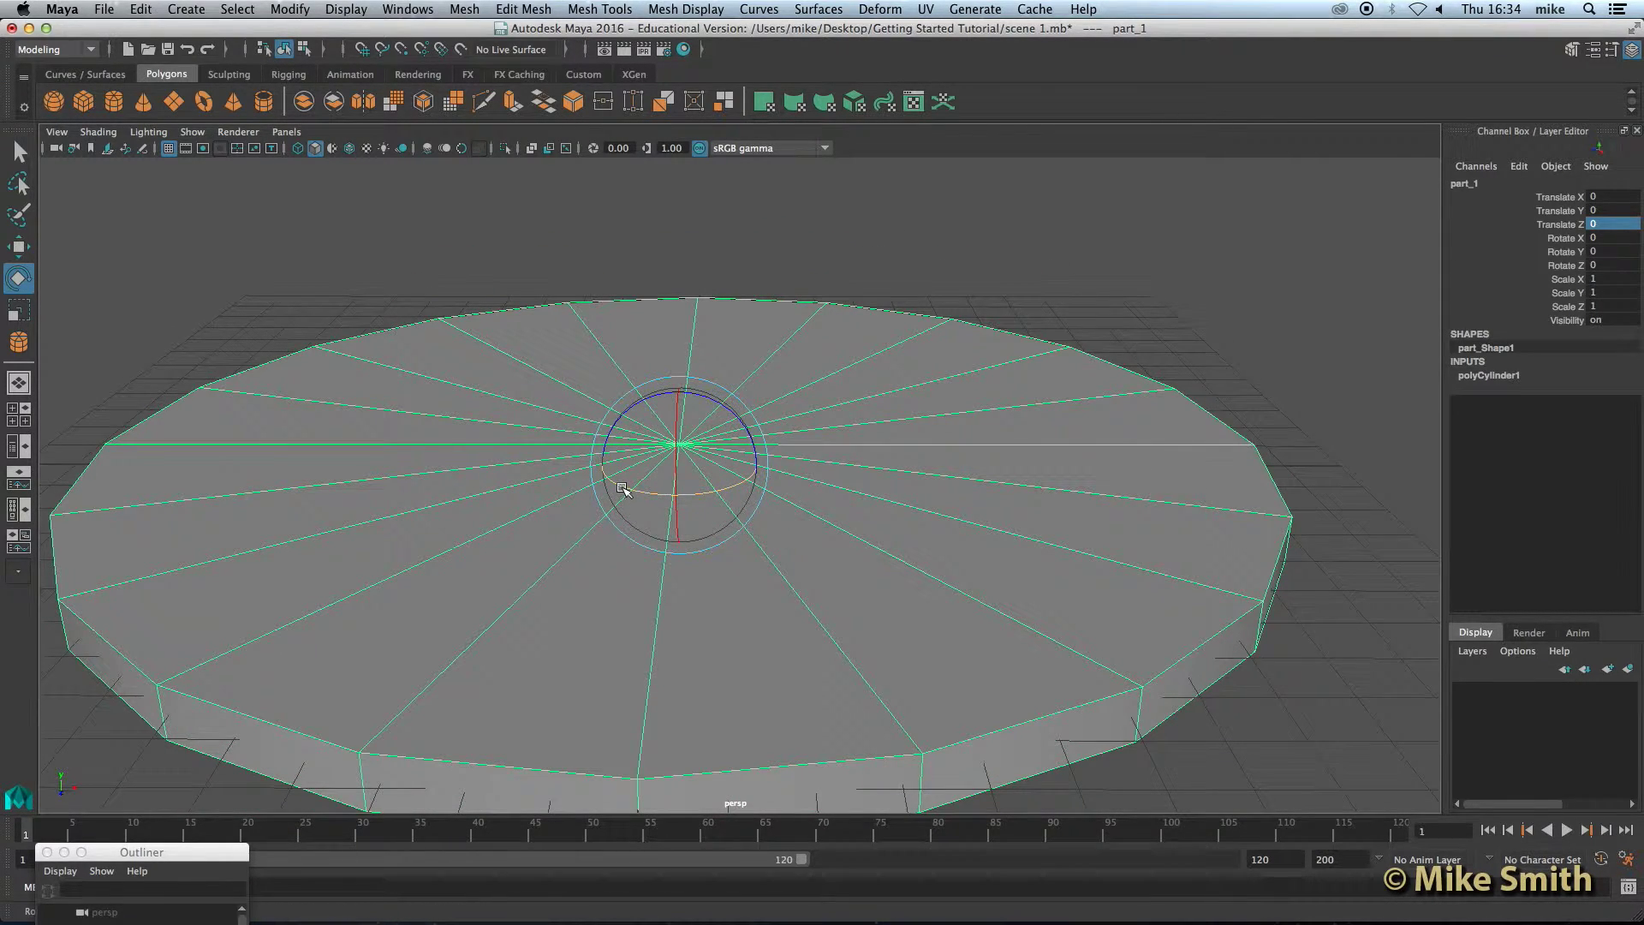
drag(623, 488, 676, 488)
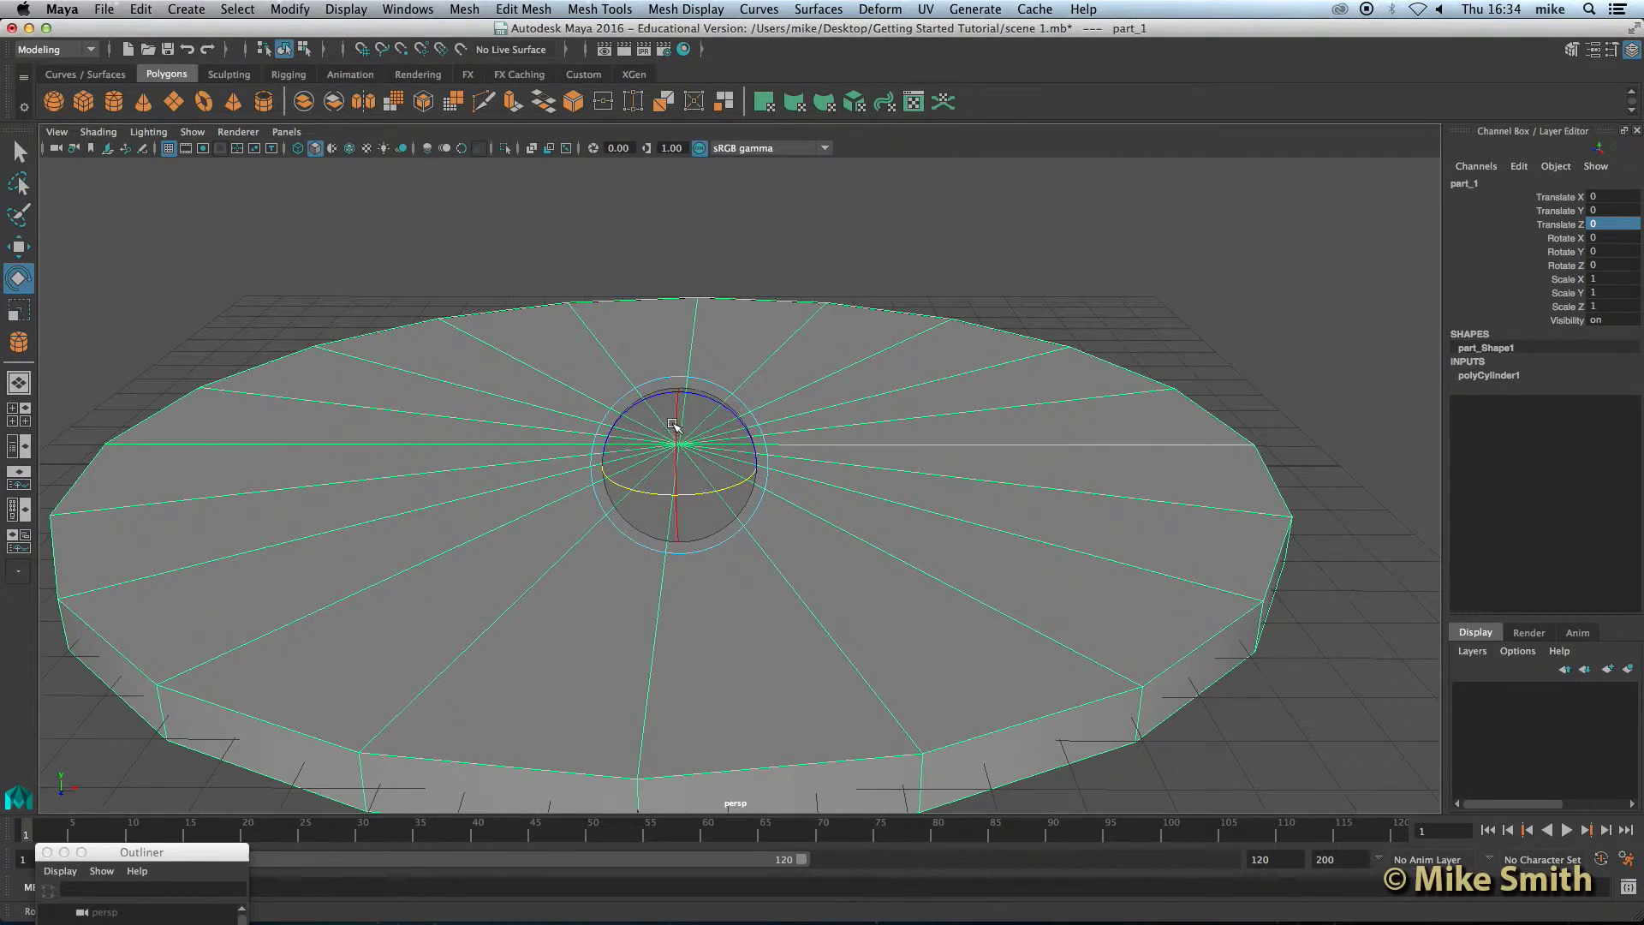
drag(673, 423, 719, 405)
scroll(700, 486, down, 3)
alt+drag(543, 576, 773, 514)
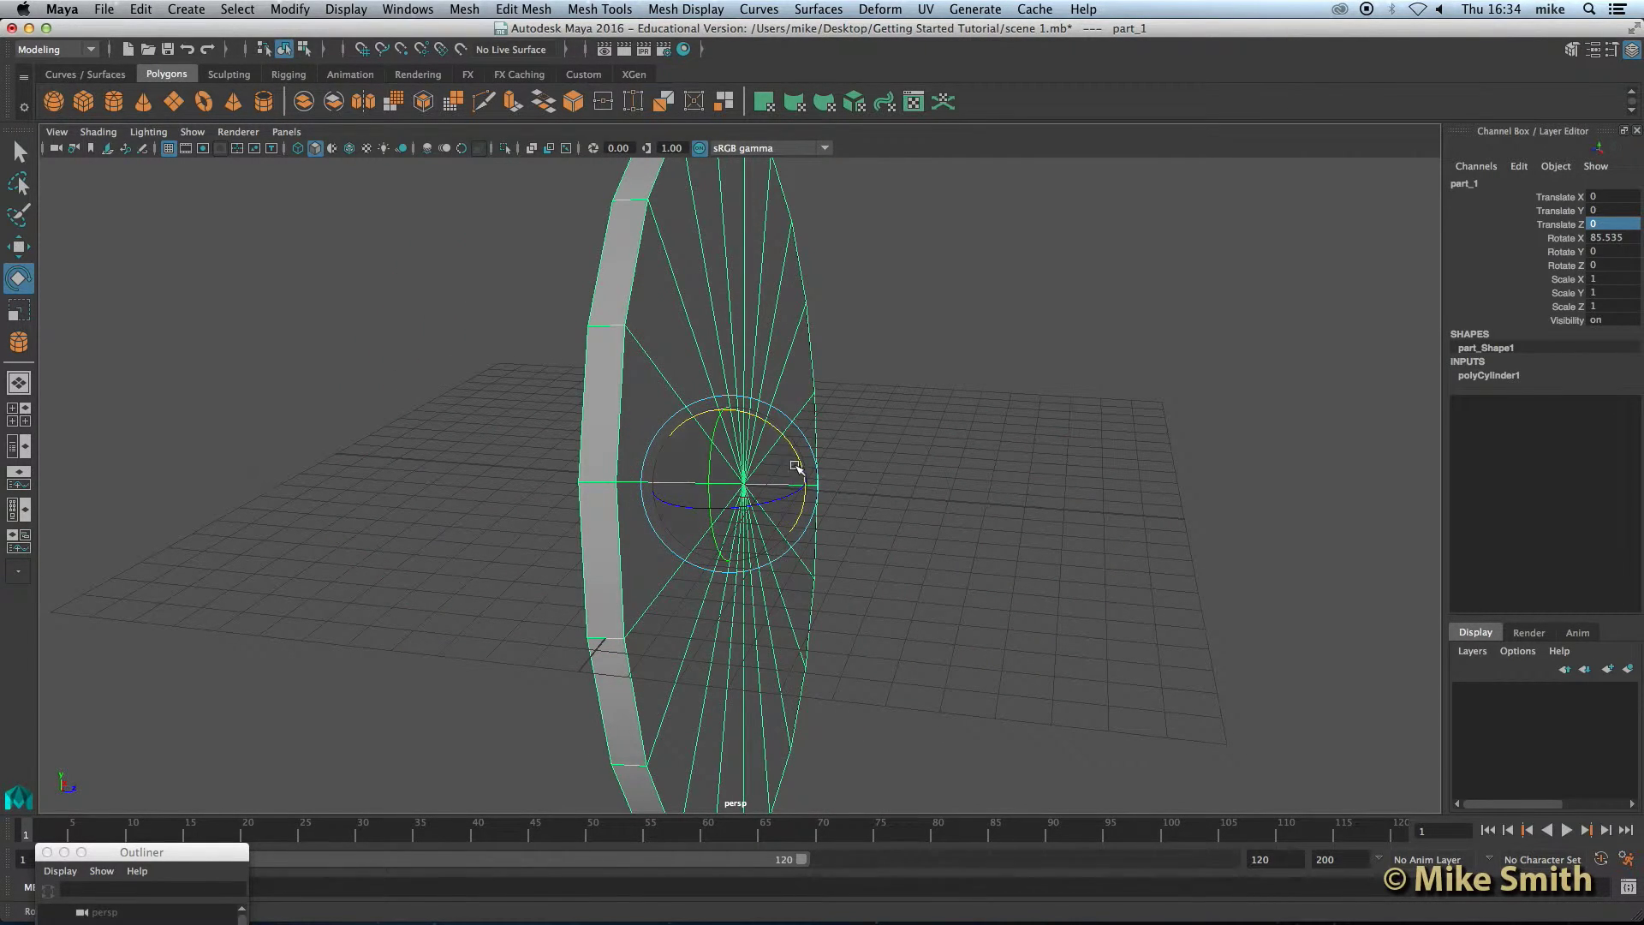
mouse_move(750, 428)
mouse_down()
mouse_move(746, 411)
mouse_move(762, 432)
mouse_move(855, 454)
mouse_move(754, 444)
mouse_up()
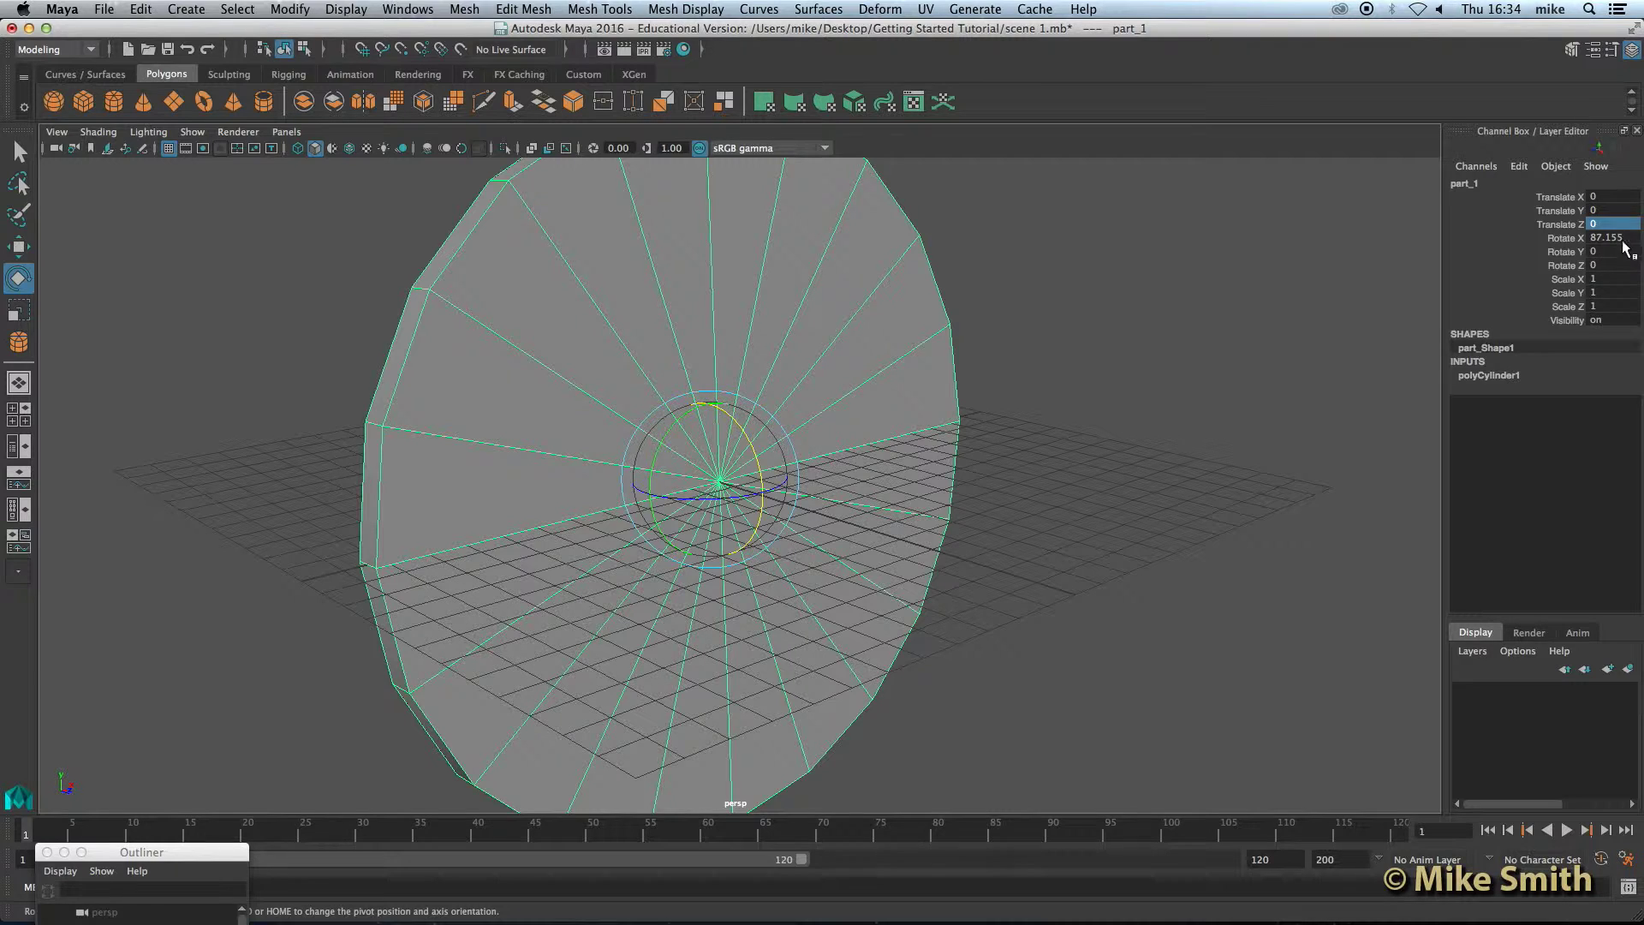
Set part_1's Rotate X field to exactly 90 in the Channel Box
double_click(1609, 238)
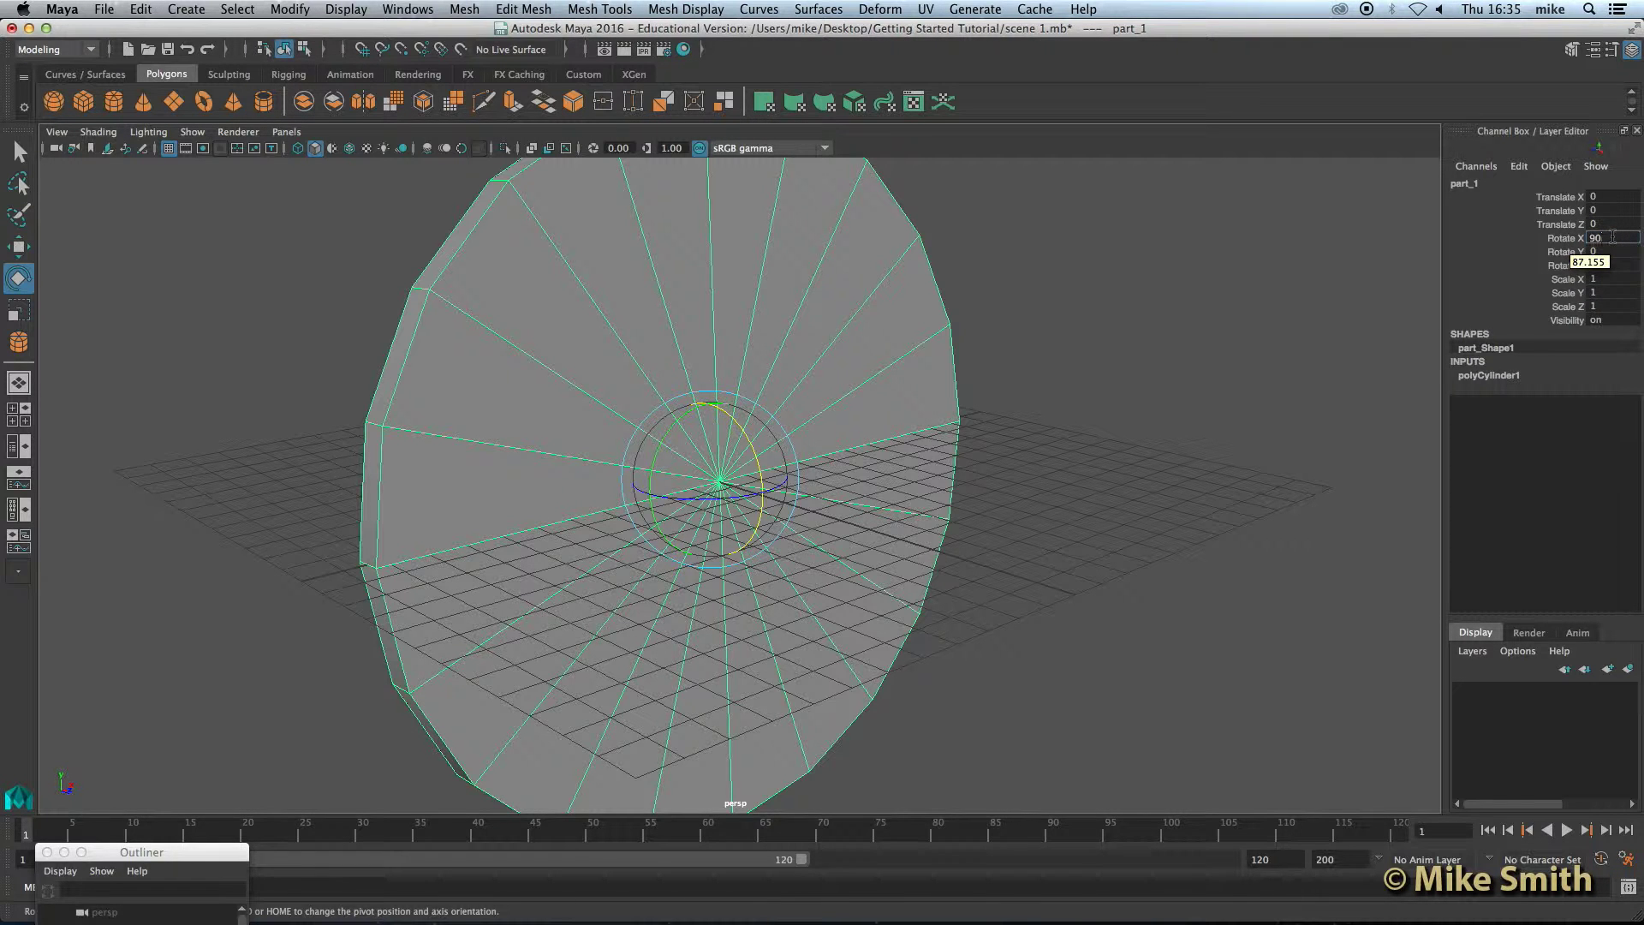
key(Return)
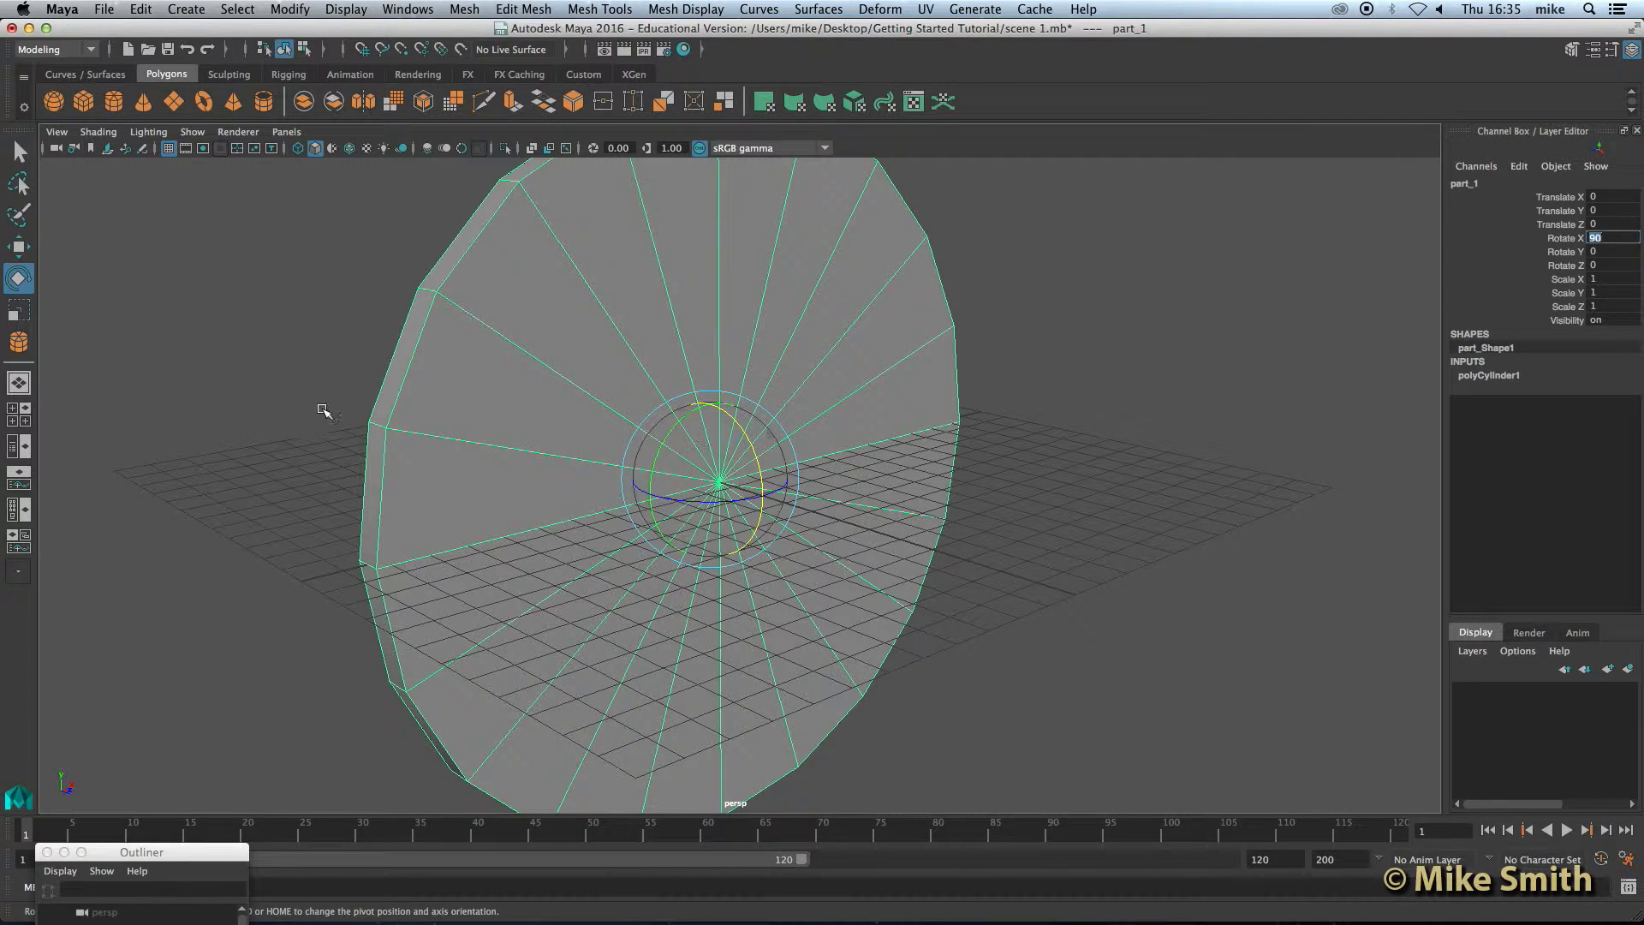
Move part_1 up along Y to Translate Y 6.186, then switch to the four-view layout
click(18, 246)
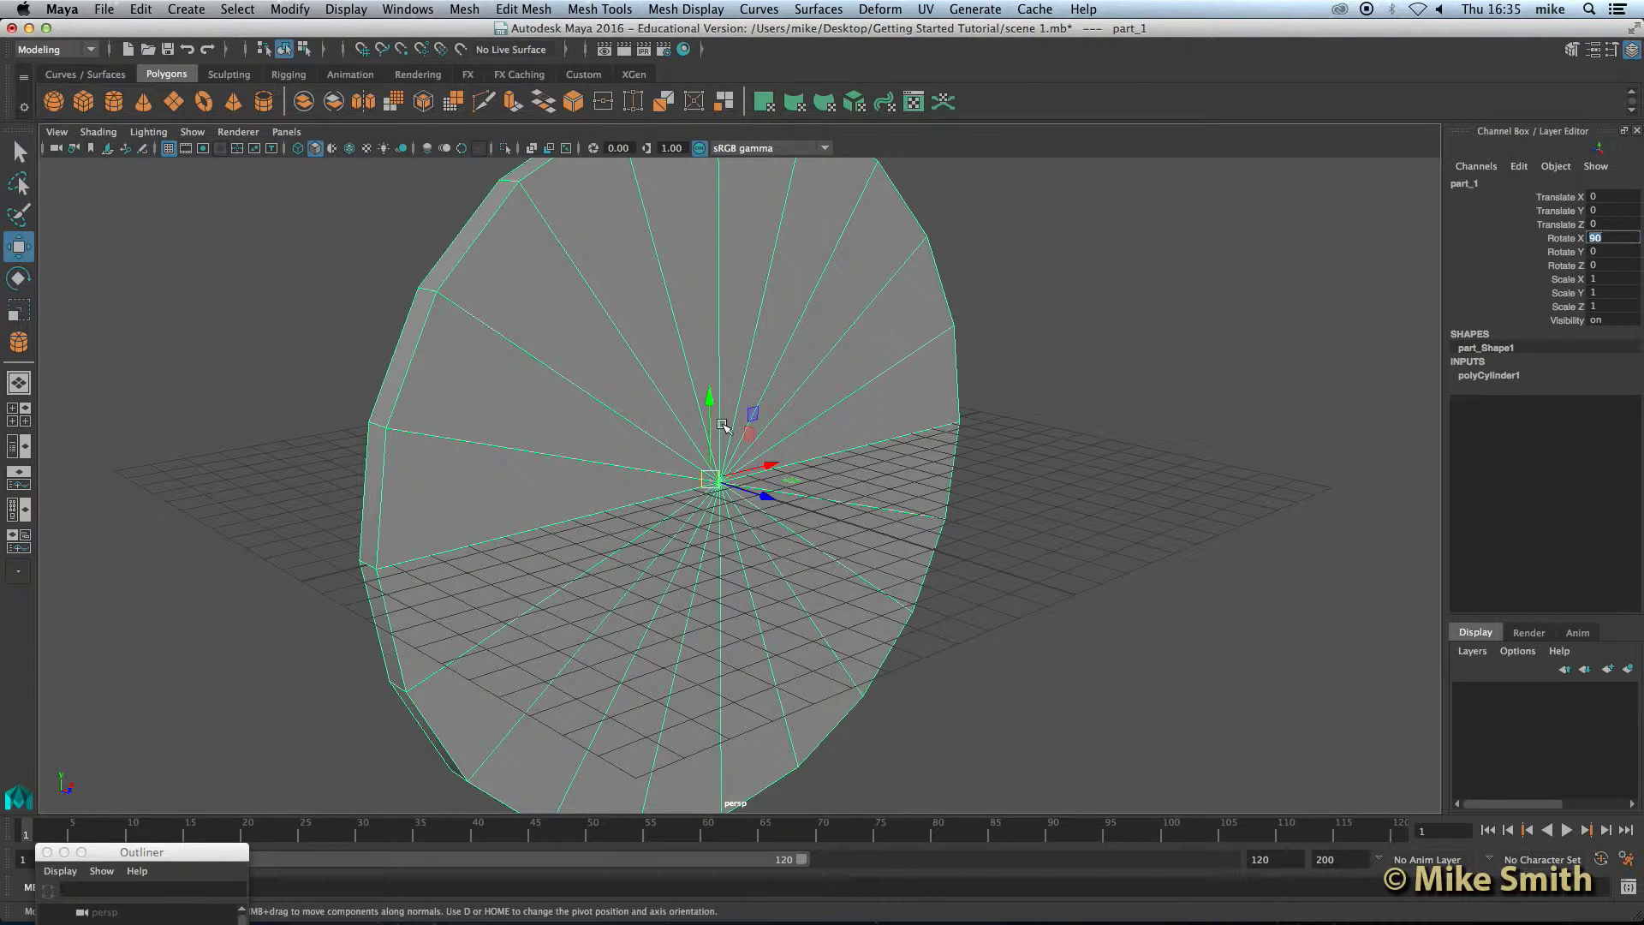
drag(709, 402, 683, 230)
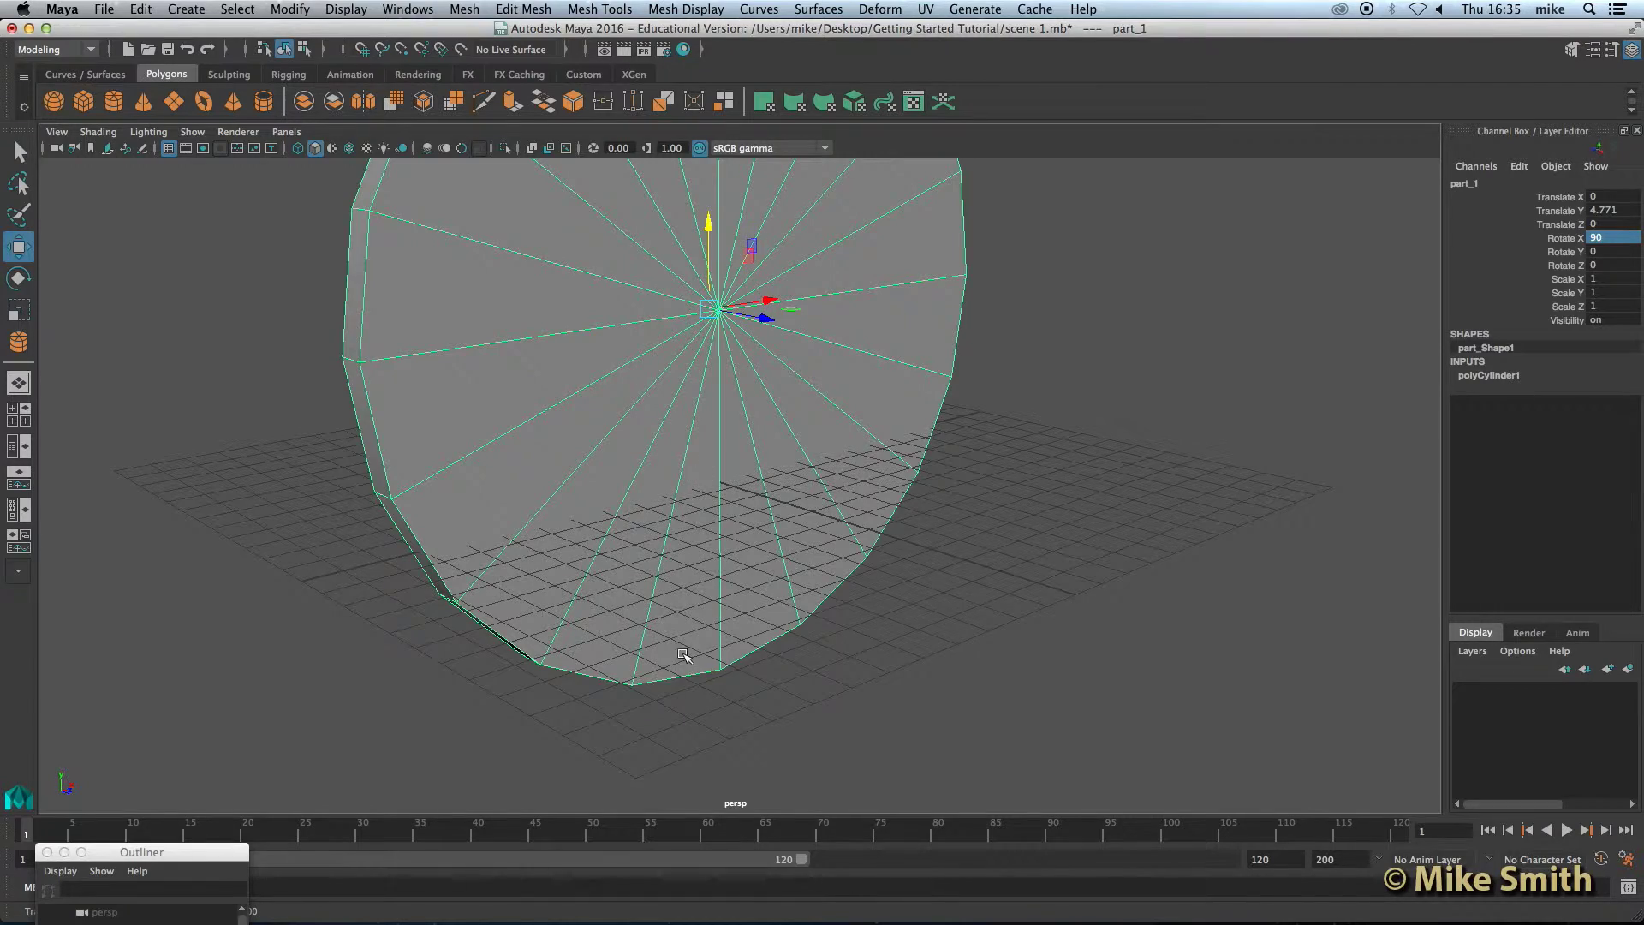
alt+drag(684, 655, 675, 492)
alt+drag(676, 386, 671, 550)
drag(729, 412, 732, 370)
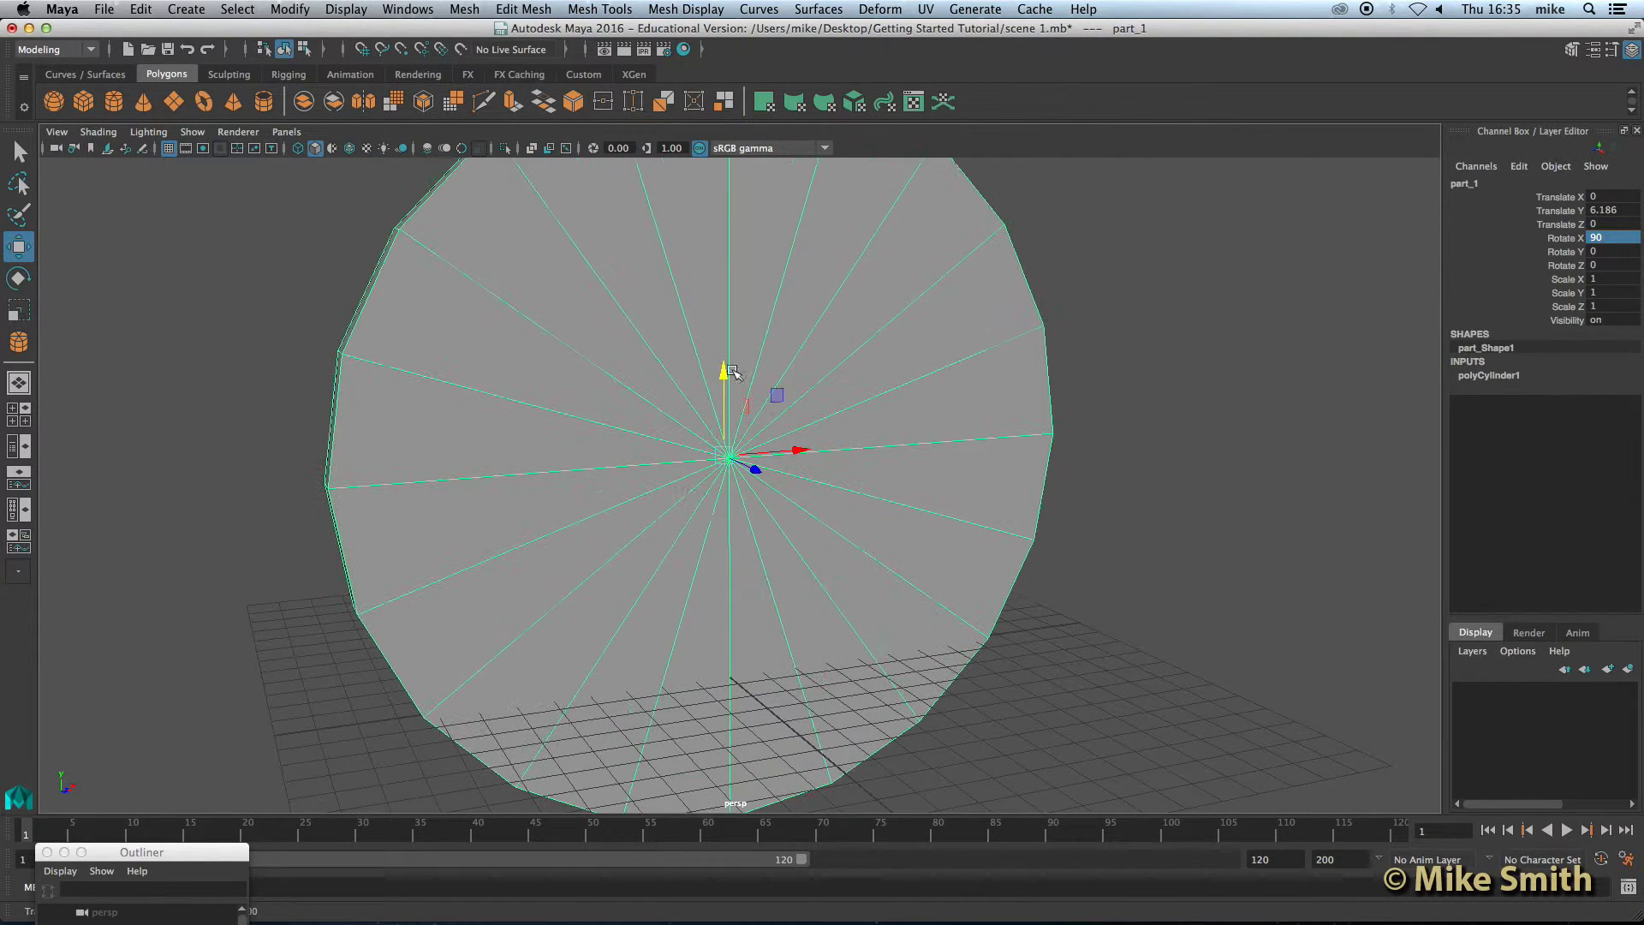
key(space)
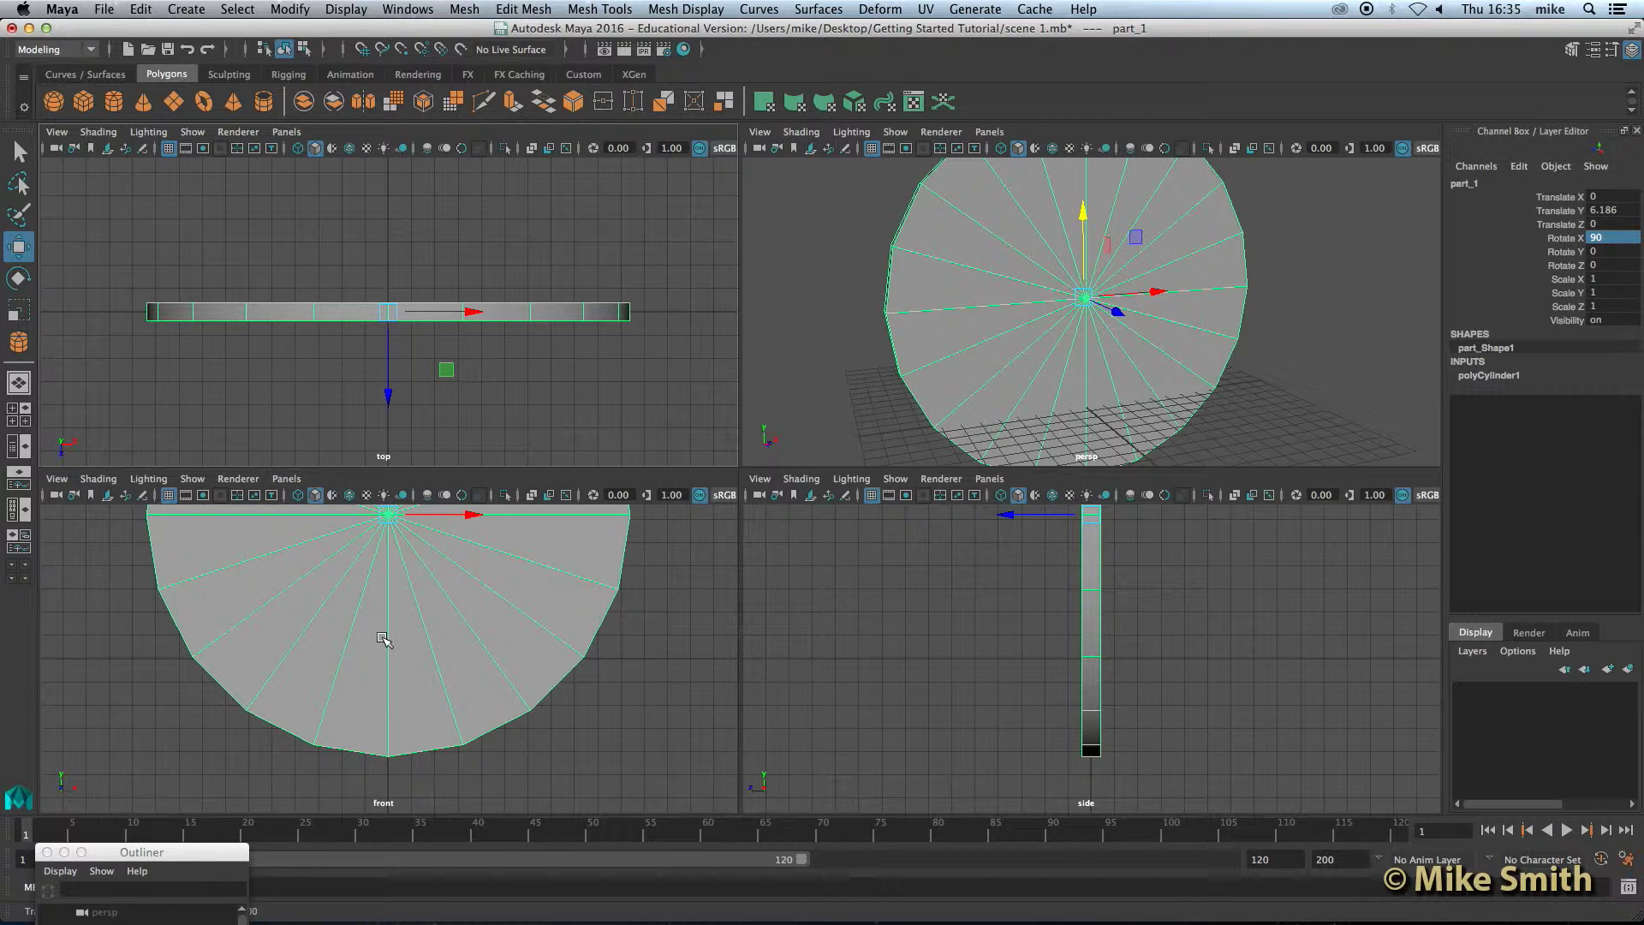
Maximize the front view, frame part_1, and drag it to Translate Y 10.444
key(space)
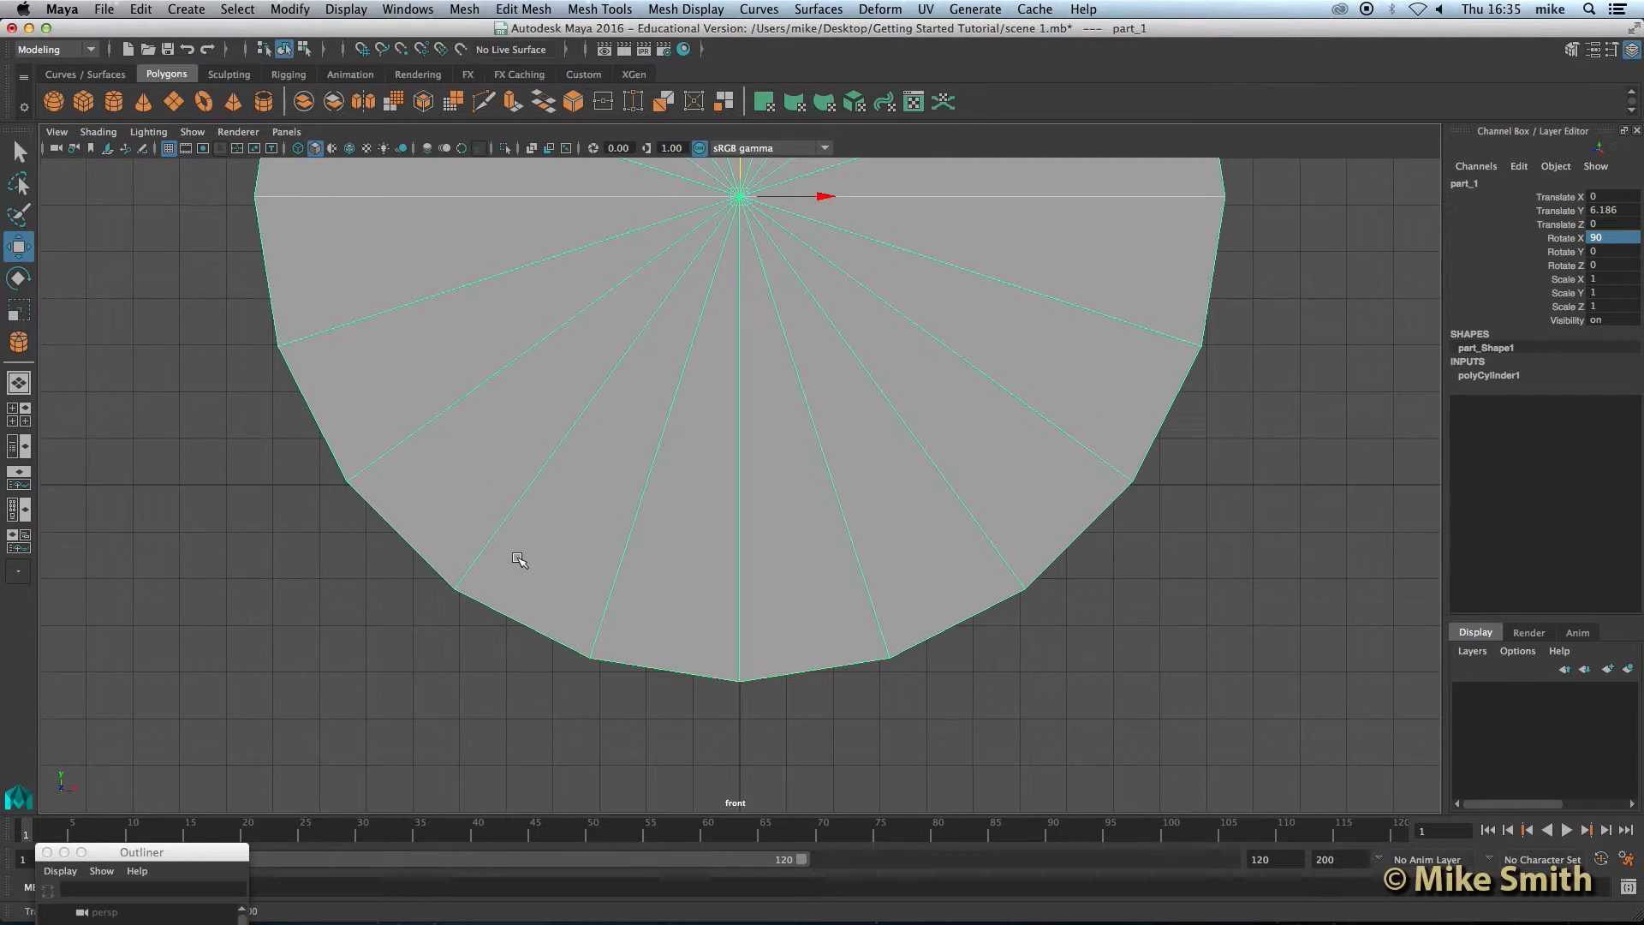
scroll(513, 562, down, 2)
drag(742, 197, 738, 32)
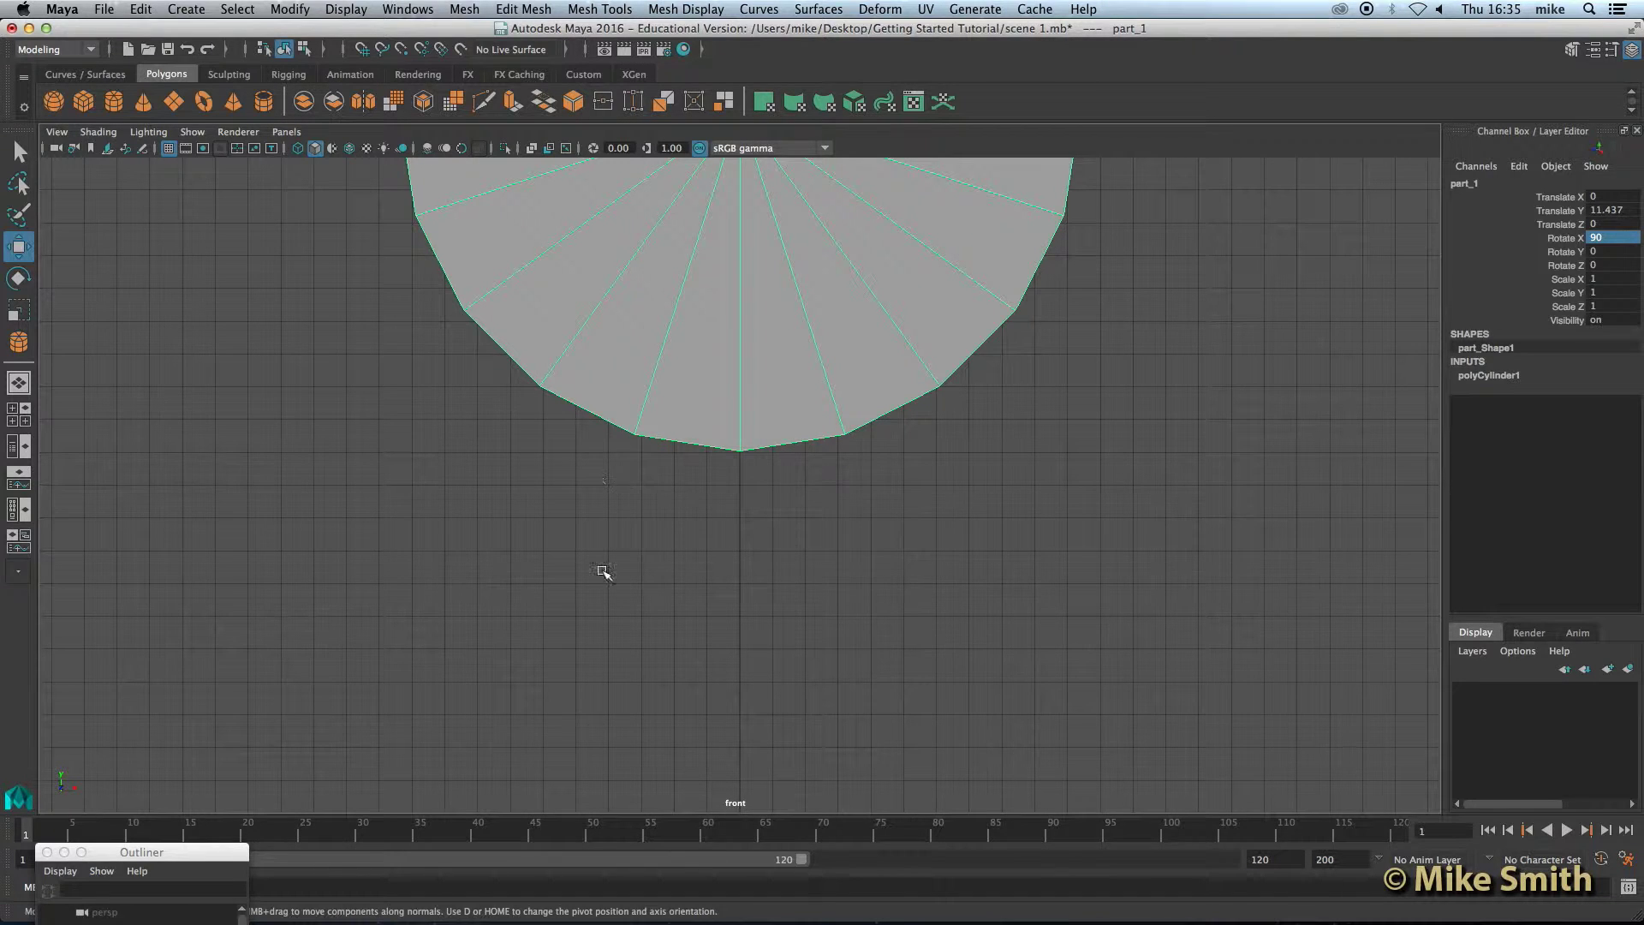
key(f)
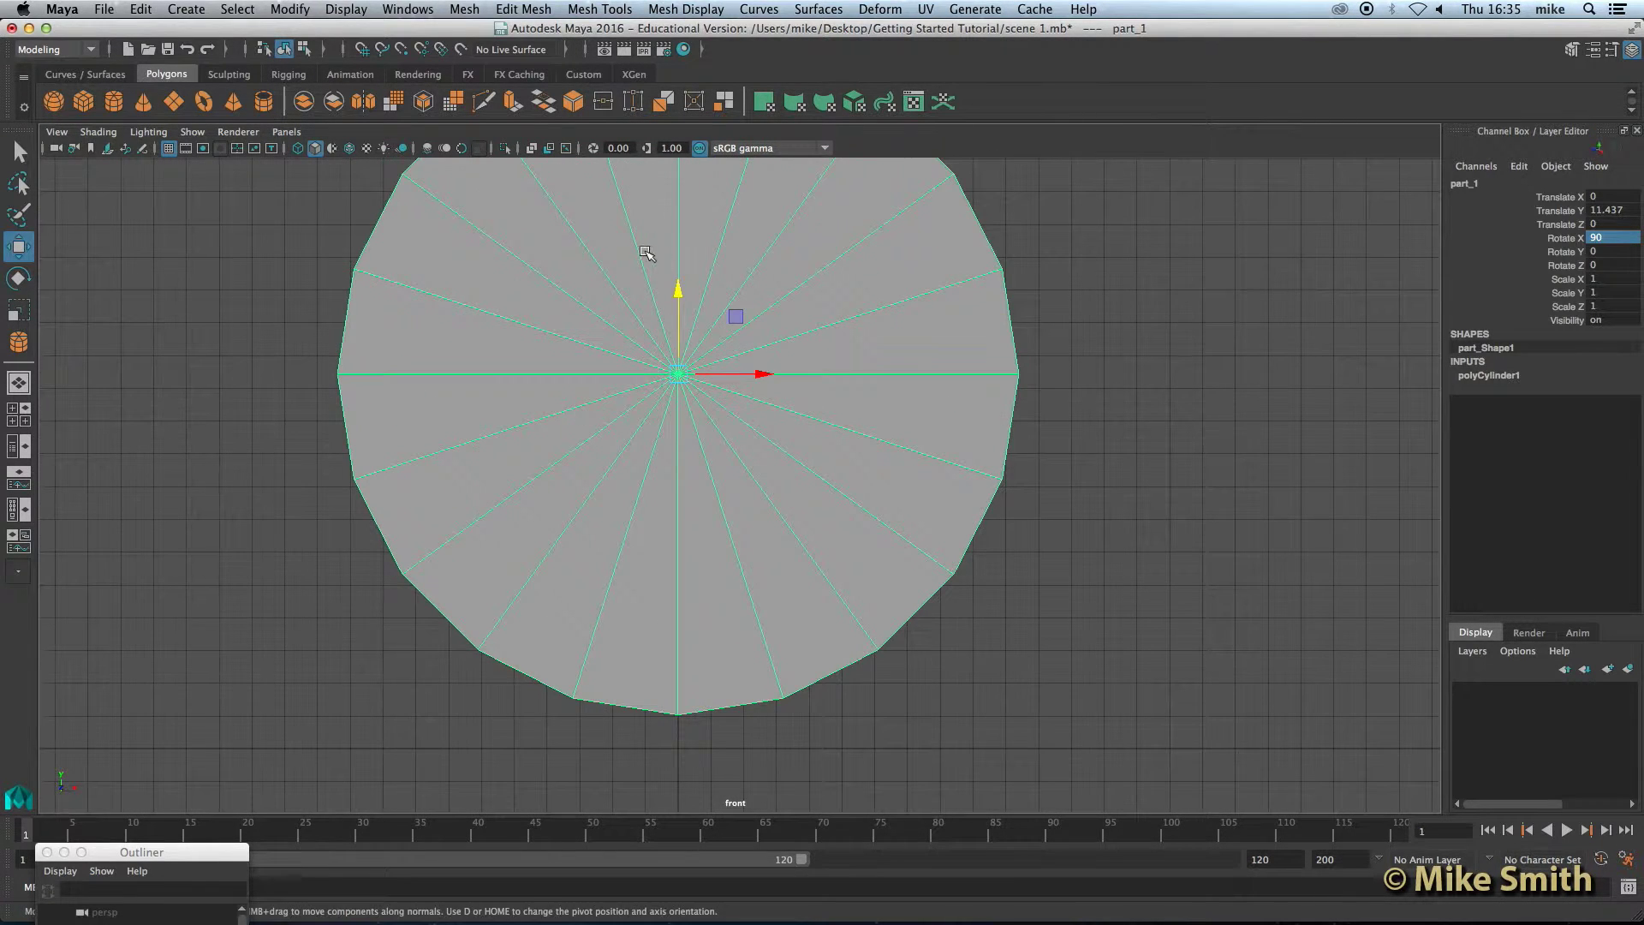
drag(682, 289, 681, 297)
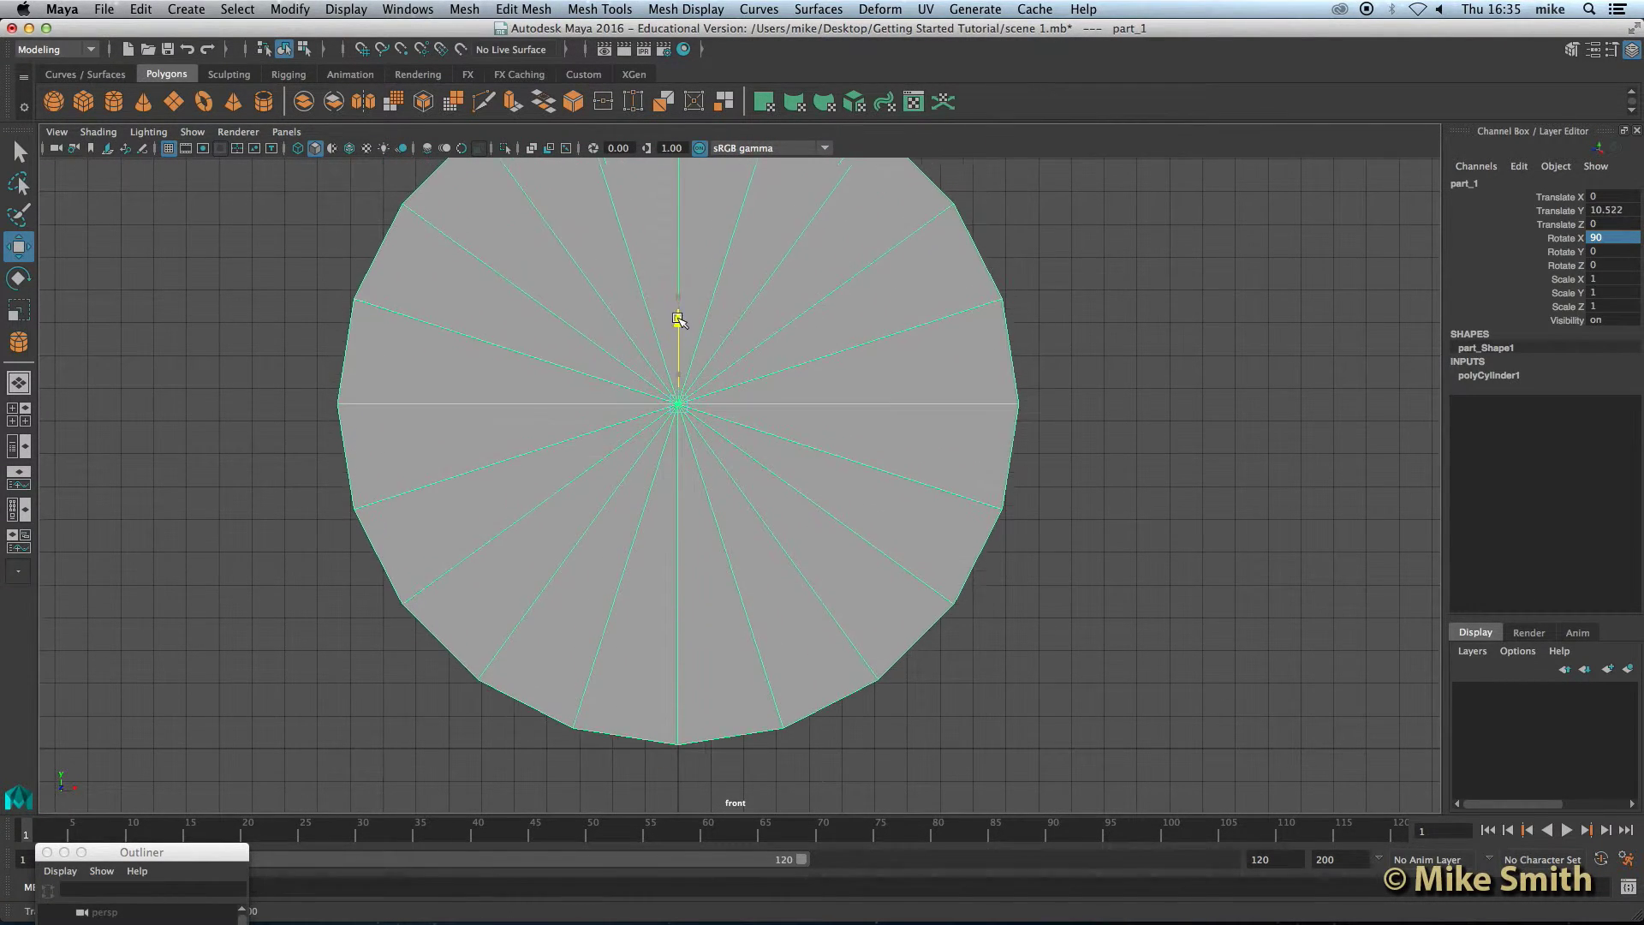
alt+middle_drag(719, 426, 805, 315)
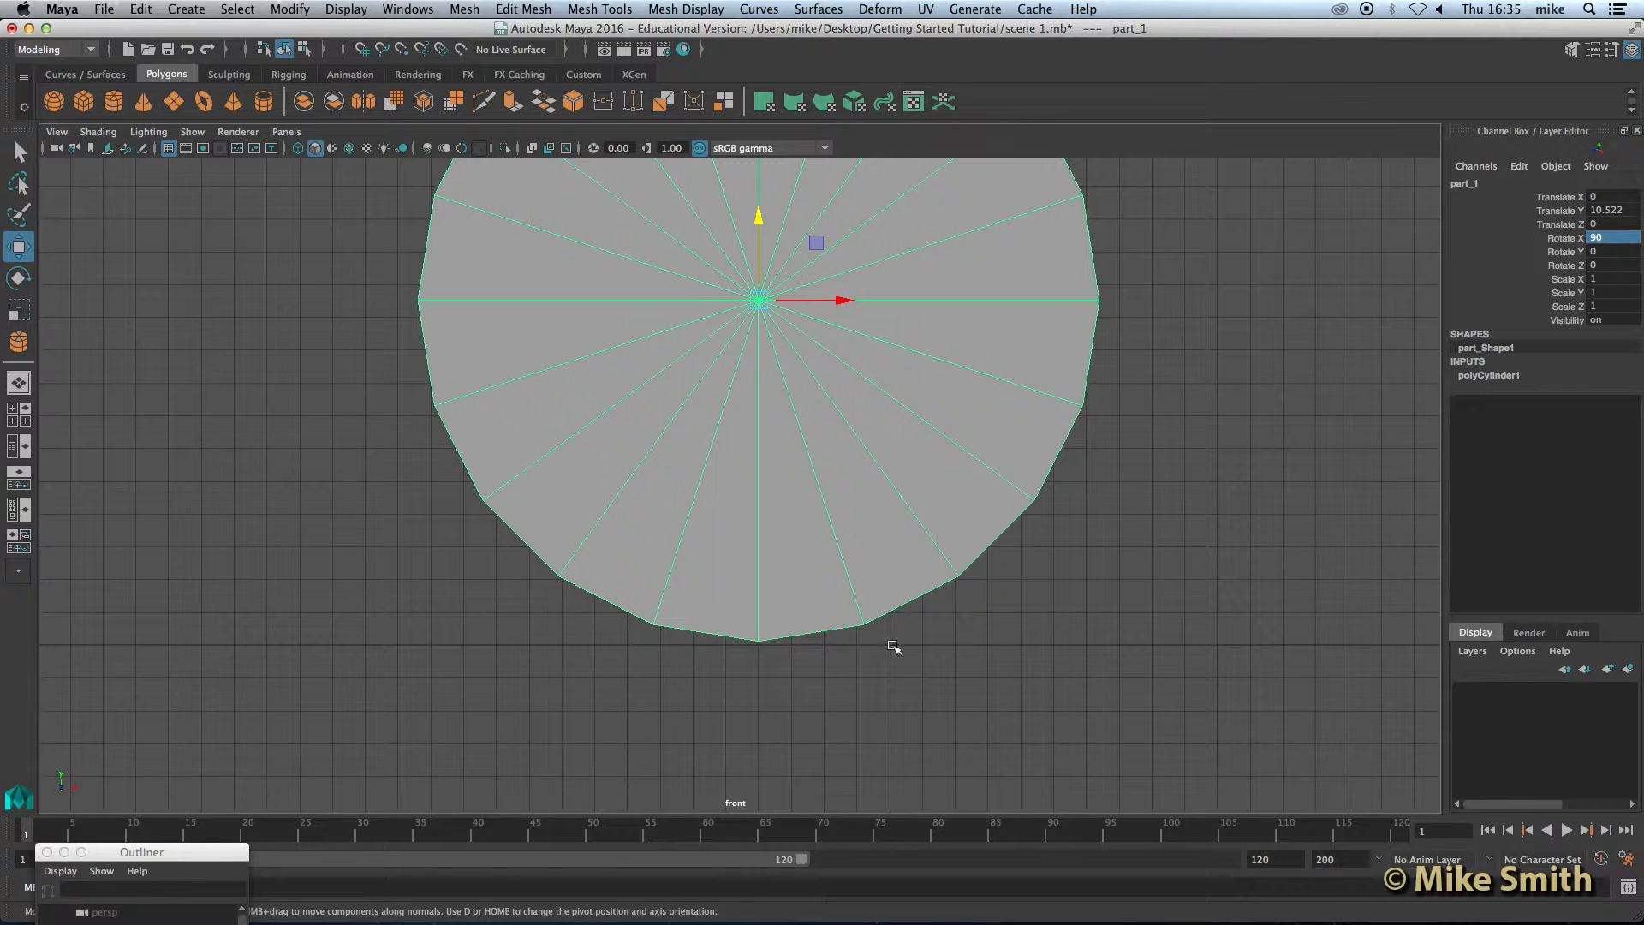
drag(758, 211, 758, 213)
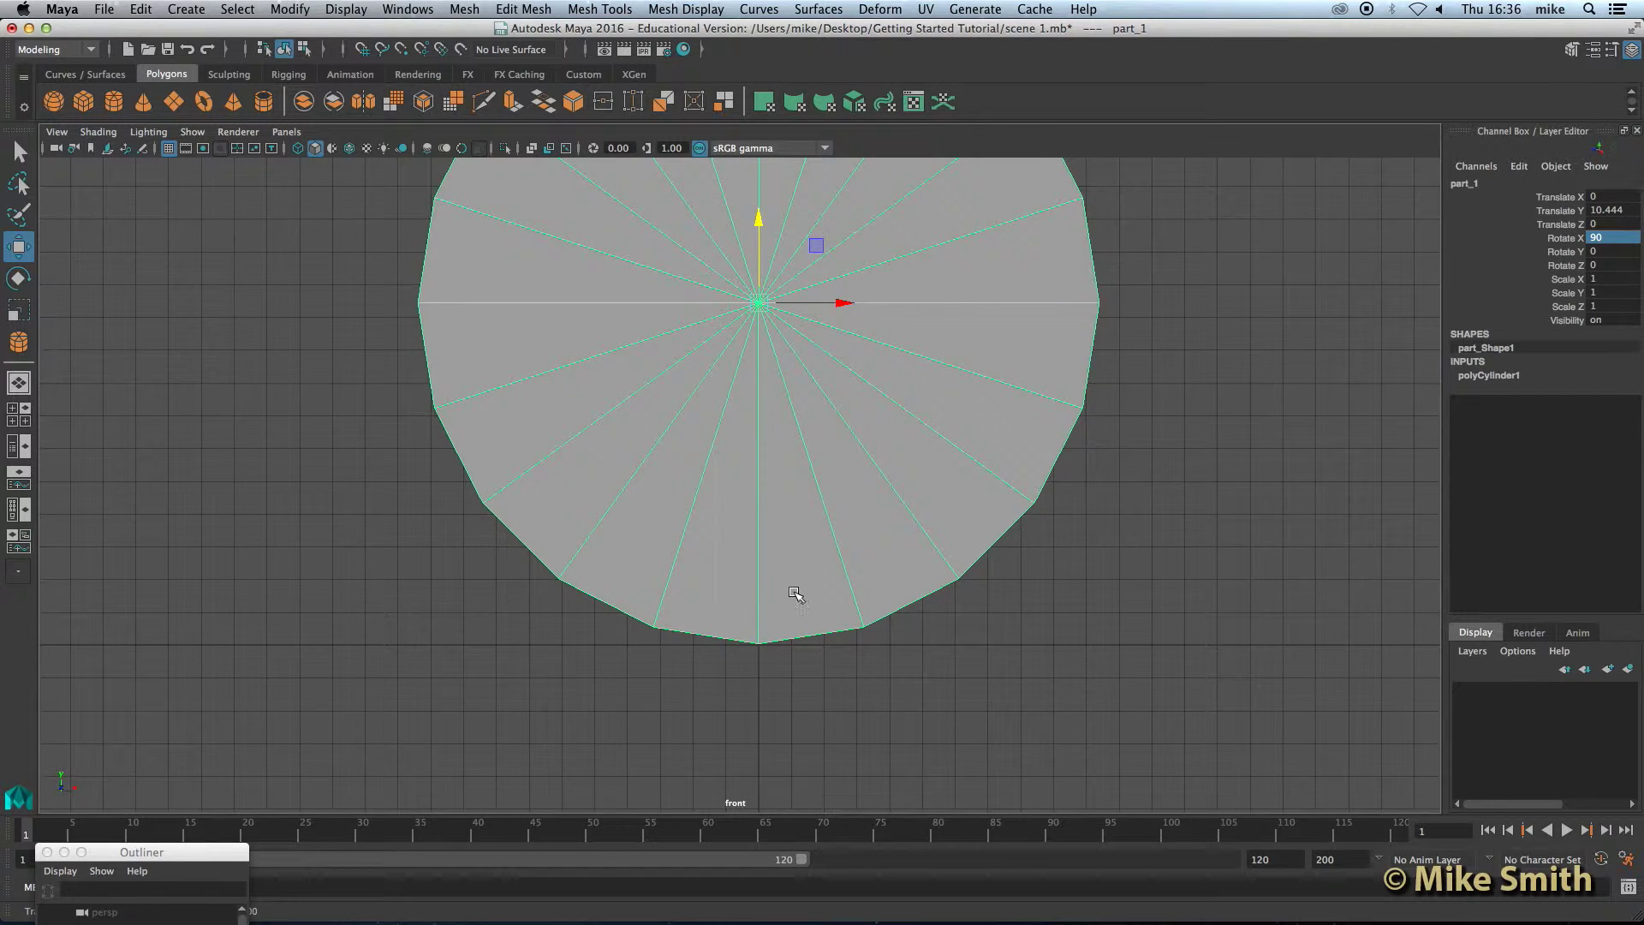
Return to the single perspective view and switch to the Scale tool
key(space)
key(space)
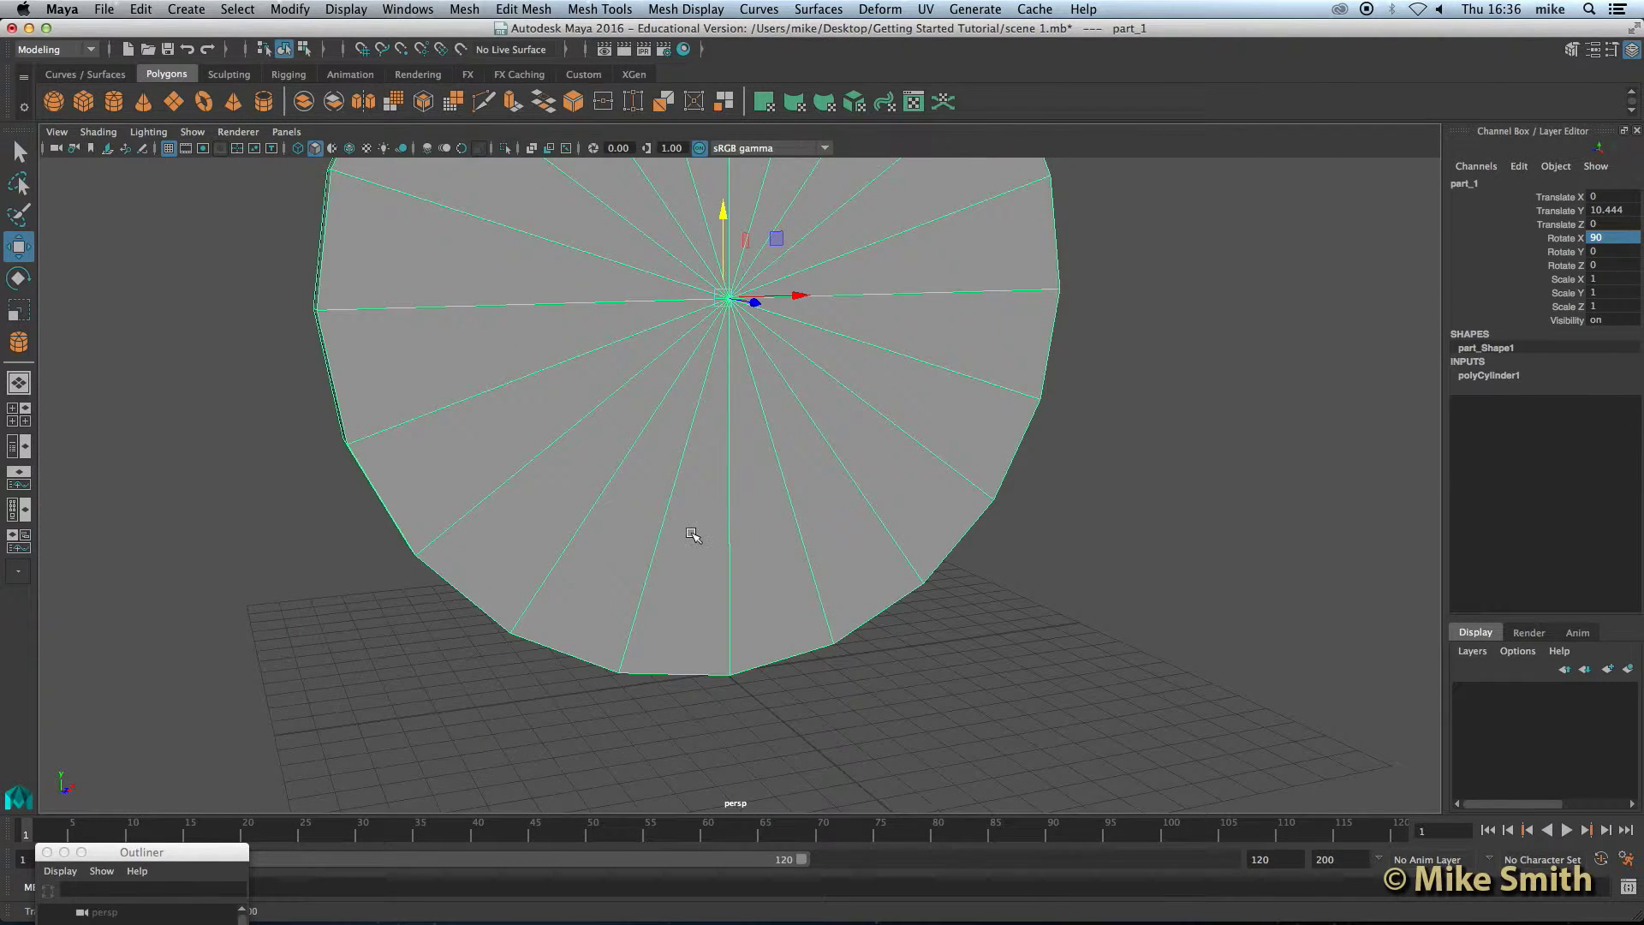
scroll(692, 534, down, 4)
alt+drag(690, 539, 610, 577)
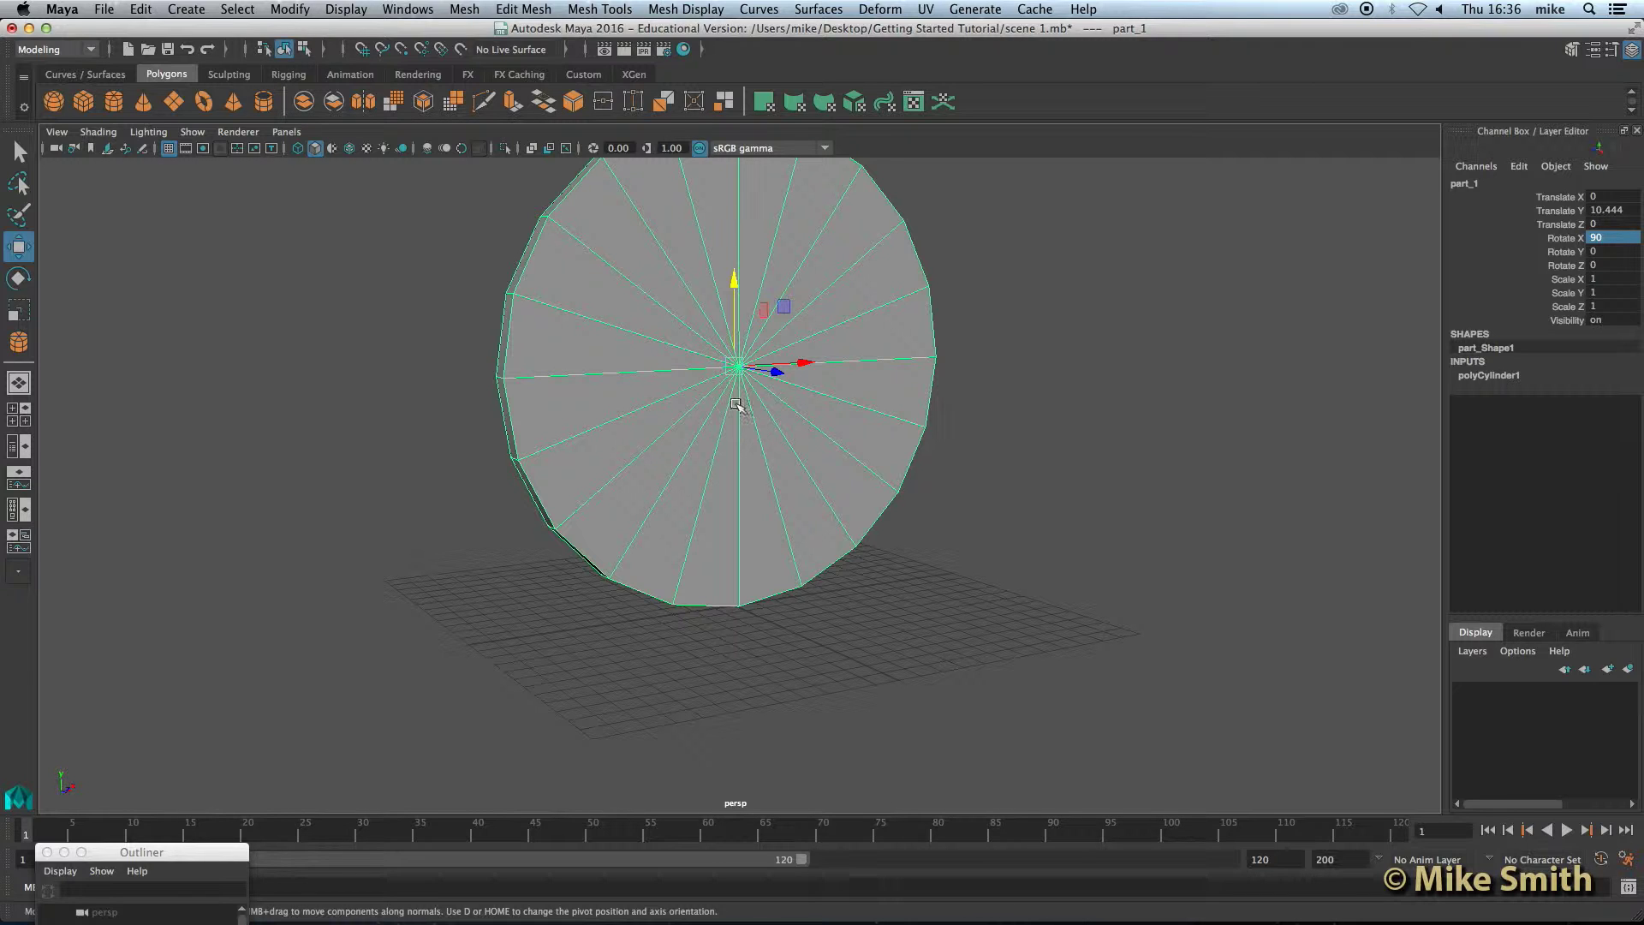
click(25, 316)
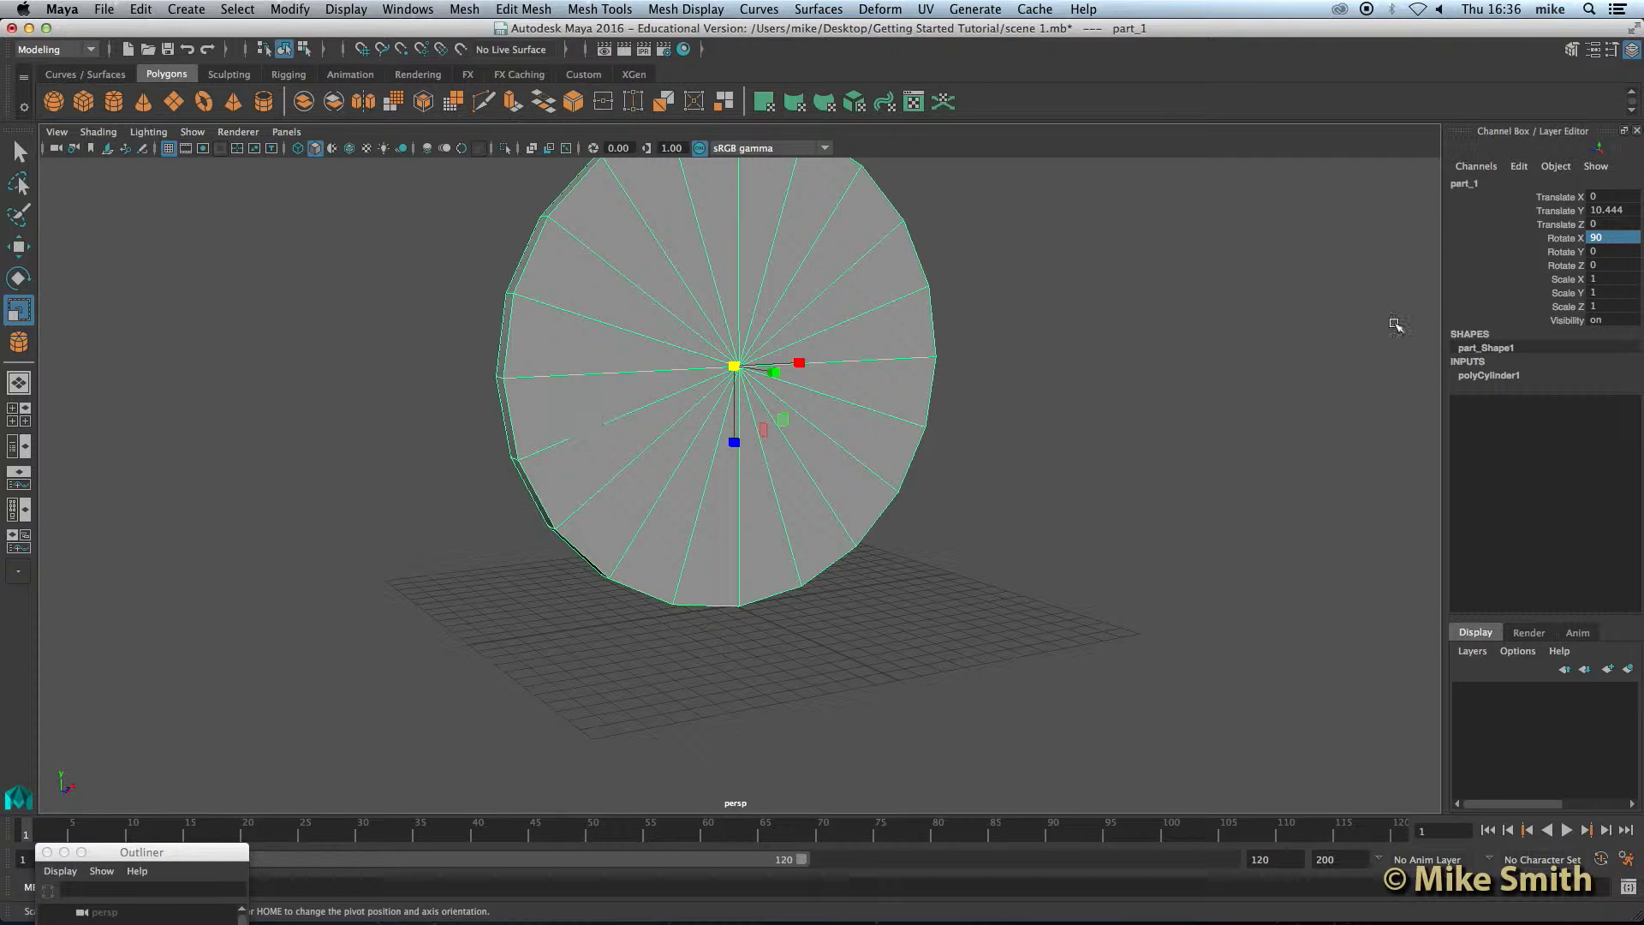
Enter 0 for part_1's Rotate X and Translate Y in the Channel Box
double_click(1601, 238)
text(0)
key(Return)
double_click(1603, 211)
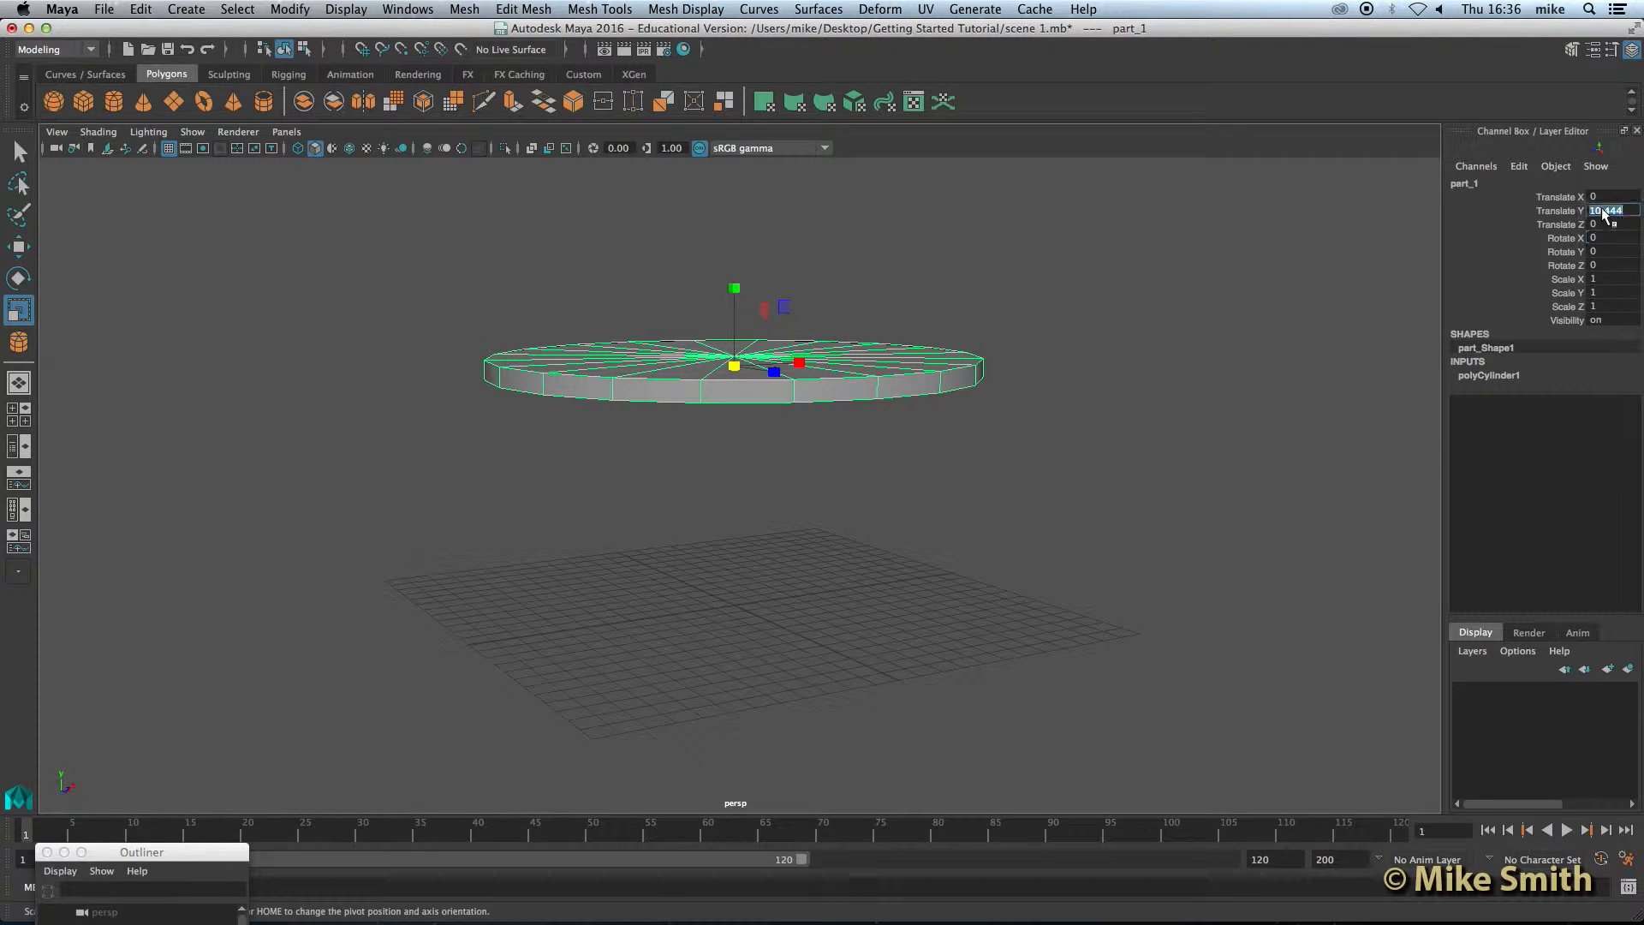
text(0)
key(Return)
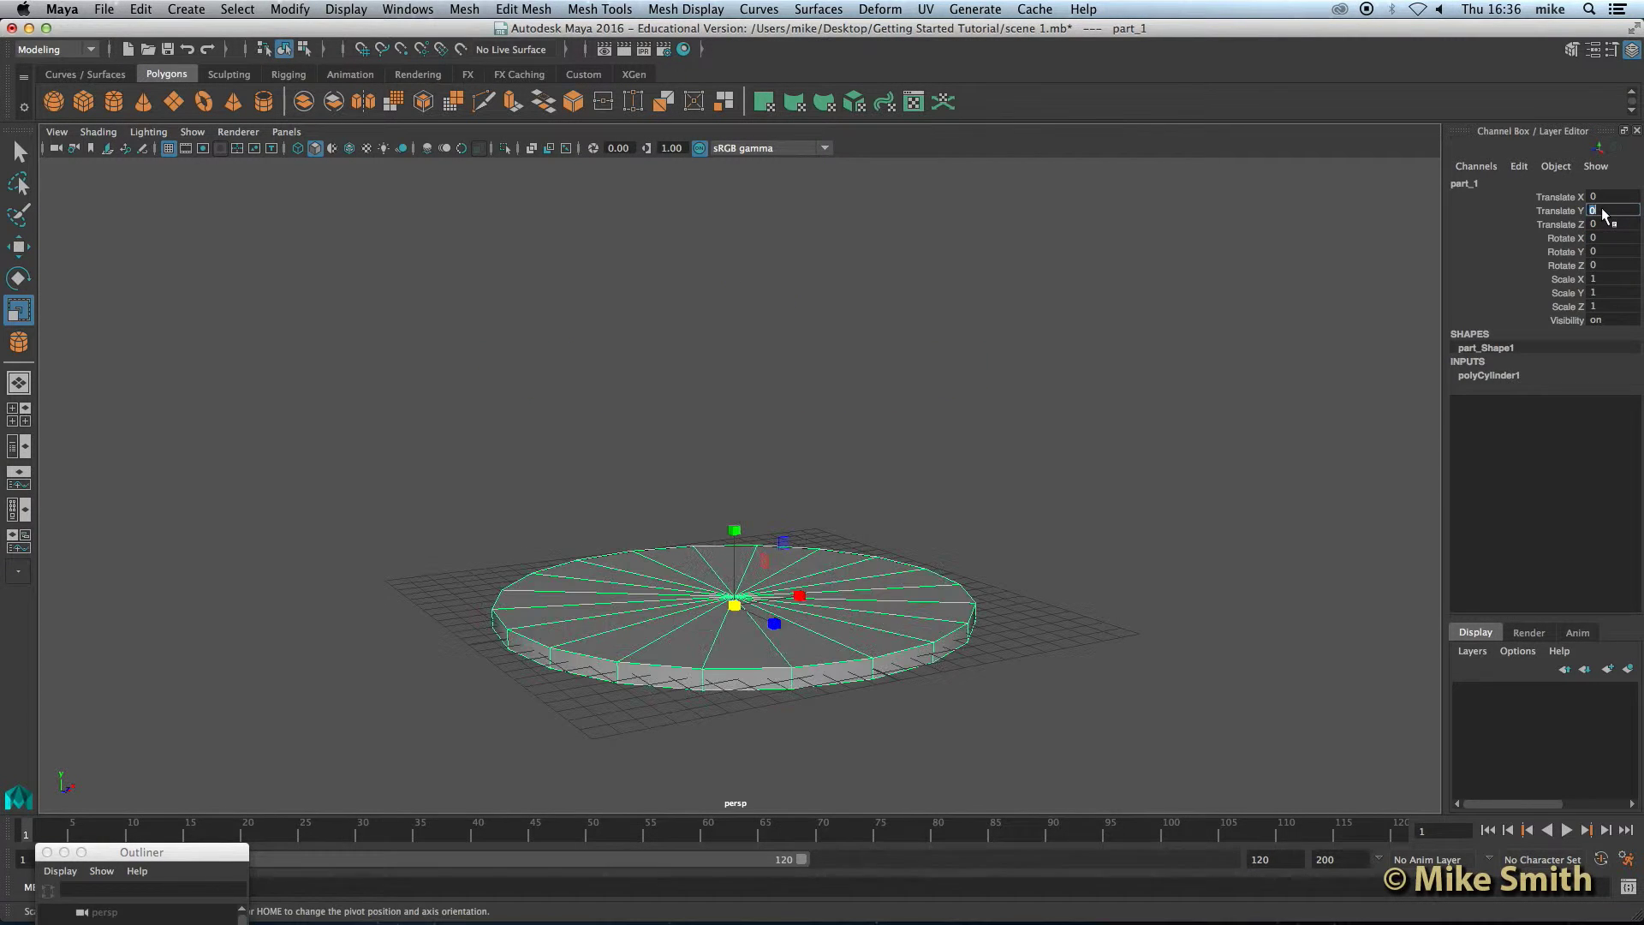
Scale part_1 to X 0.948, Y 0.568, Z 0.948 with the Scale manipulator handles
scroll(733, 648, up, 2)
scroll(734, 648, up, 2)
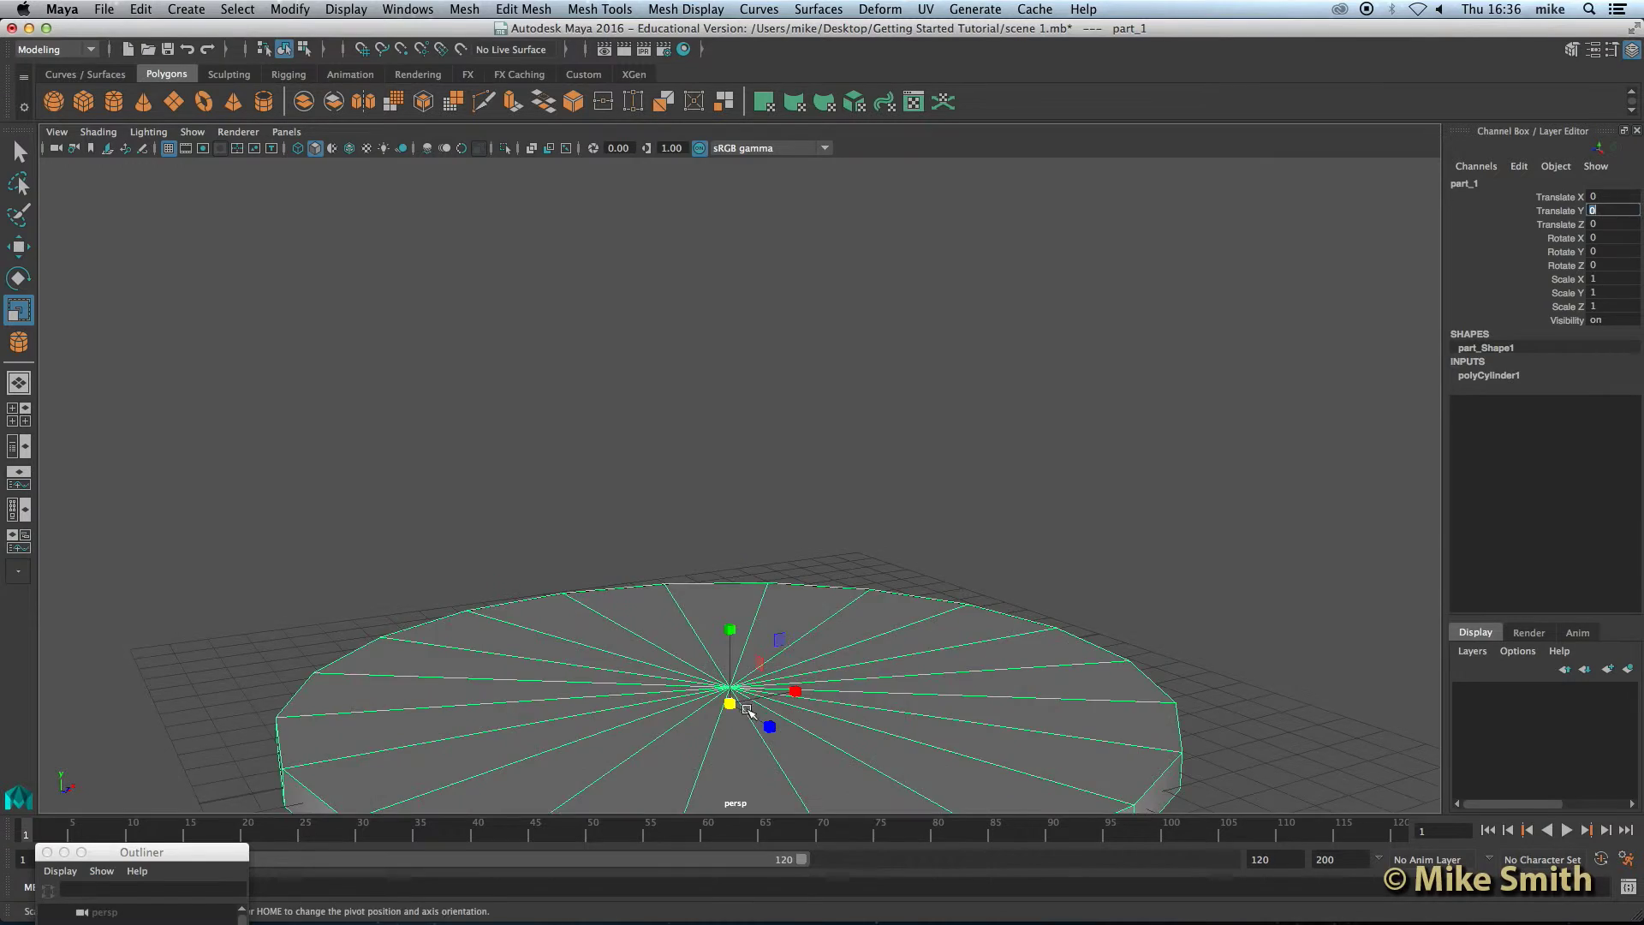
alt+middle_drag(735, 695, 738, 471)
scroll(745, 469, up, 2)
scroll(750, 467, up, 3)
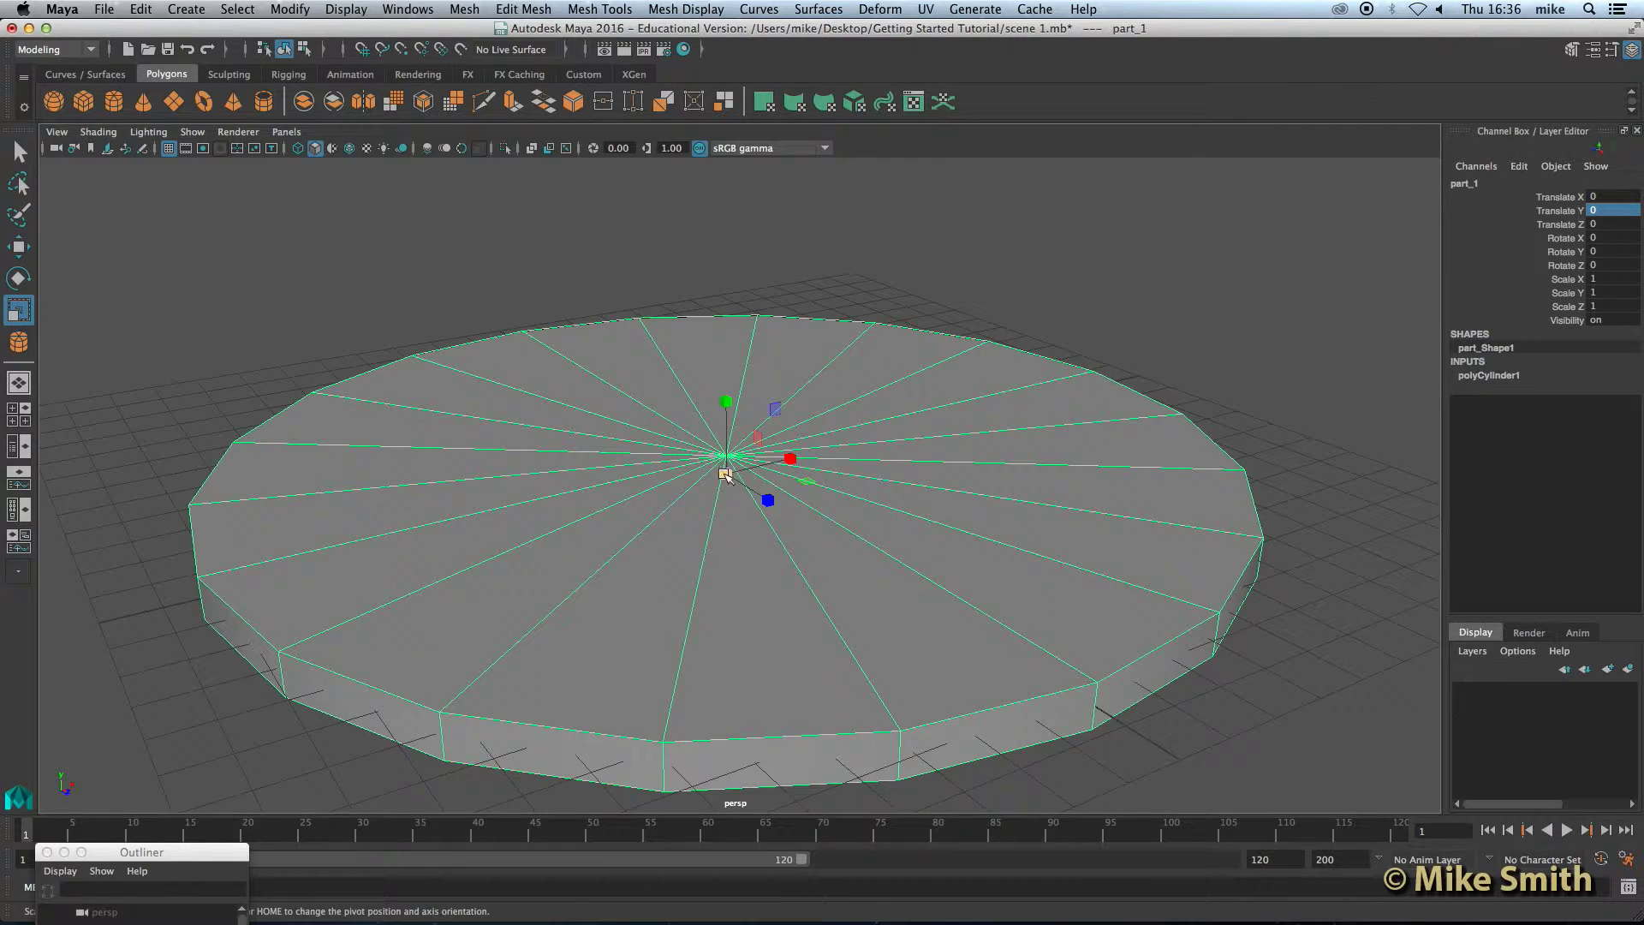
drag(731, 476, 691, 471)
drag(730, 402, 728, 262)
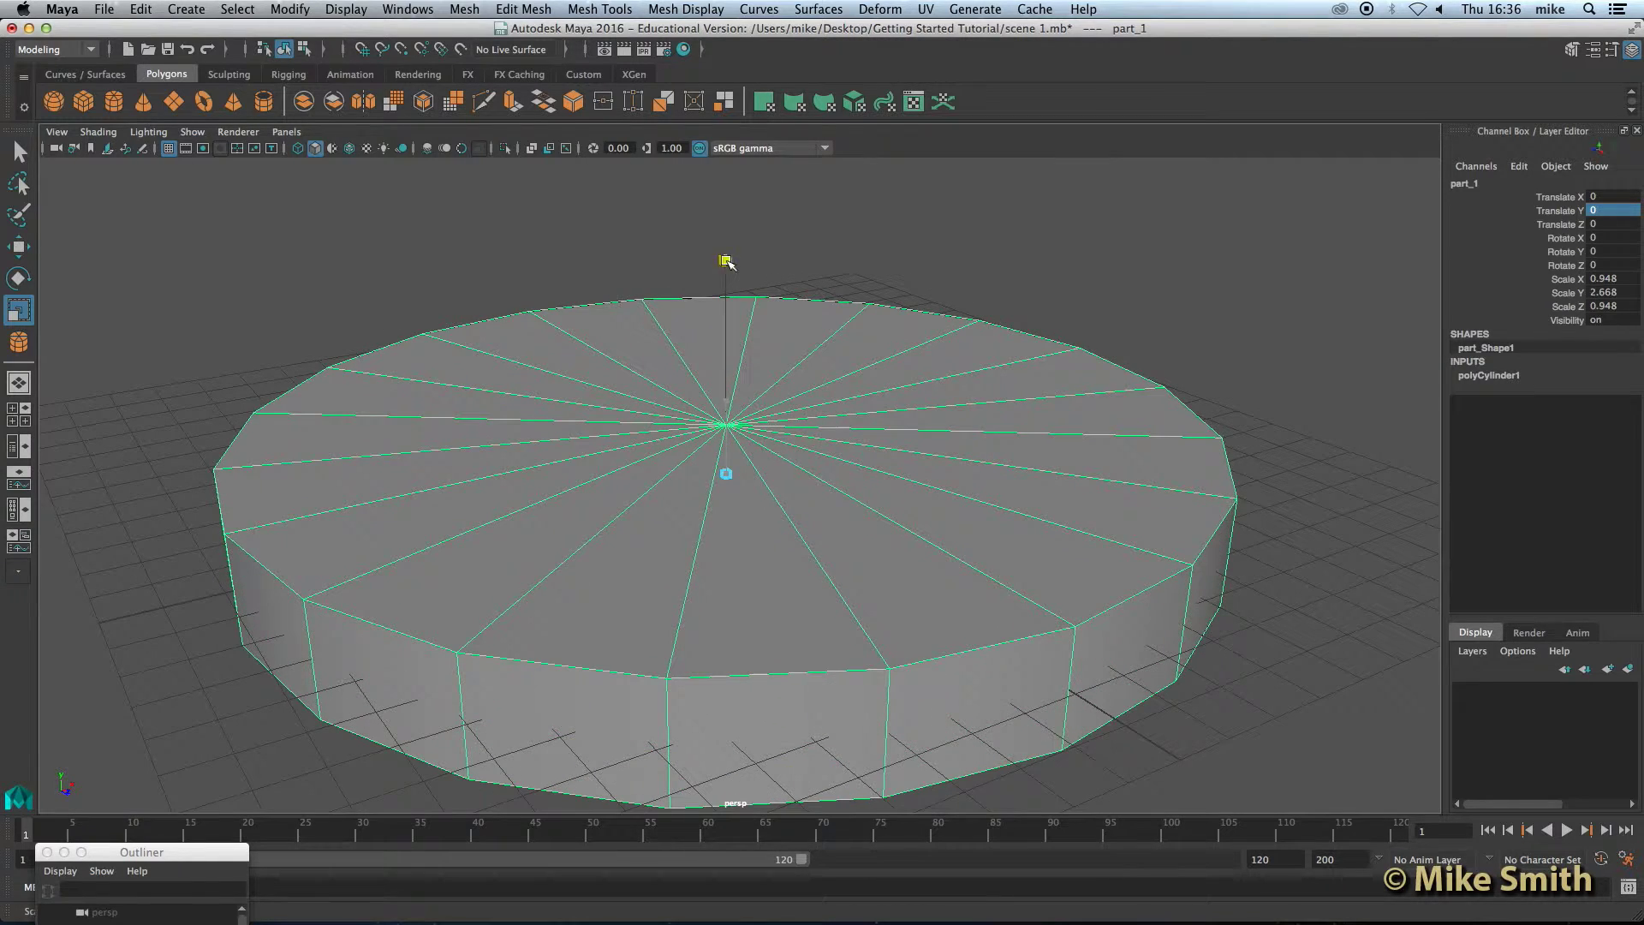
drag(730, 403, 727, 380)
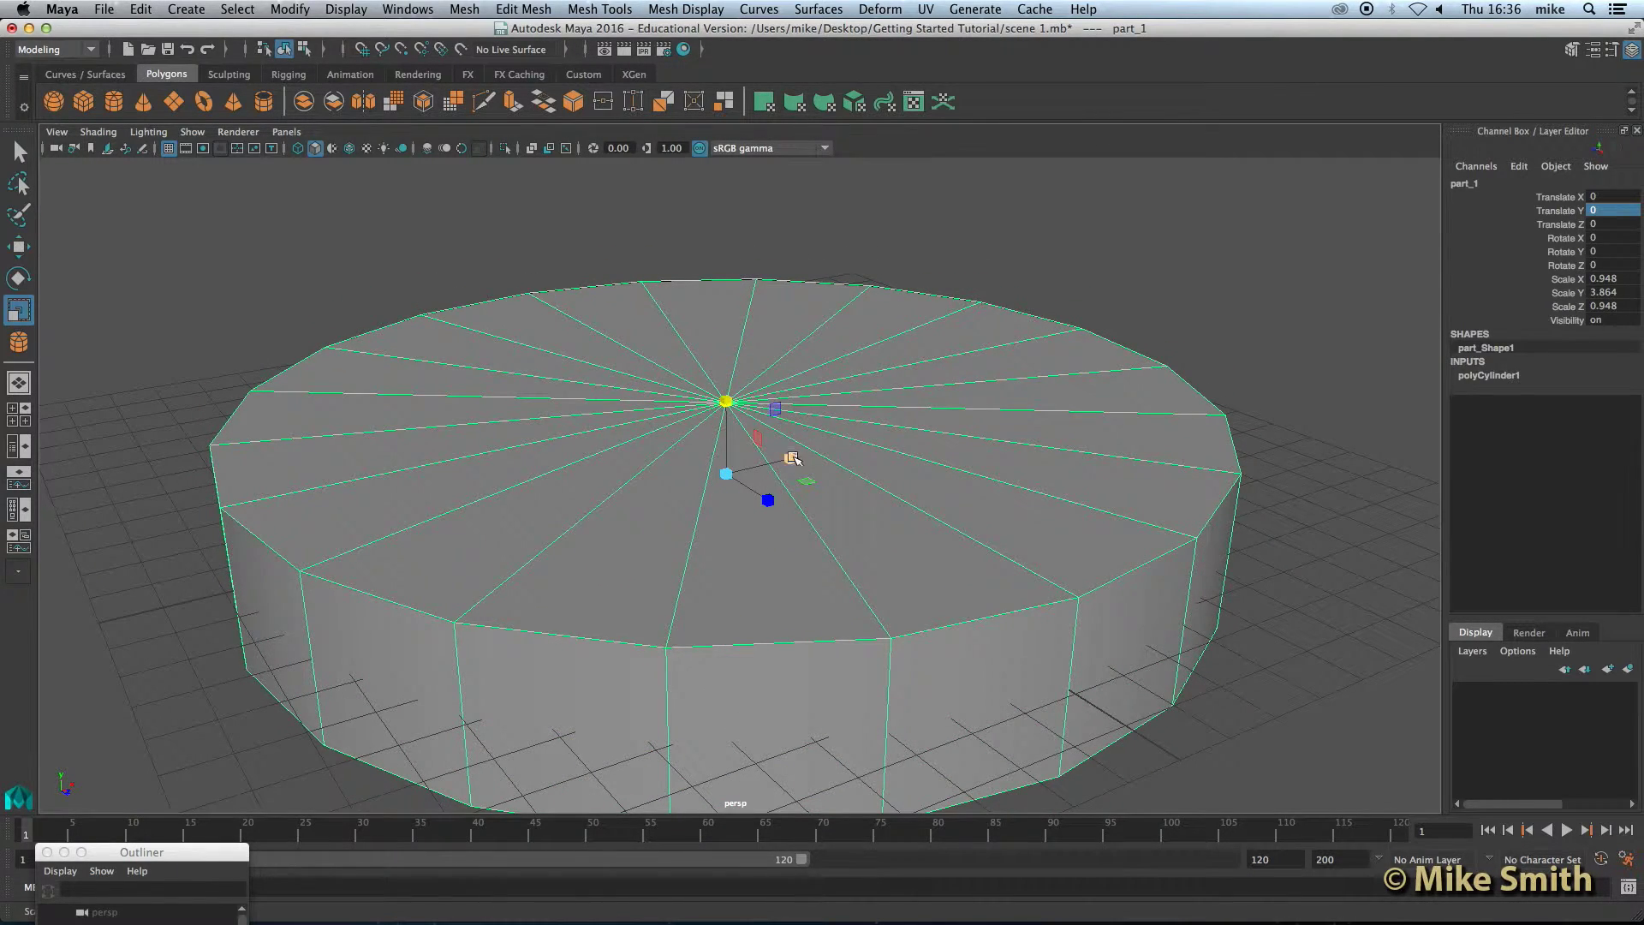
mouse_move(792, 461)
mouse_down()
mouse_move(730, 477)
mouse_move(767, 465)
mouse_up()
key(ctrl+z)
drag(725, 400, 661, 512)
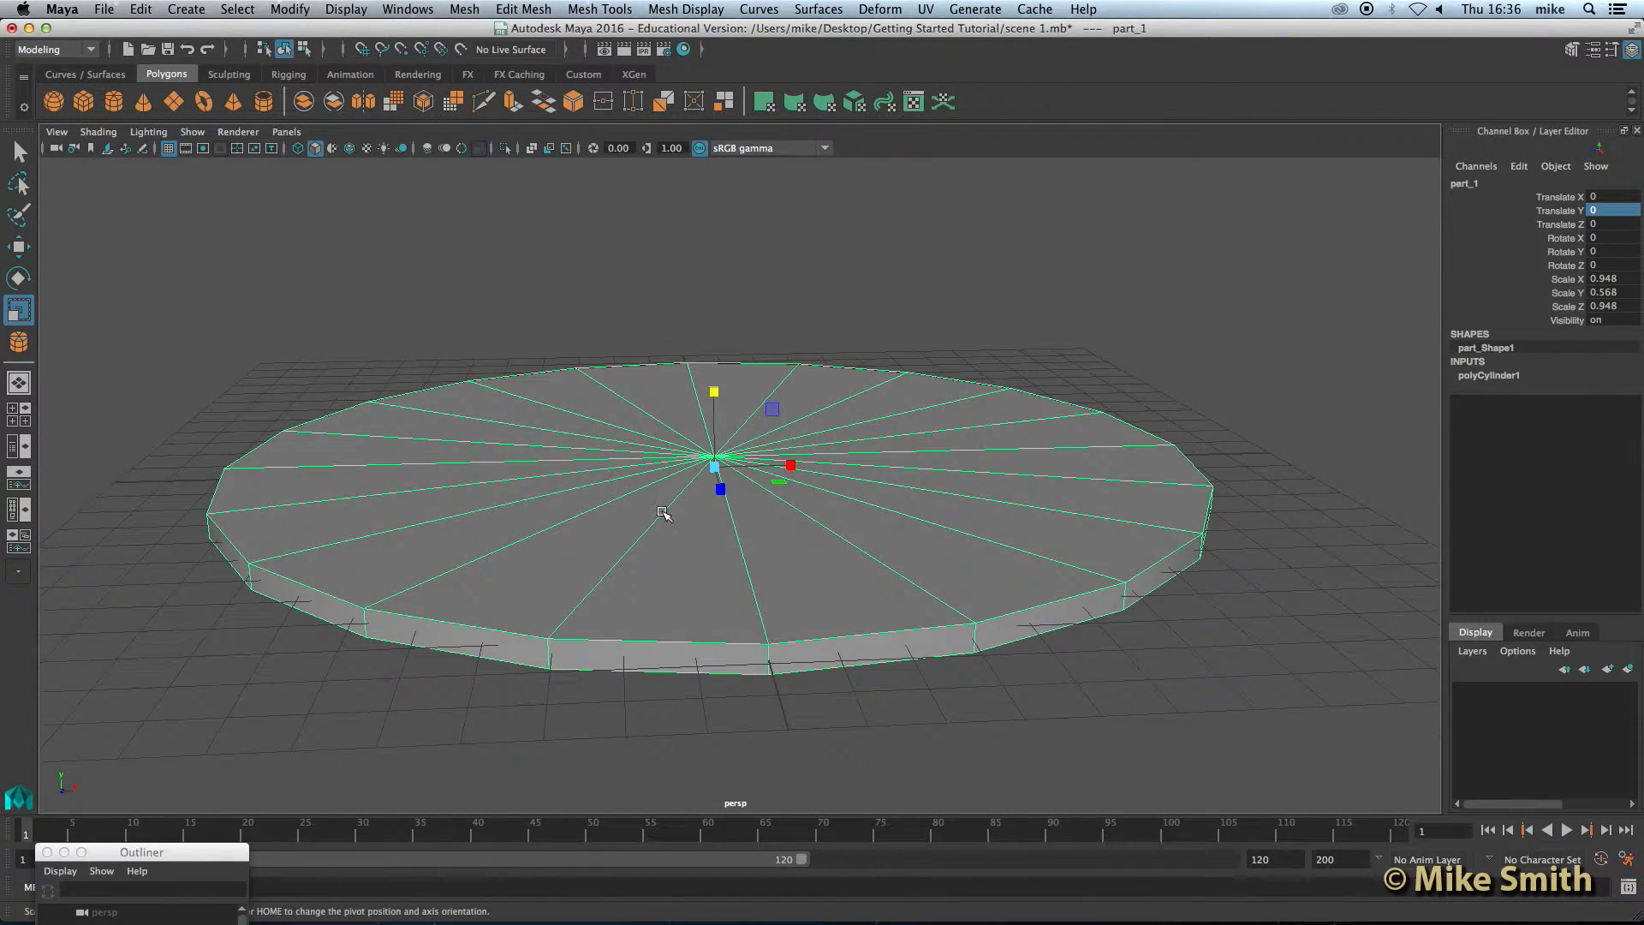
Switch from scaling to the Select tool and call up the component menu on the disc
click(19, 151)
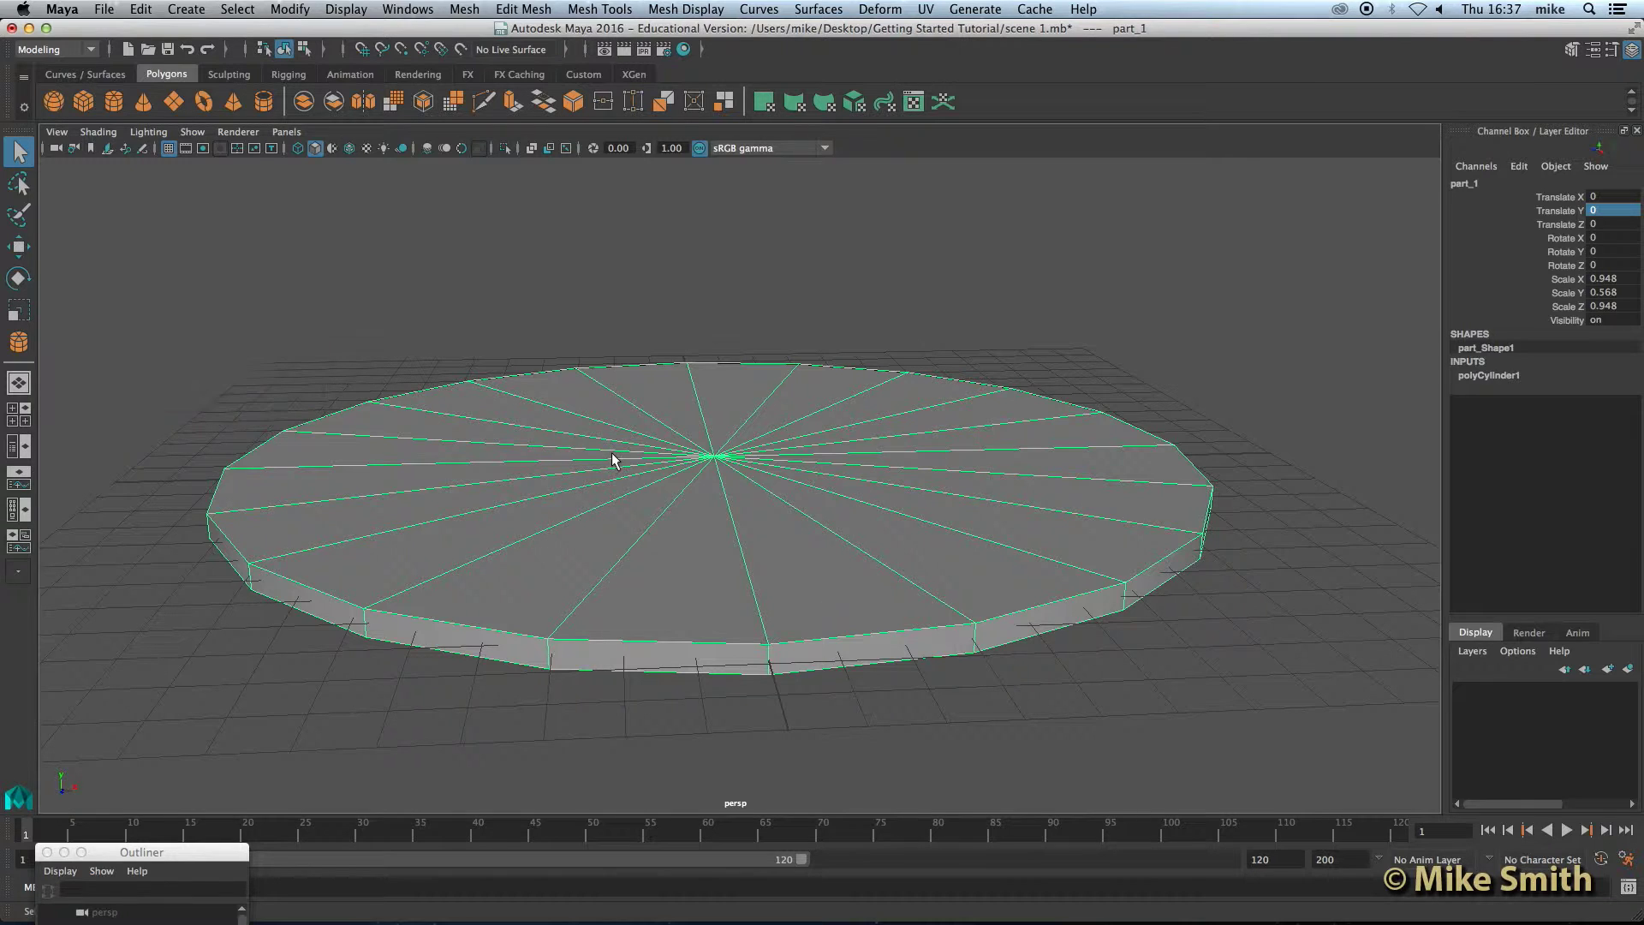
scroll(738, 487, up, 3)
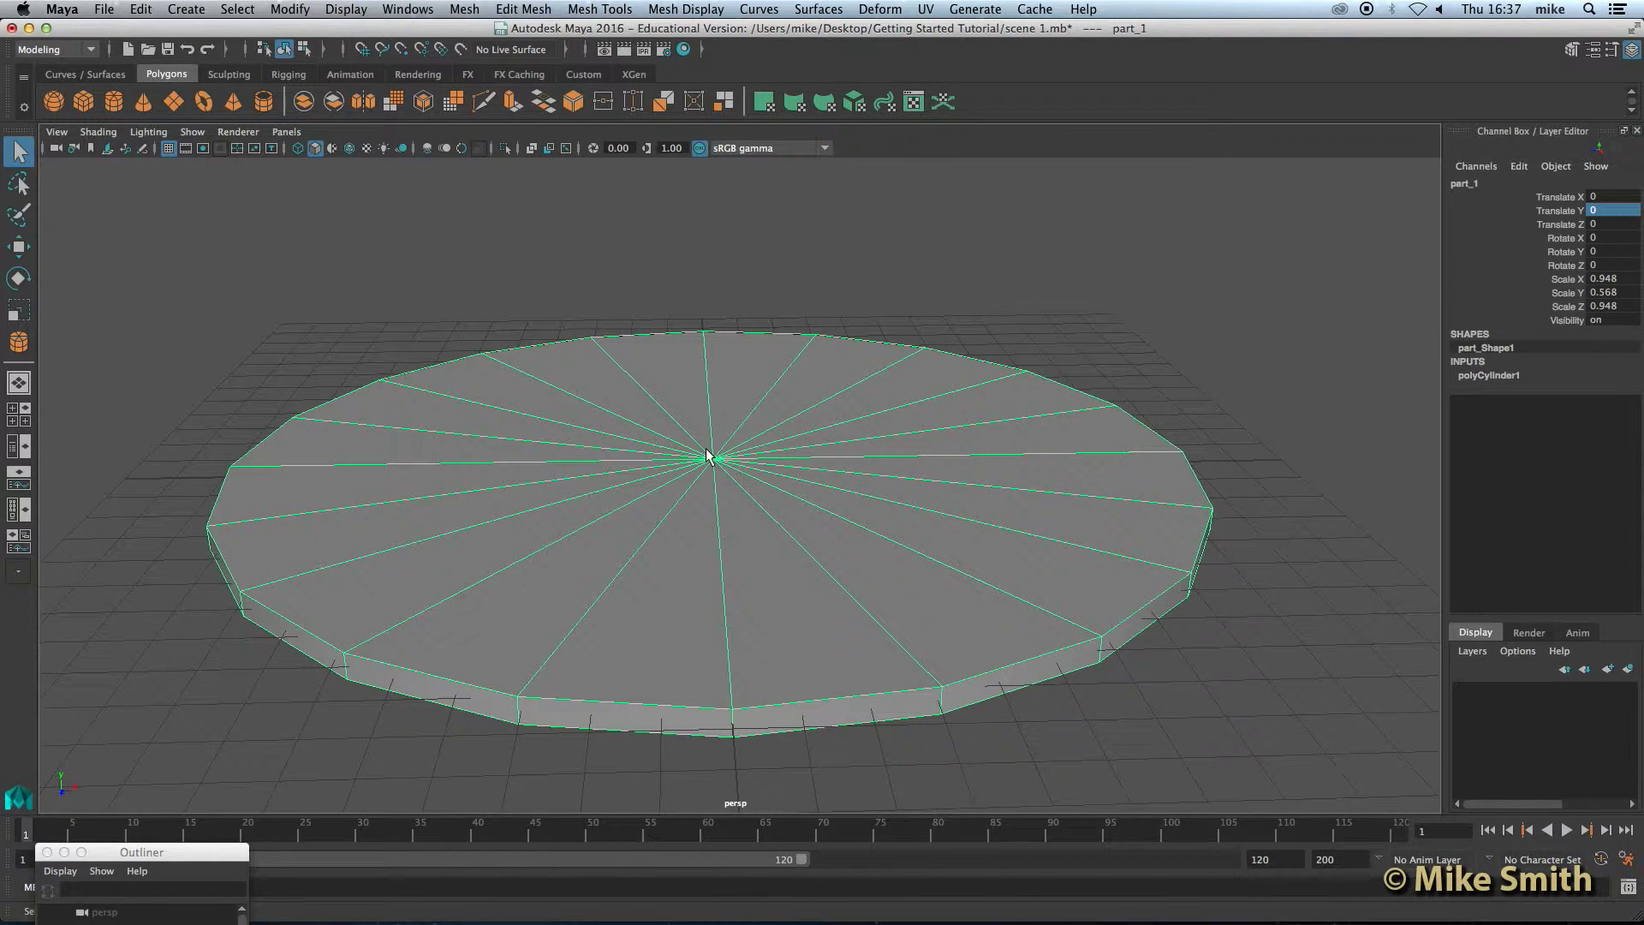
right_click(708, 455)
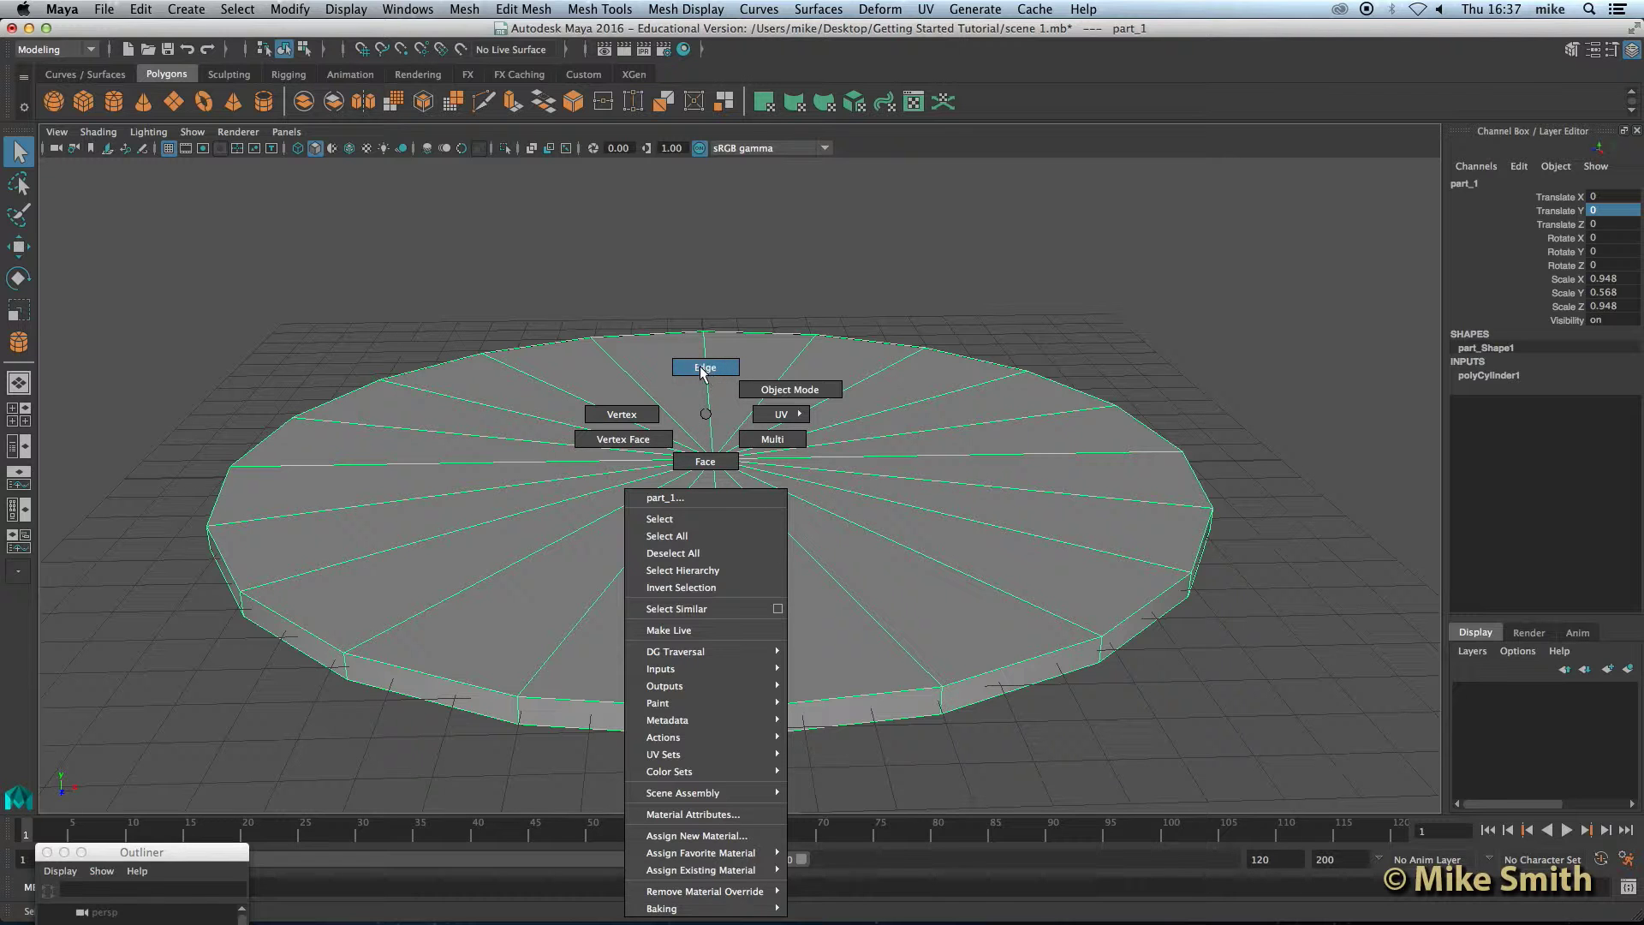
Put the cylinder in edge mode and pick a front rim edge and two top spoke edges
right_drag(706, 367, 705, 368)
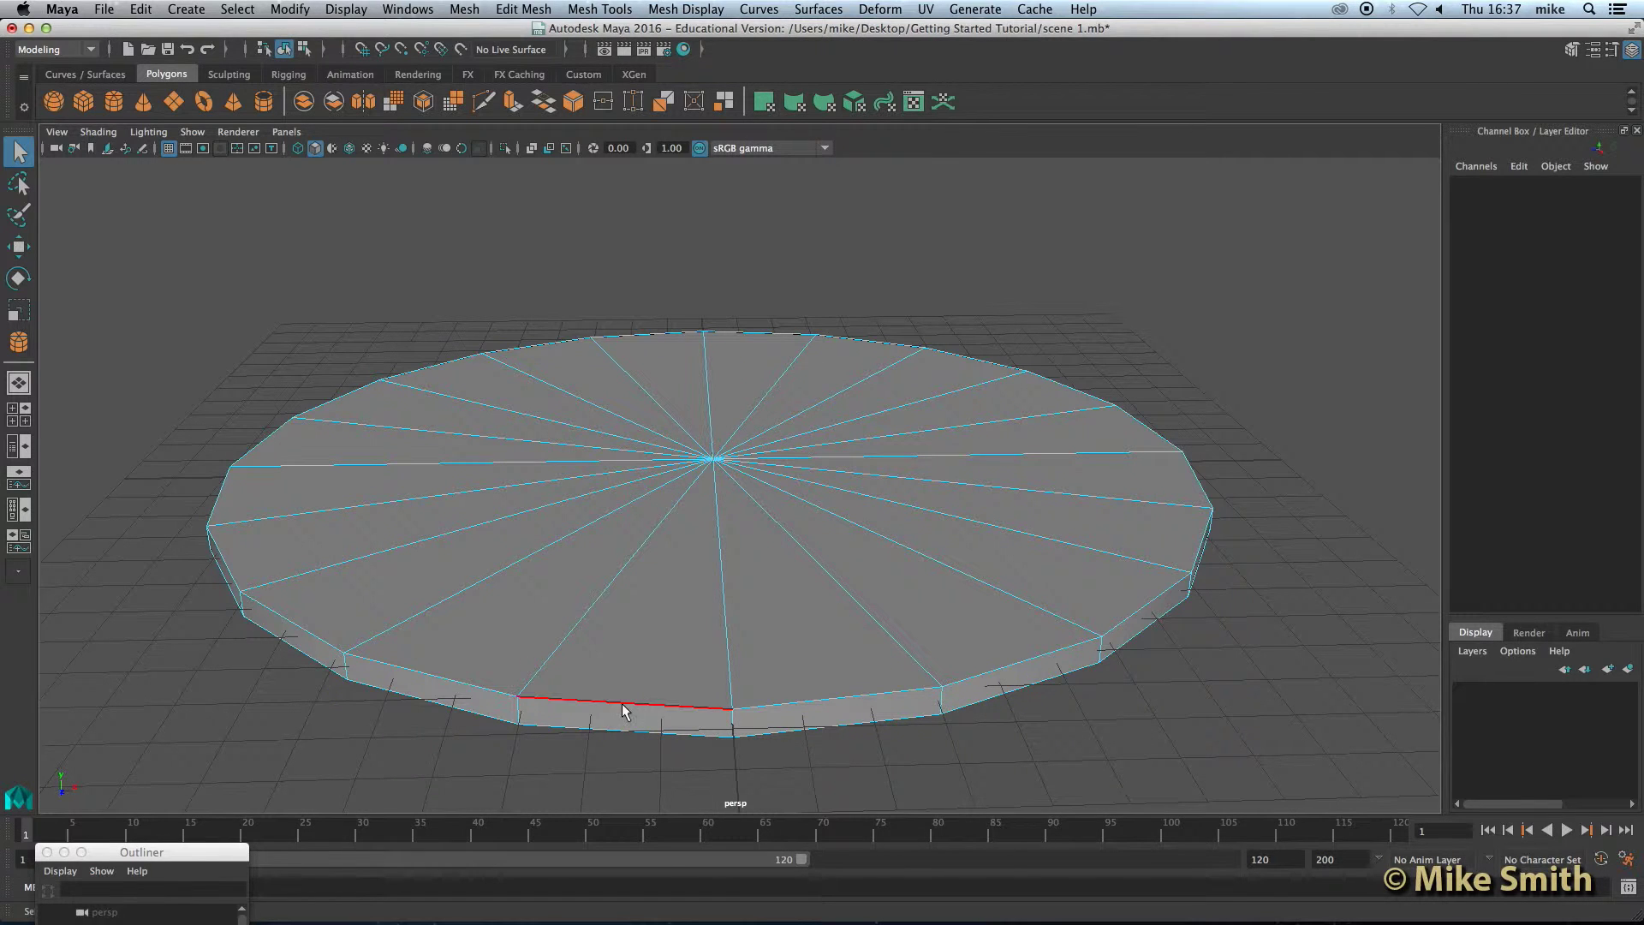
click(505, 693)
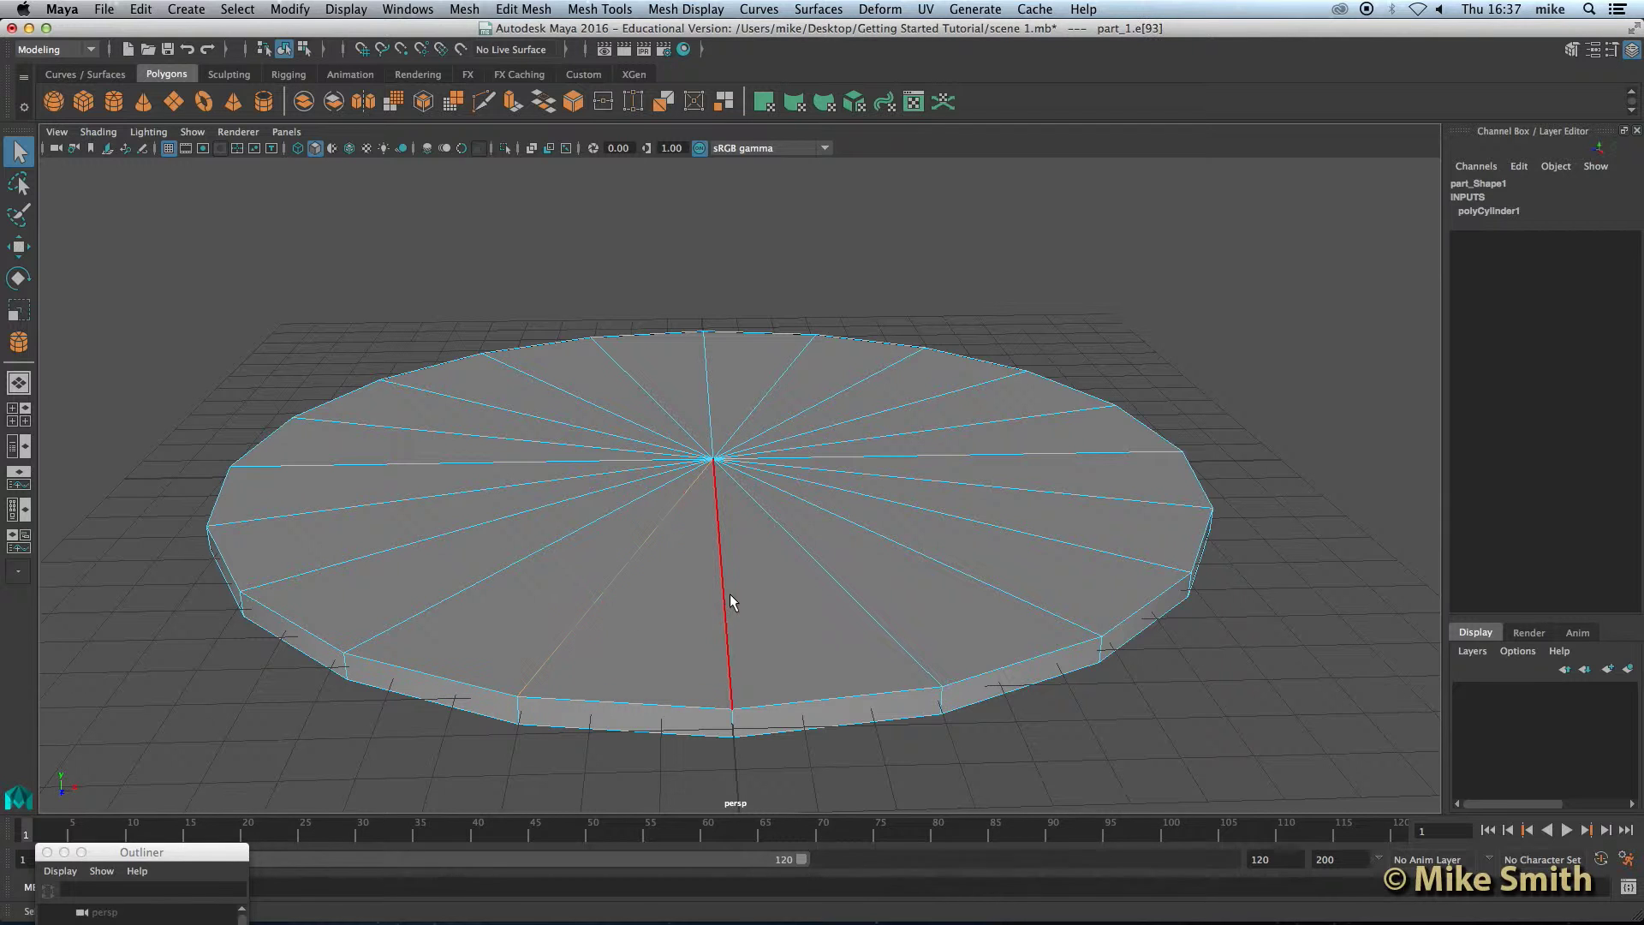
click(881, 553)
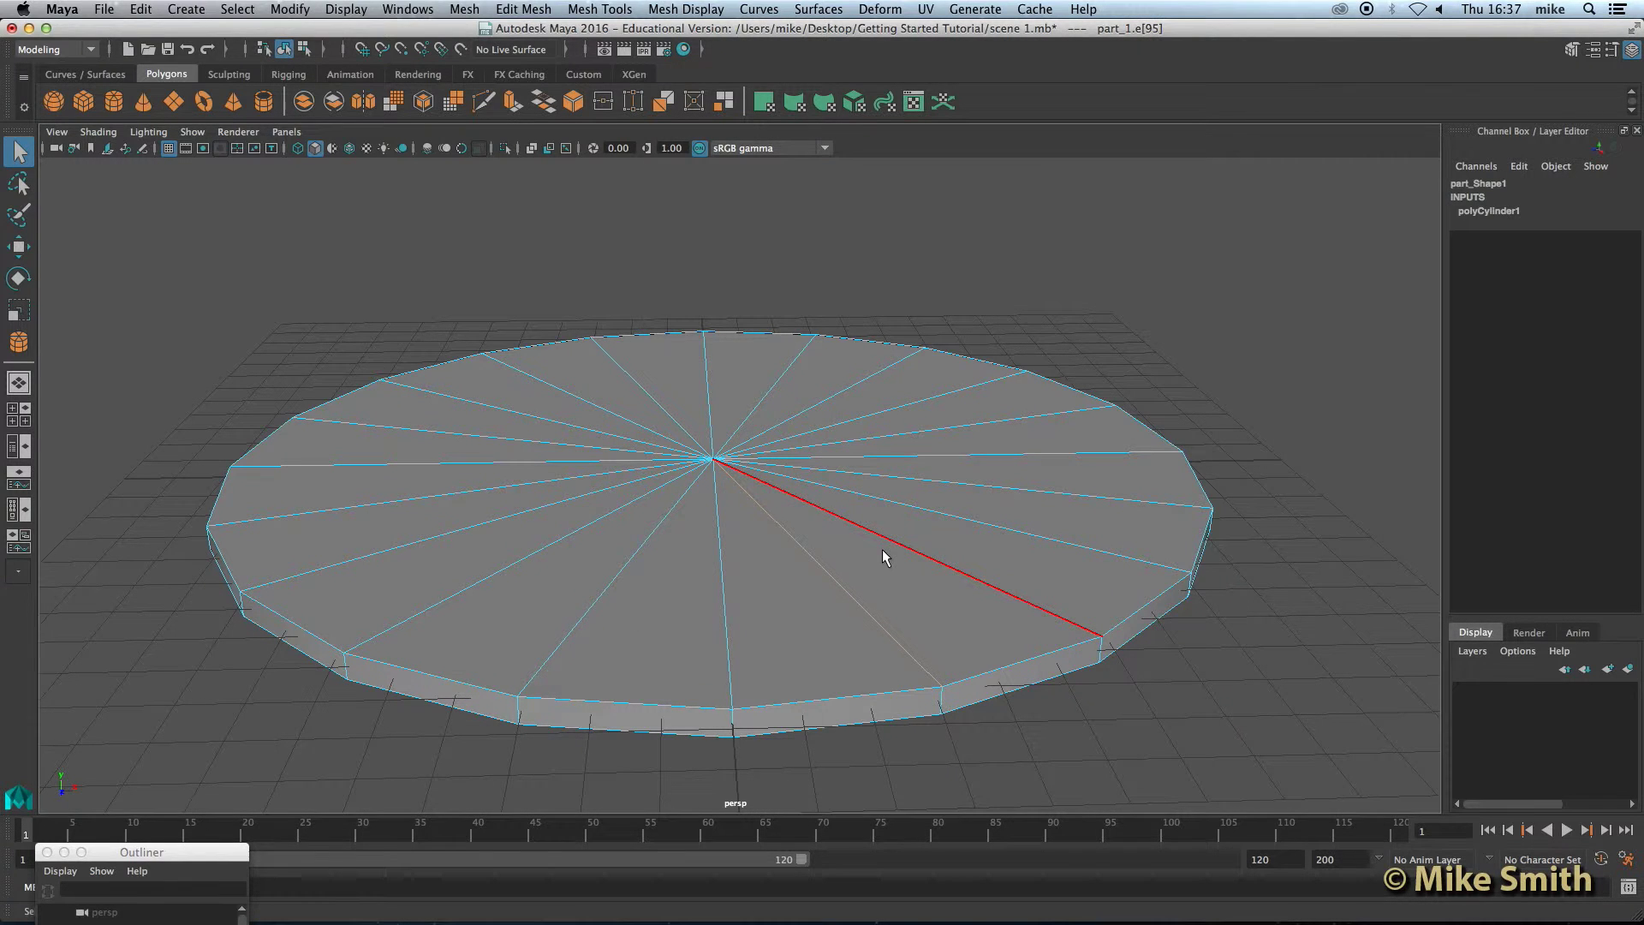
click(620, 507)
Switch to face mode to pick a top face, then change to vertex mode
right_drag(616, 413, 617, 467)
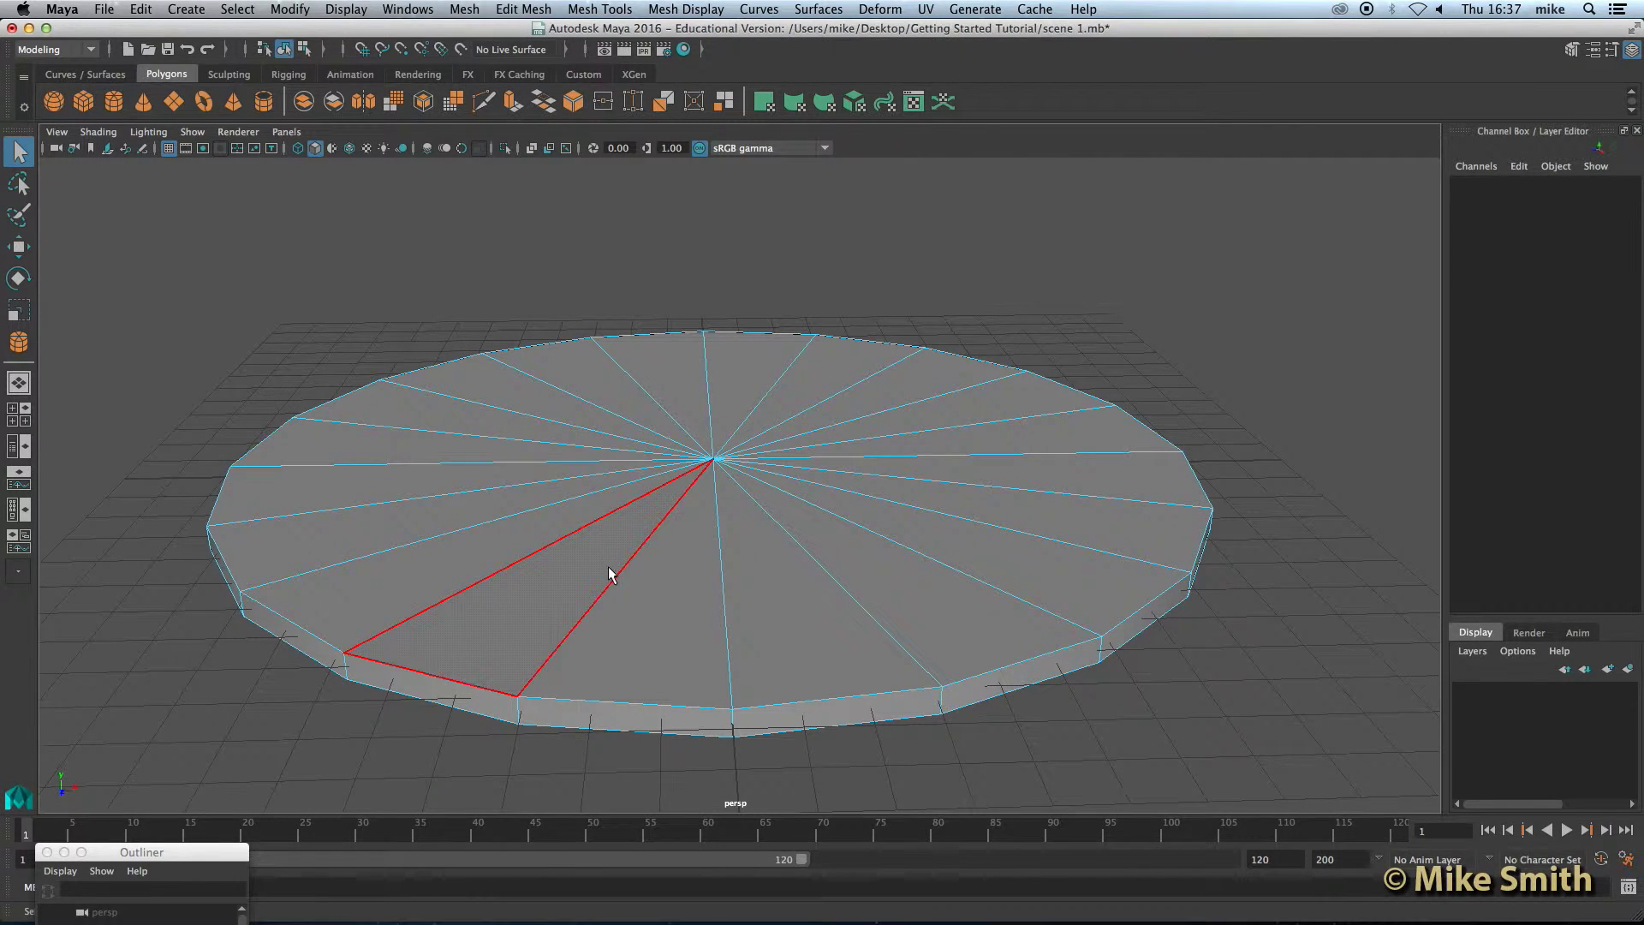
click(610, 570)
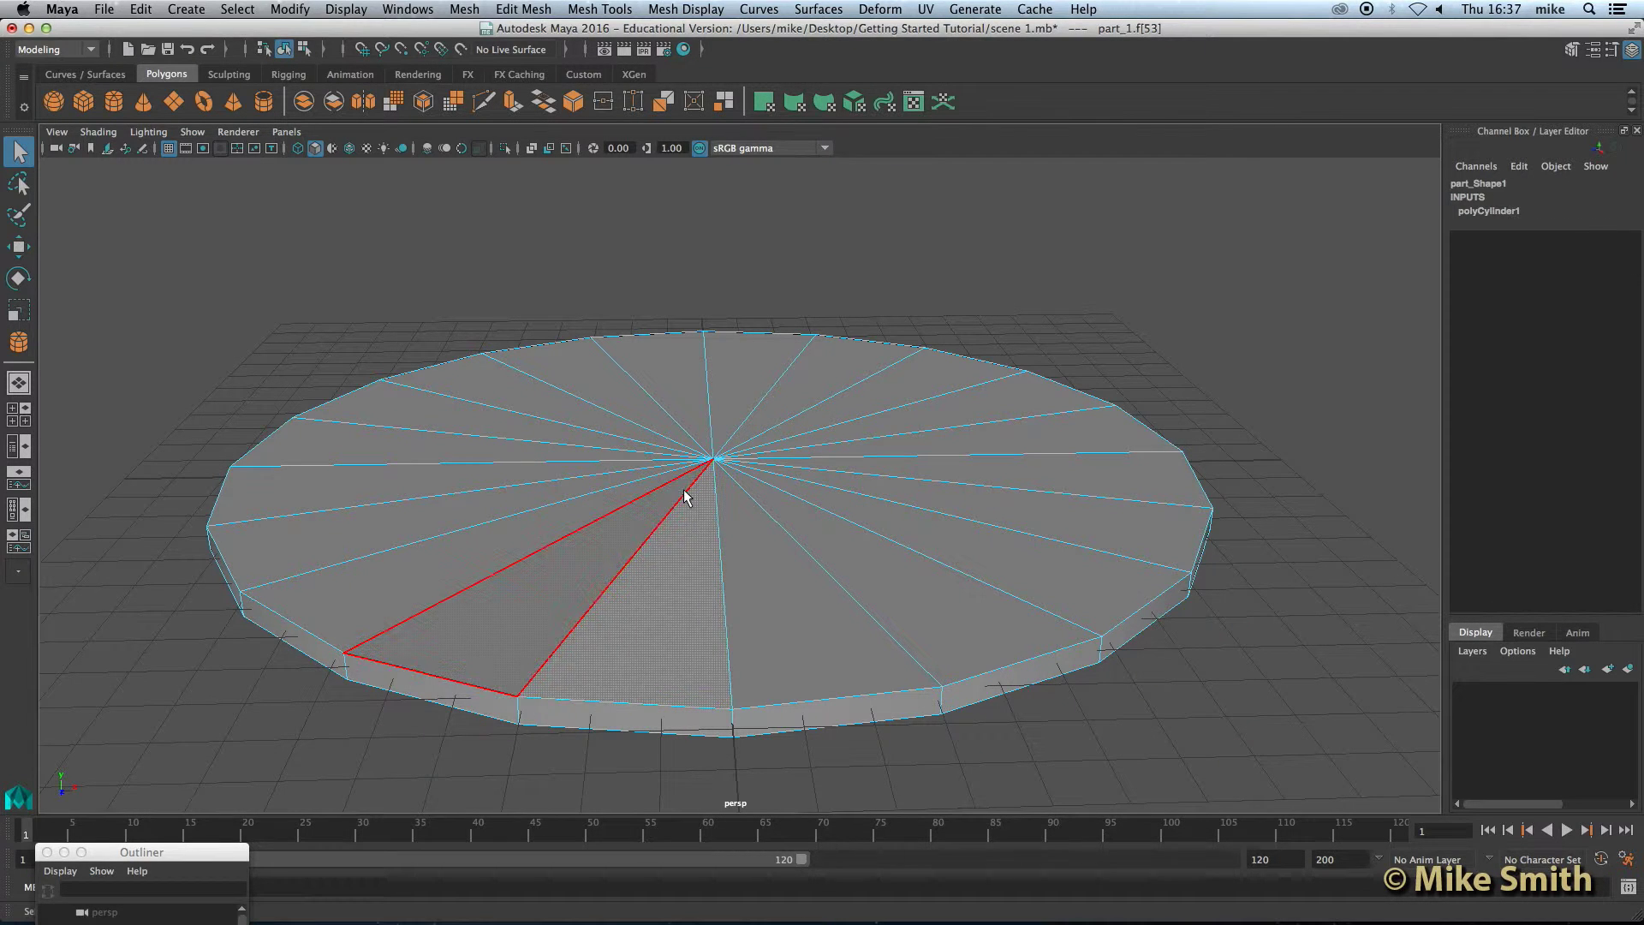
right_drag(655, 470, 591, 416)
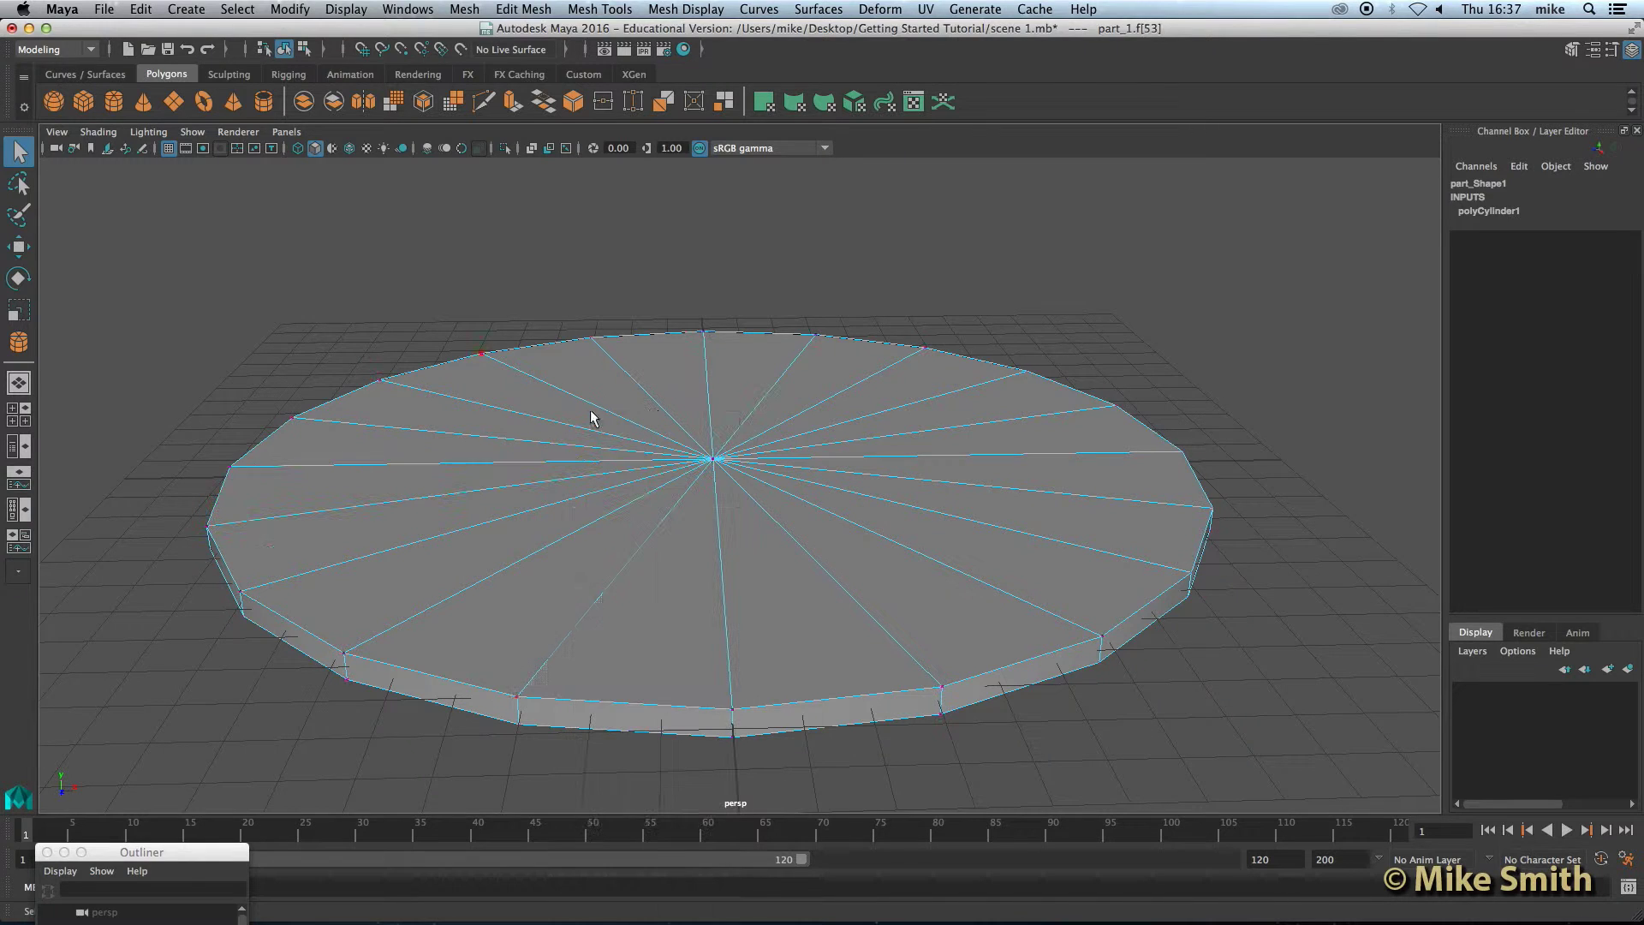
Zoom in on the rim and select the top and bottom vertices on both edges of one side face
click(517, 699)
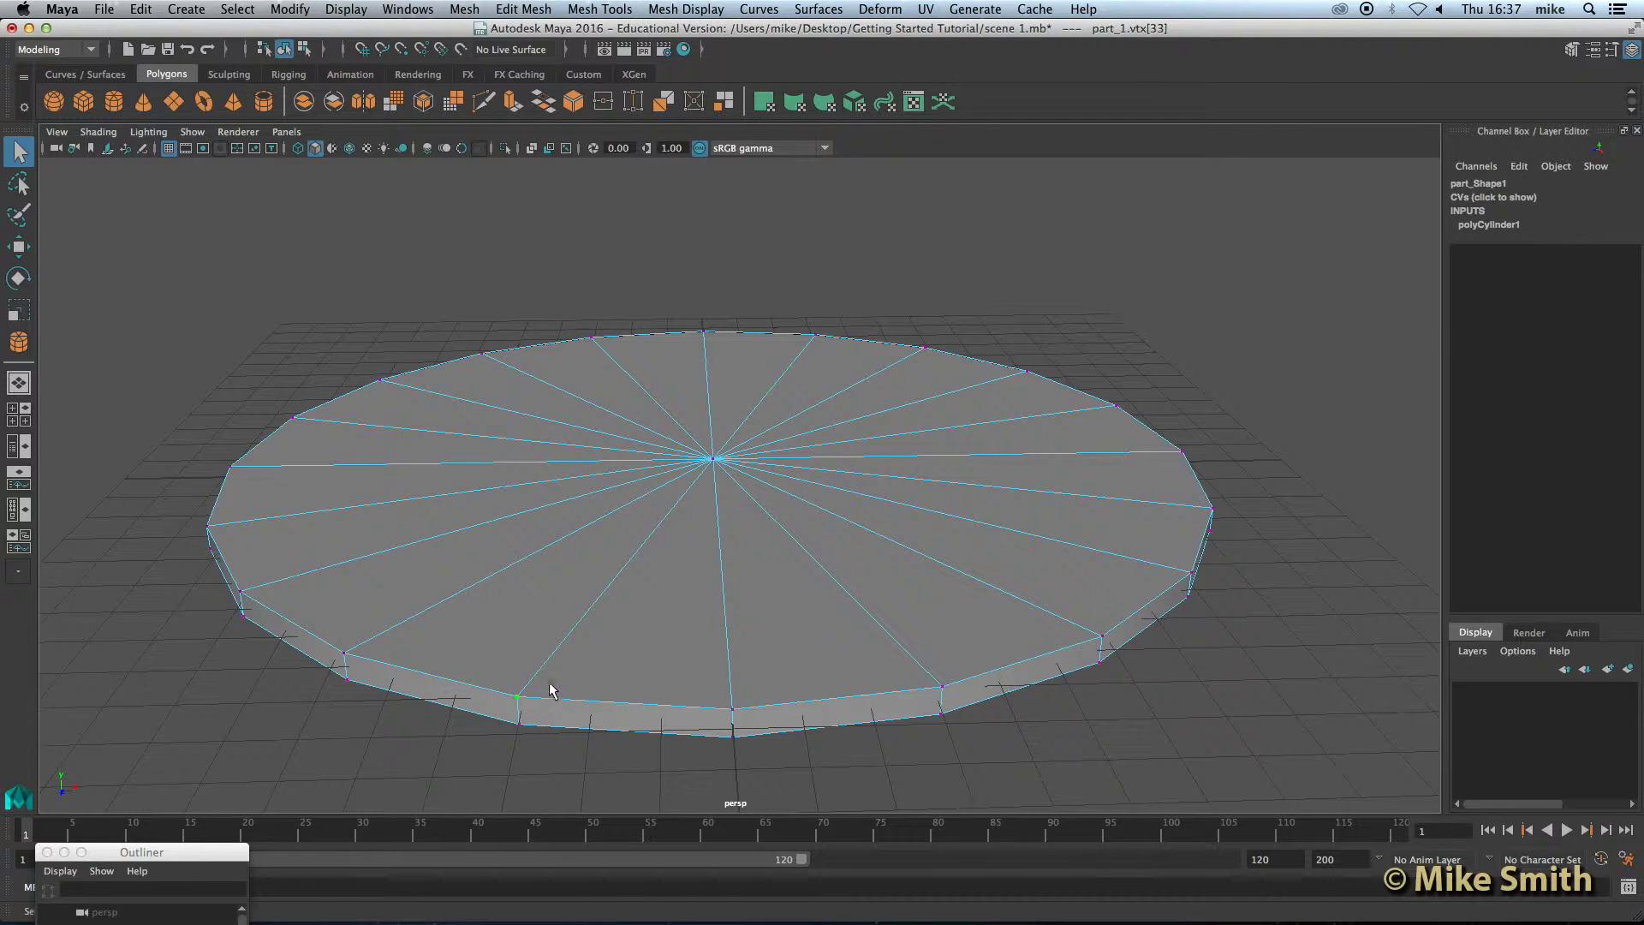
alt+drag(549, 671, 657, 566)
scroll(657, 566, up, 5)
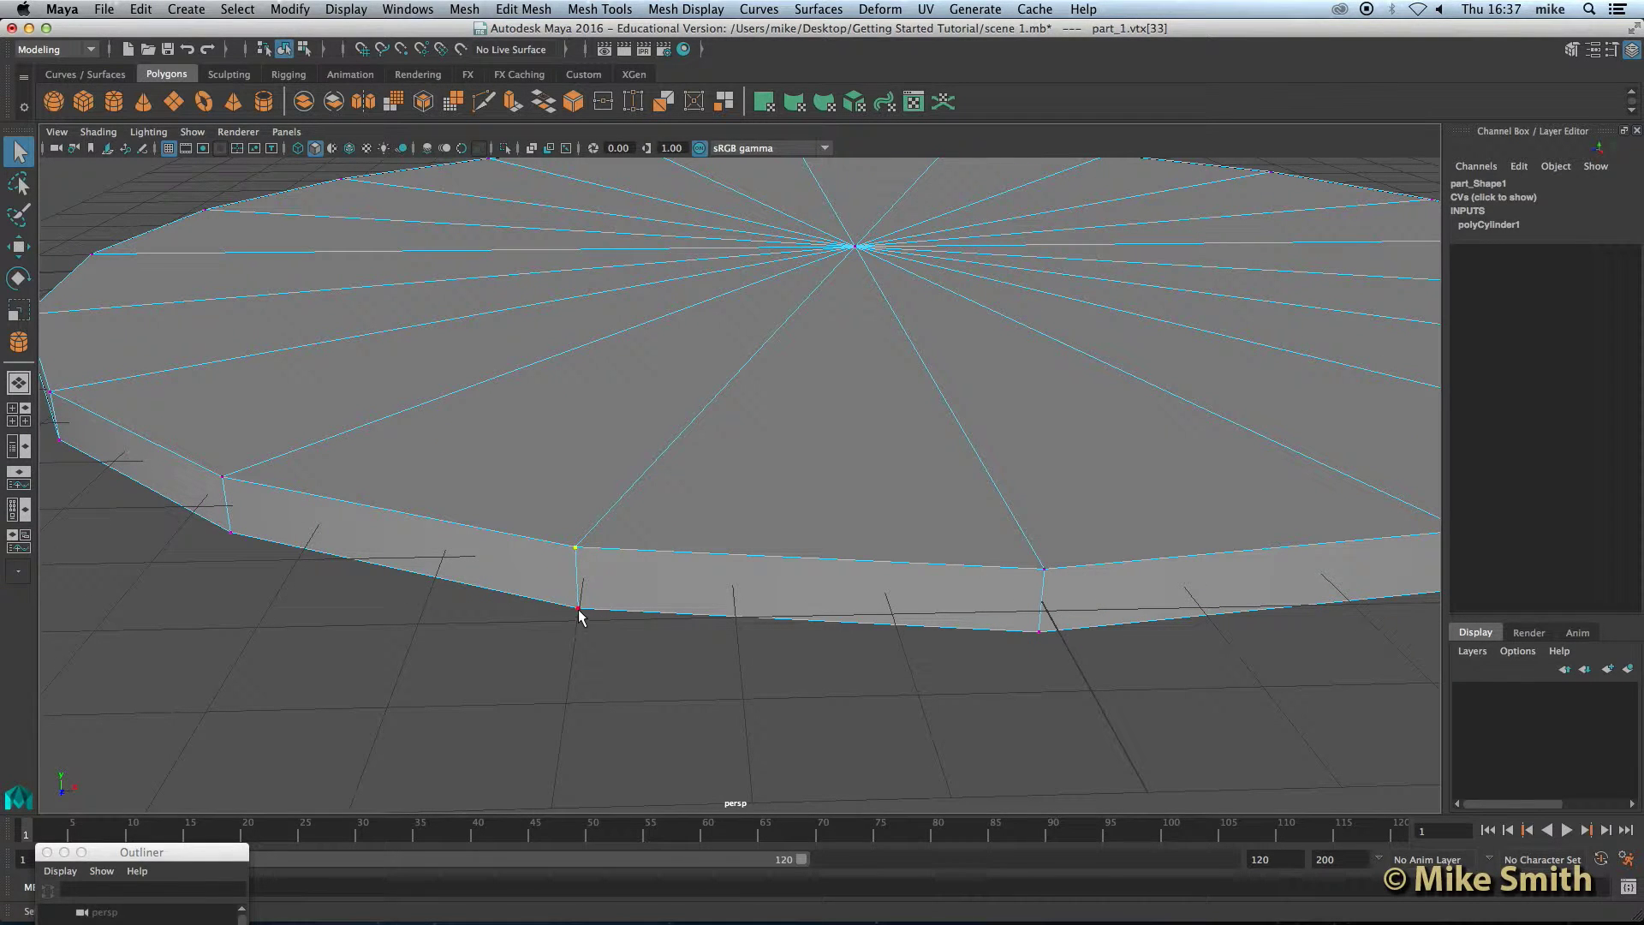
click(1042, 568)
shift+click(1043, 570)
shift+click(1038, 631)
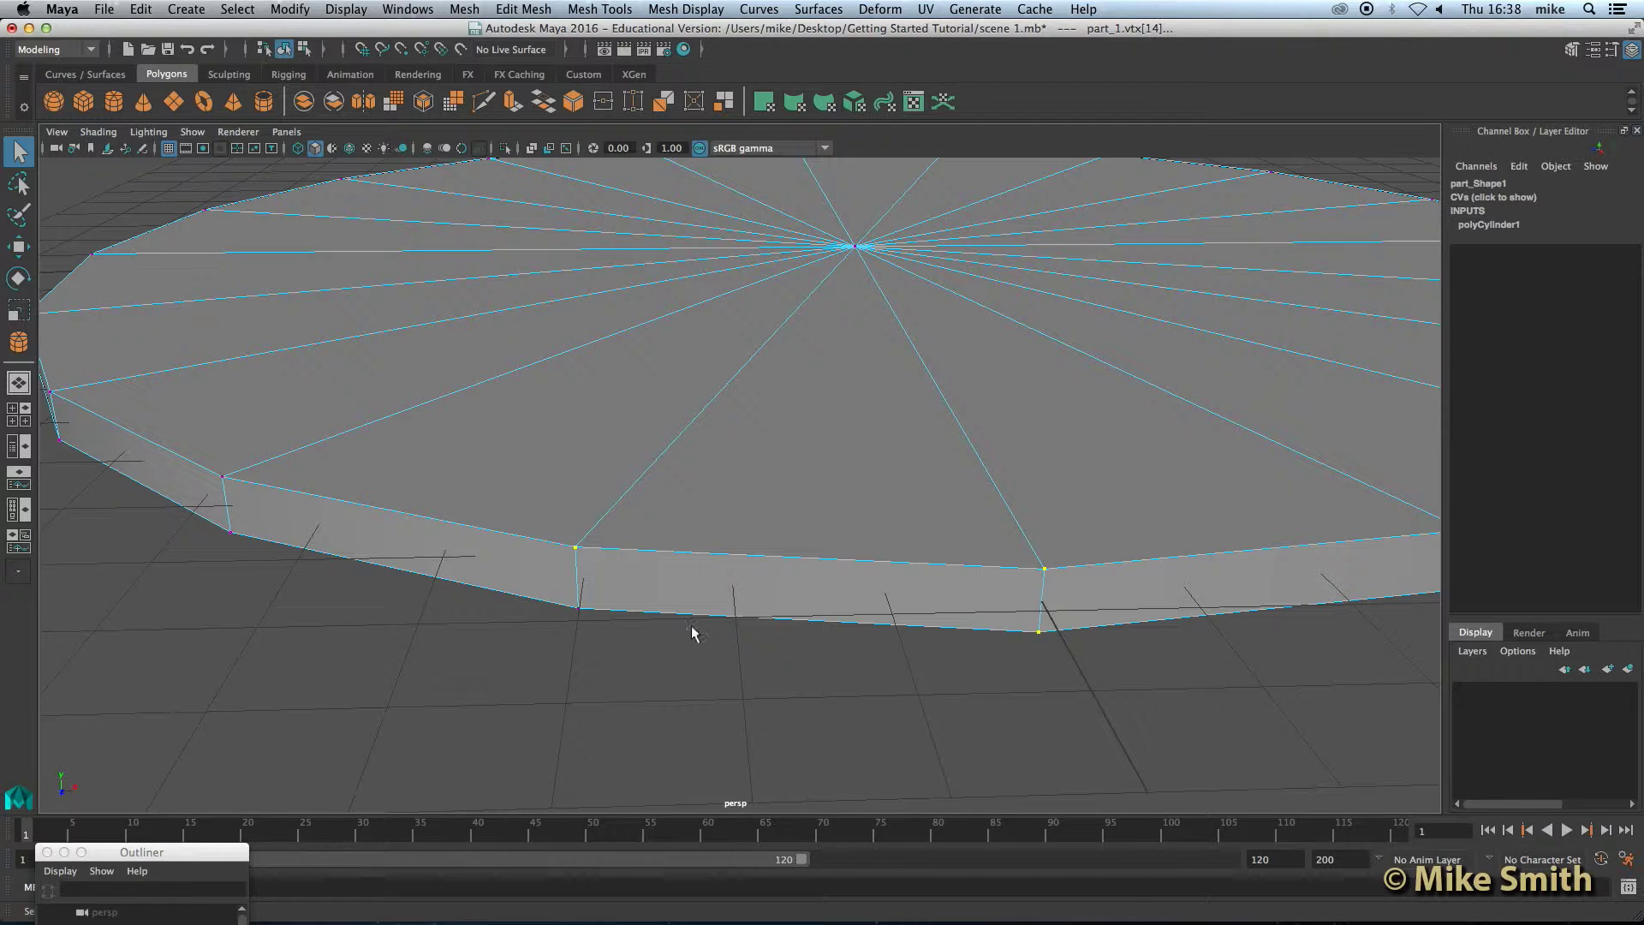
shift+click(579, 608)
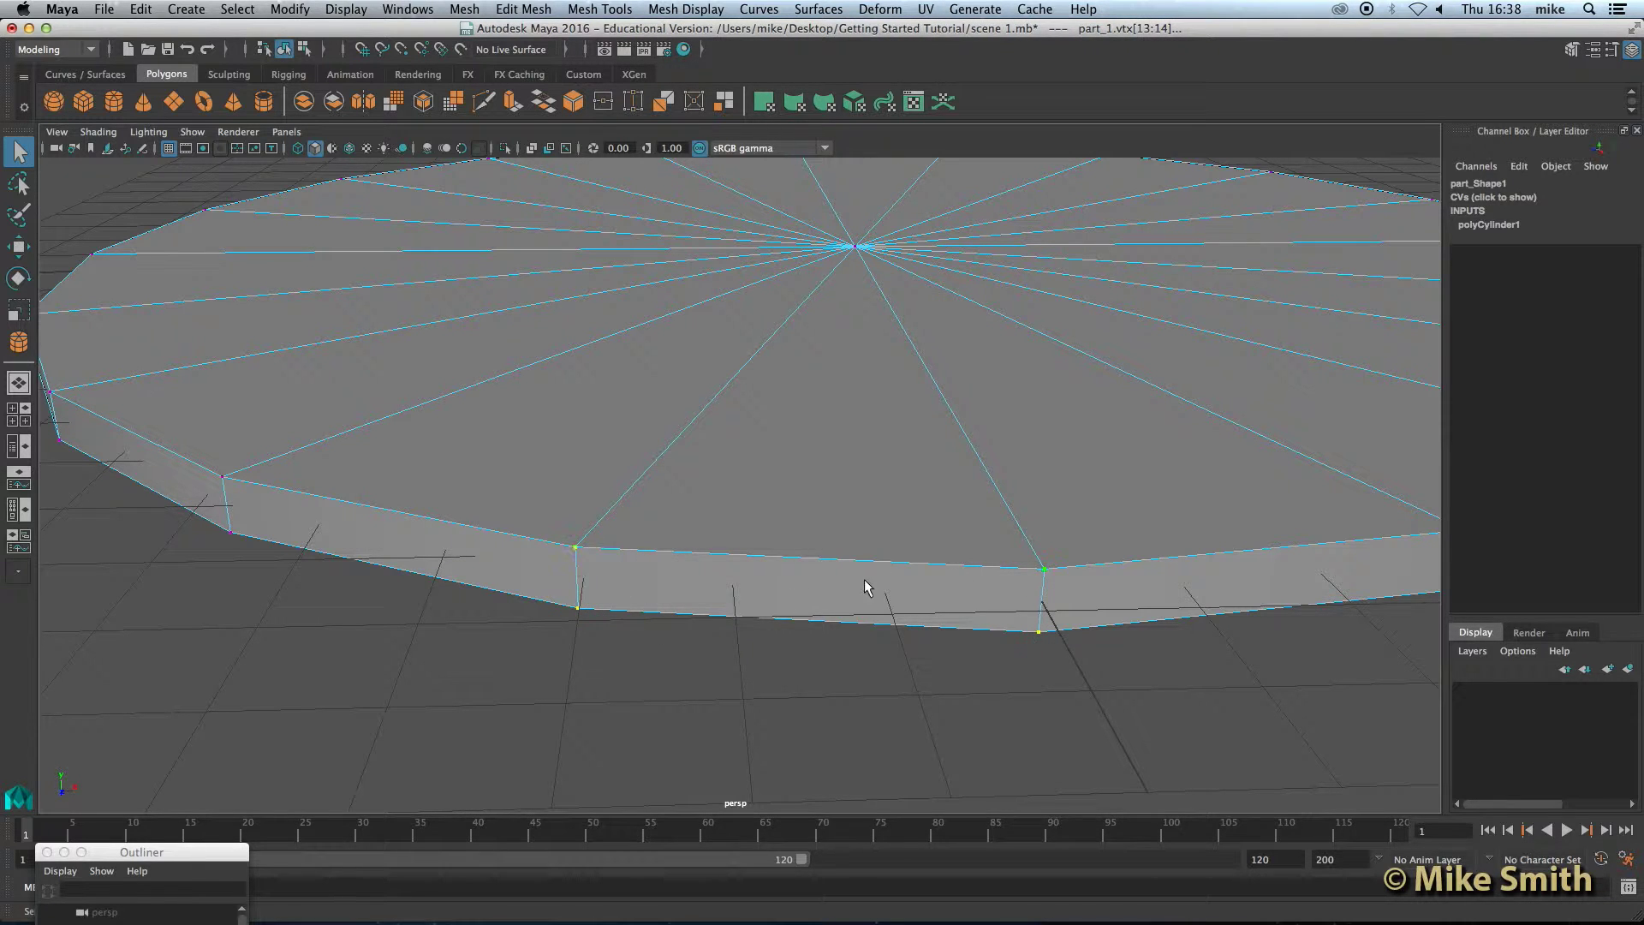
click(33, 249)
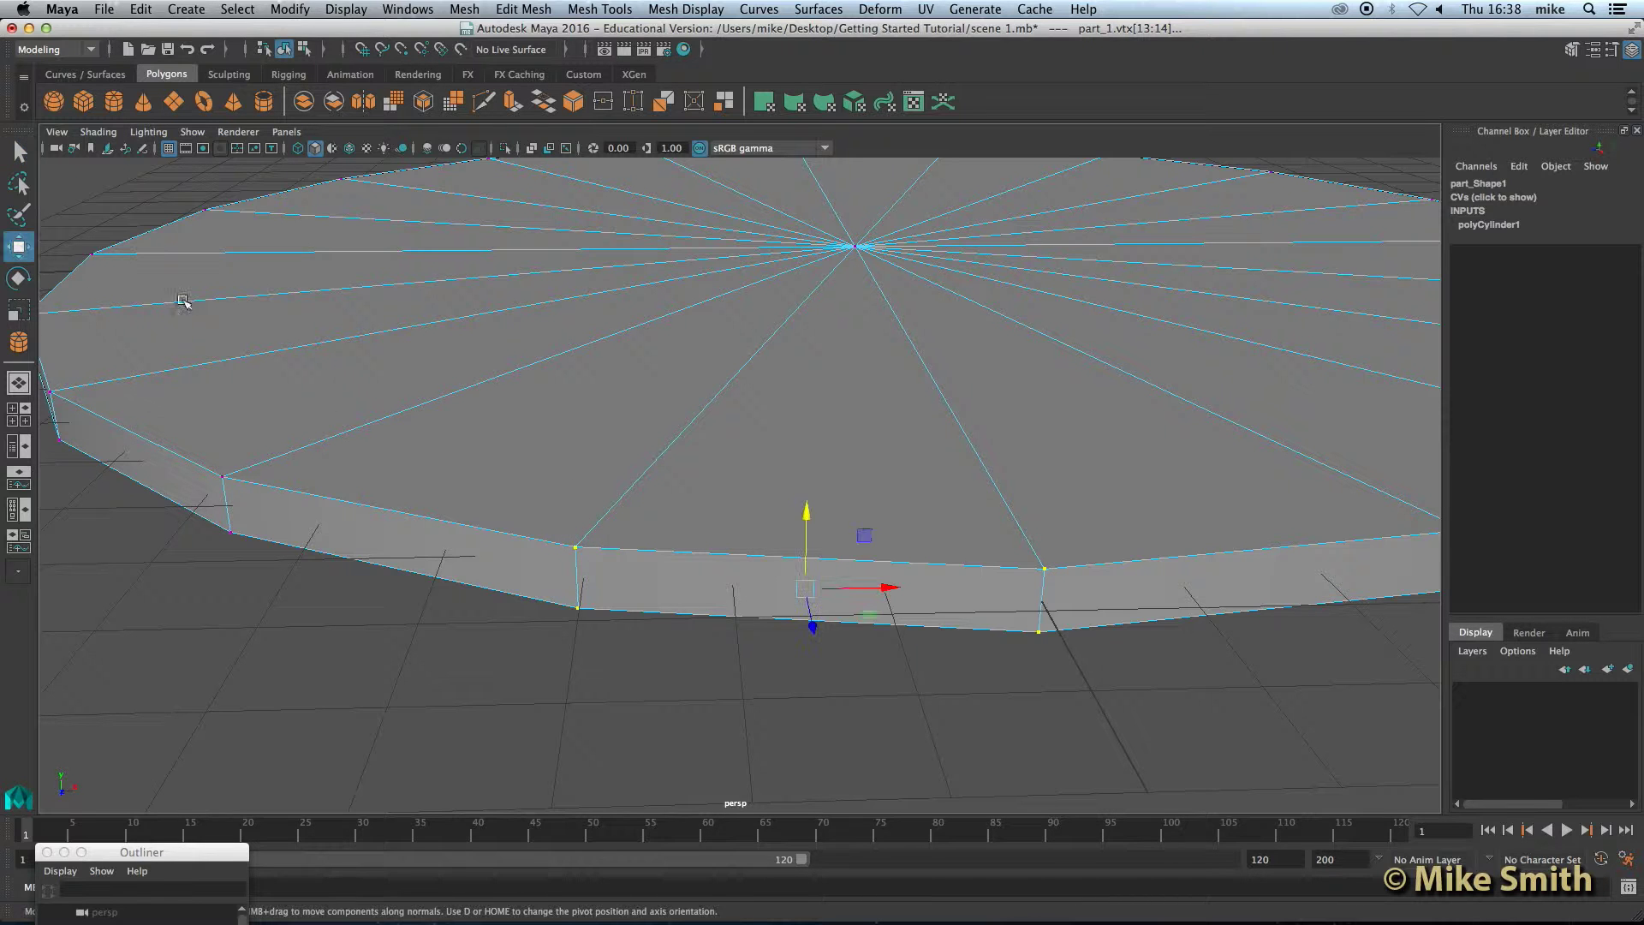
drag(809, 509, 826, 330)
scroll(854, 473, down, 5)
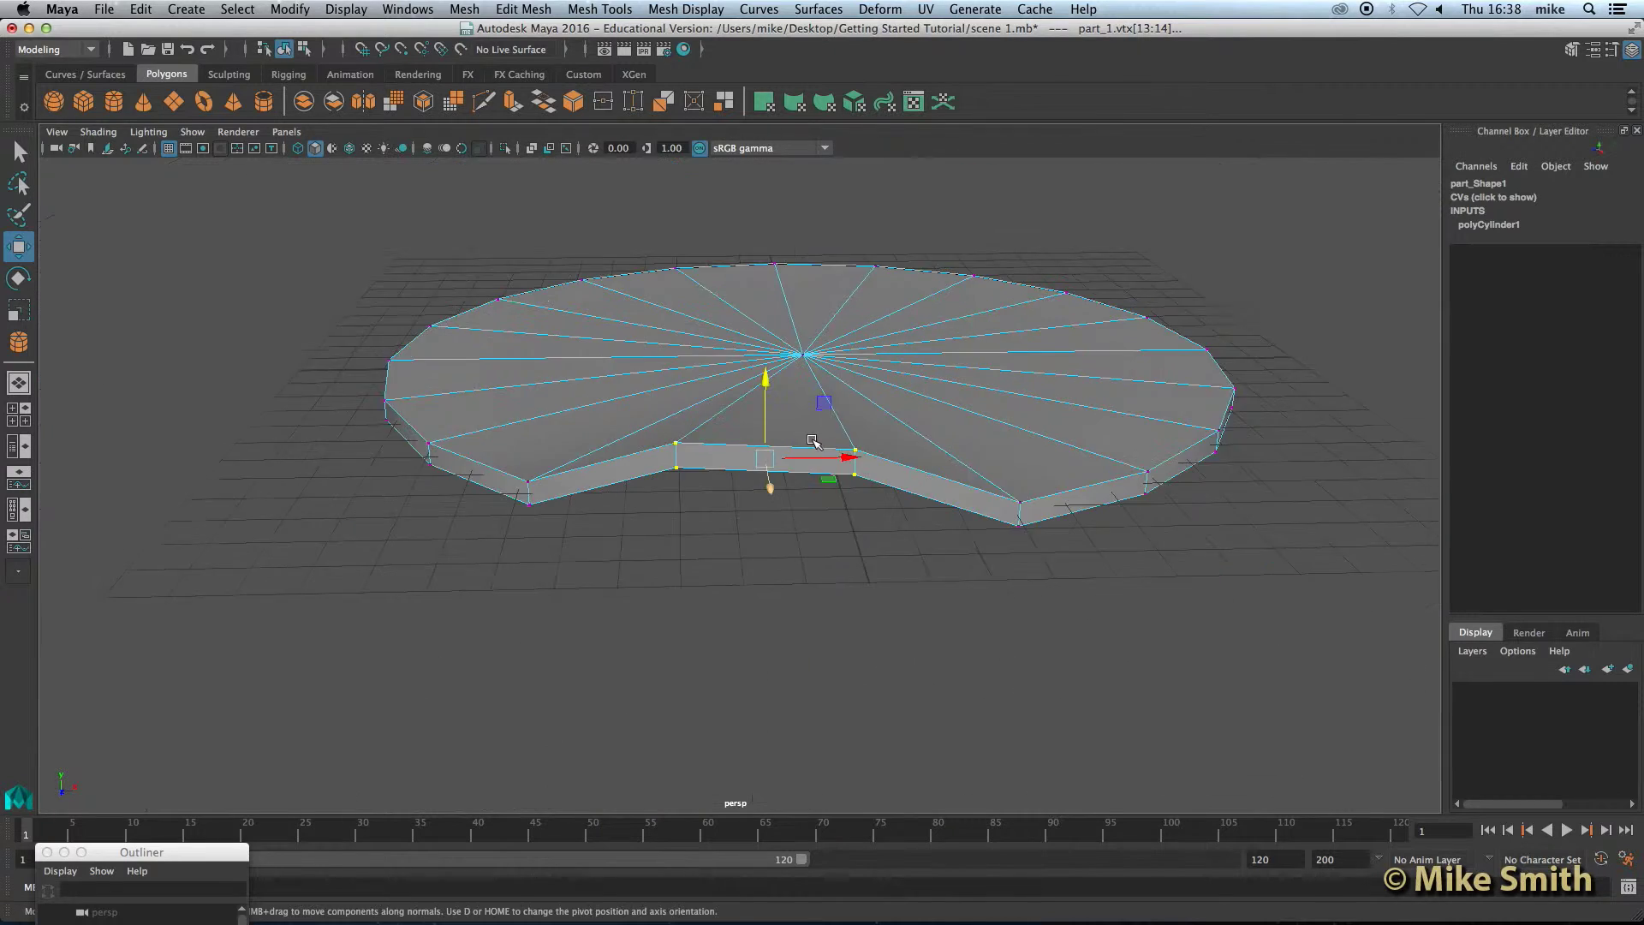
alt+drag(899, 540, 709, 473)
alt+middle_drag(633, 387, 719, 461)
drag(500, 405, 497, 404)
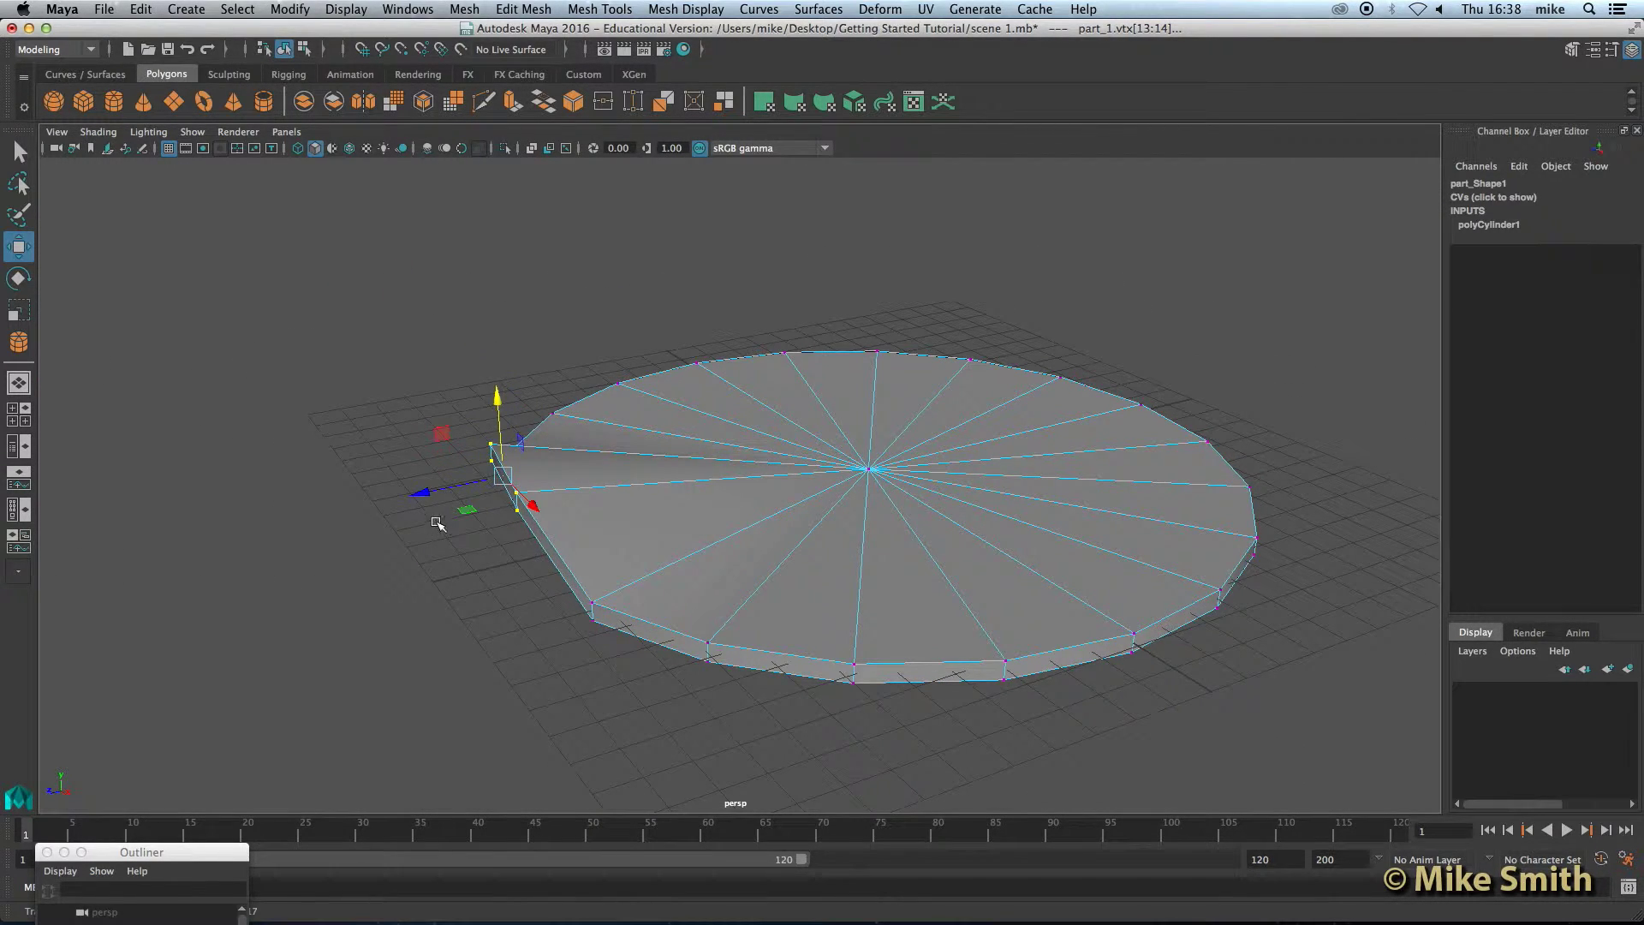
drag(432, 483, 802, 603)
drag(931, 368, 1007, 423)
alt+drag(786, 465, 940, 552)
mouse_move(975, 499)
mouse_down()
mouse_move(930, 512)
mouse_move(963, 510)
mouse_up()
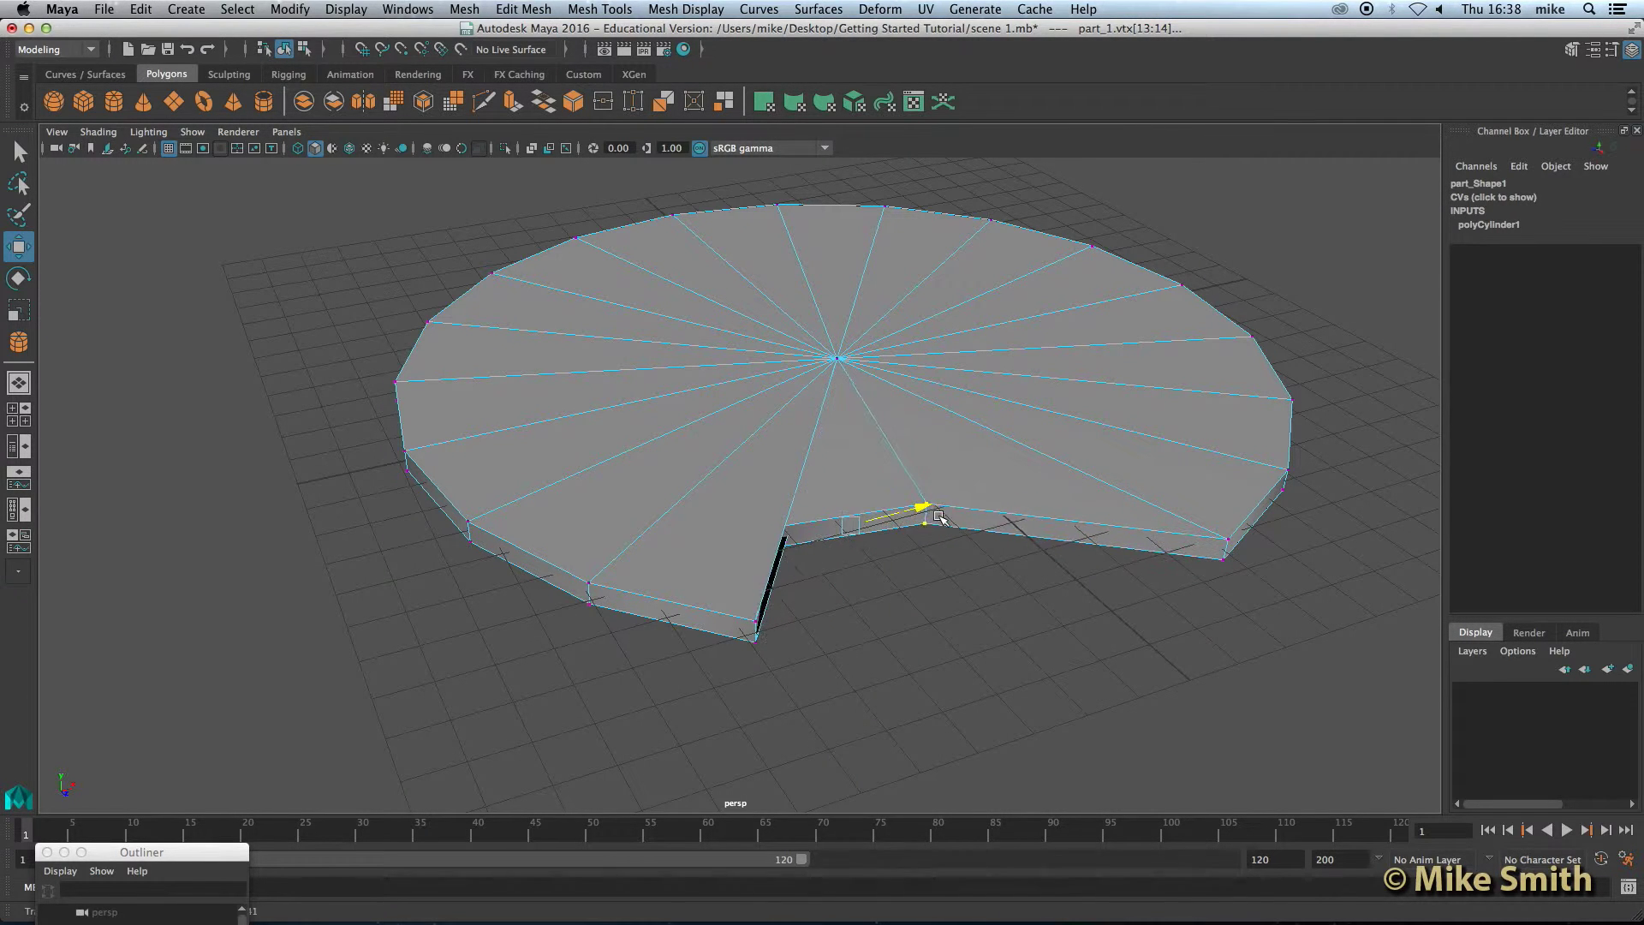
alt+drag(843, 591, 800, 576)
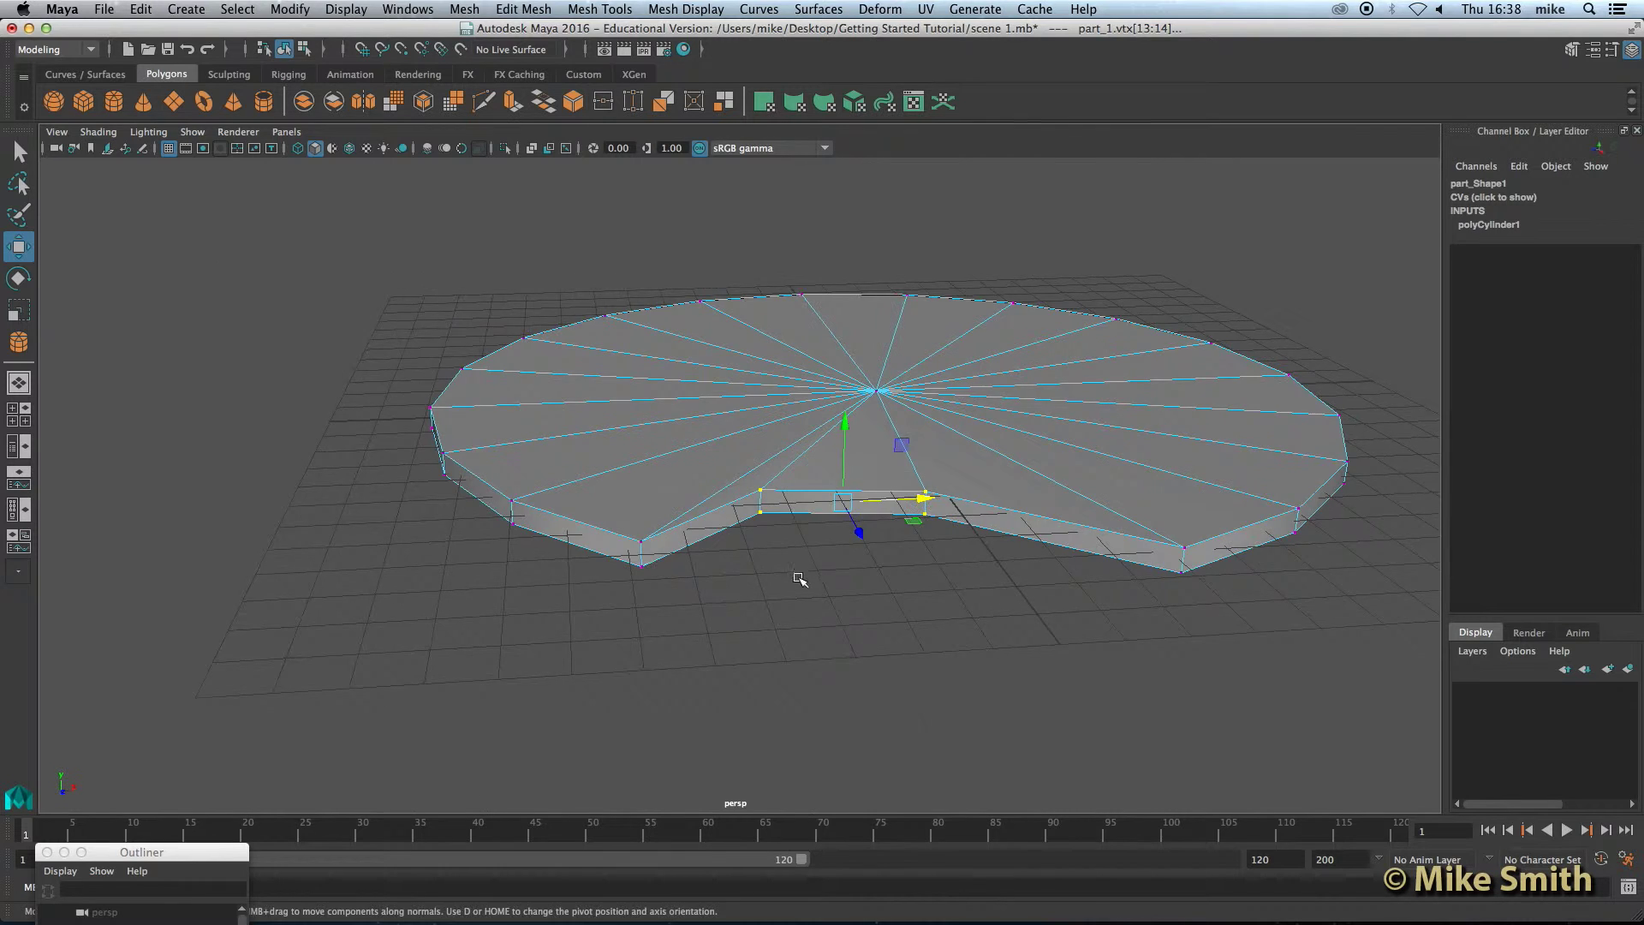
scroll(800, 576, up, 4)
mouse_move(983, 485)
mouse_down()
mouse_move(908, 481)
mouse_move(973, 481)
mouse_move(916, 552)
mouse_move(1078, 463)
mouse_move(899, 479)
mouse_move(993, 469)
mouse_up()
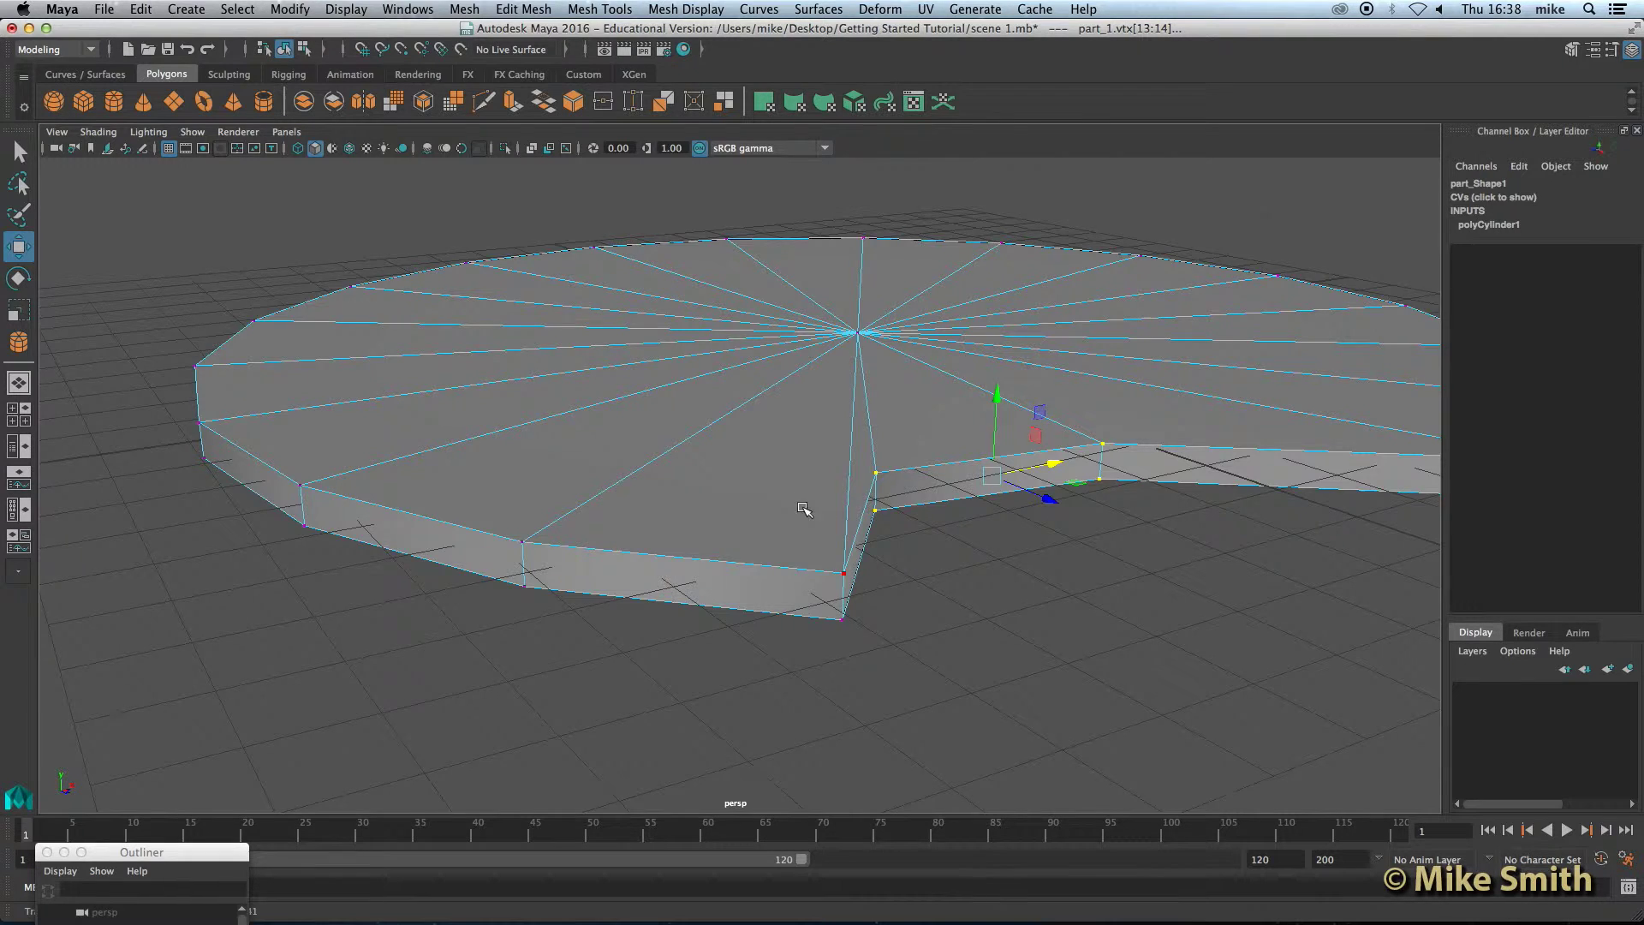
alt+drag(804, 509, 771, 515)
middle_drag(867, 480, 899, 522)
key(z)
key(z)
key(z)
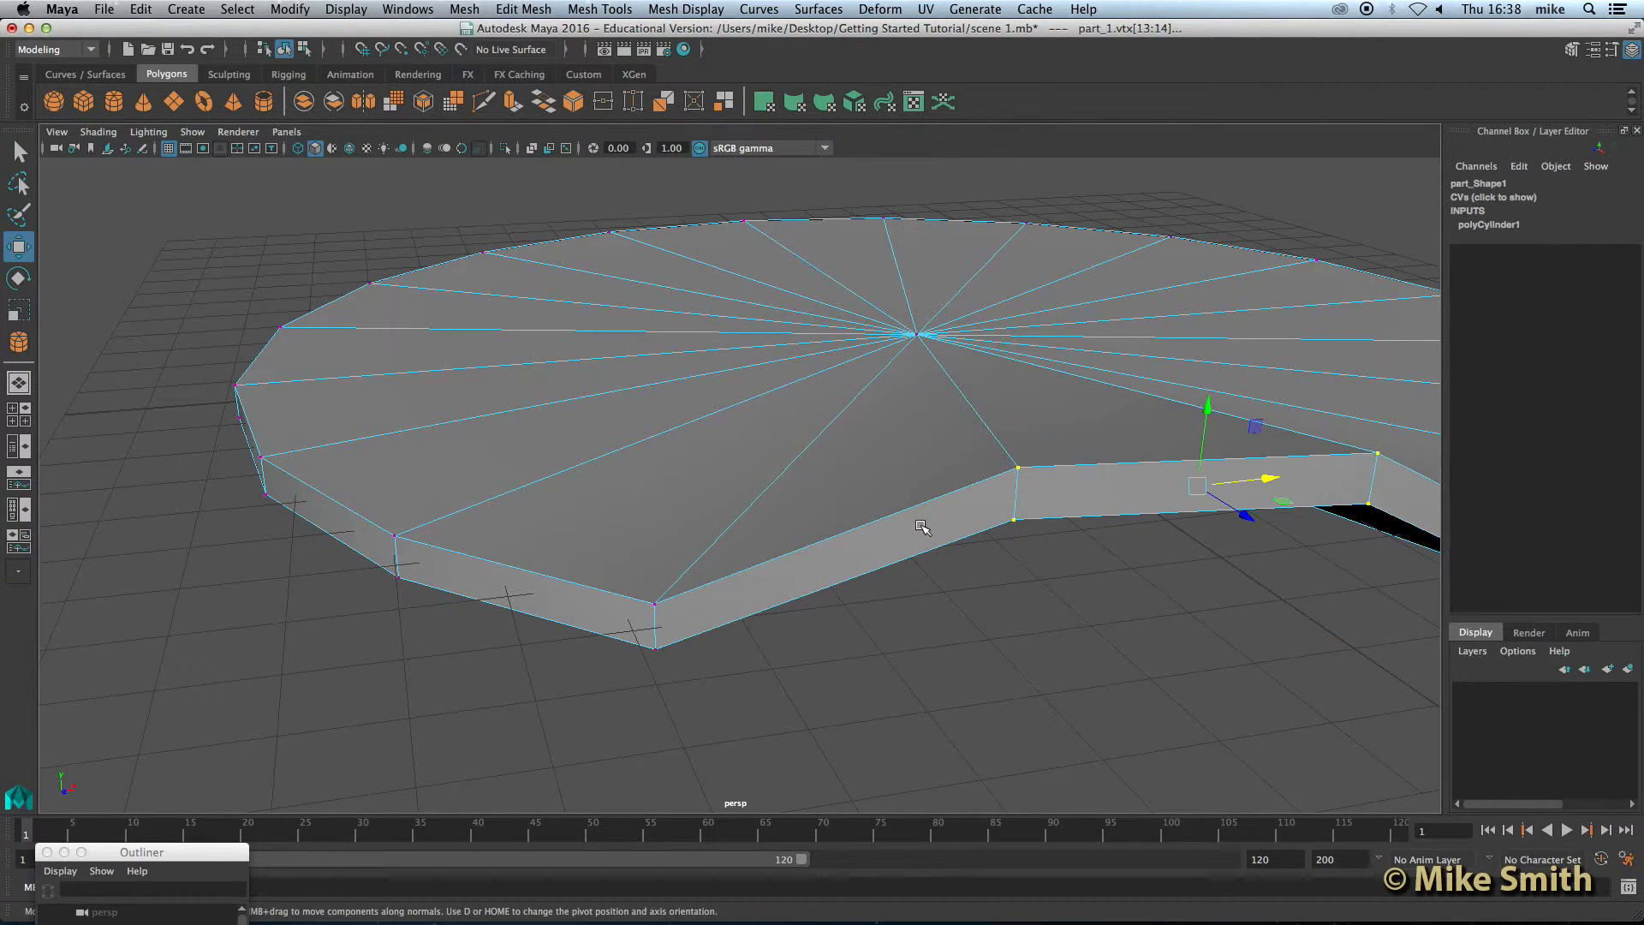
alt+drag(899, 551, 810, 506)
scroll(835, 523, down, 10)
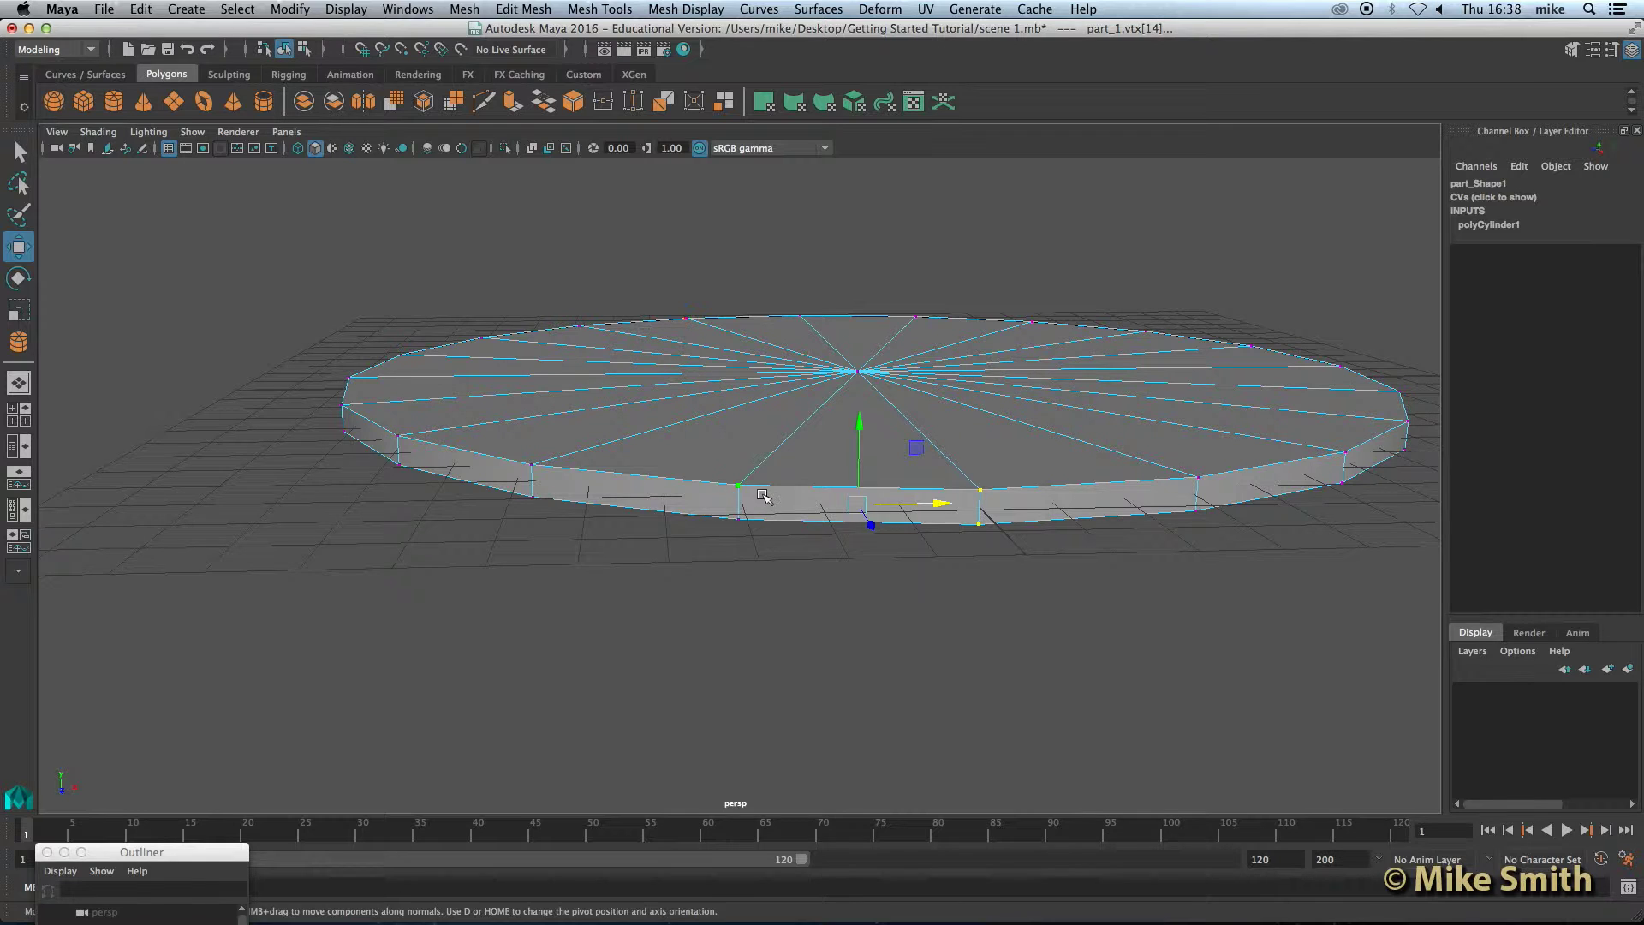
From a top view, box-select the left-half rim vertices and move them down in Y
alt+drag(762, 495, 686, 470)
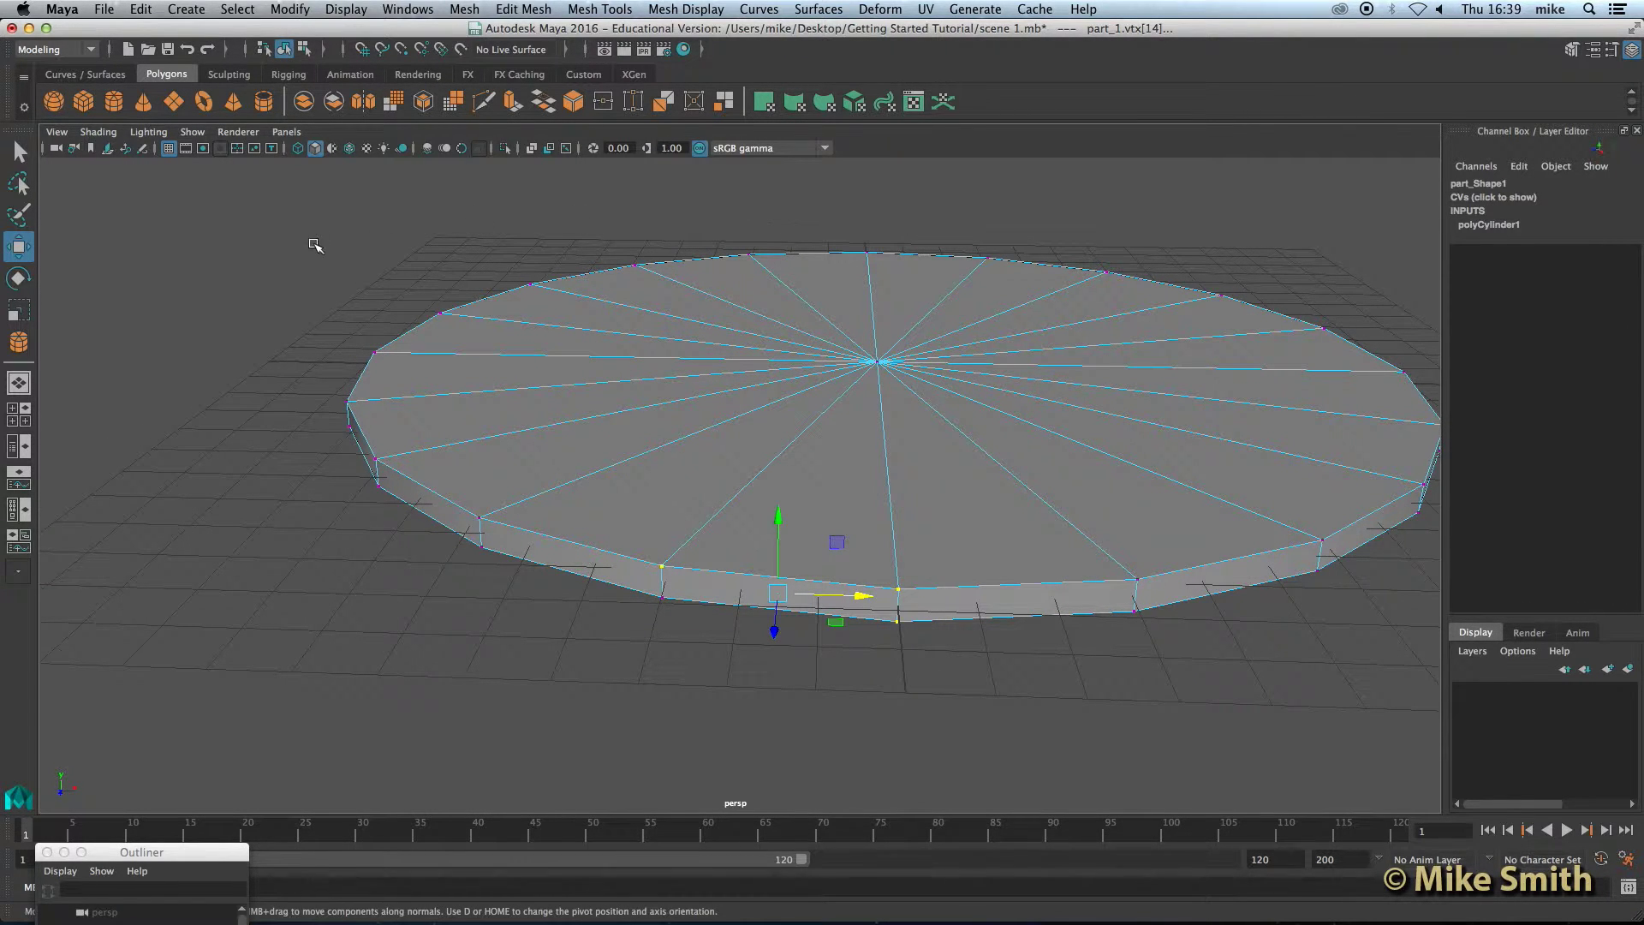
alt+drag(437, 483, 423, 371)
drag(325, 226, 794, 762)
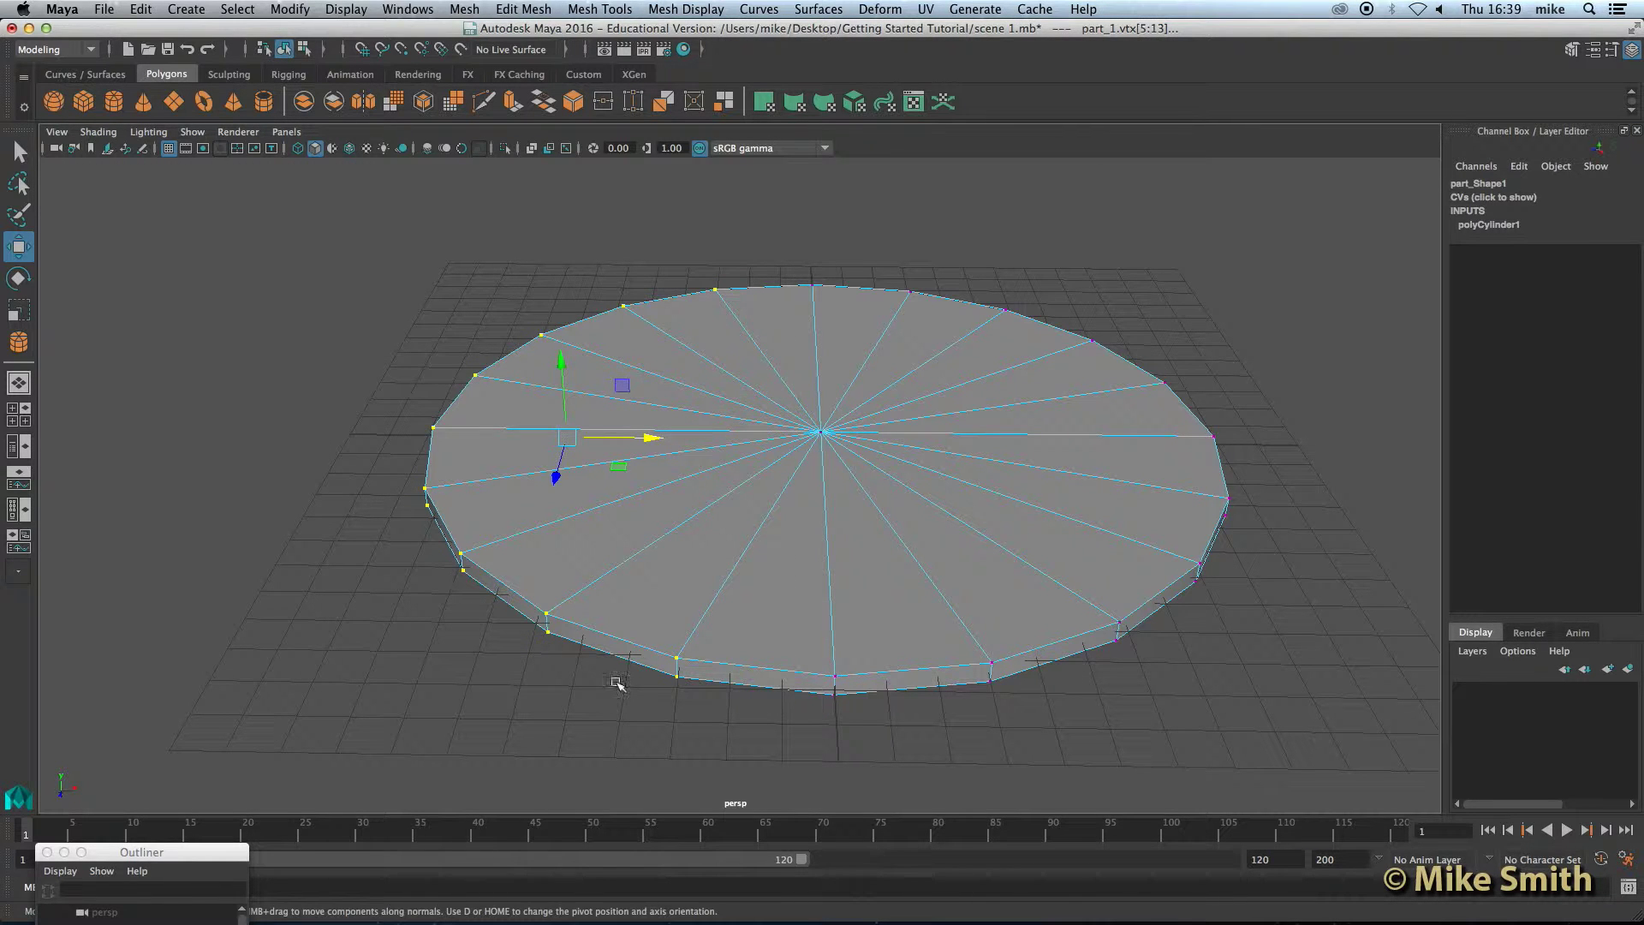
mouse_move(562, 363)
mouse_down()
mouse_move(558, 463)
mouse_move(551, 261)
mouse_move(555, 357)
mouse_up()
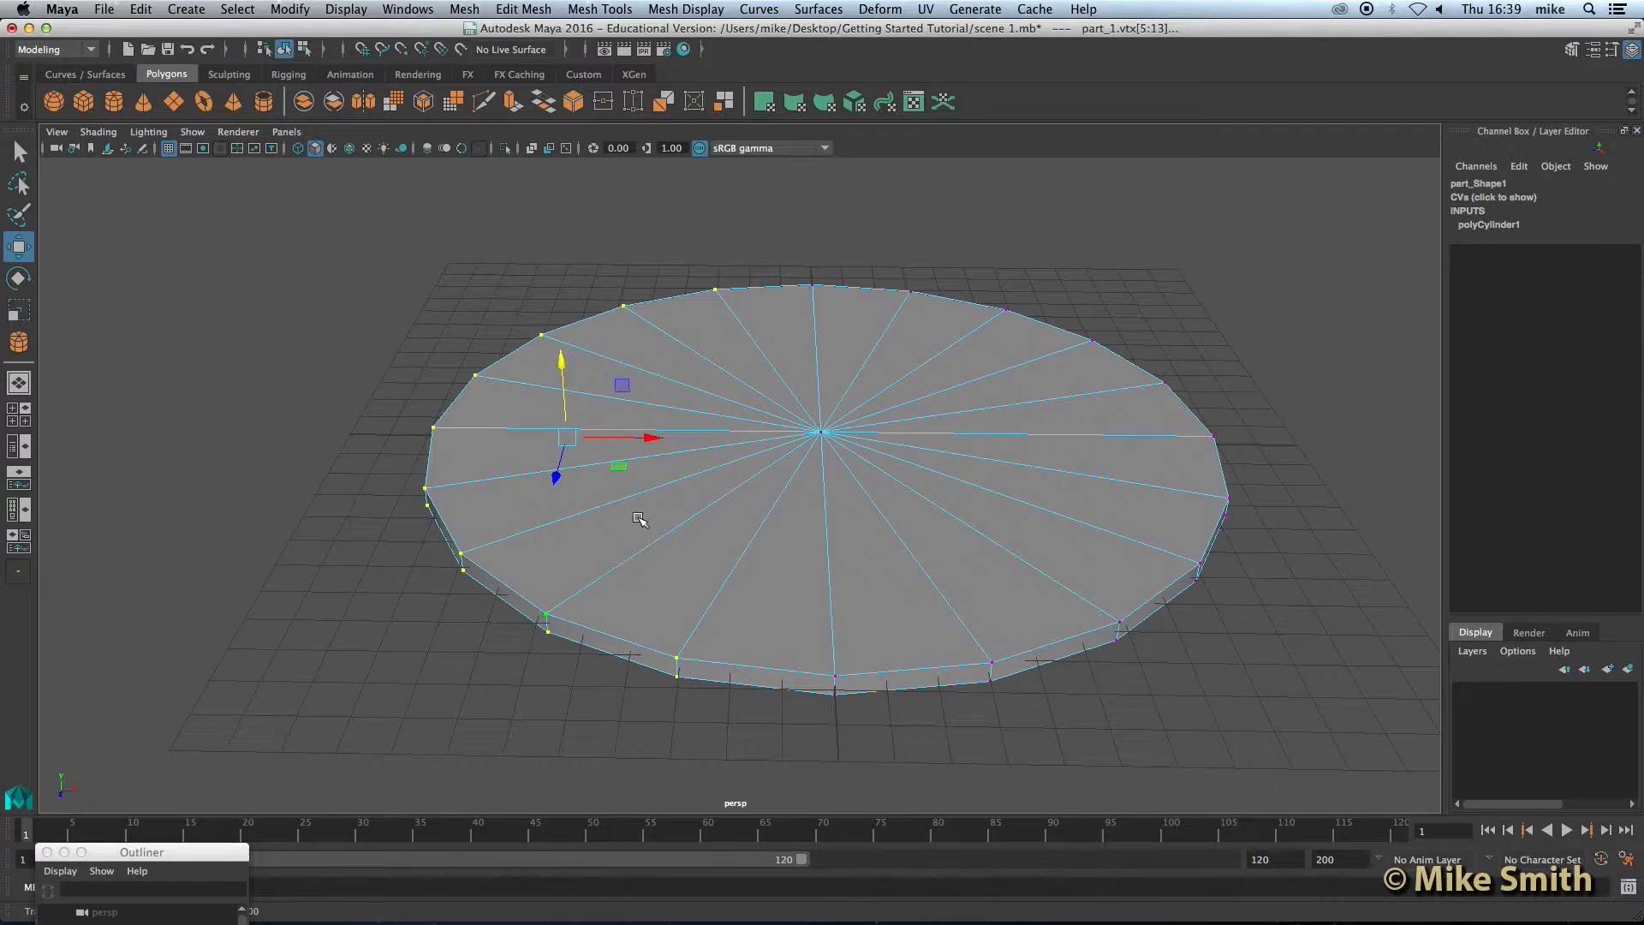
Lower the view angle and return the disc to Object Mode
alt+drag(641, 520, 759, 479)
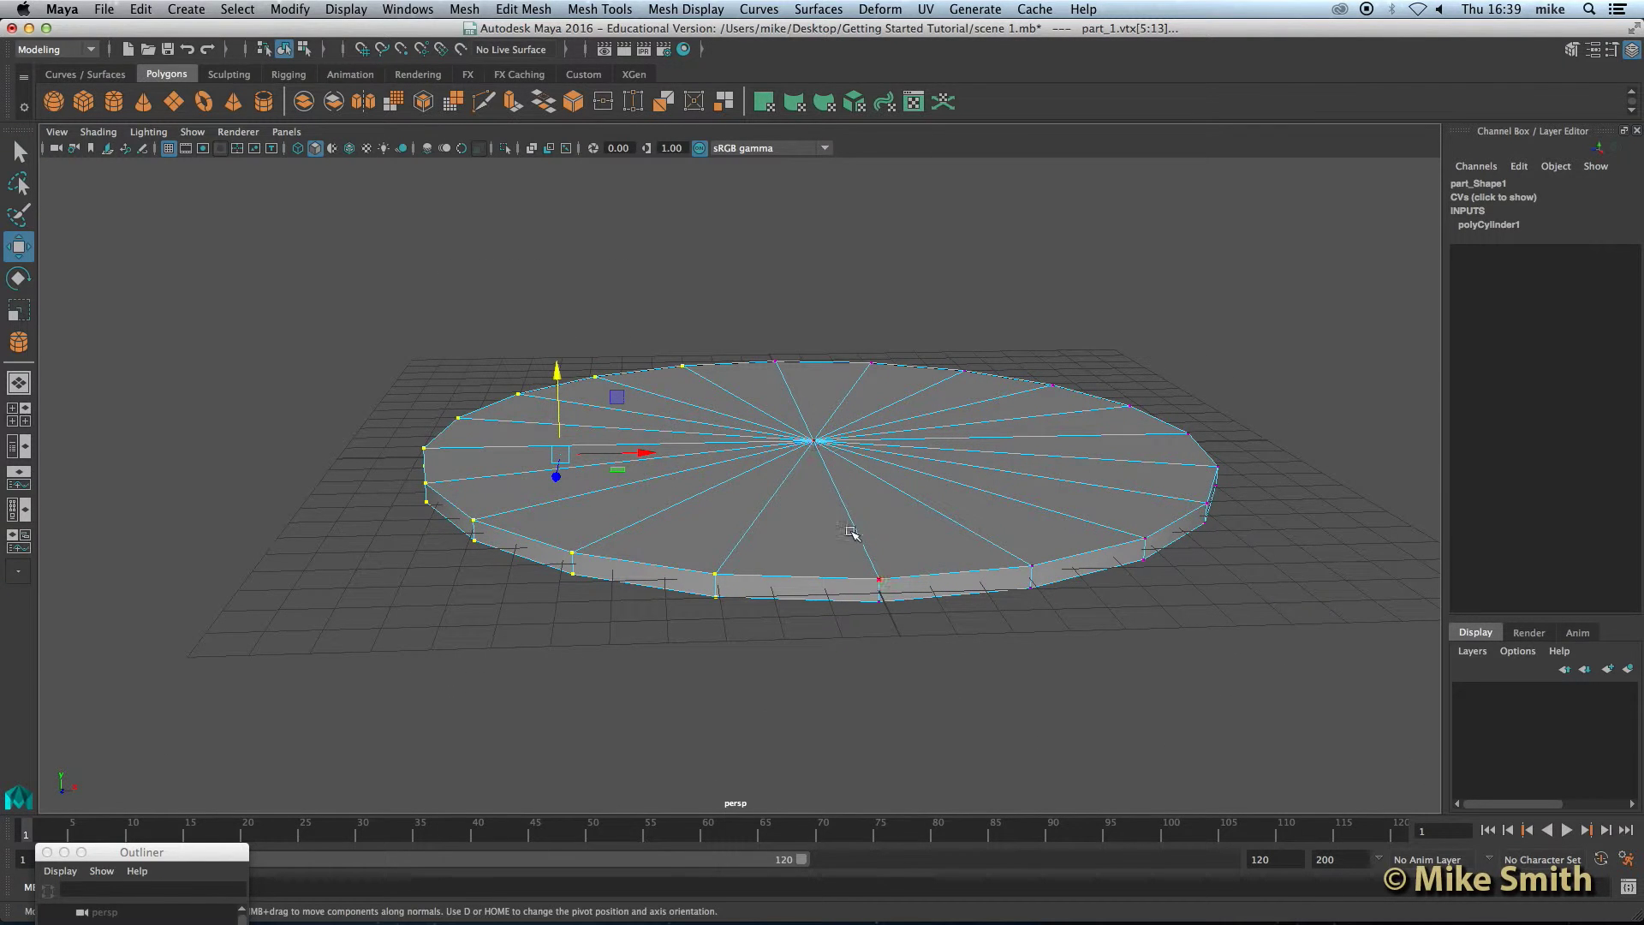
alt+drag(851, 532, 811, 510)
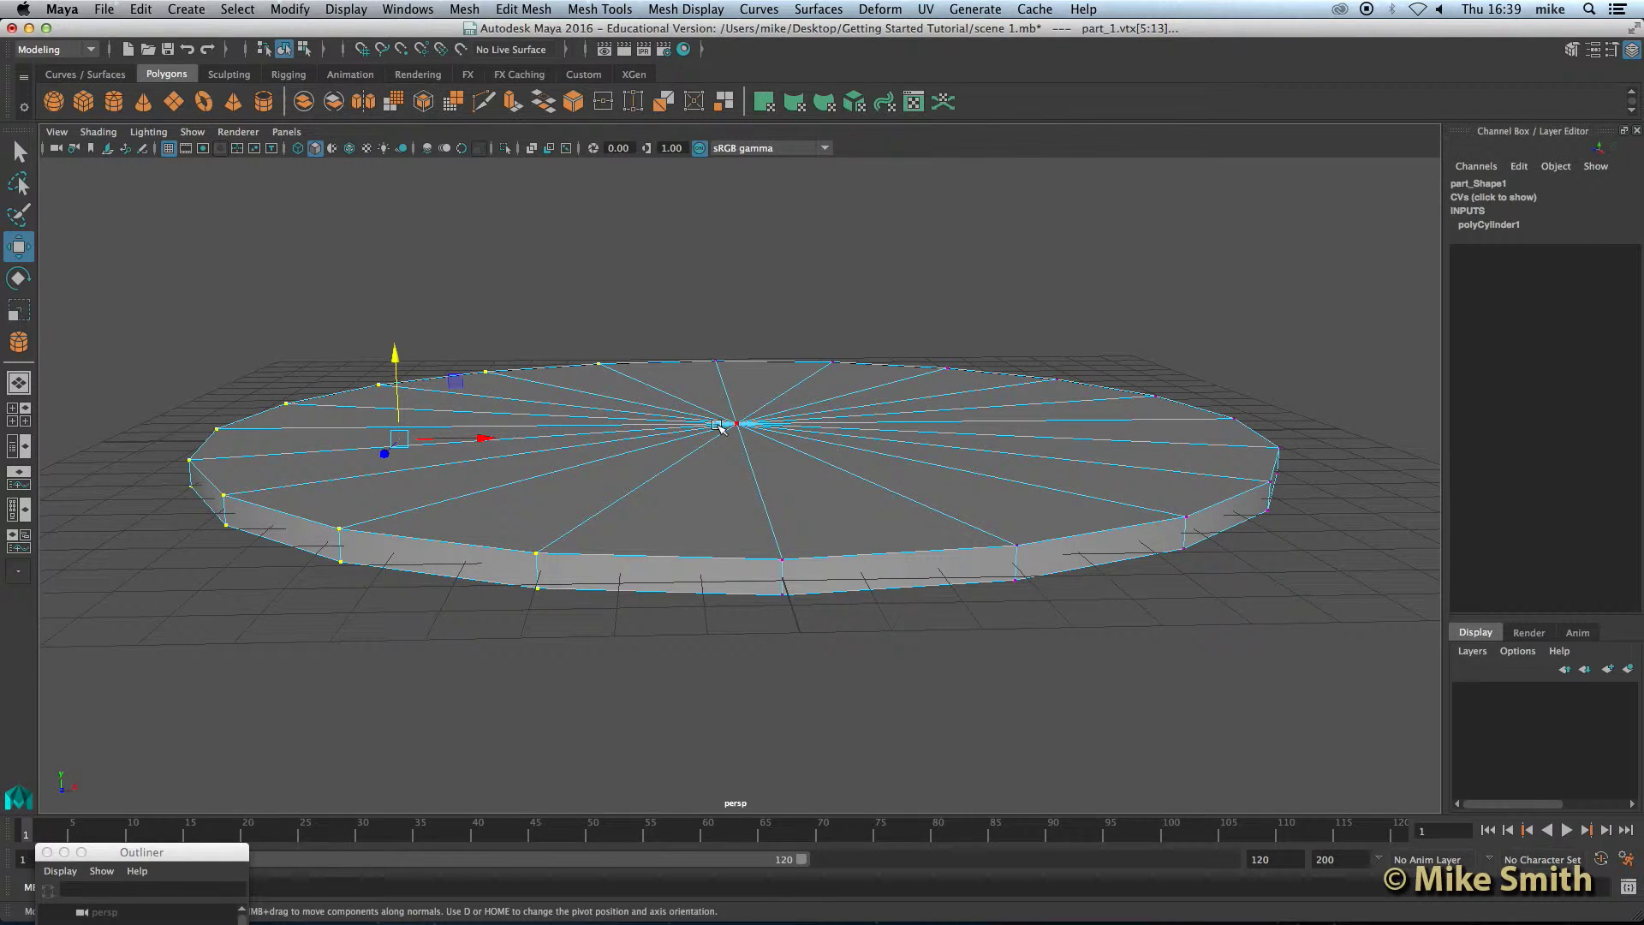
right_drag(717, 424, 777, 385)
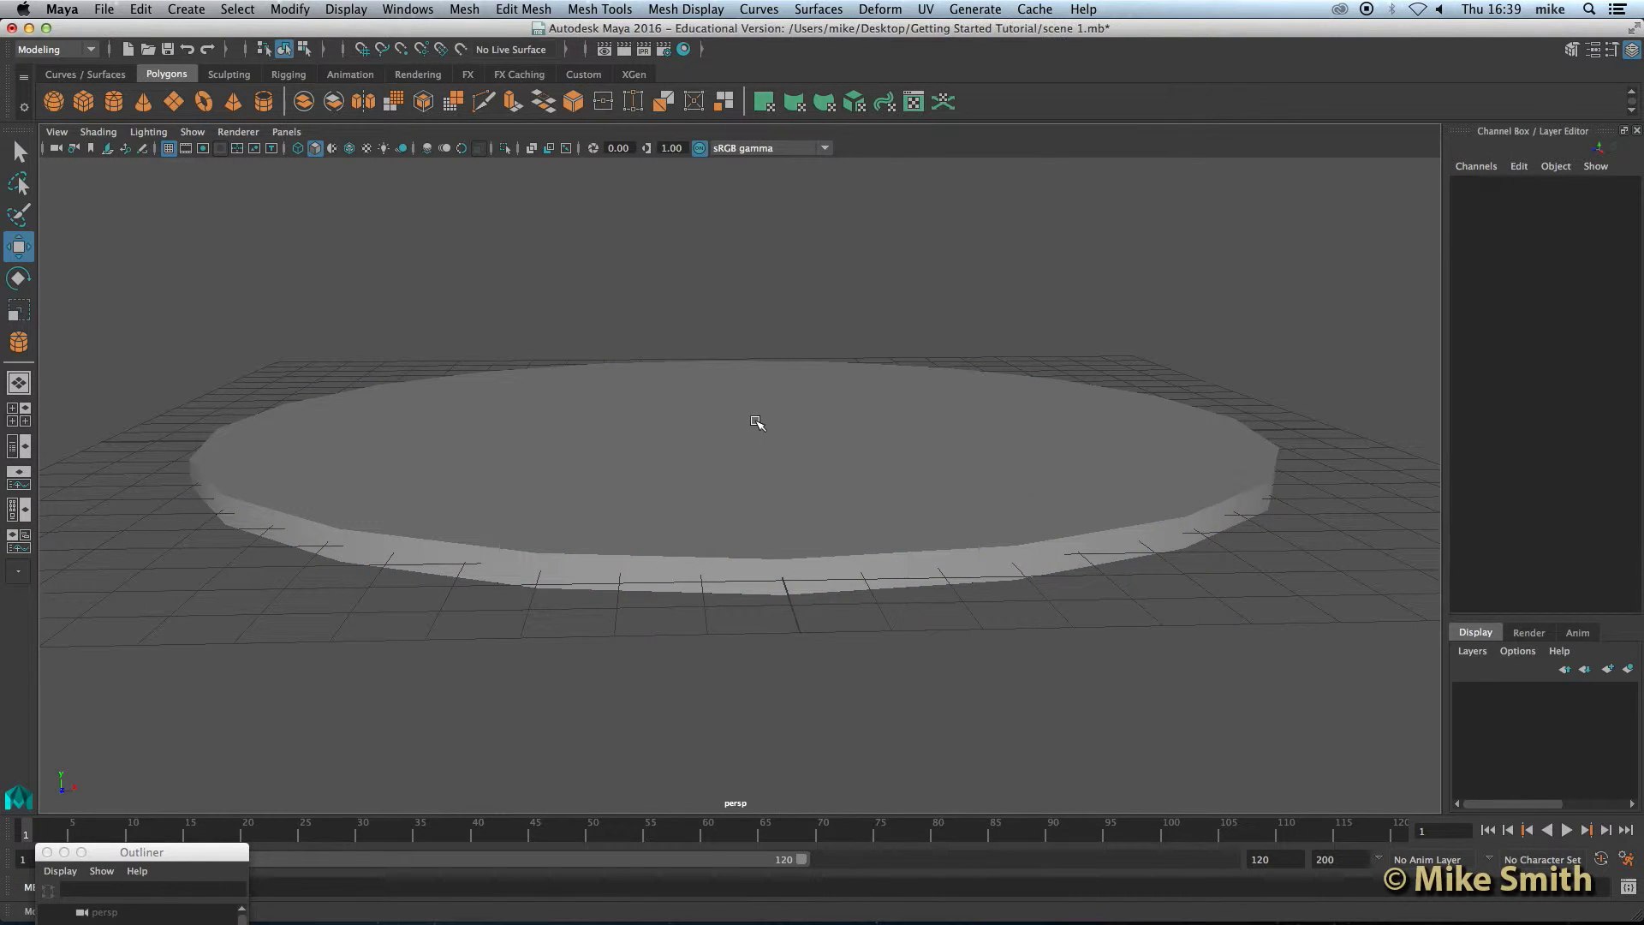
Scale the disc up in Y into a tall cylinder, Scale Y 6.097
click(19, 309)
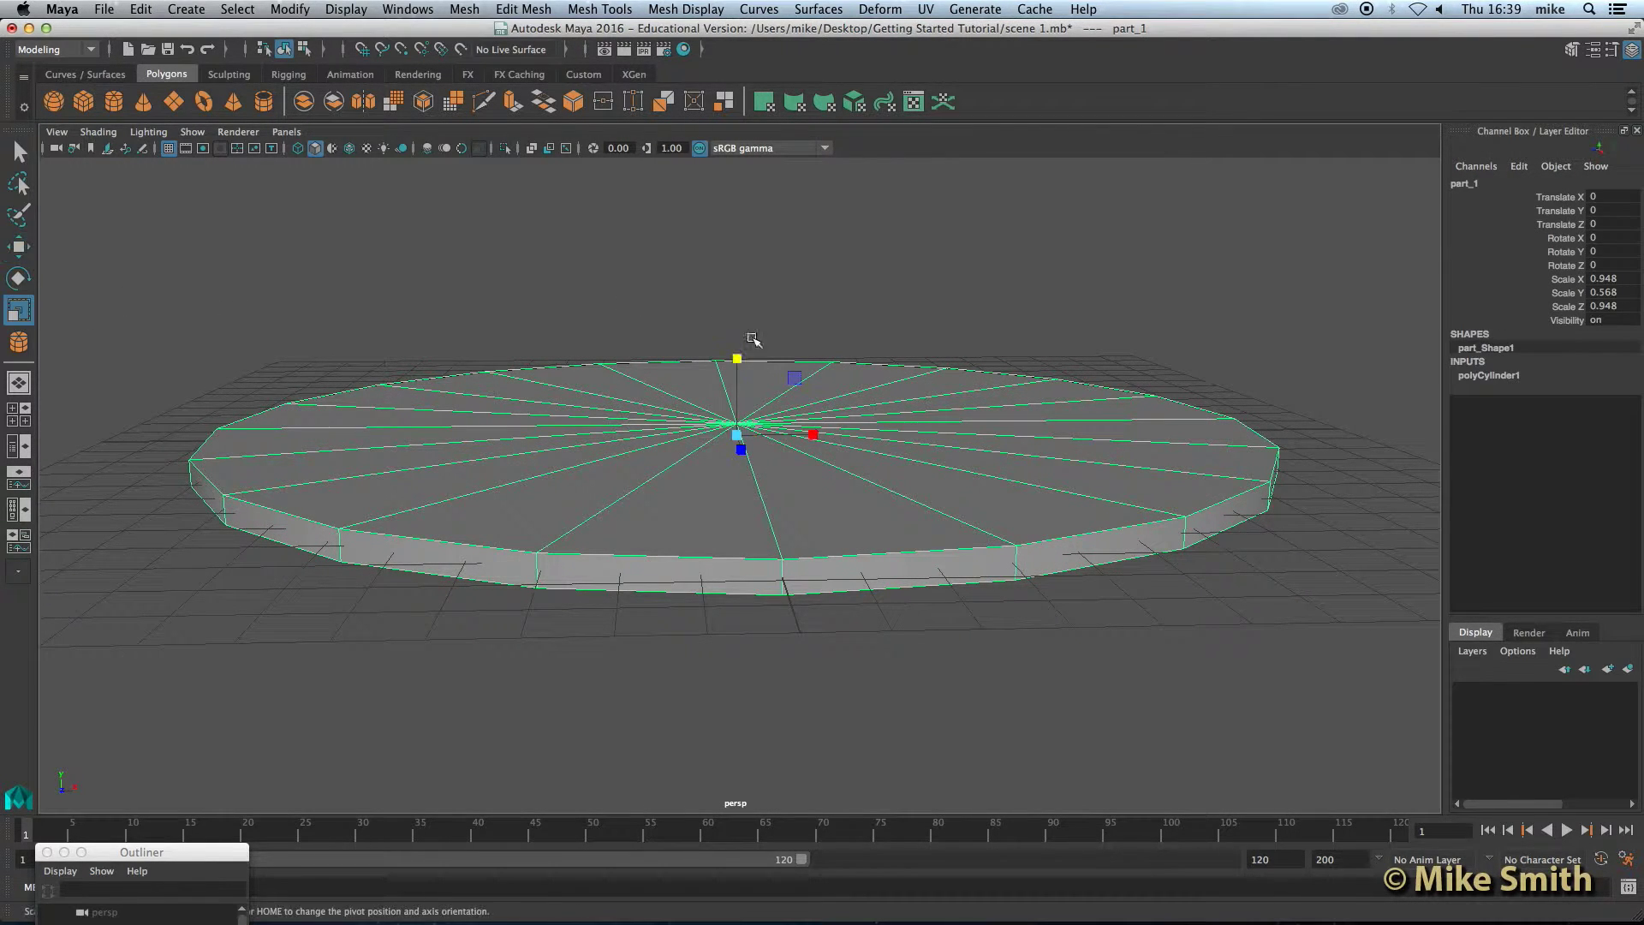
drag(738, 358, 743, 298)
drag(738, 360, 732, 214)
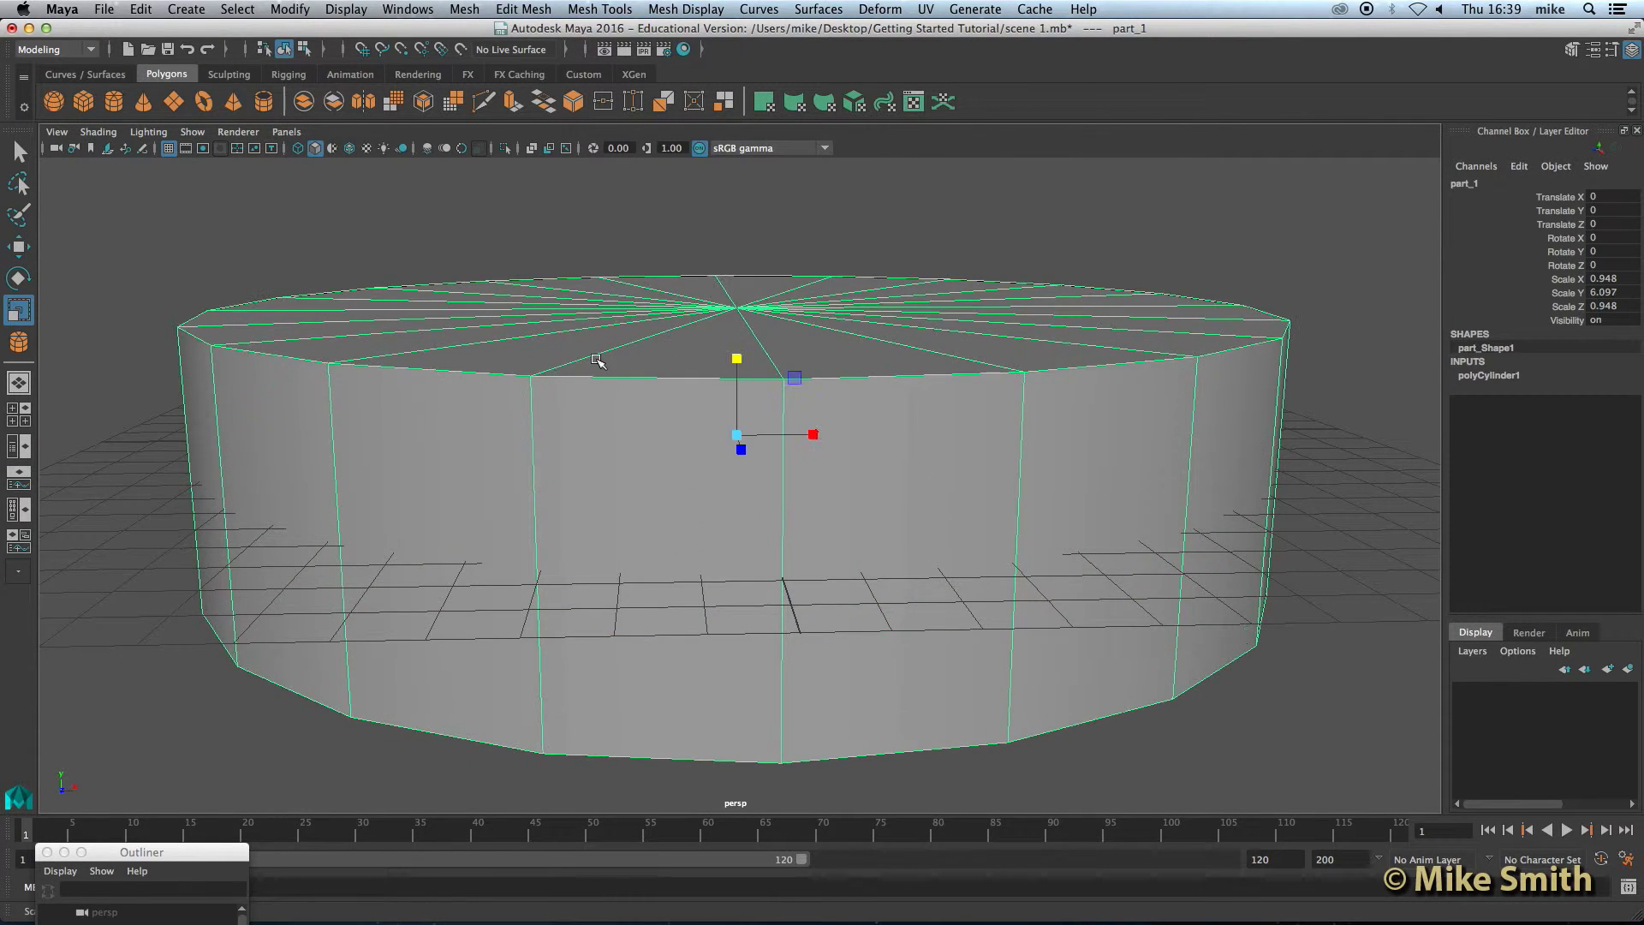
Switch to face mode and select several side faces of the cylinder
right_click(596, 360)
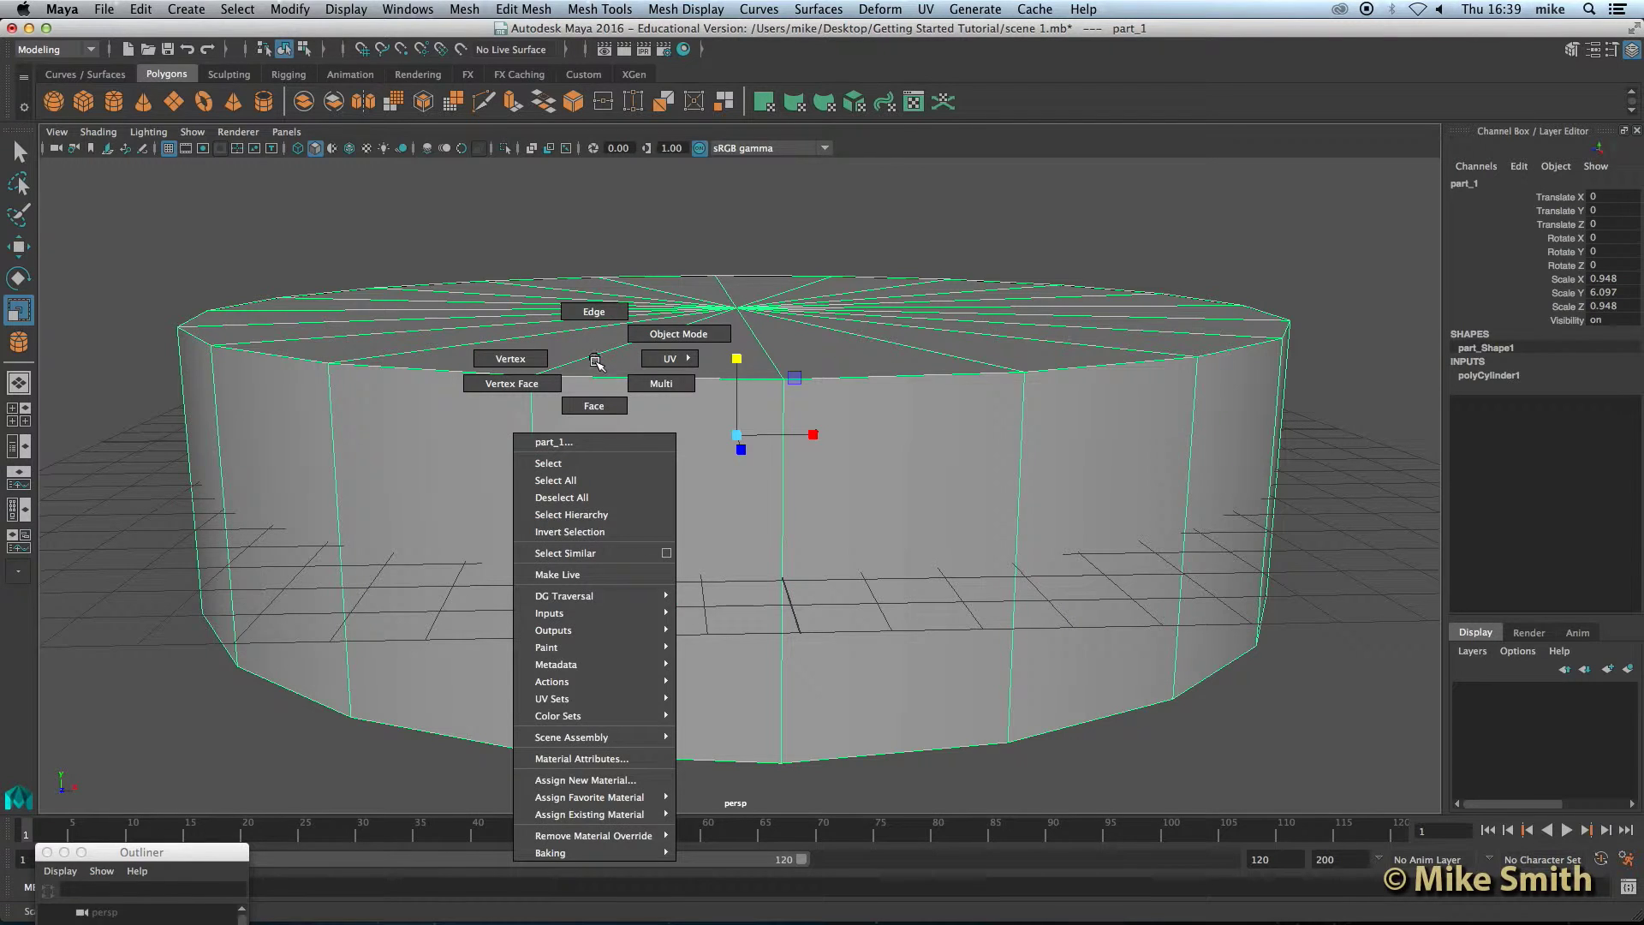
right_drag(596, 361, 598, 406)
click(596, 411)
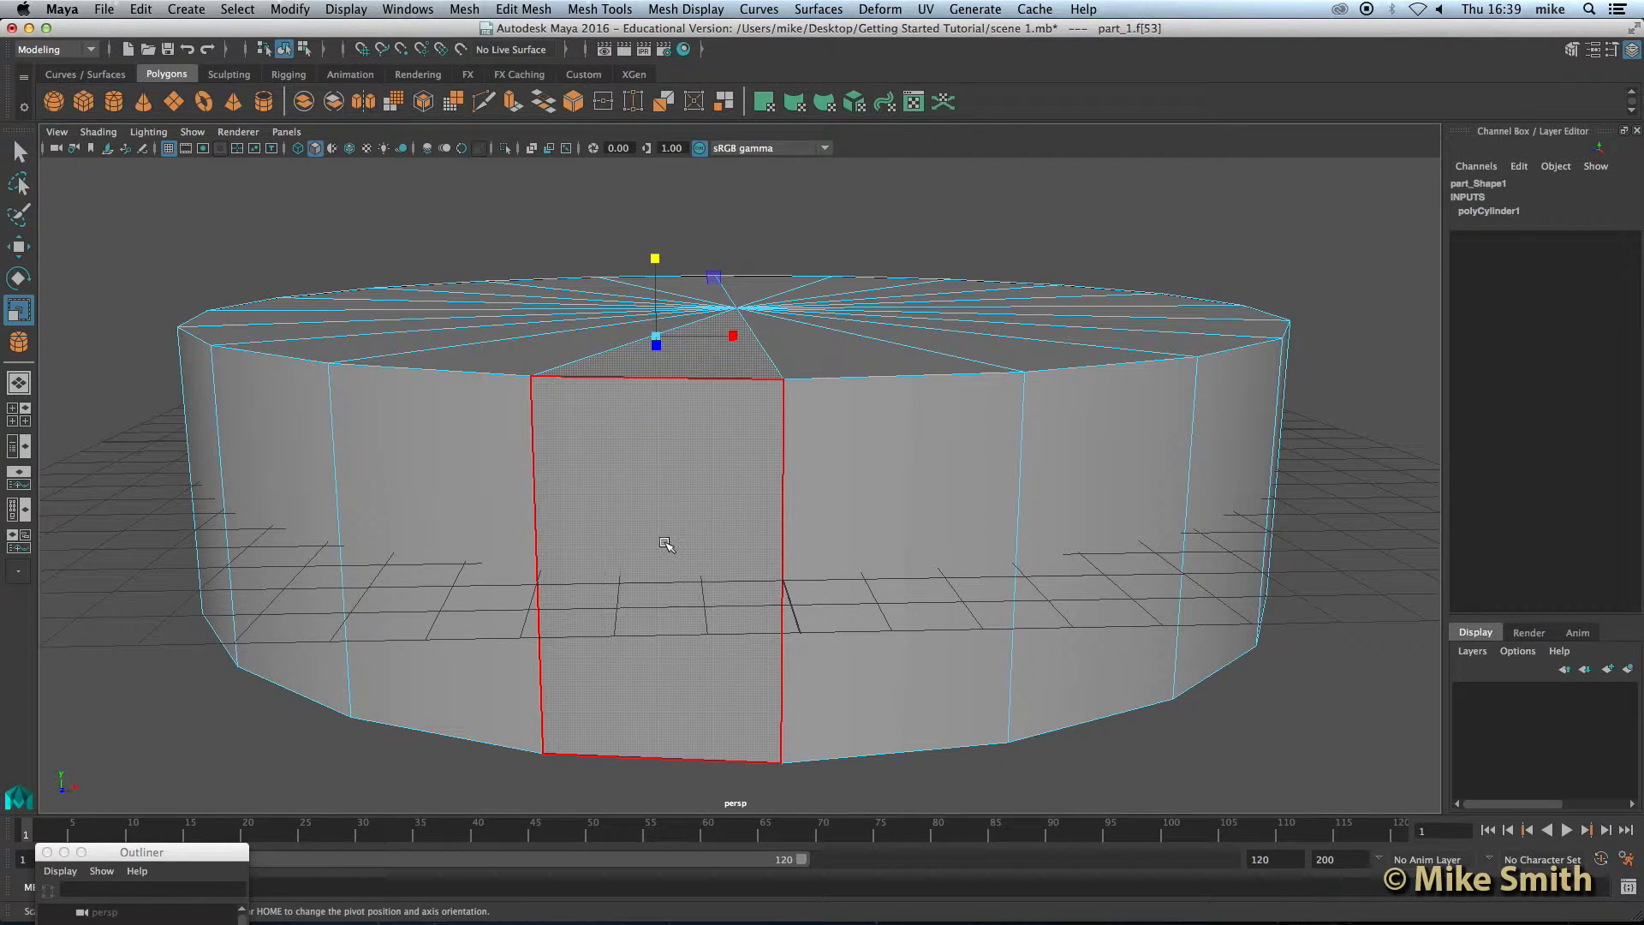
click(409, 456)
drag(461, 439, 878, 508)
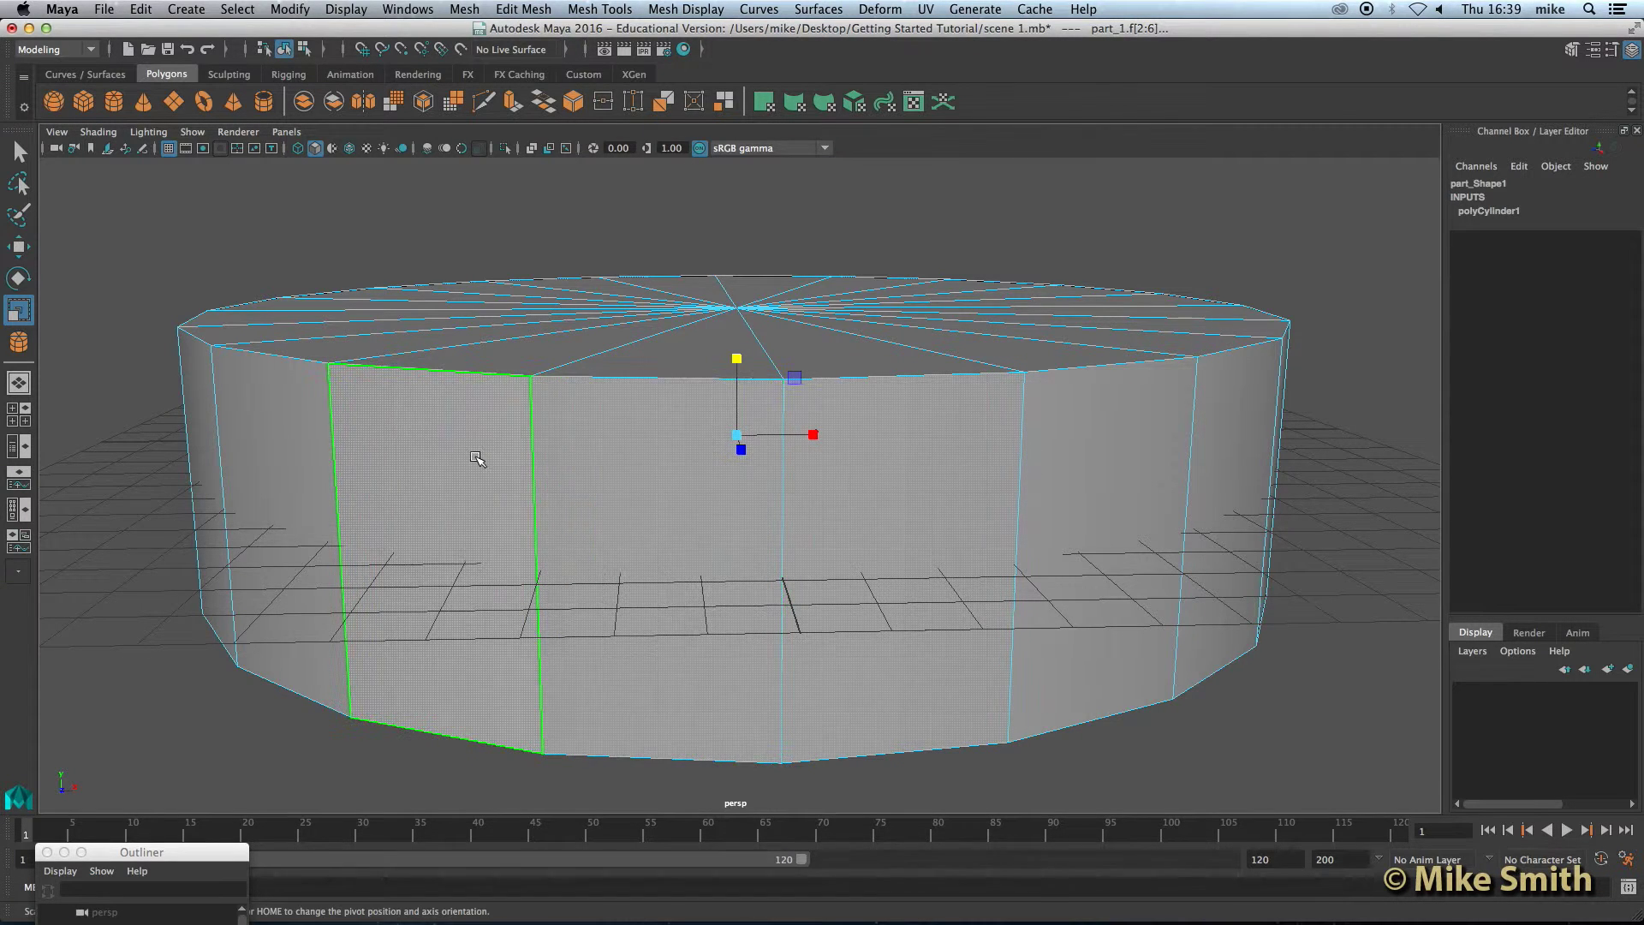
scroll(470, 455, down, 3)
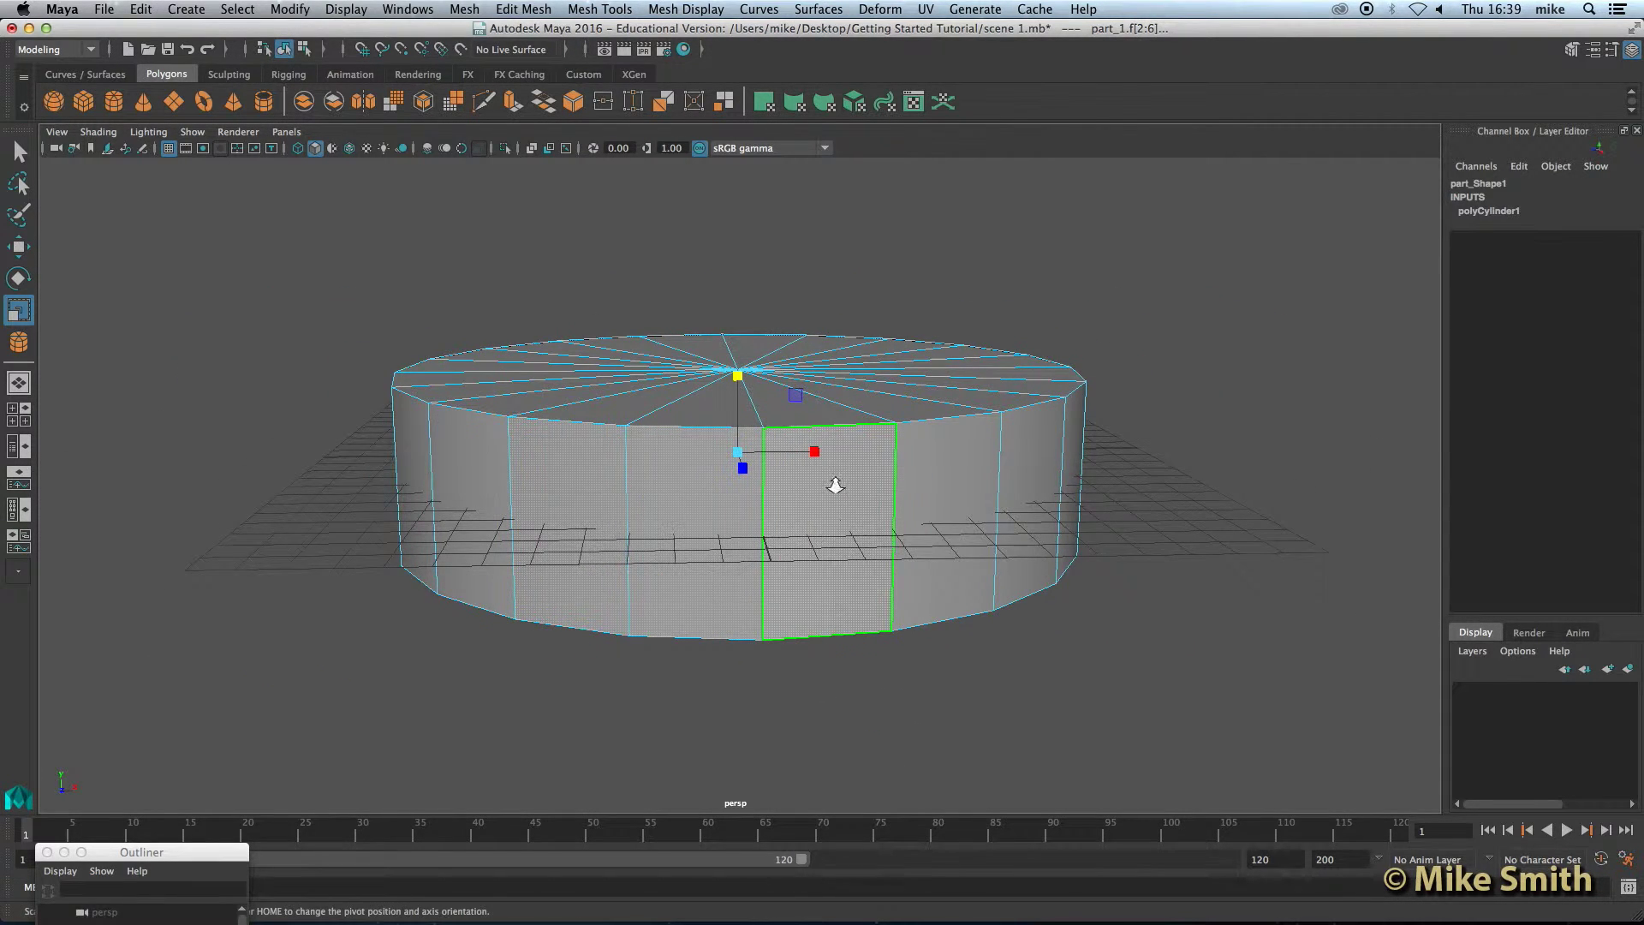
alt+drag(477, 517, 589, 558)
Reselect four neighbouring side faces of the cylinder and zoom closer to them
click(550, 511)
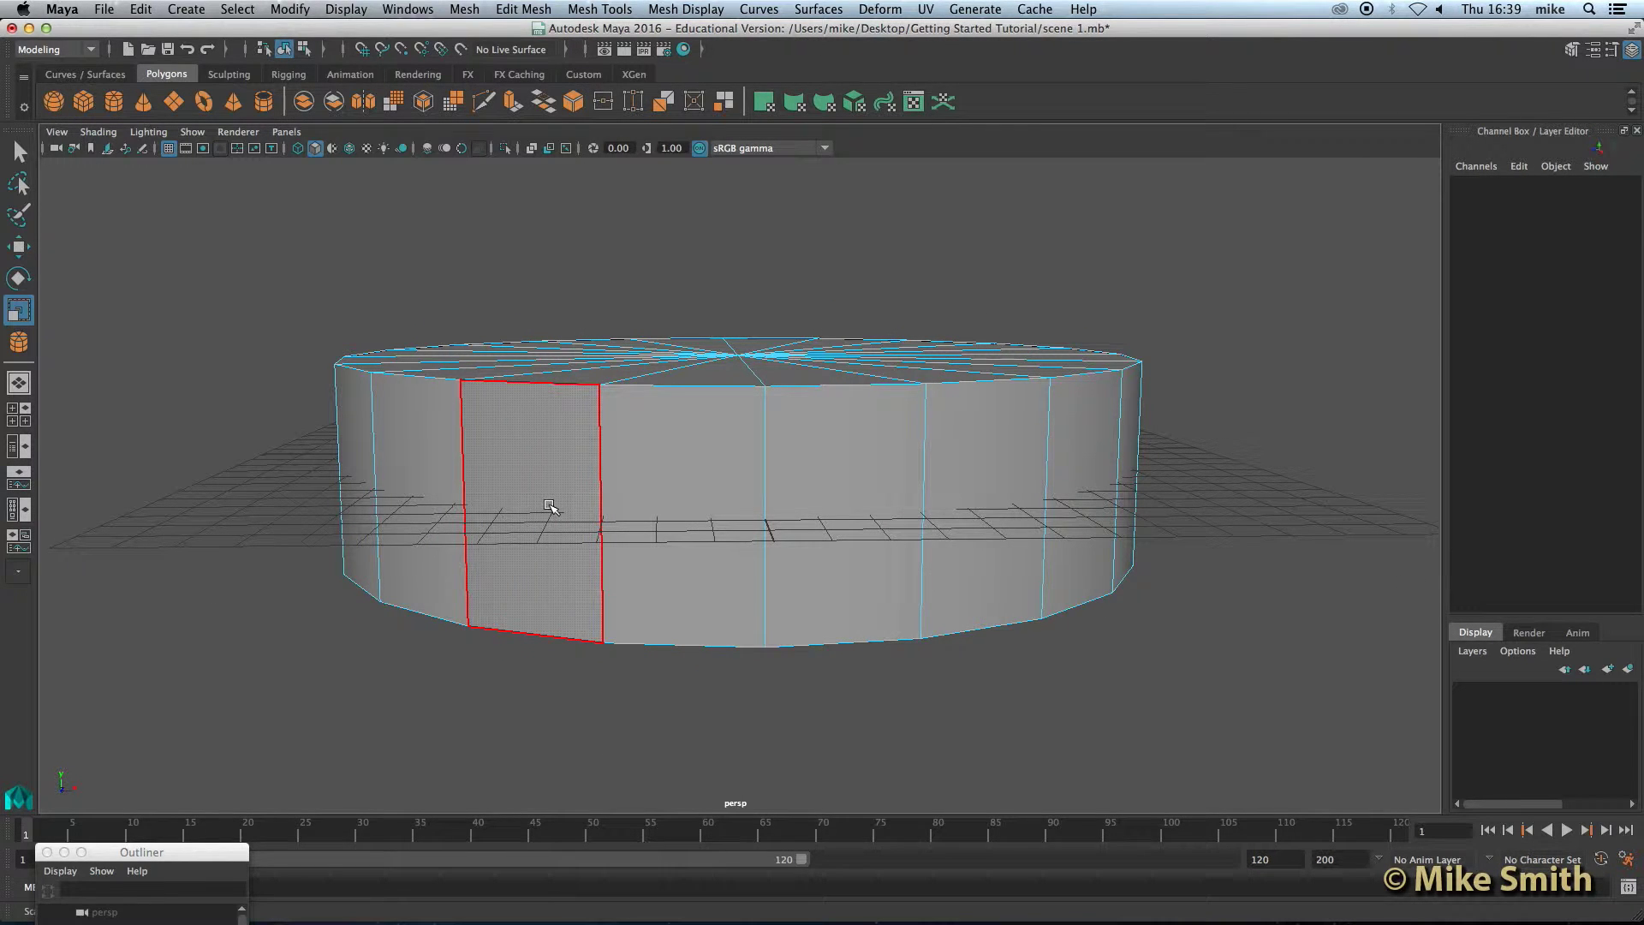
click(537, 481)
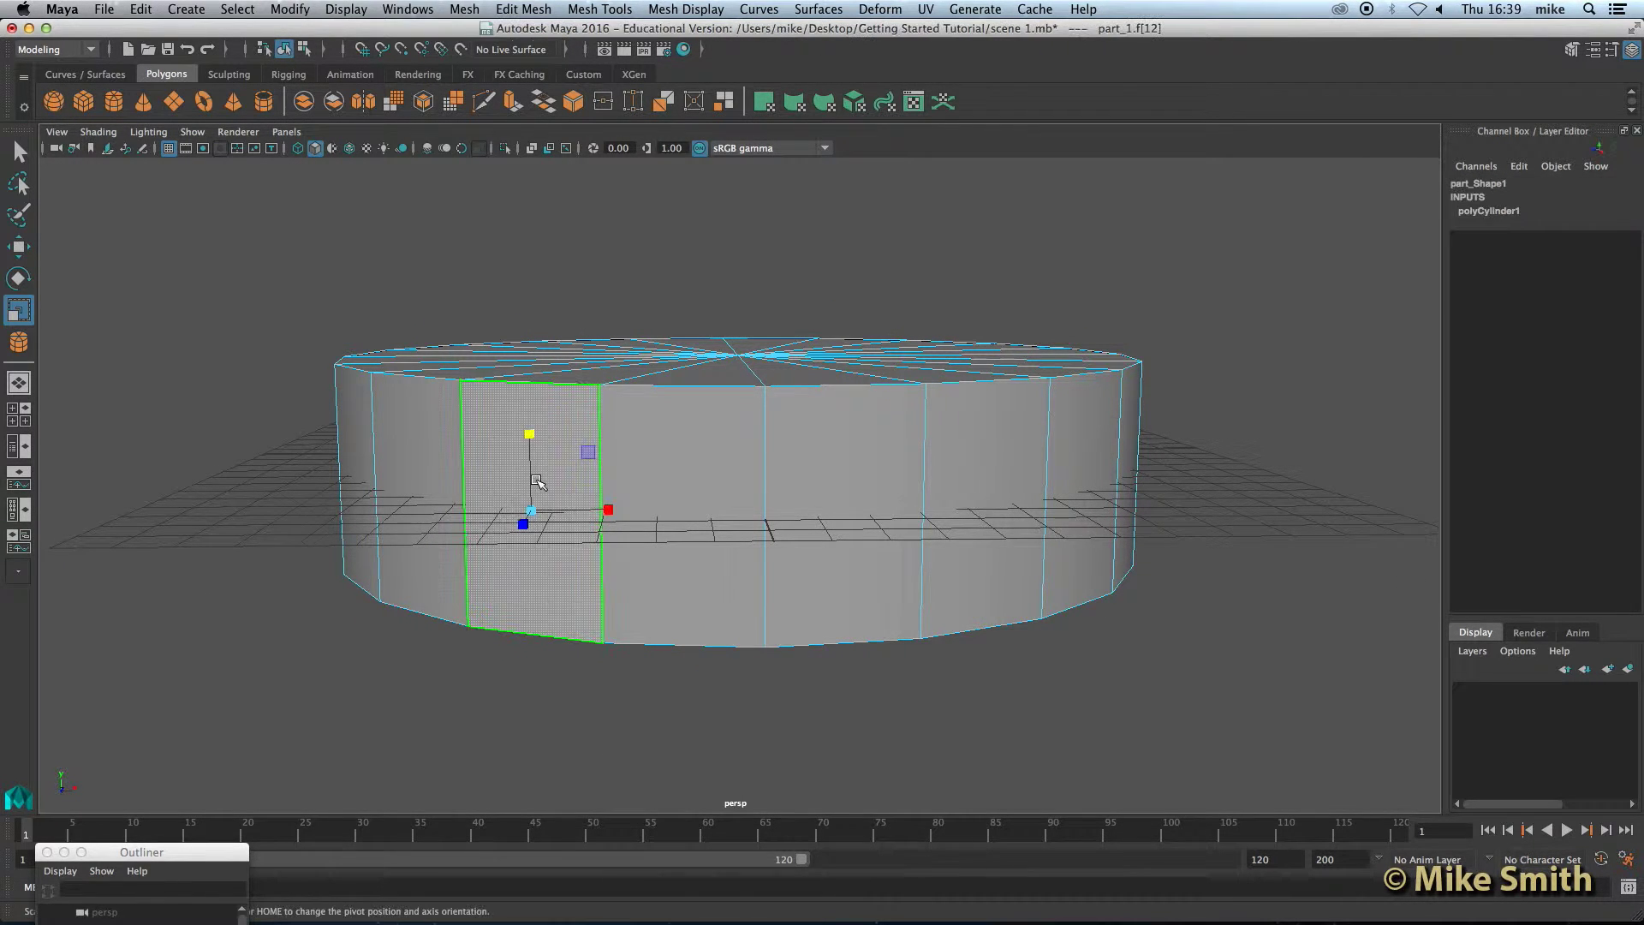
shift+click(666, 454)
shift+click(819, 484)
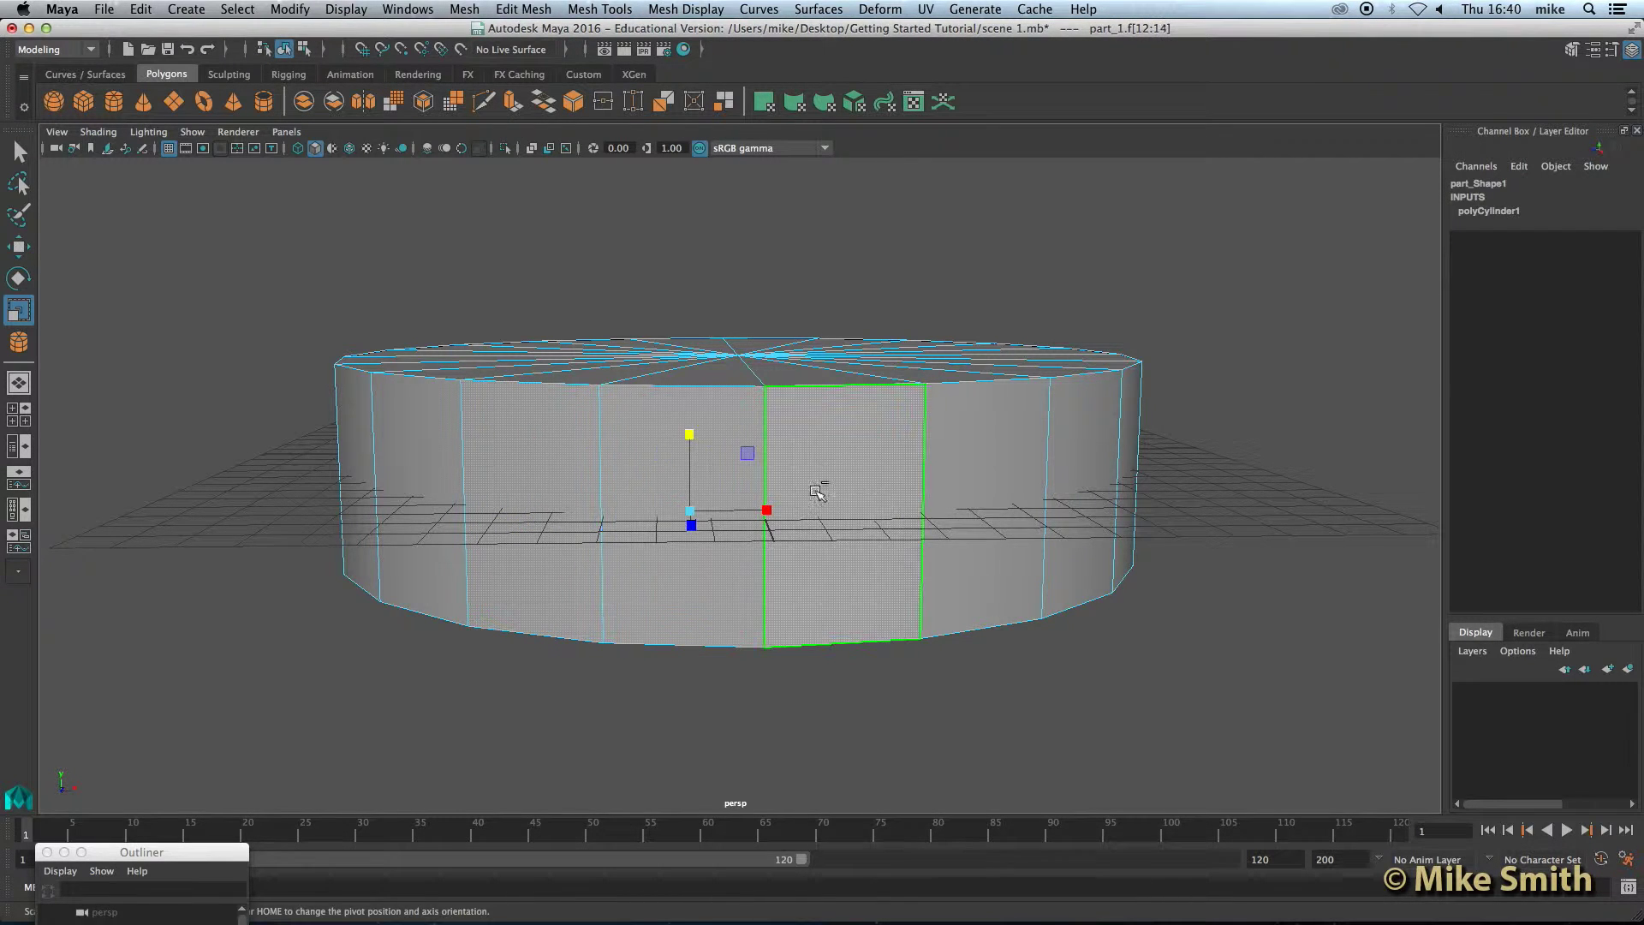
shift+click(982, 475)
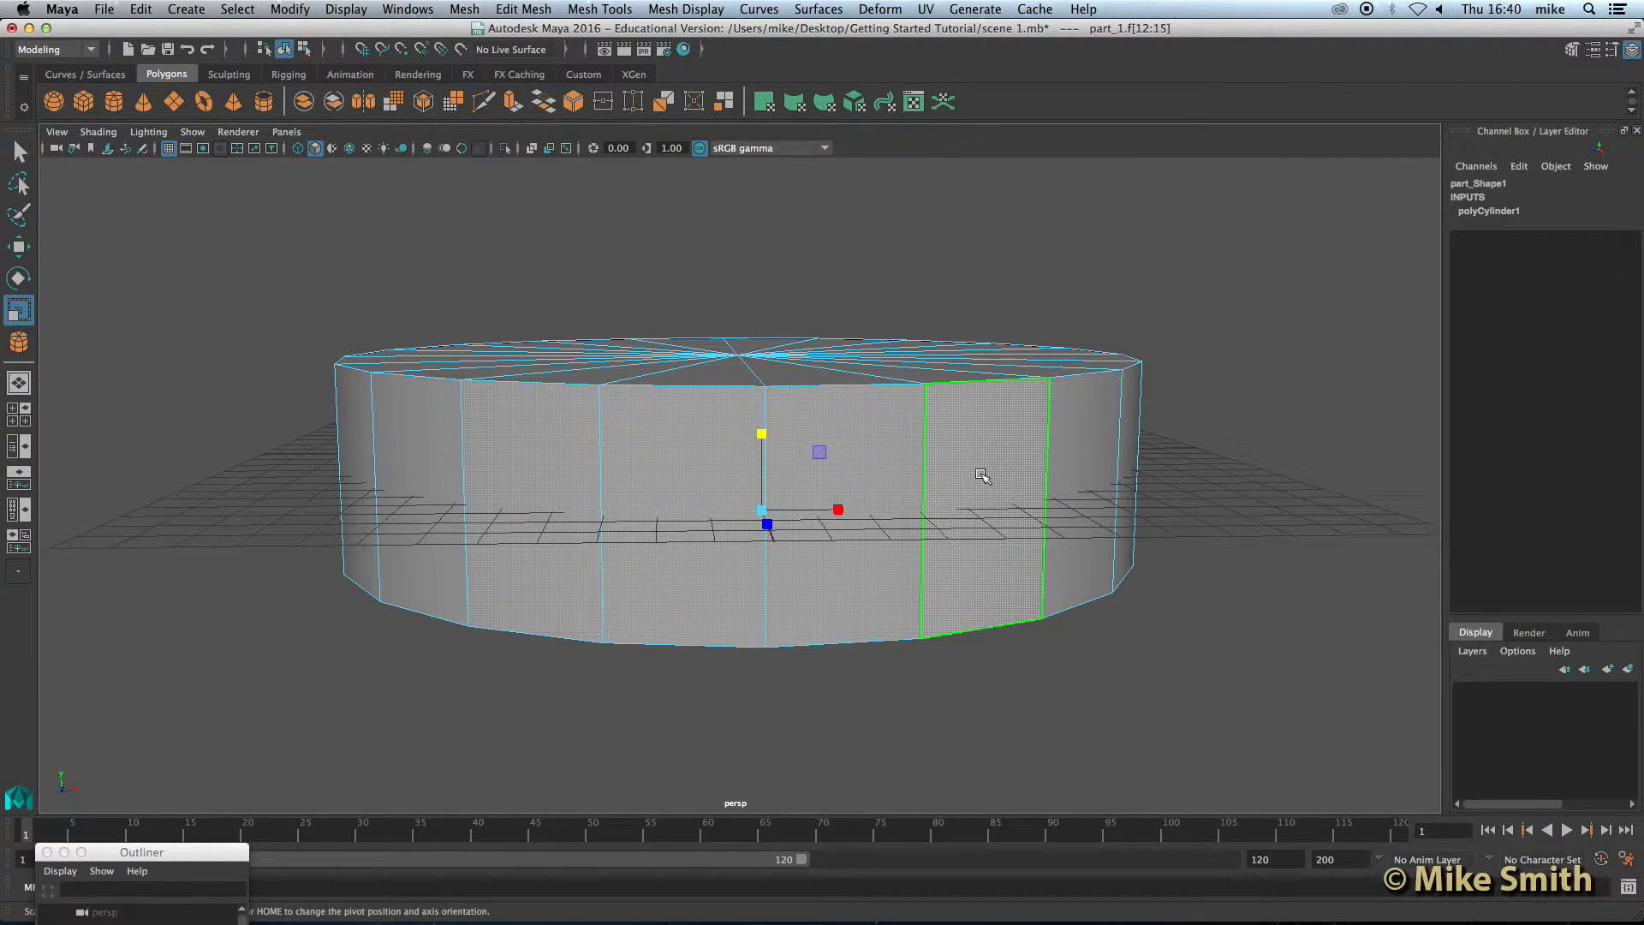
alt+drag(982, 475, 653, 518)
Switch to vertex mode and marquee-select the vertices along the front top edge
right_drag(631, 396, 580, 404)
alt+drag(574, 463, 1104, 523)
alt+drag(776, 537, 776, 530)
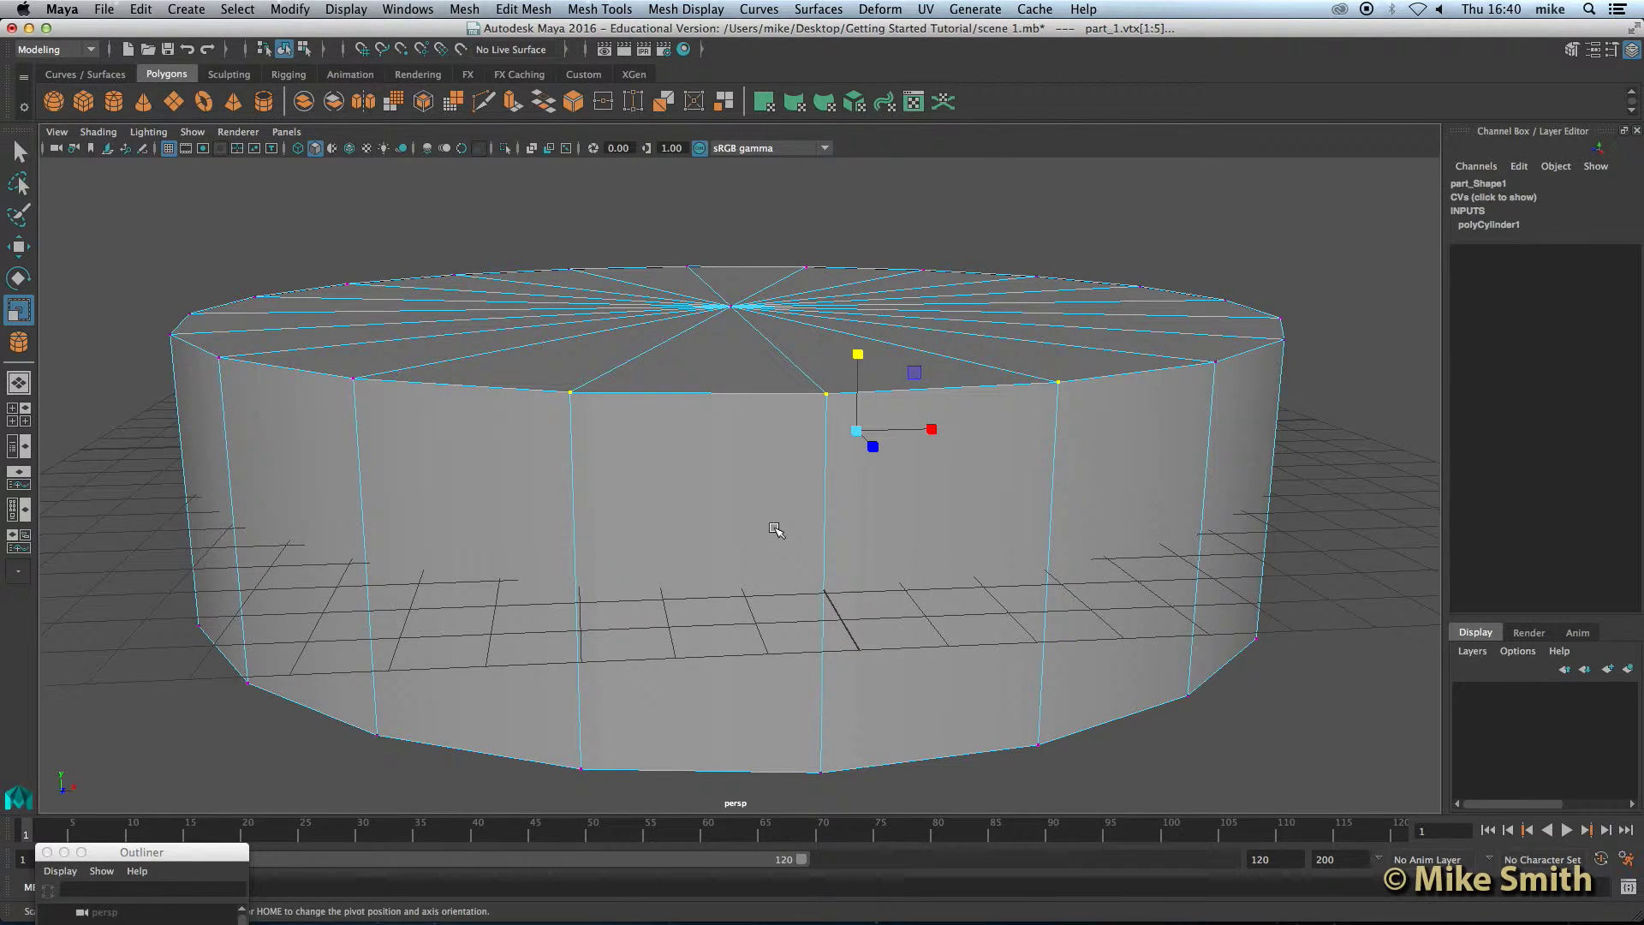
In wireframe display, marquee-select the front vertices on both the top and bottom rims
key(4)
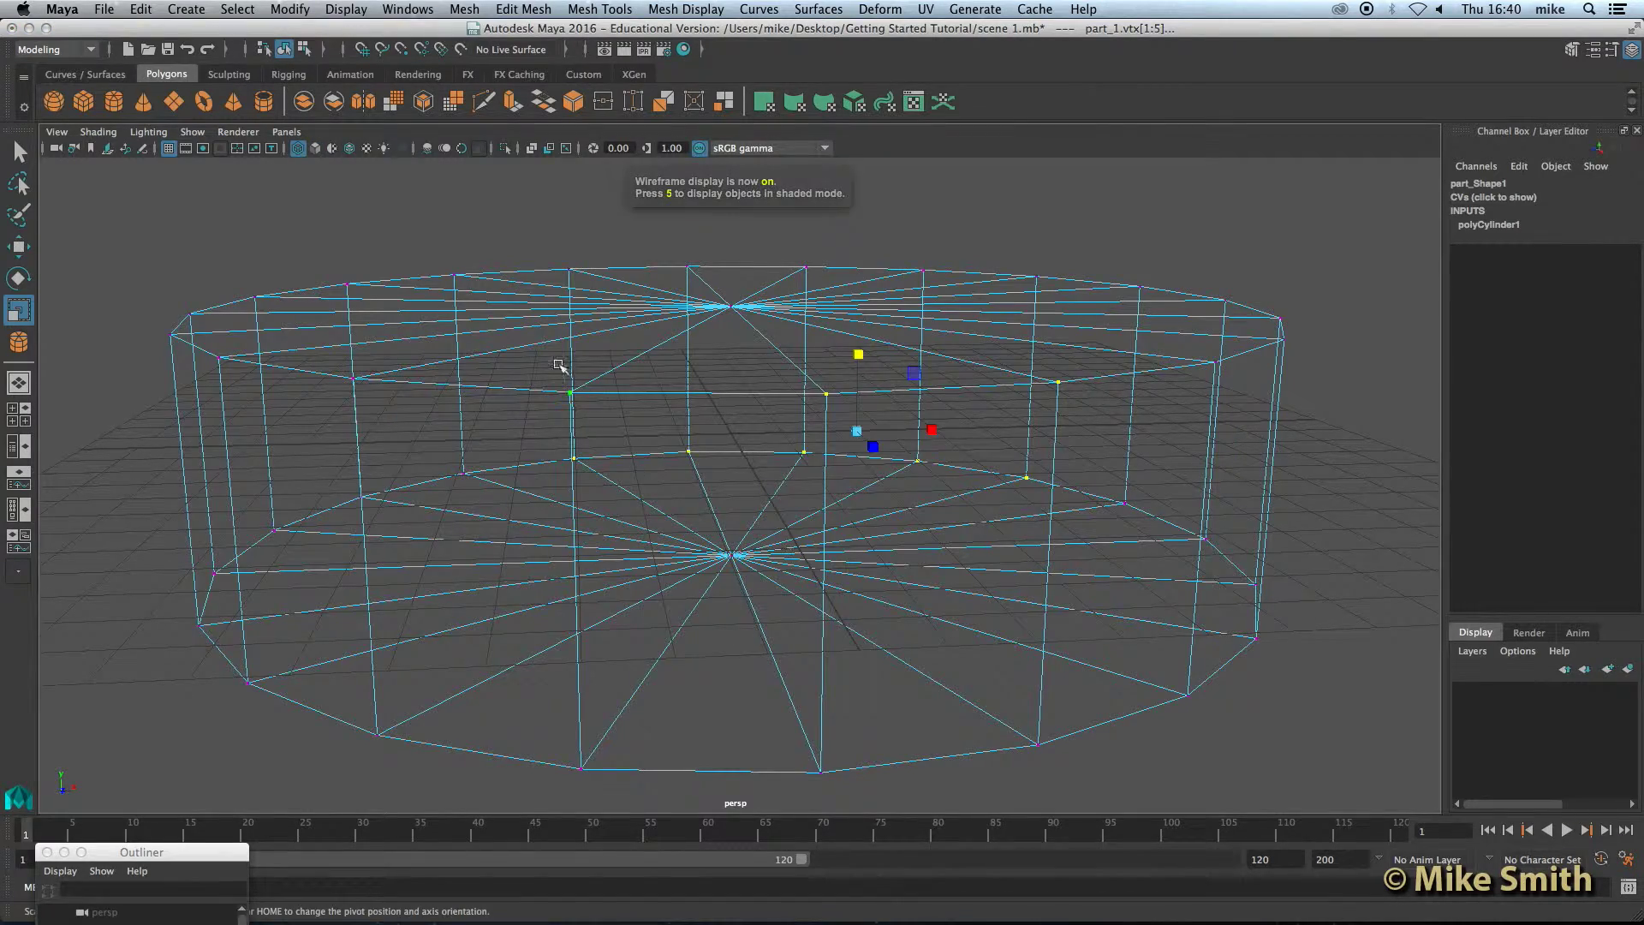
alt+drag(726, 512, 697, 542)
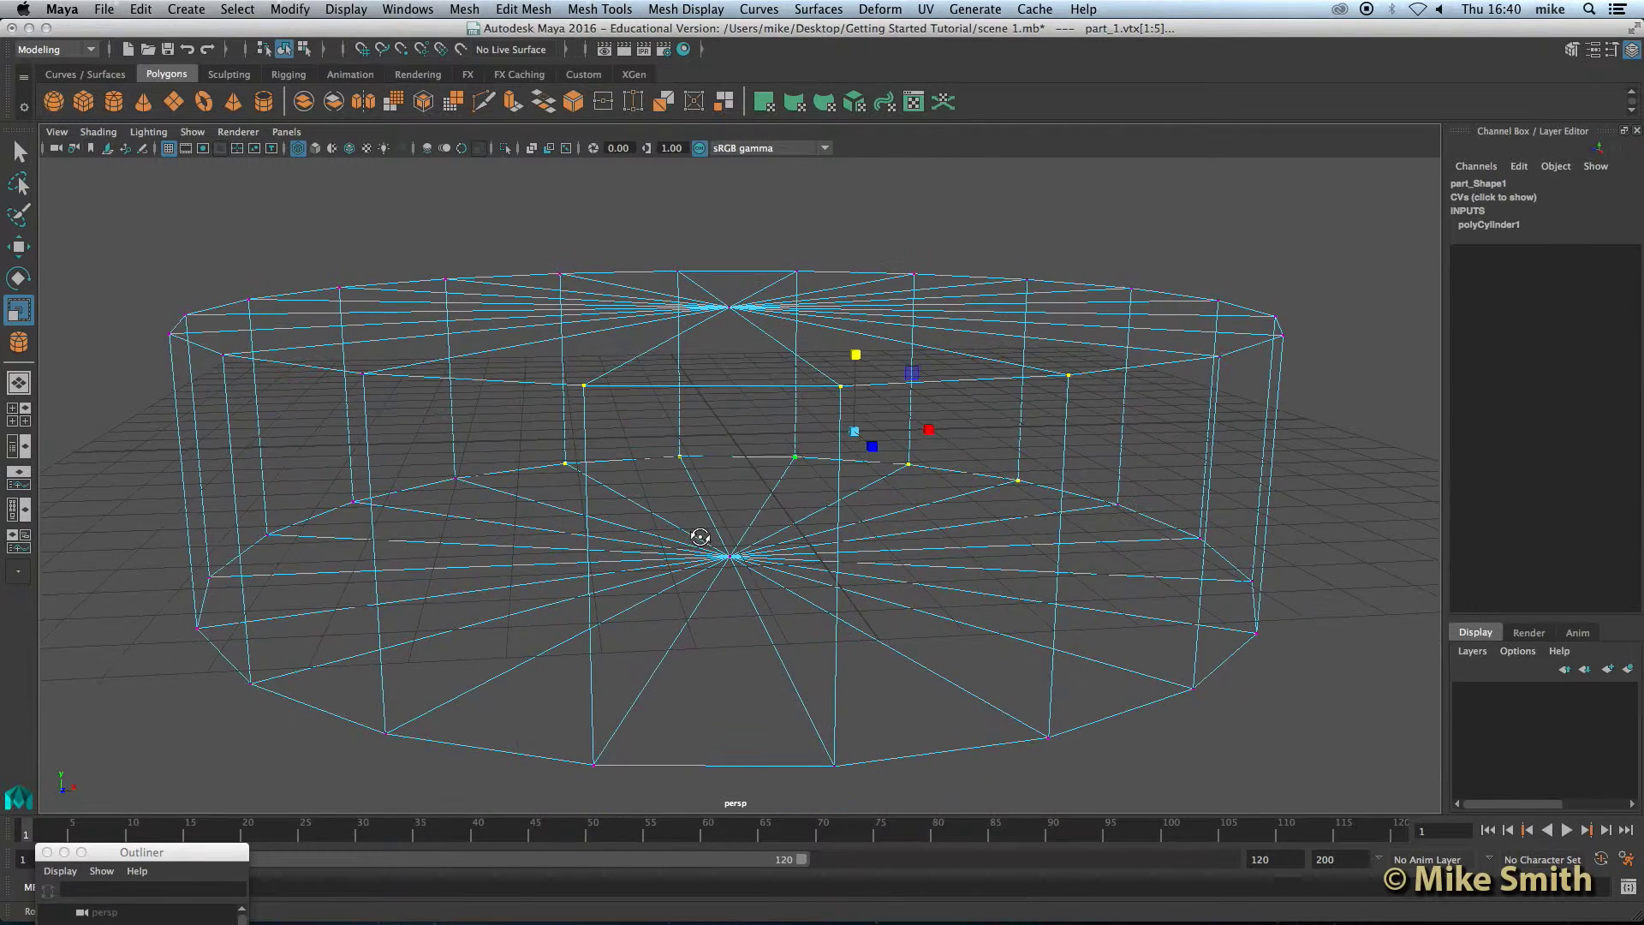
drag(541, 340, 1097, 409)
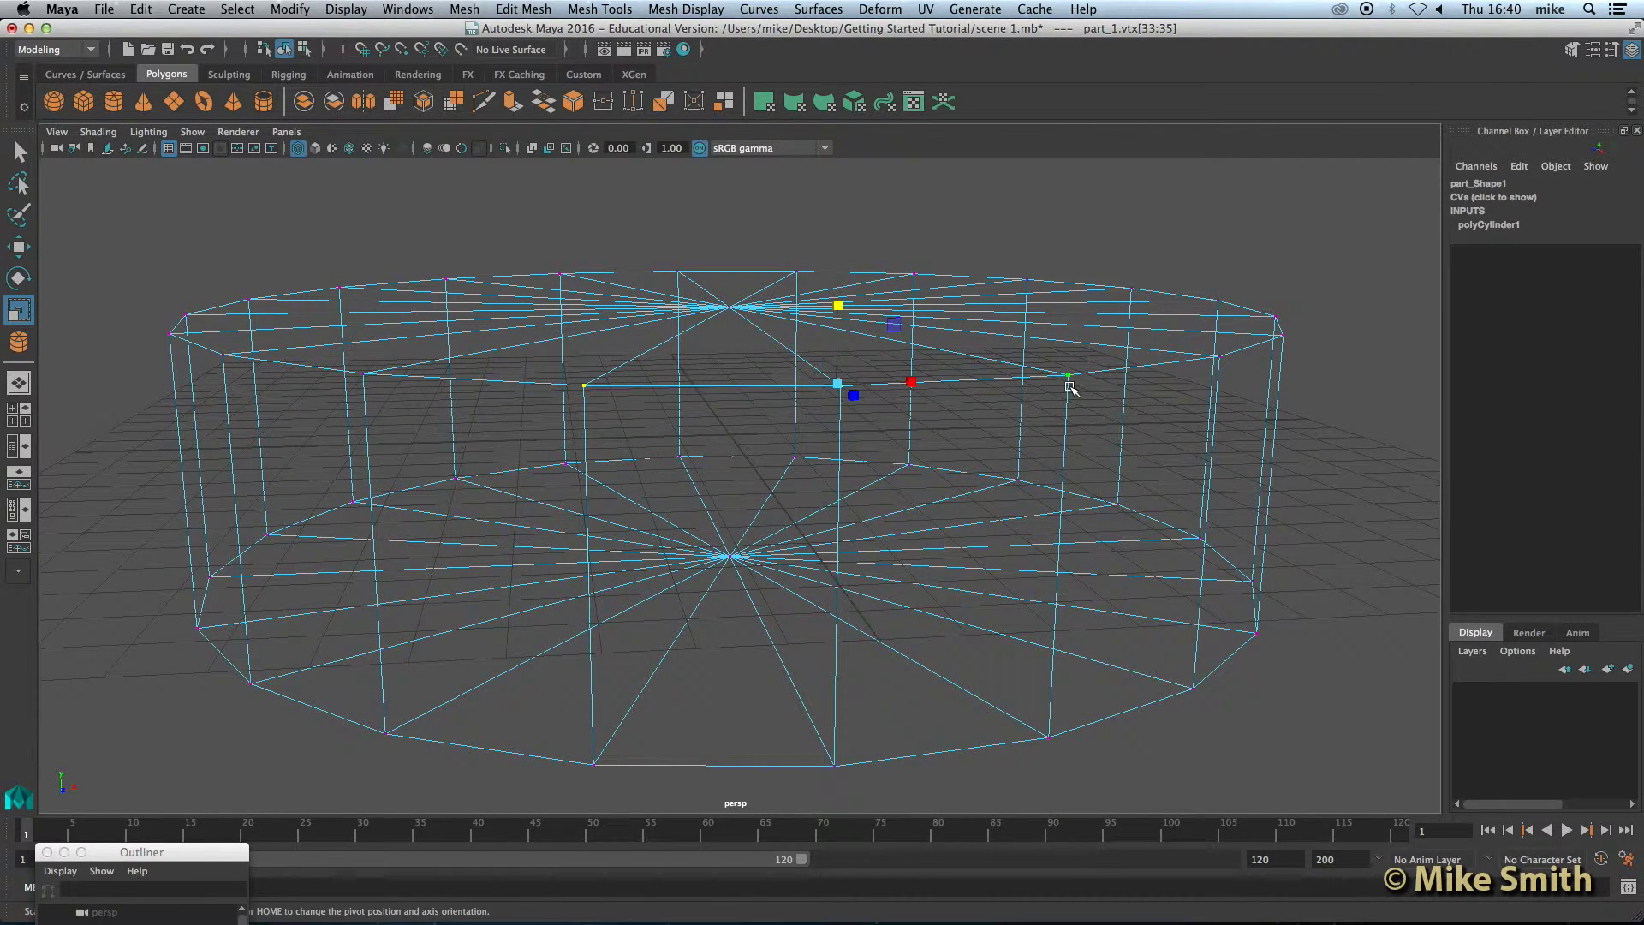
alt+drag(606, 485, 576, 440)
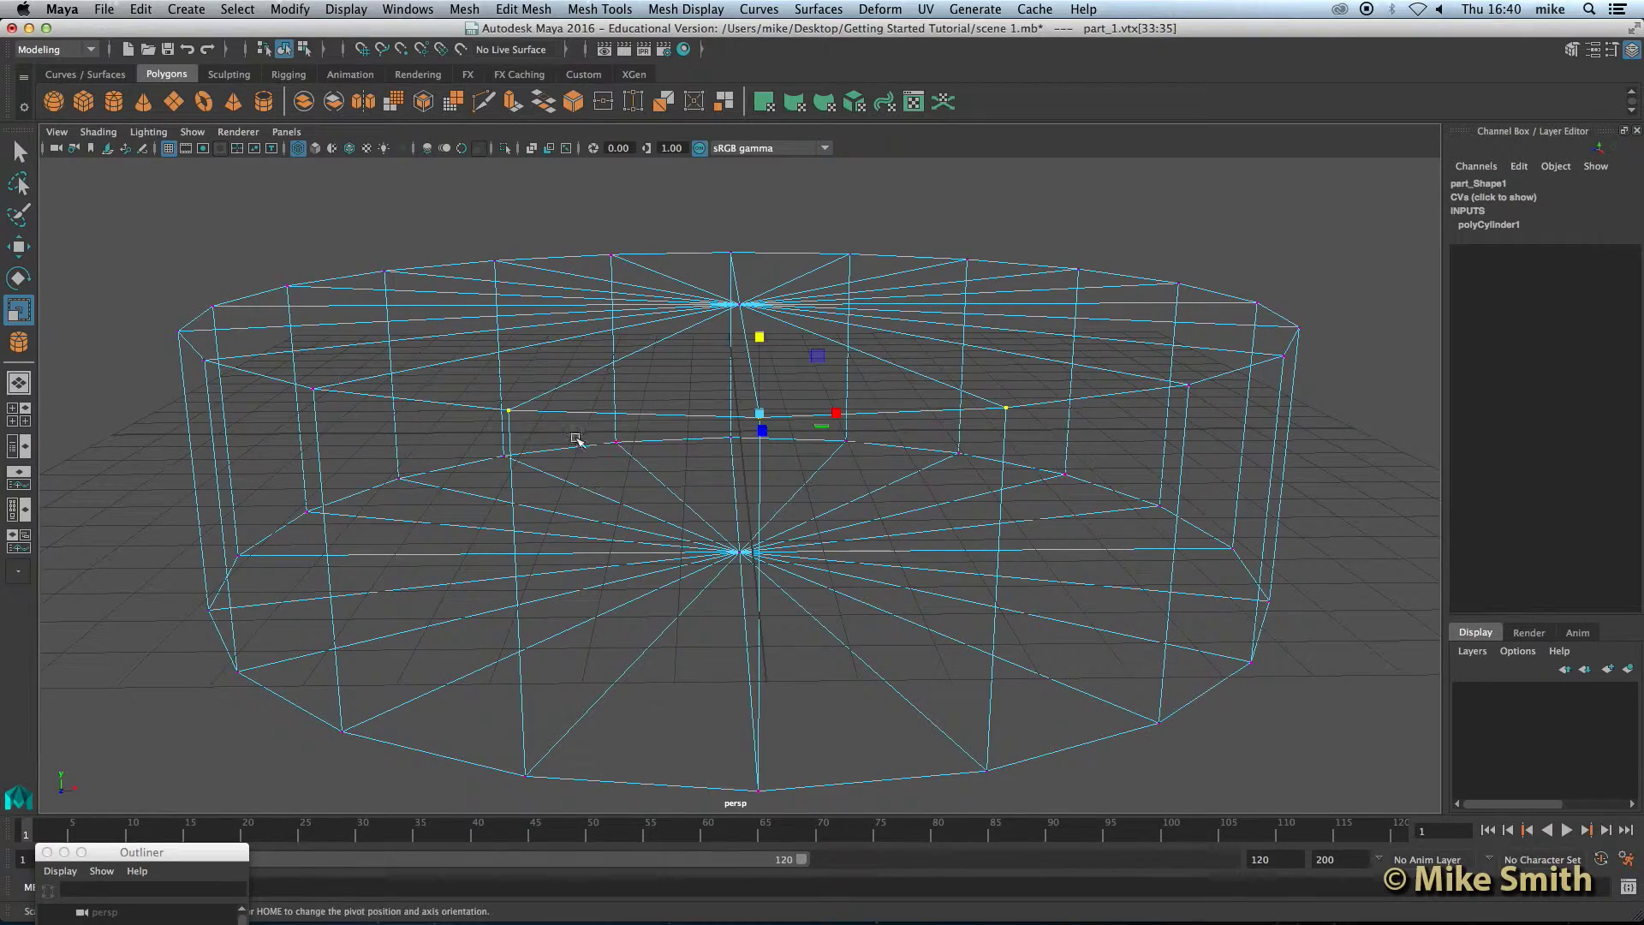
drag(472, 347, 940, 546)
alt+drag(618, 599, 668, 586)
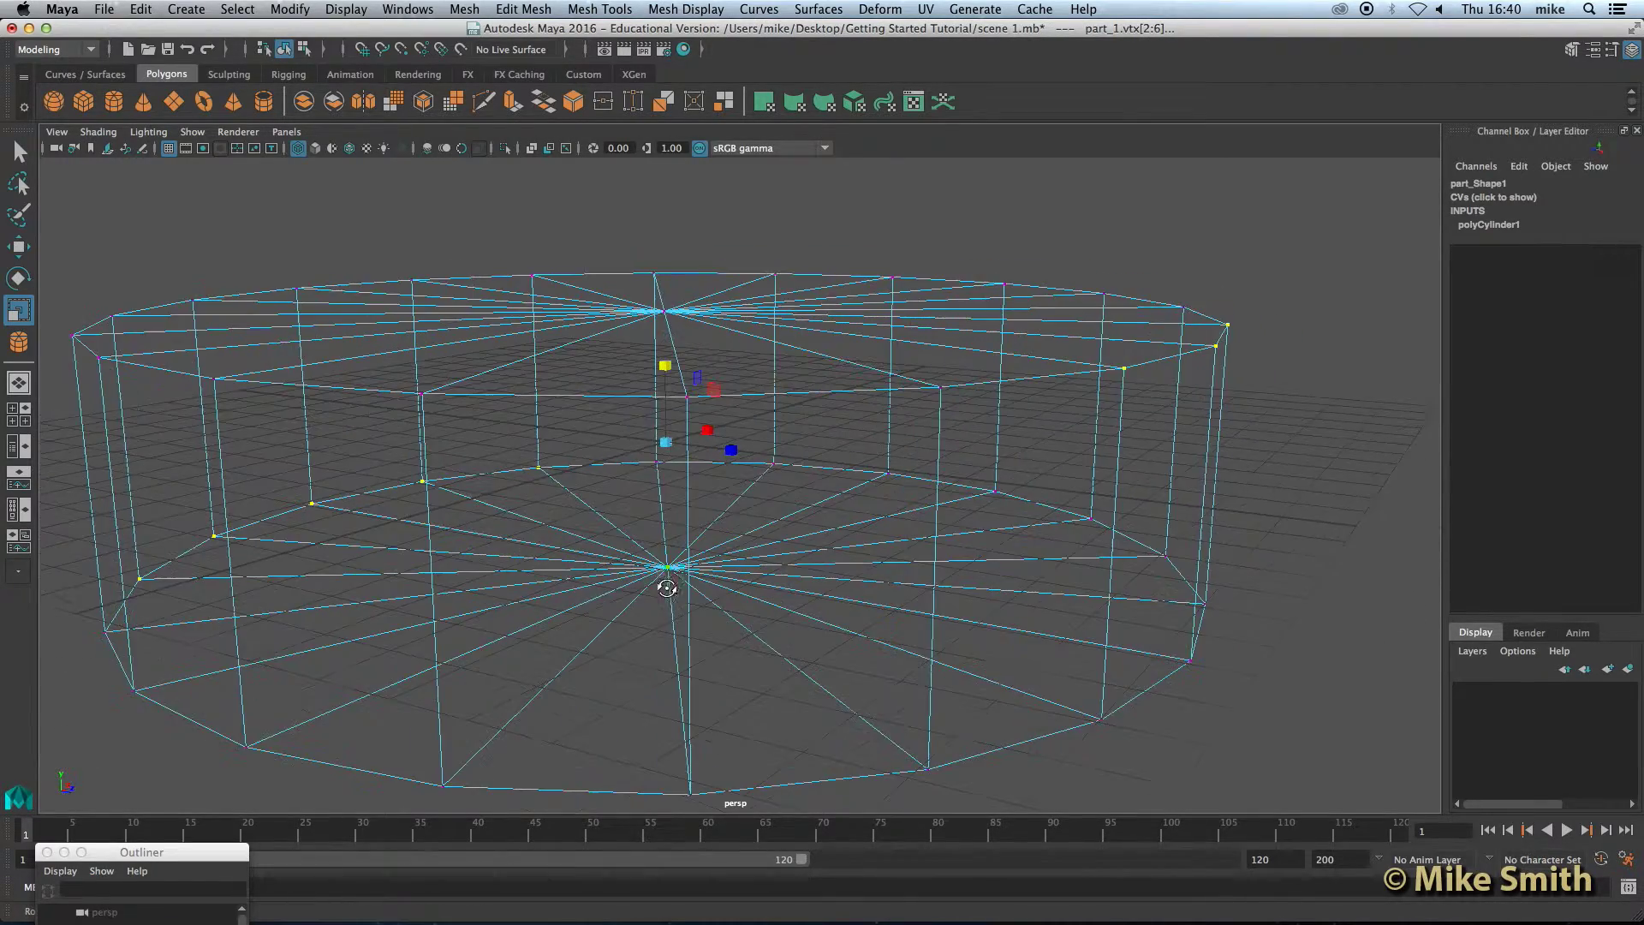
alt+drag(399, 594, 499, 576)
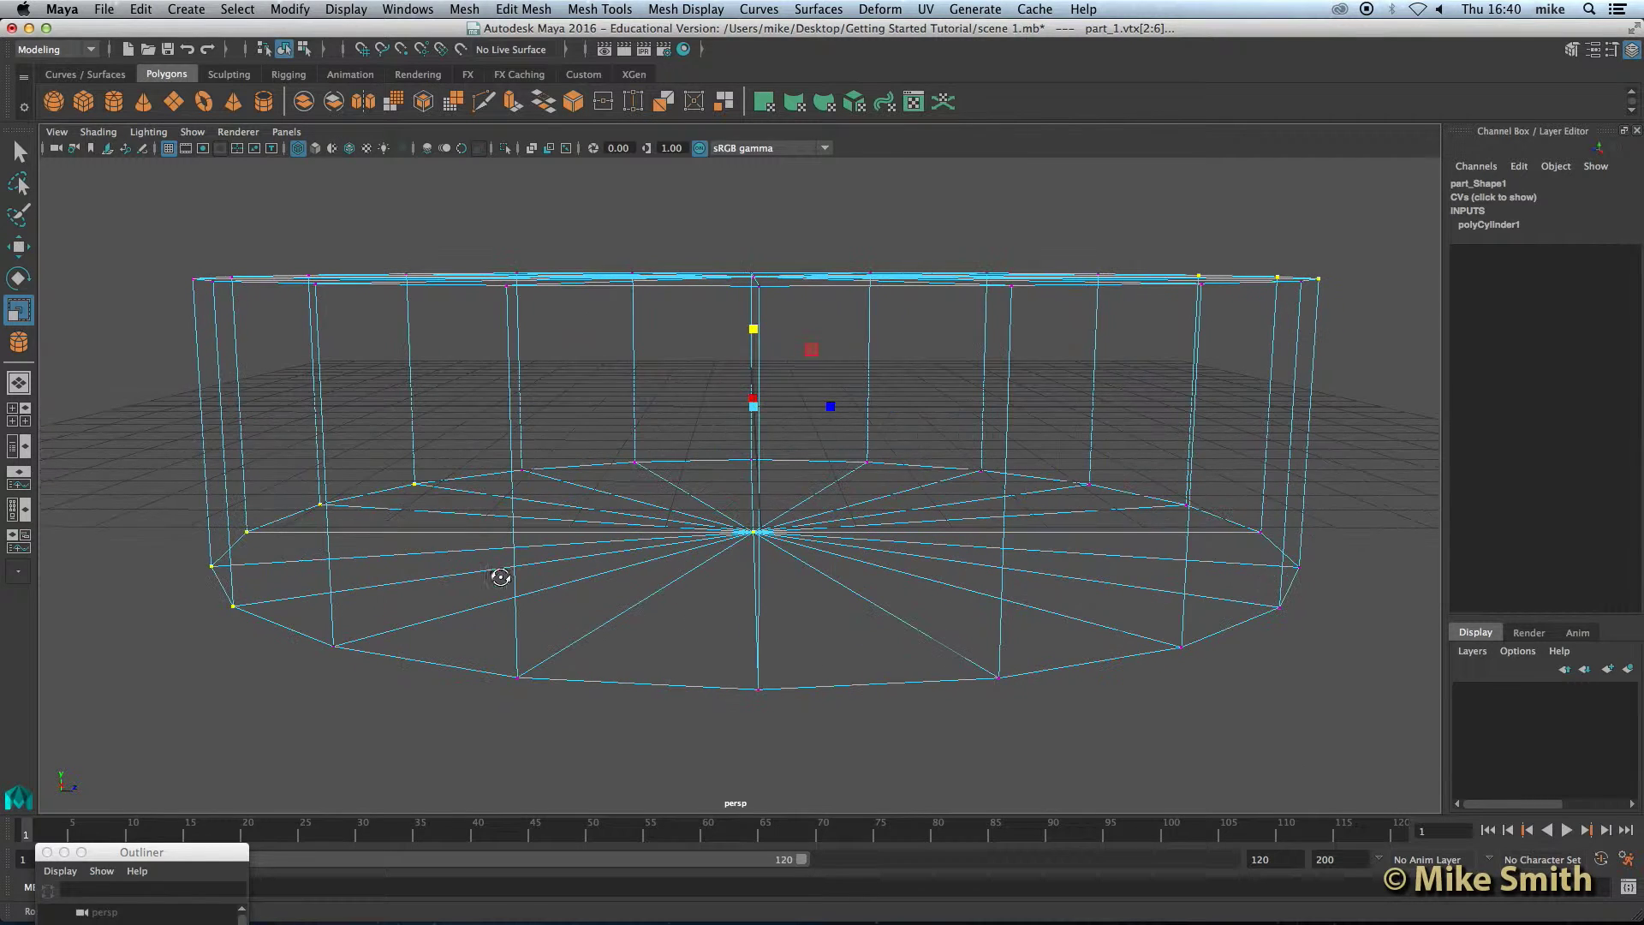
Back in shaded display, deselect the three bottom-rim vertices, keeping only the top-rim ones
key(5)
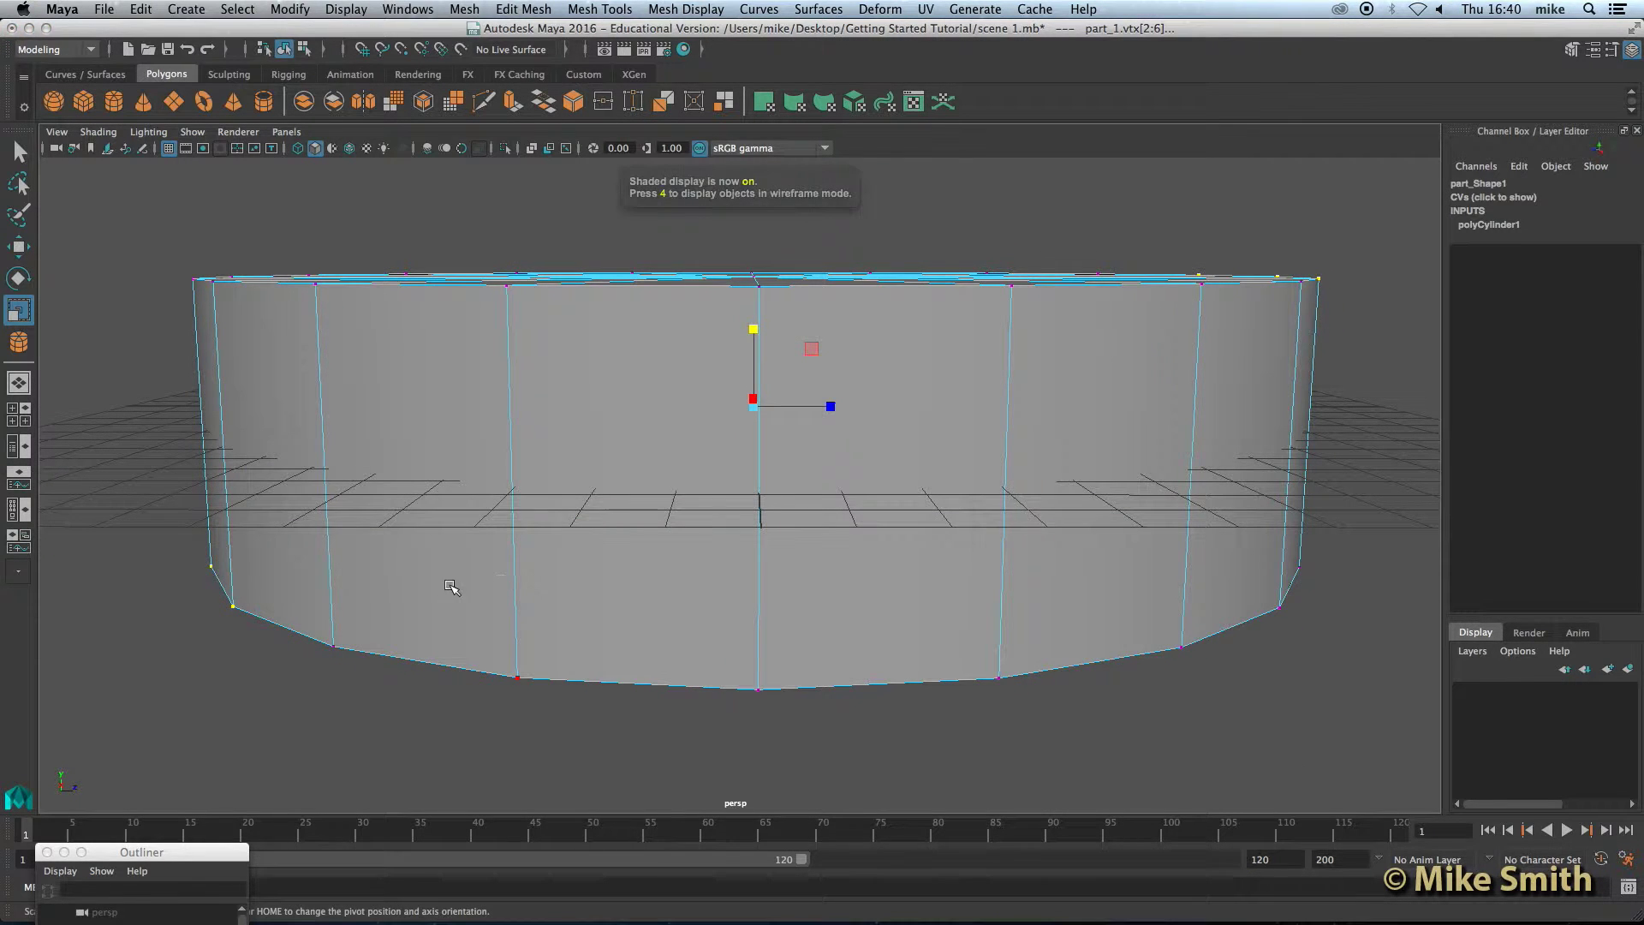
alt+drag(331, 598, 349, 594)
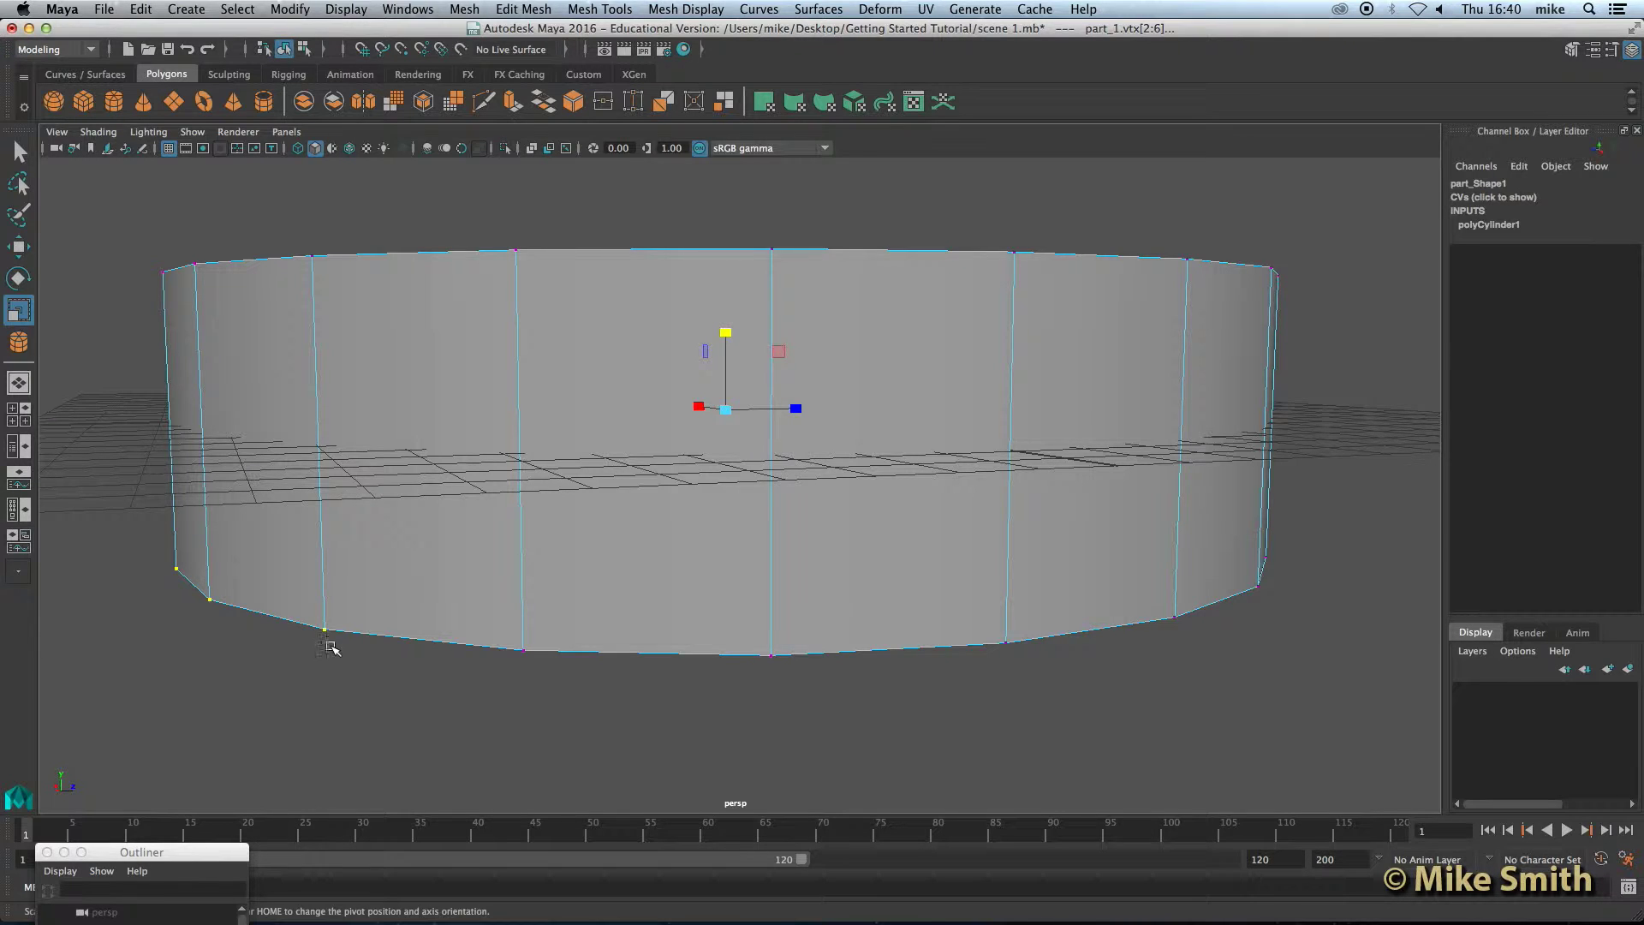
ctrl+click(326, 629)
ctrl+click(209, 599)
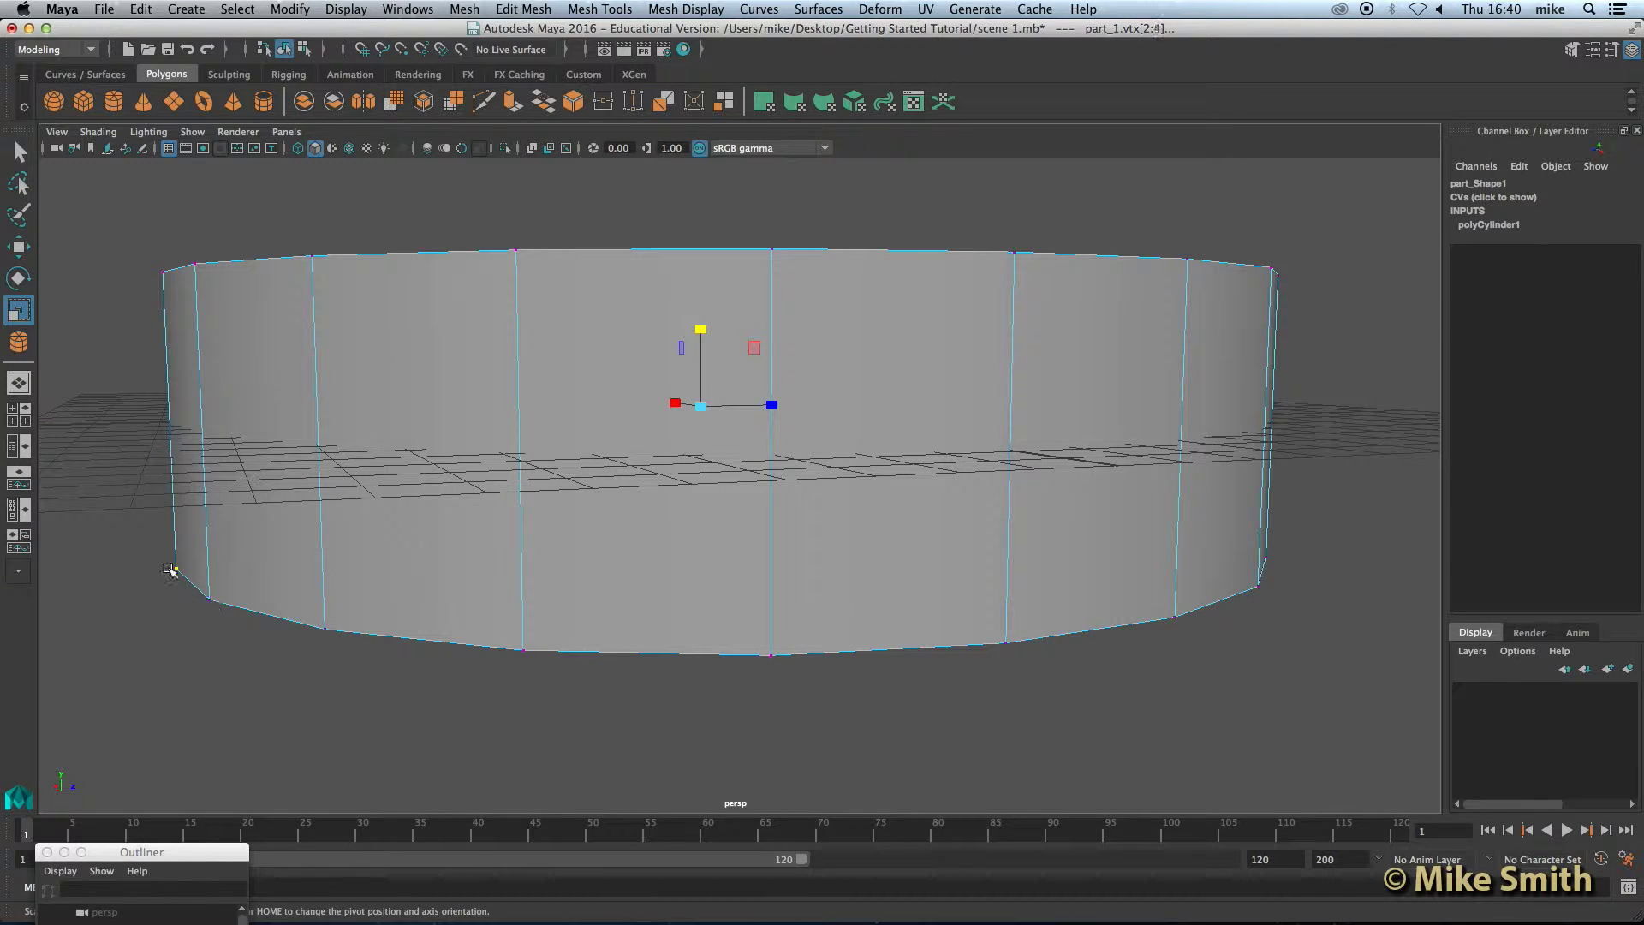
ctrl+click(177, 570)
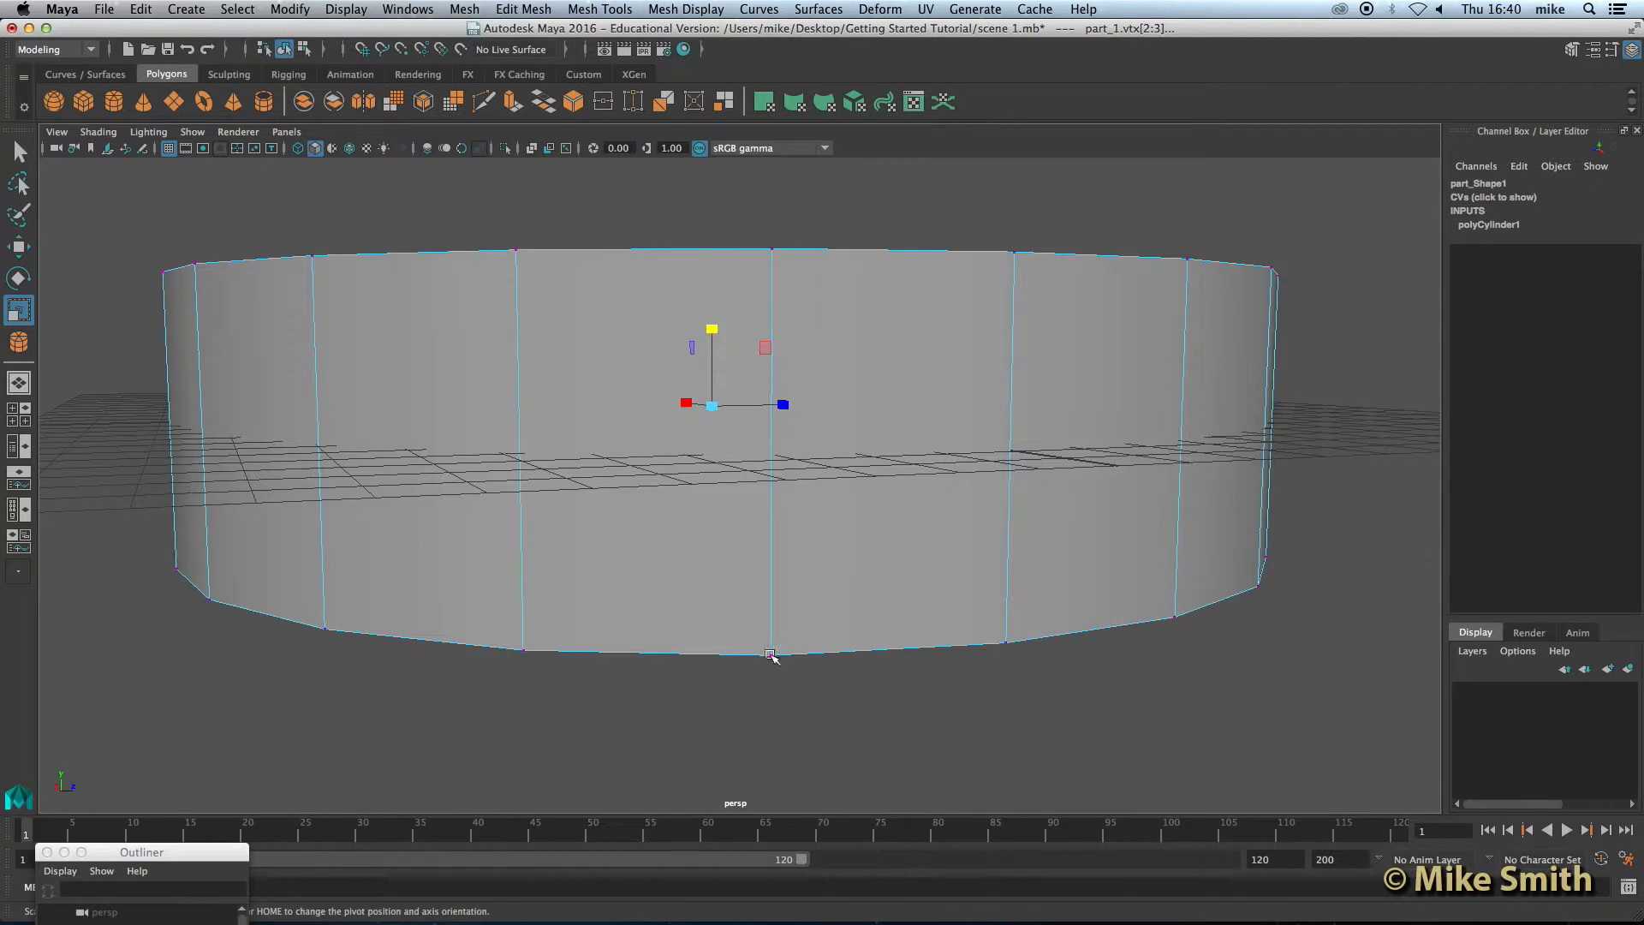
alt+drag(771, 655, 837, 528)
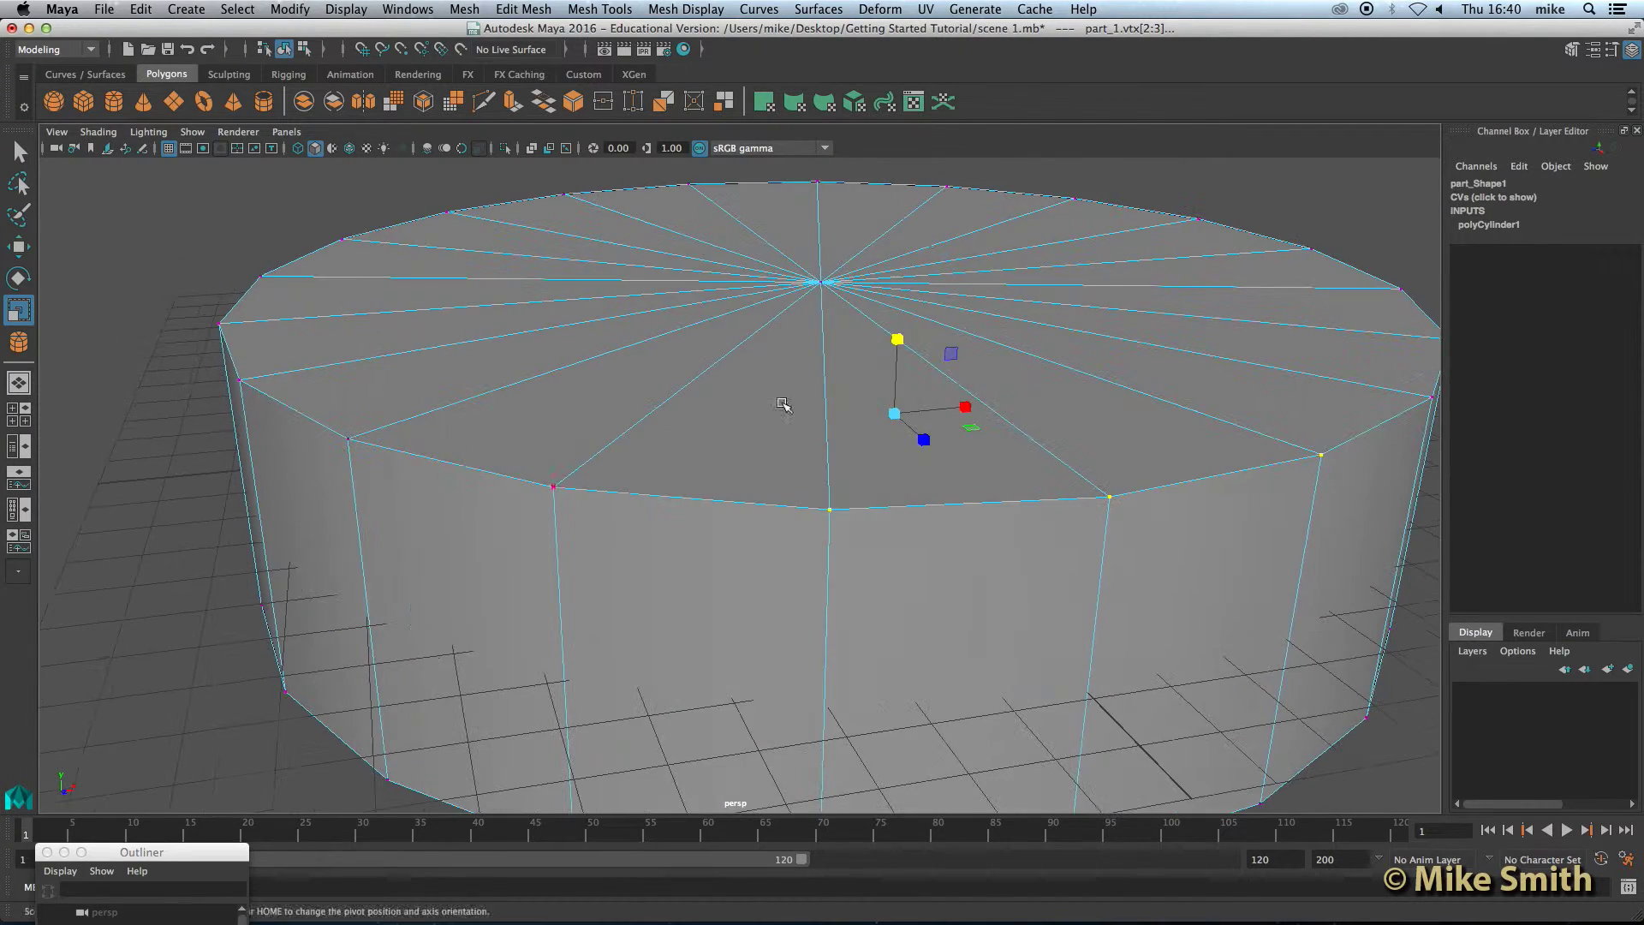
alt+right_drag(782, 404, 733, 425)
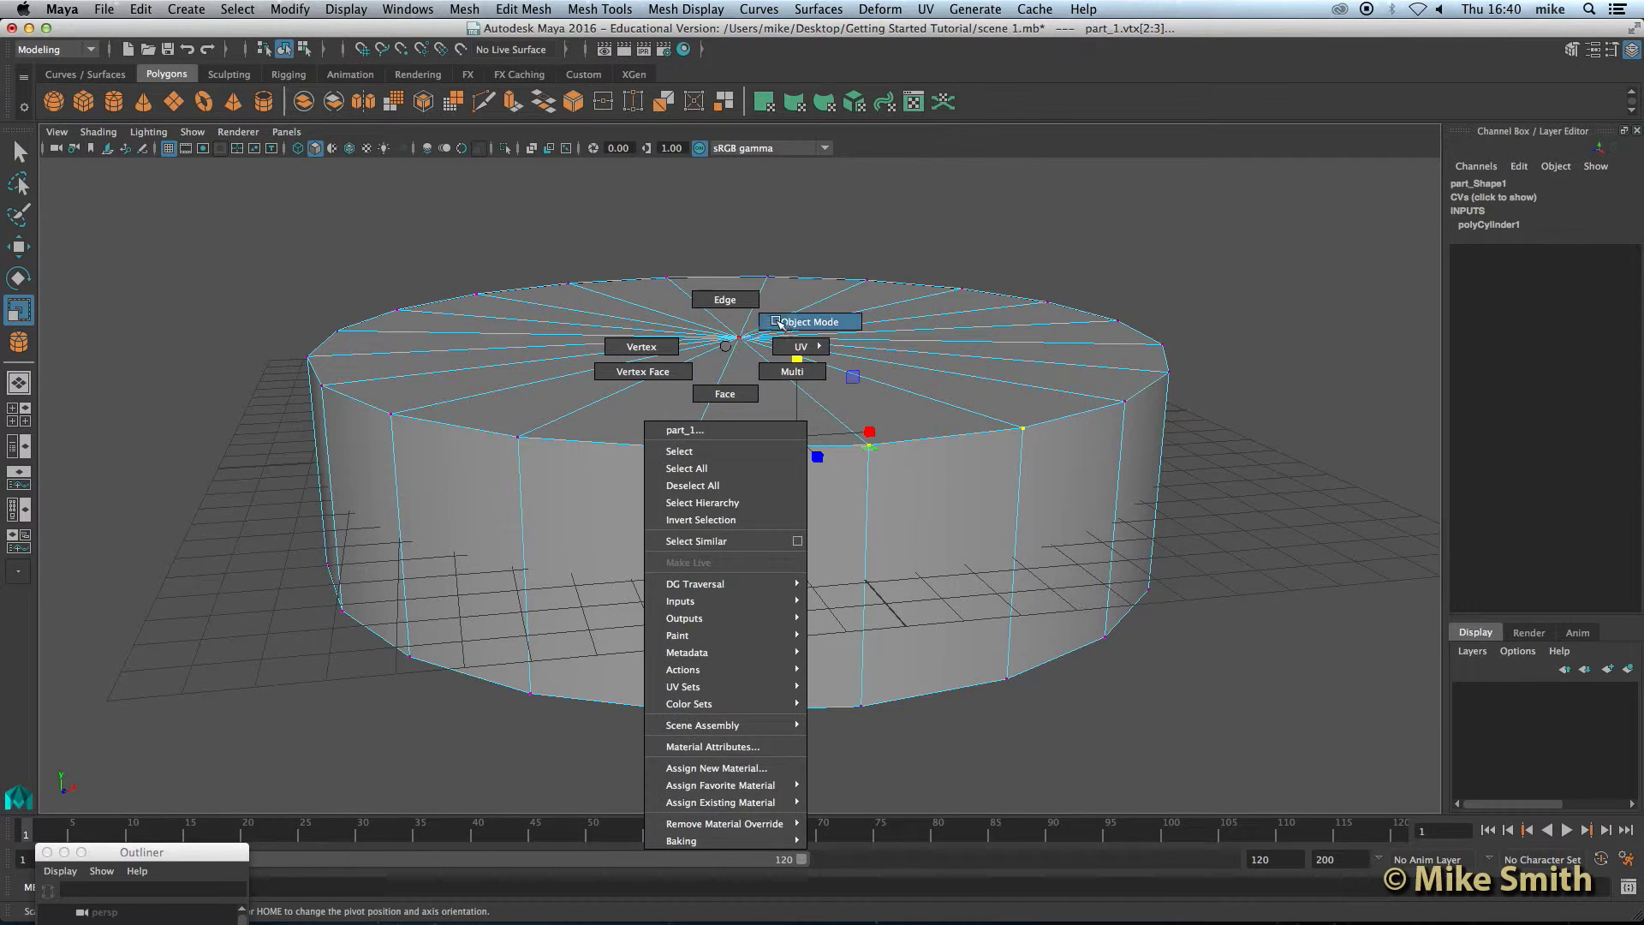
Return to Object Mode, draw and delete a test polygon plane, and reselect part_1
click(779, 324)
click(750, 363)
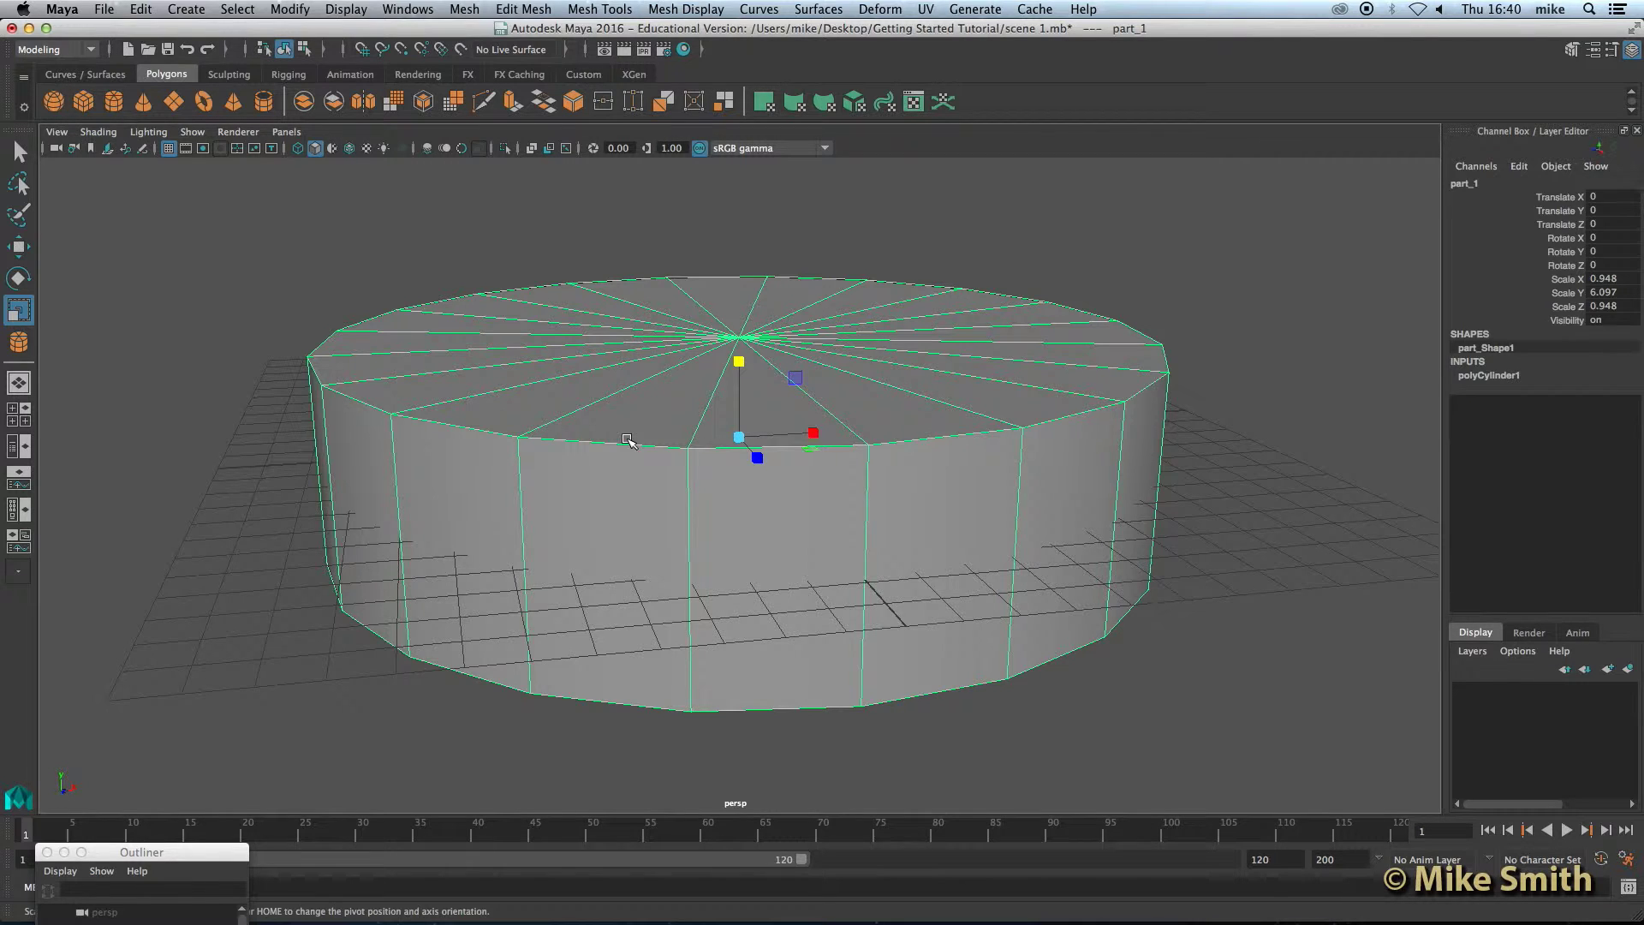
click(174, 102)
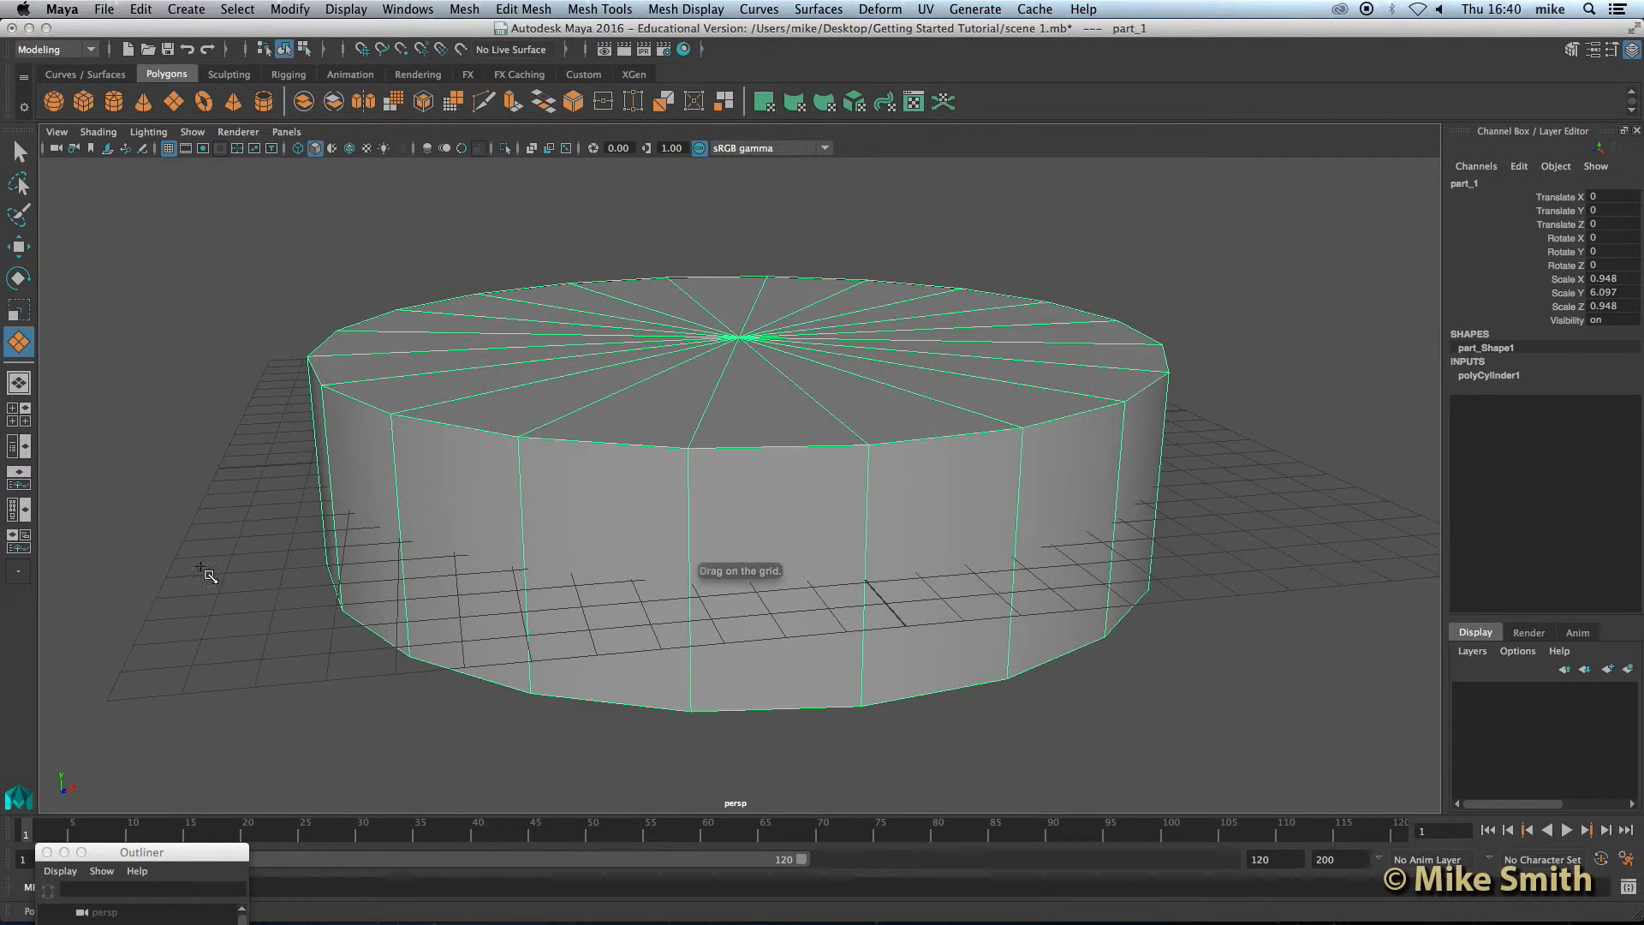
drag(190, 564, 247, 732)
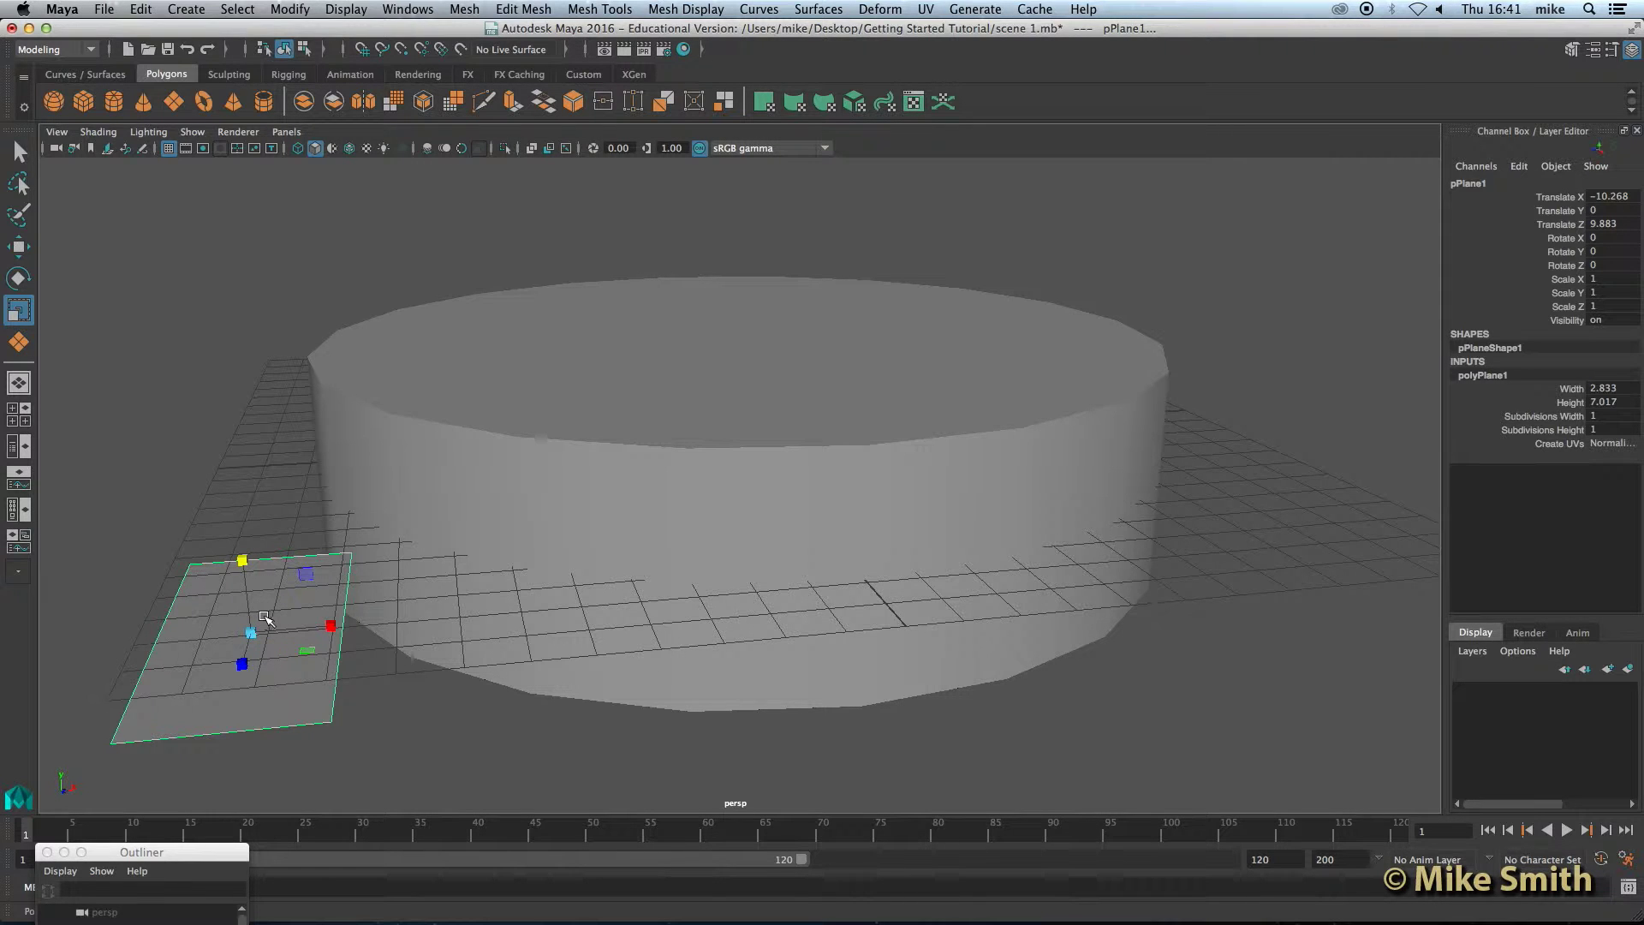
key(Delete)
click(600, 441)
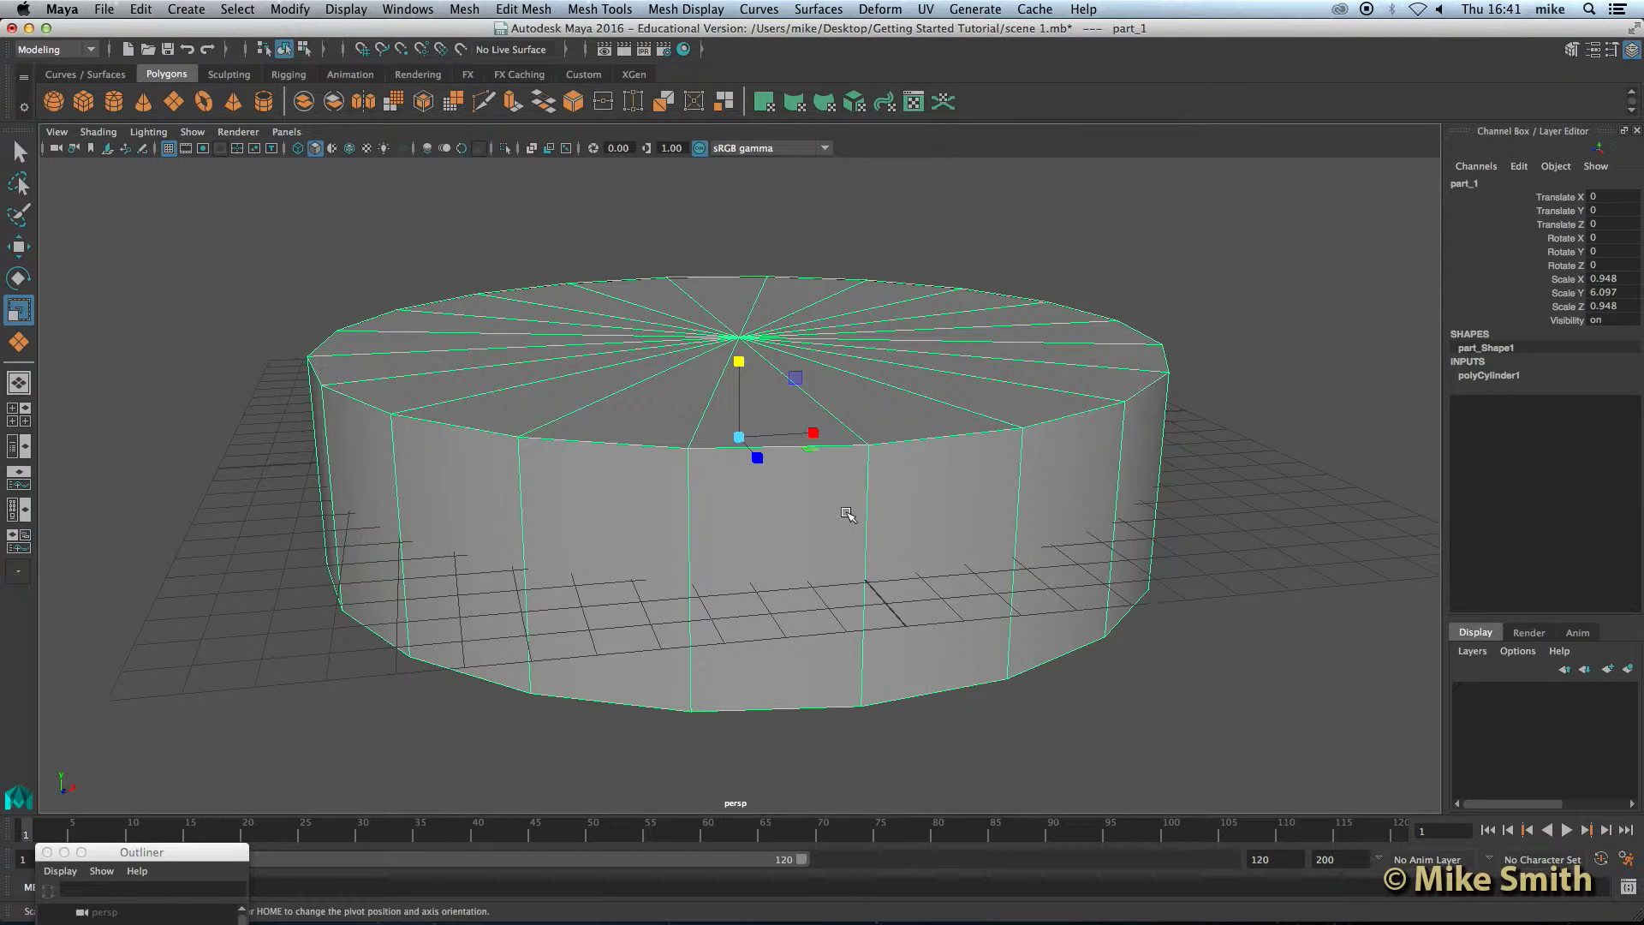
Switch to the Select tool and drag polyCylinder1's Subdivisions Axis down to 18 sides
alt+middle_drag(844, 505, 781, 503)
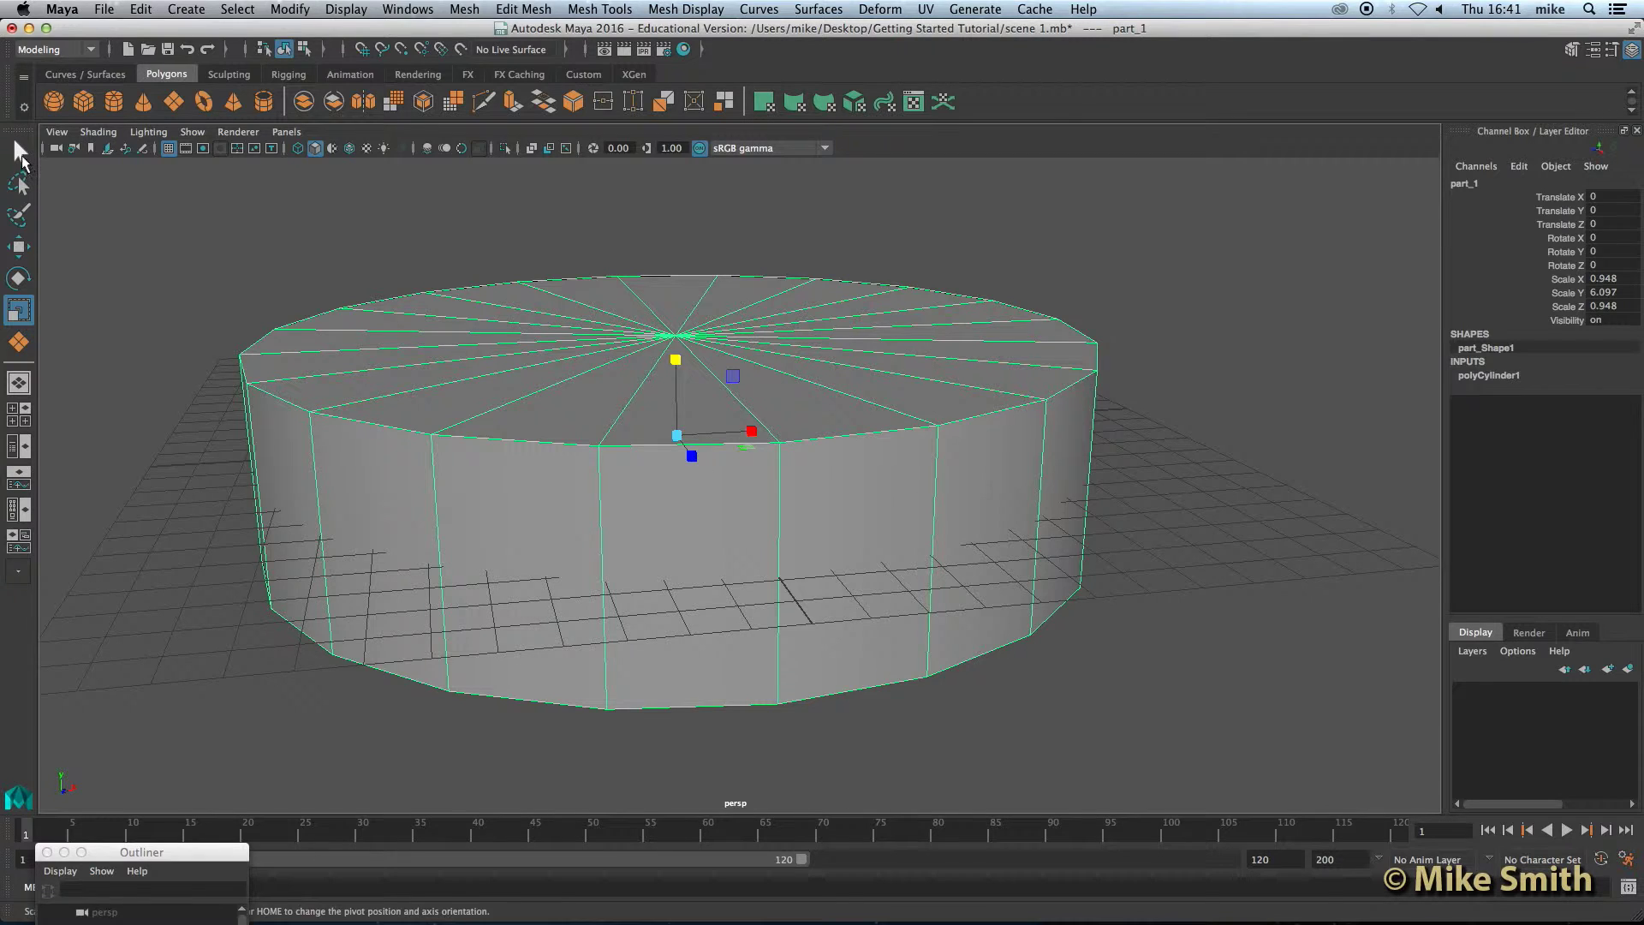
click(21, 154)
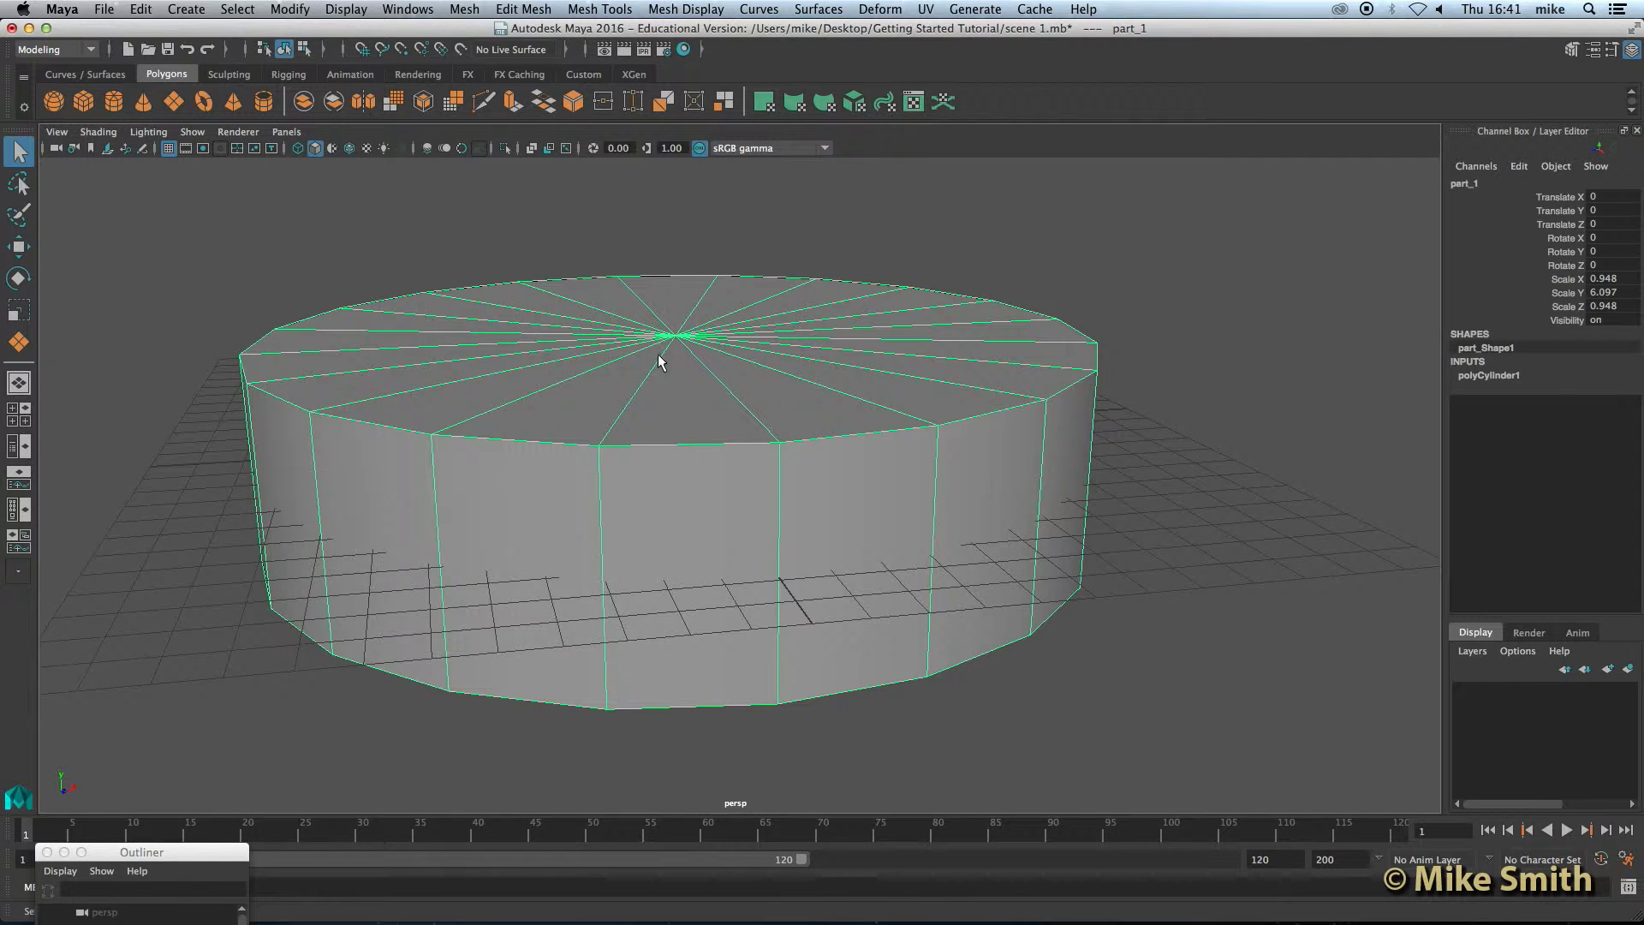
alt+drag(684, 423, 674, 415)
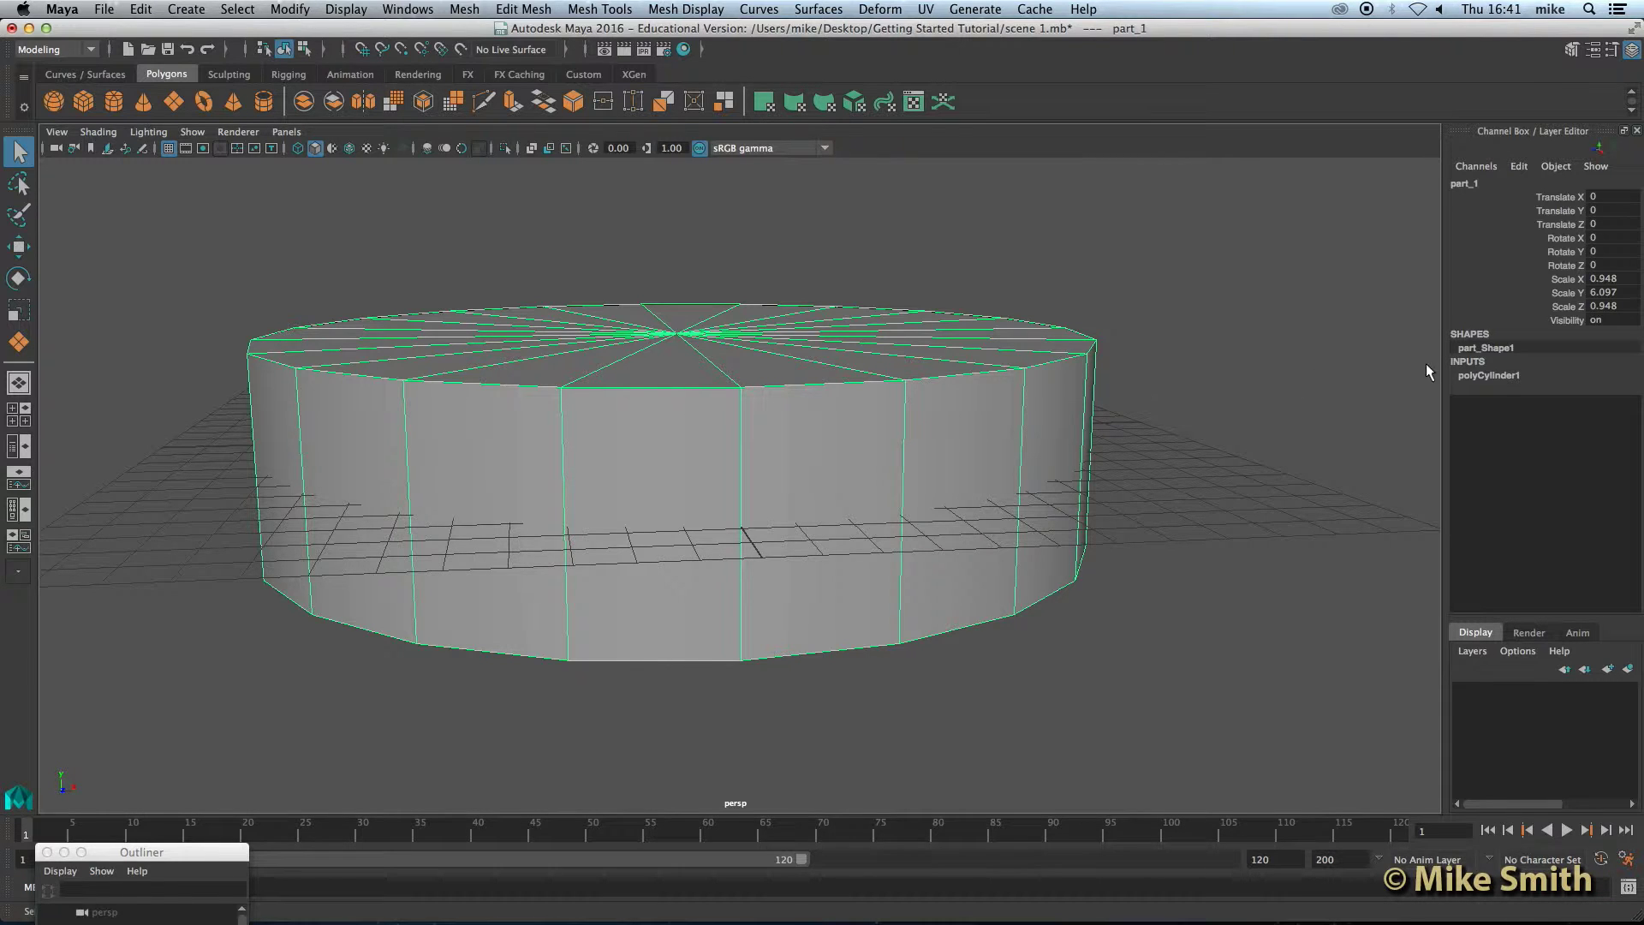
click(1491, 379)
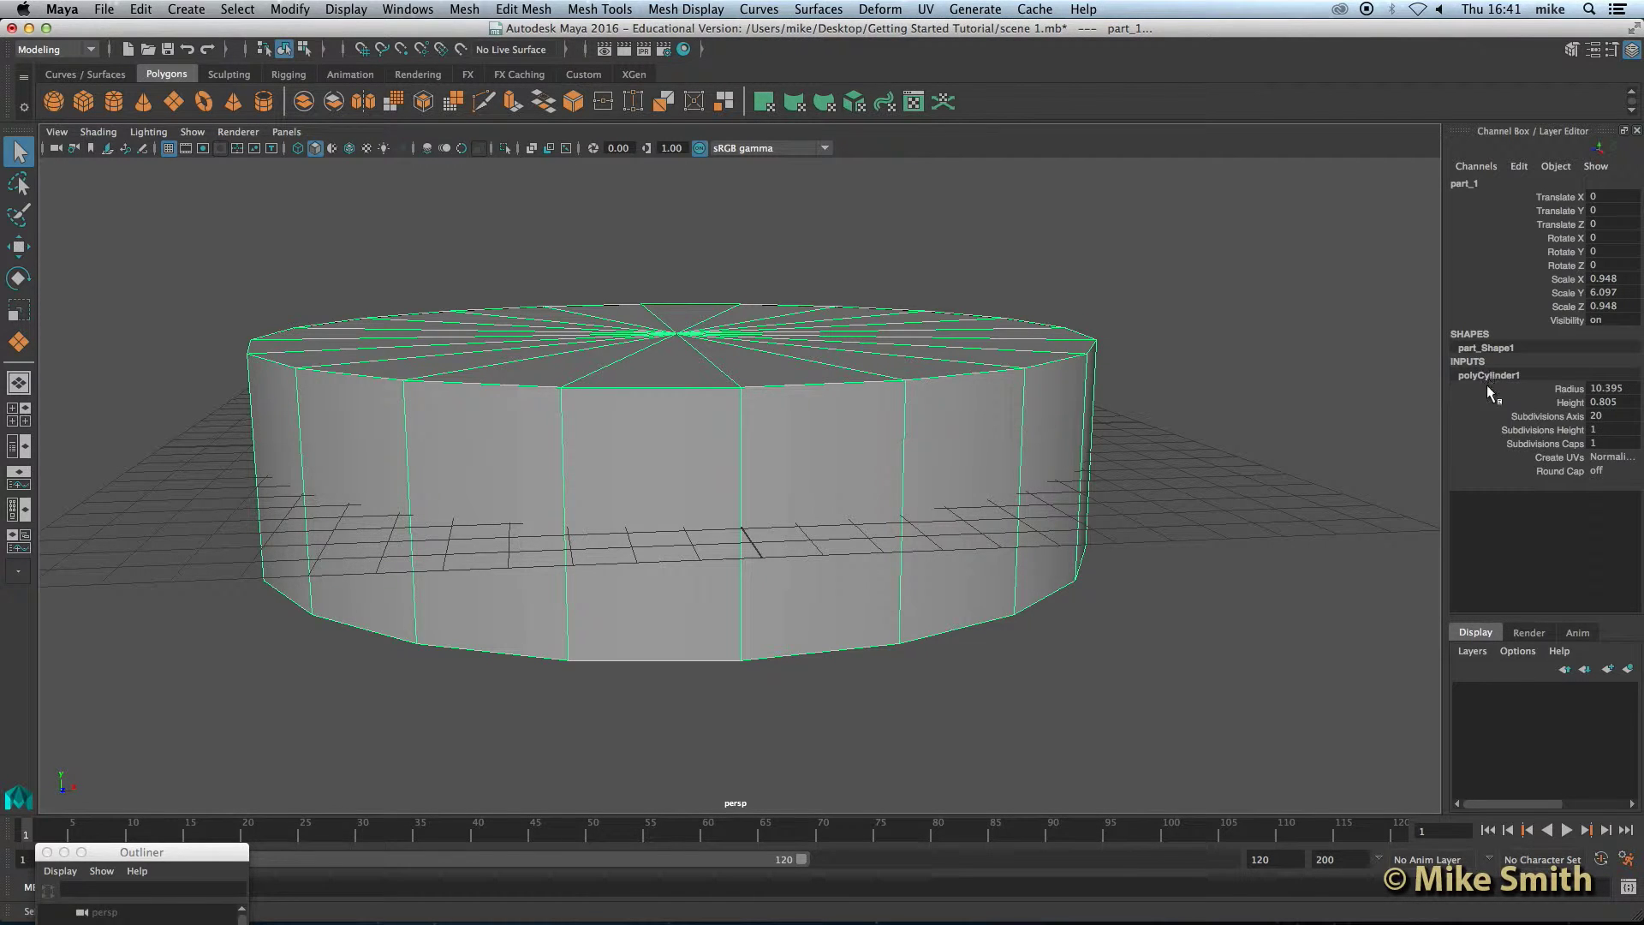
click(1553, 416)
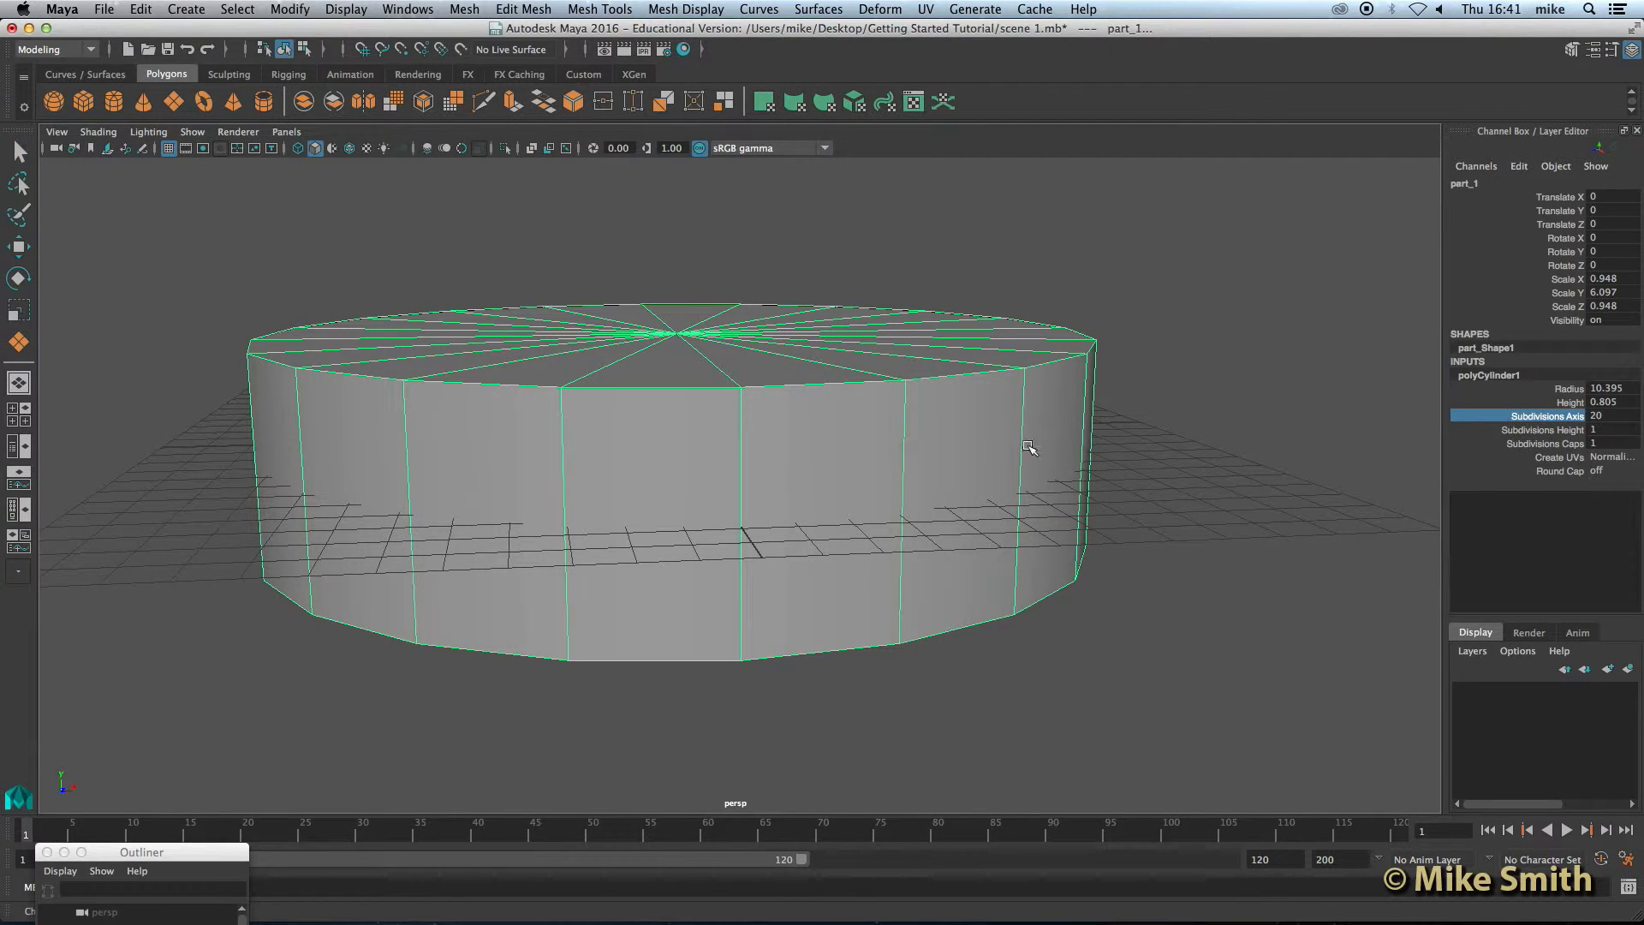
middle_drag(1027, 455, 925, 461)
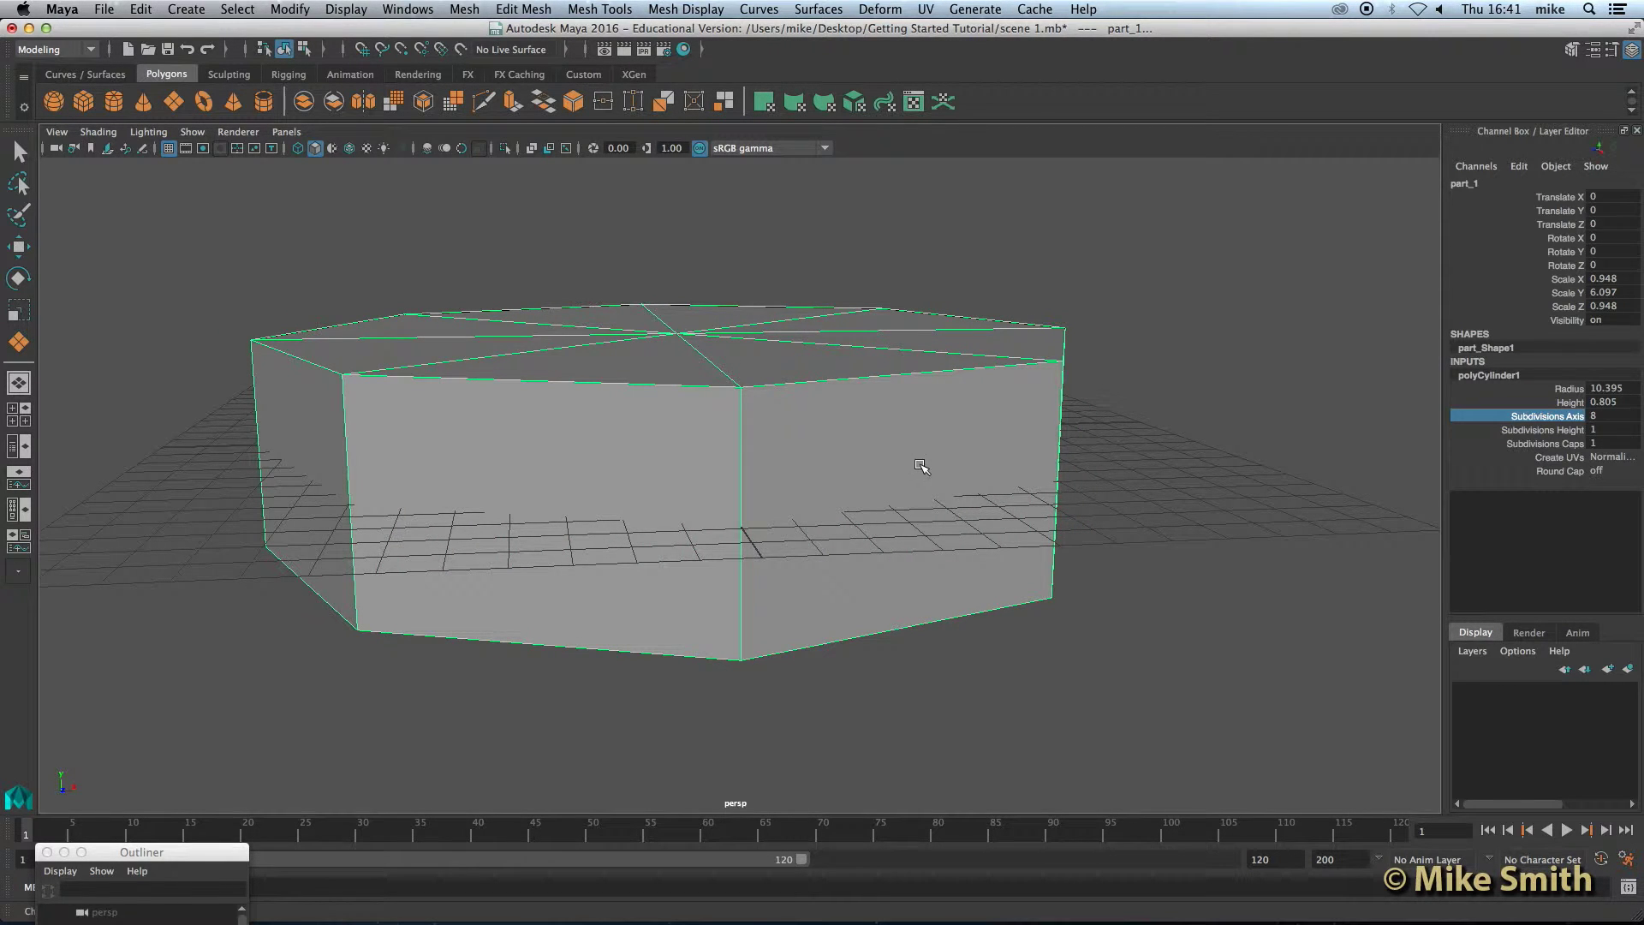
alt+drag(919, 465, 714, 360)
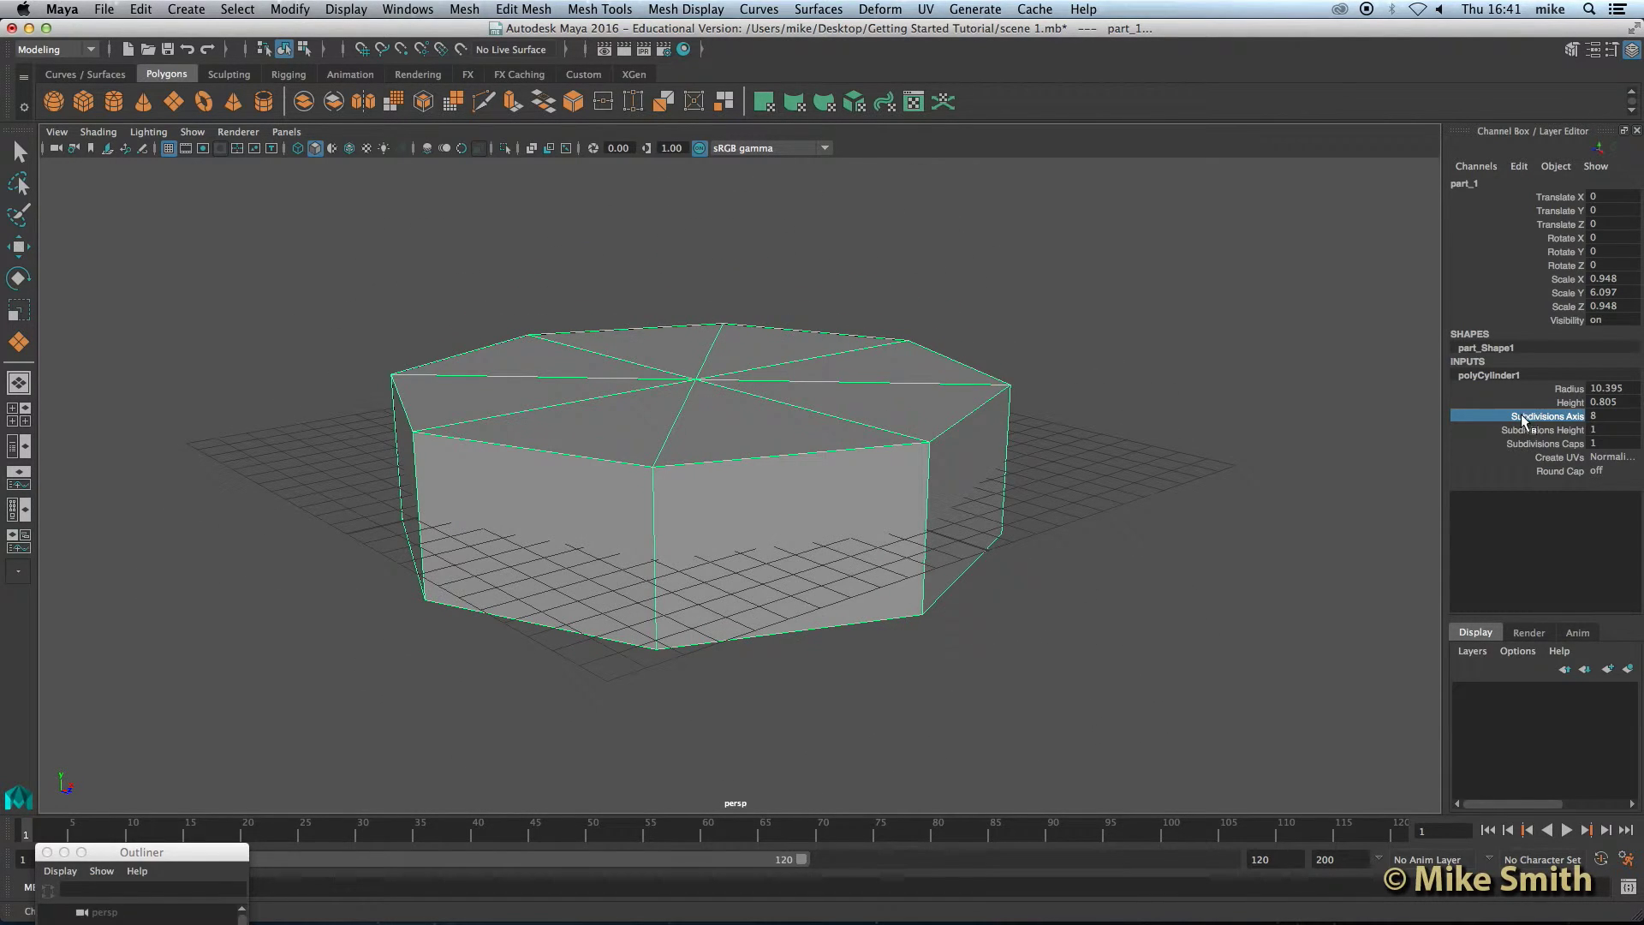
middle_drag(767, 496, 852, 541)
alt+drag(920, 470, 600, 360)
Type 20 into Subdivisions Axis to restore the cylinder's 20 sides
double_click(1606, 416)
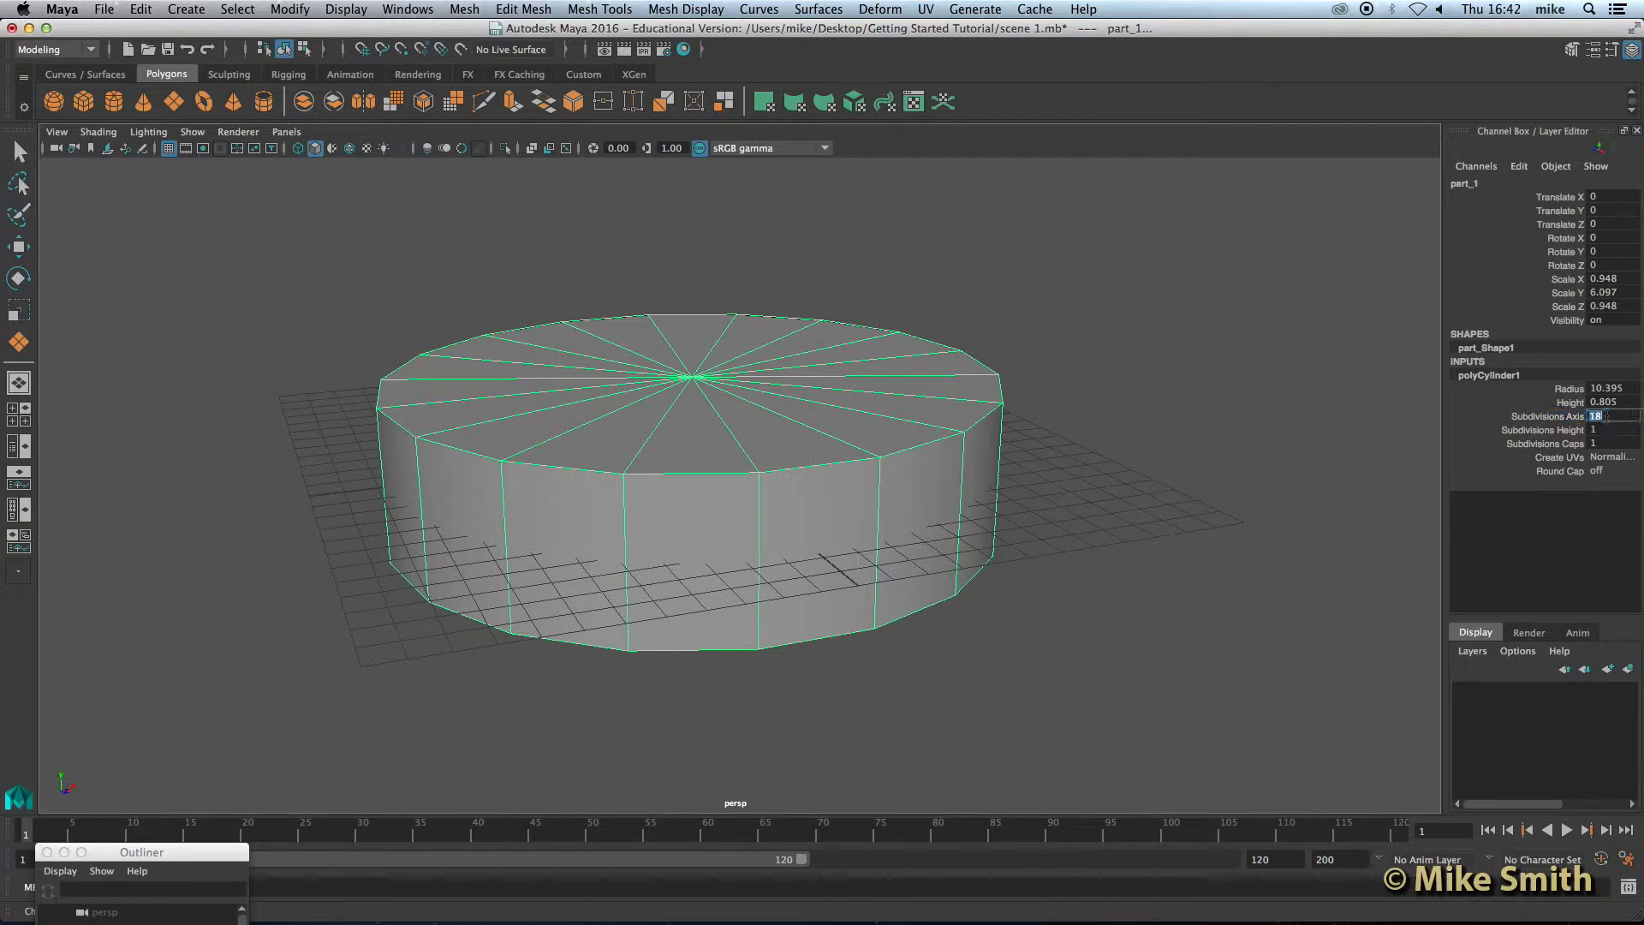
text(20)
key(Return)
alt+drag(676, 422, 707, 380)
alt+middle_drag(707, 379, 750, 401)
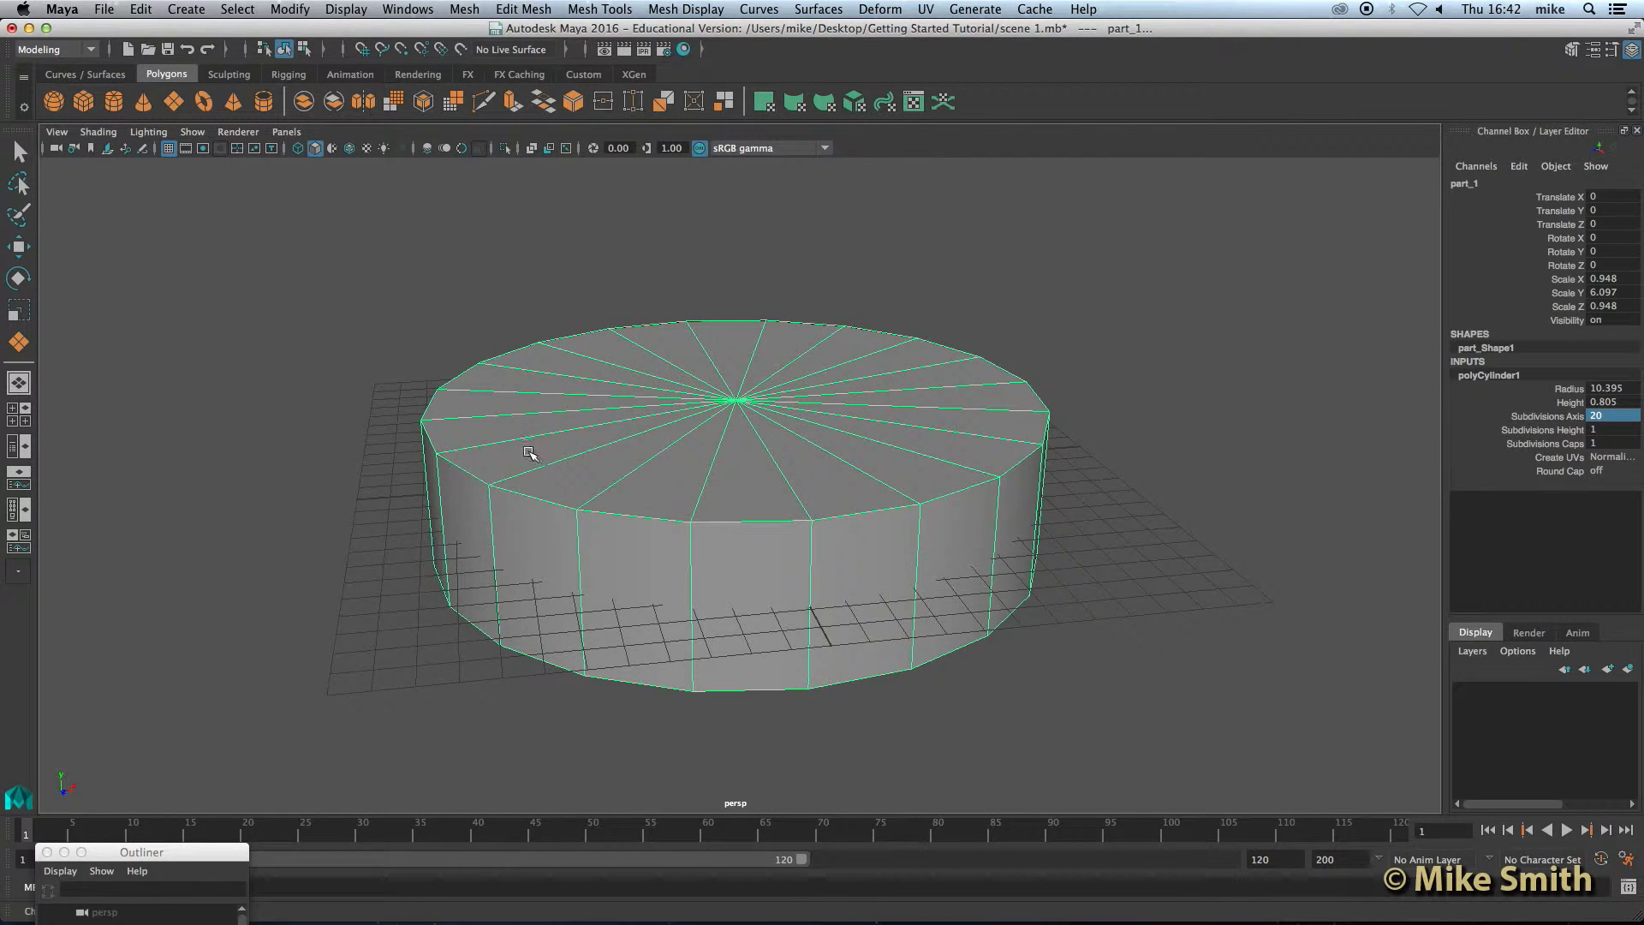
In vertex mode, select eight alternate vertices around the cylinder's top rim
right_drag(542, 413, 471, 423)
alt+drag(666, 459, 682, 589)
click(684, 575)
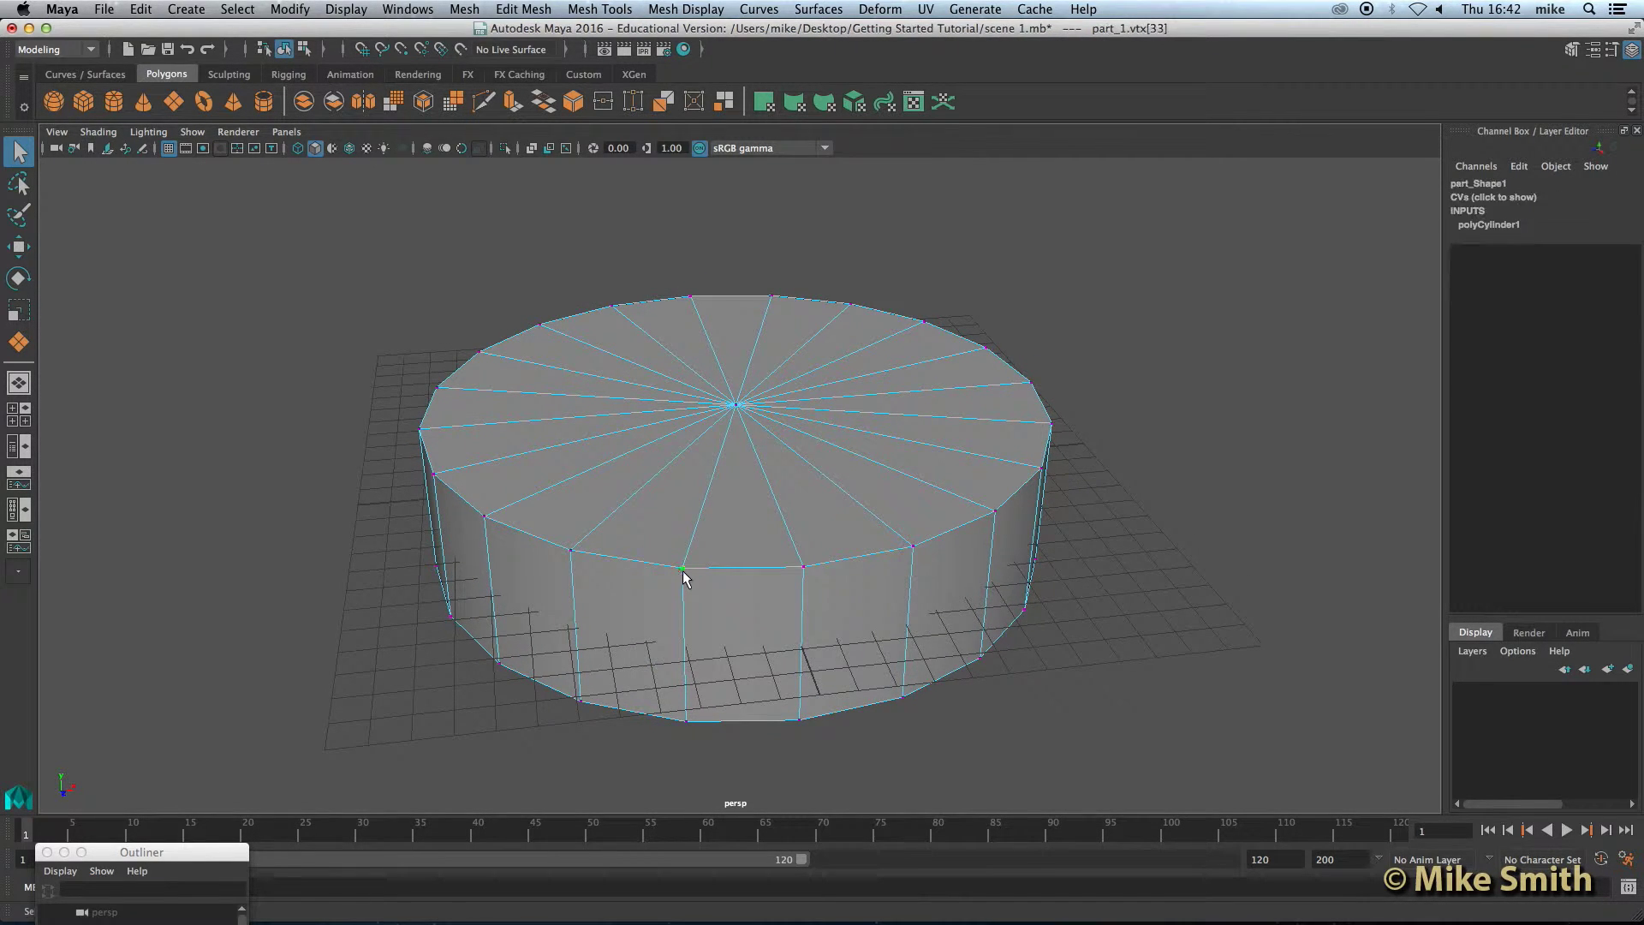
shift+click(913, 548)
shift+click(1041, 469)
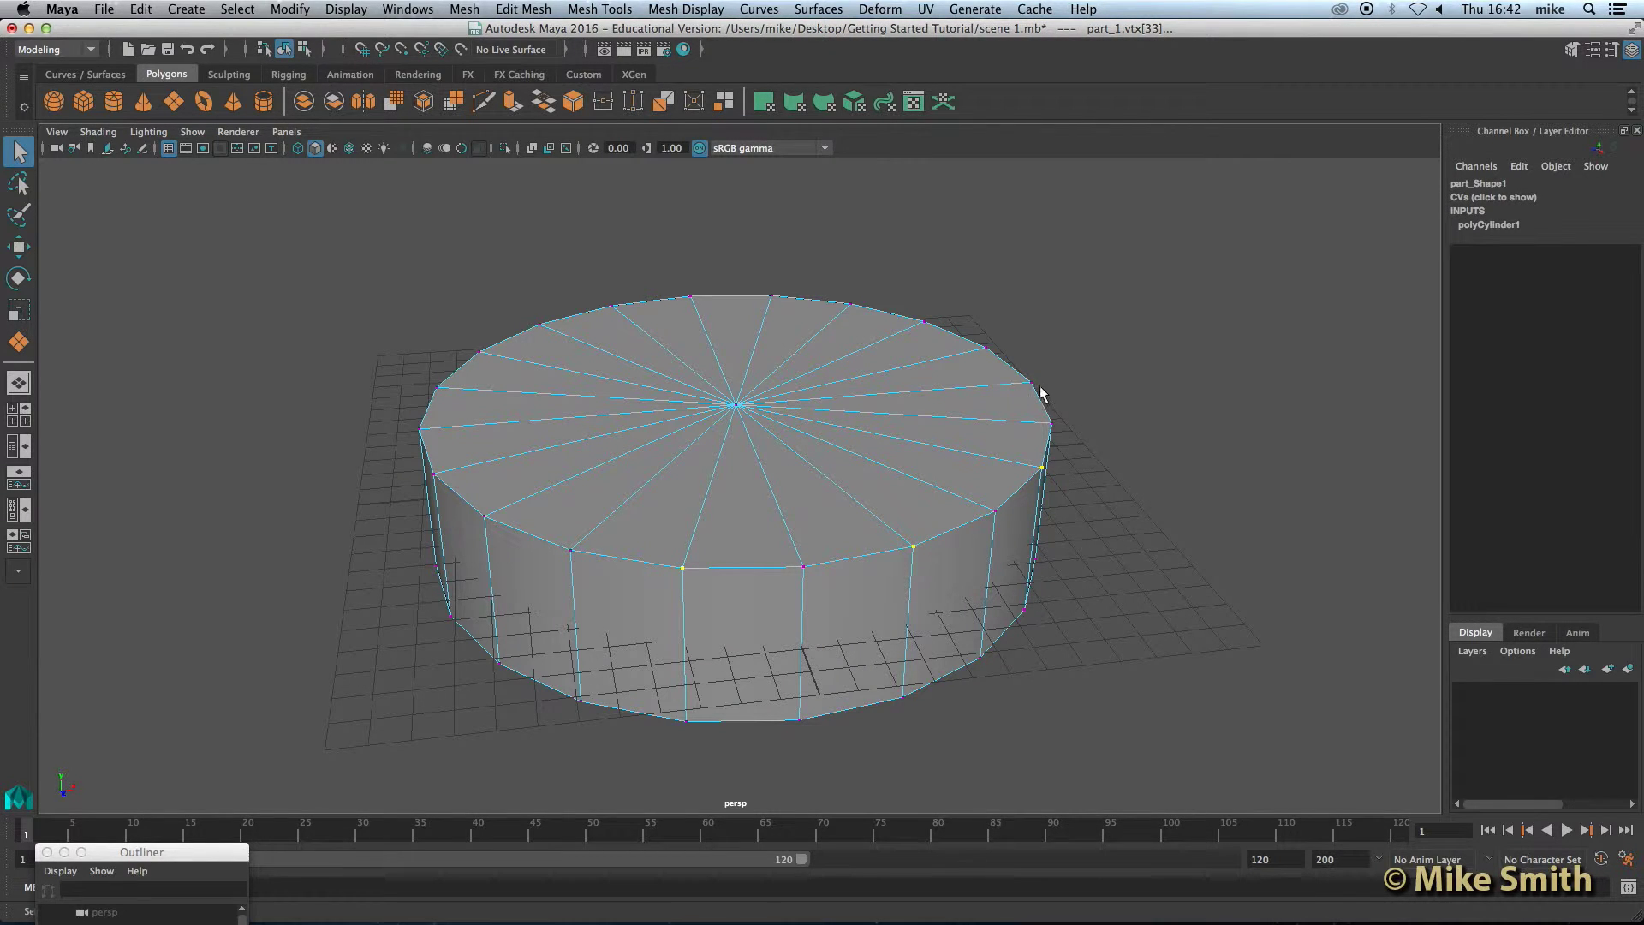
shift+click(924, 322)
shift+click(771, 297)
shift+click(613, 307)
shift+click(479, 352)
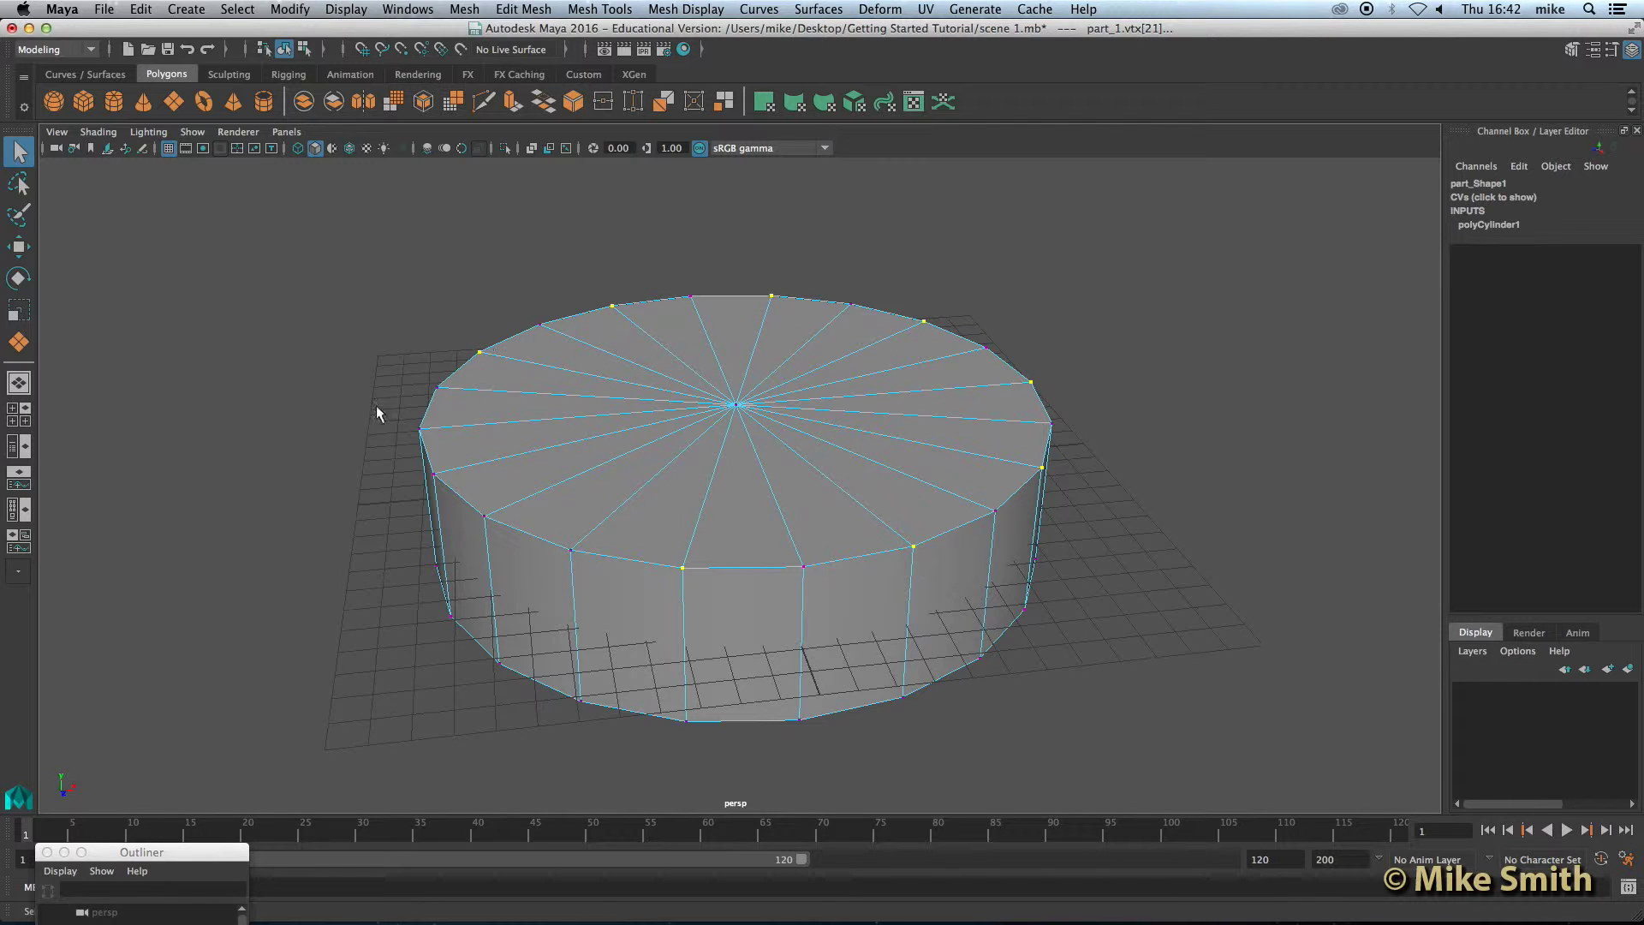
shift+click(418, 428)
Check the selection in wireframe, then return to shaded display and zoom closer
alt+drag(660, 626, 671, 609)
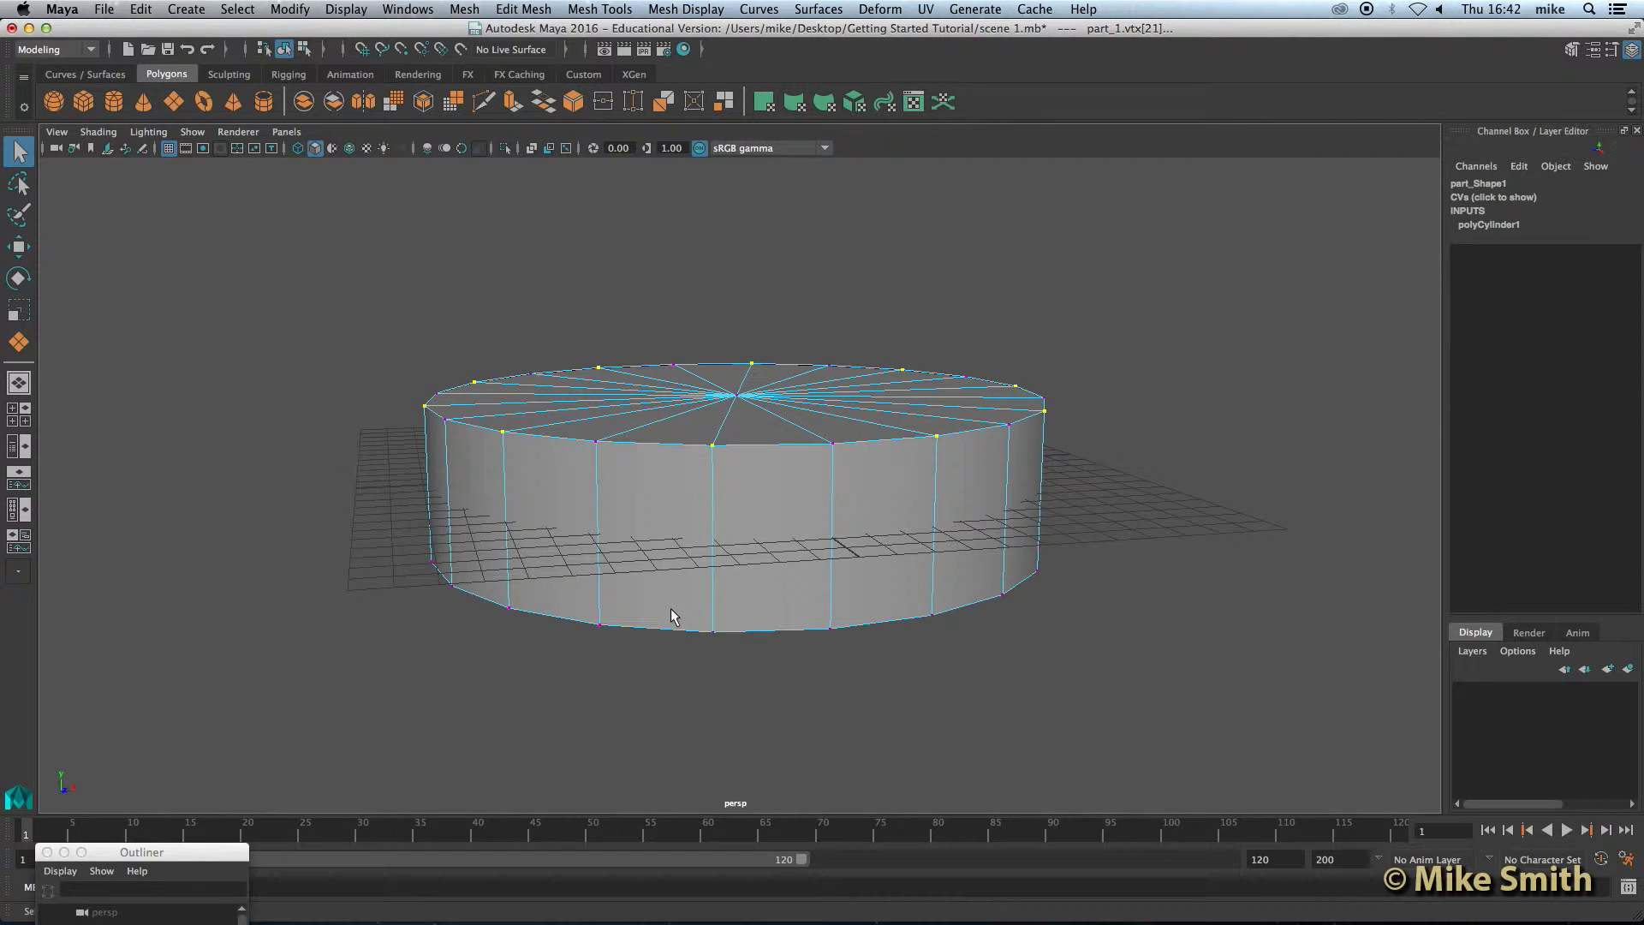
key(4)
alt+drag(778, 617, 773, 613)
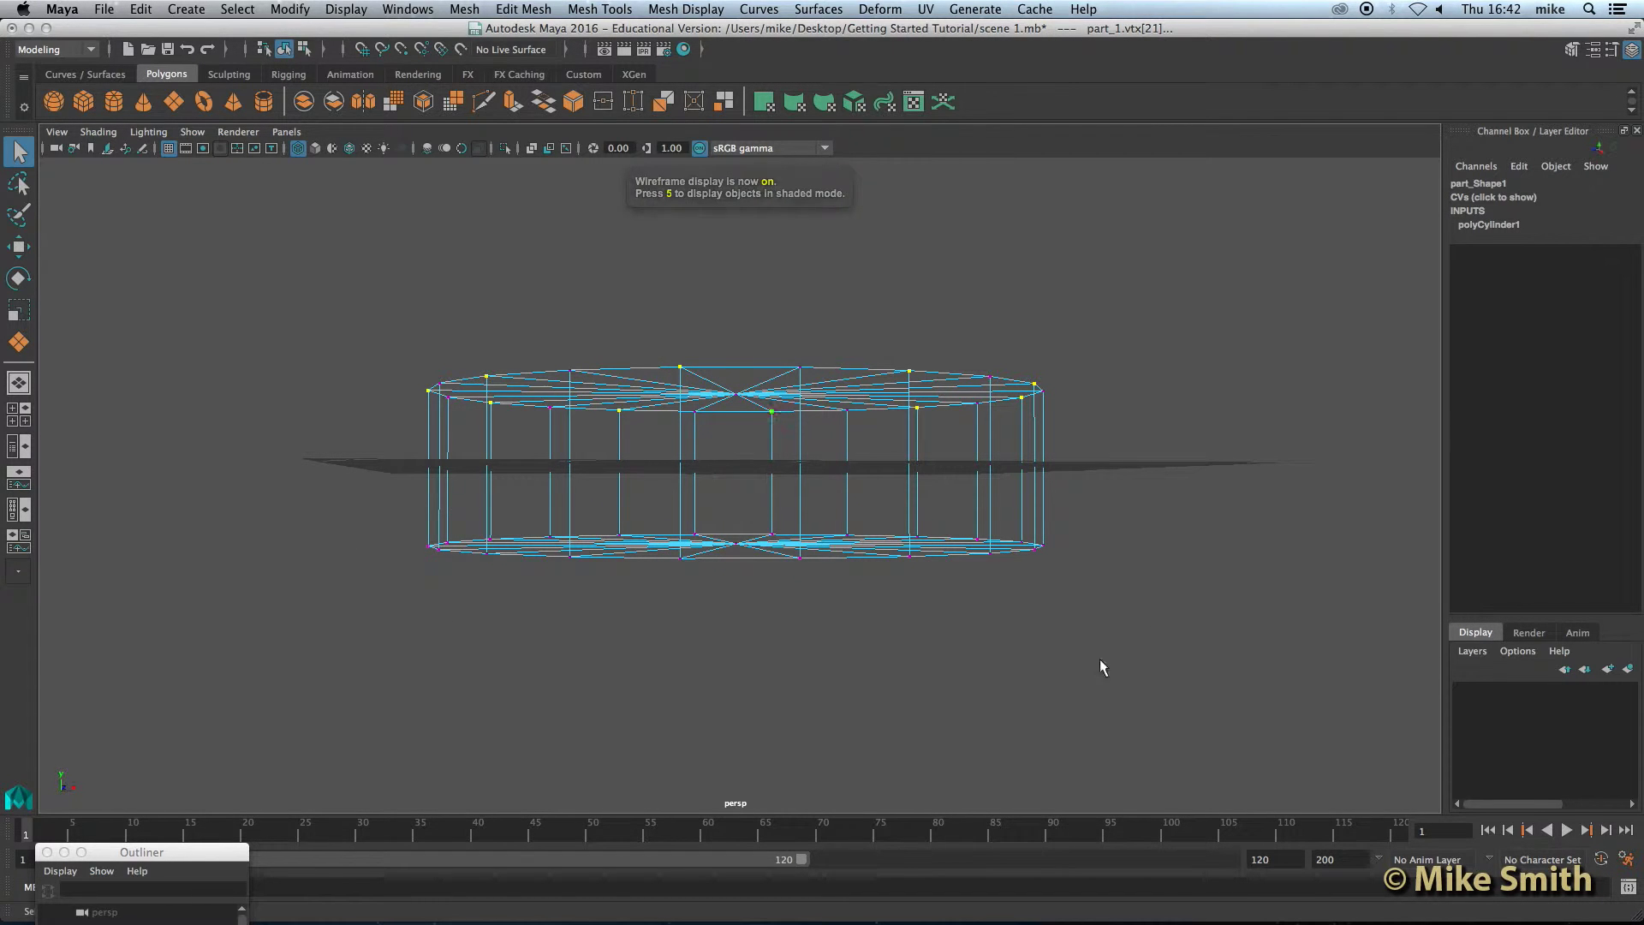
alt+drag(730, 517, 736, 537)
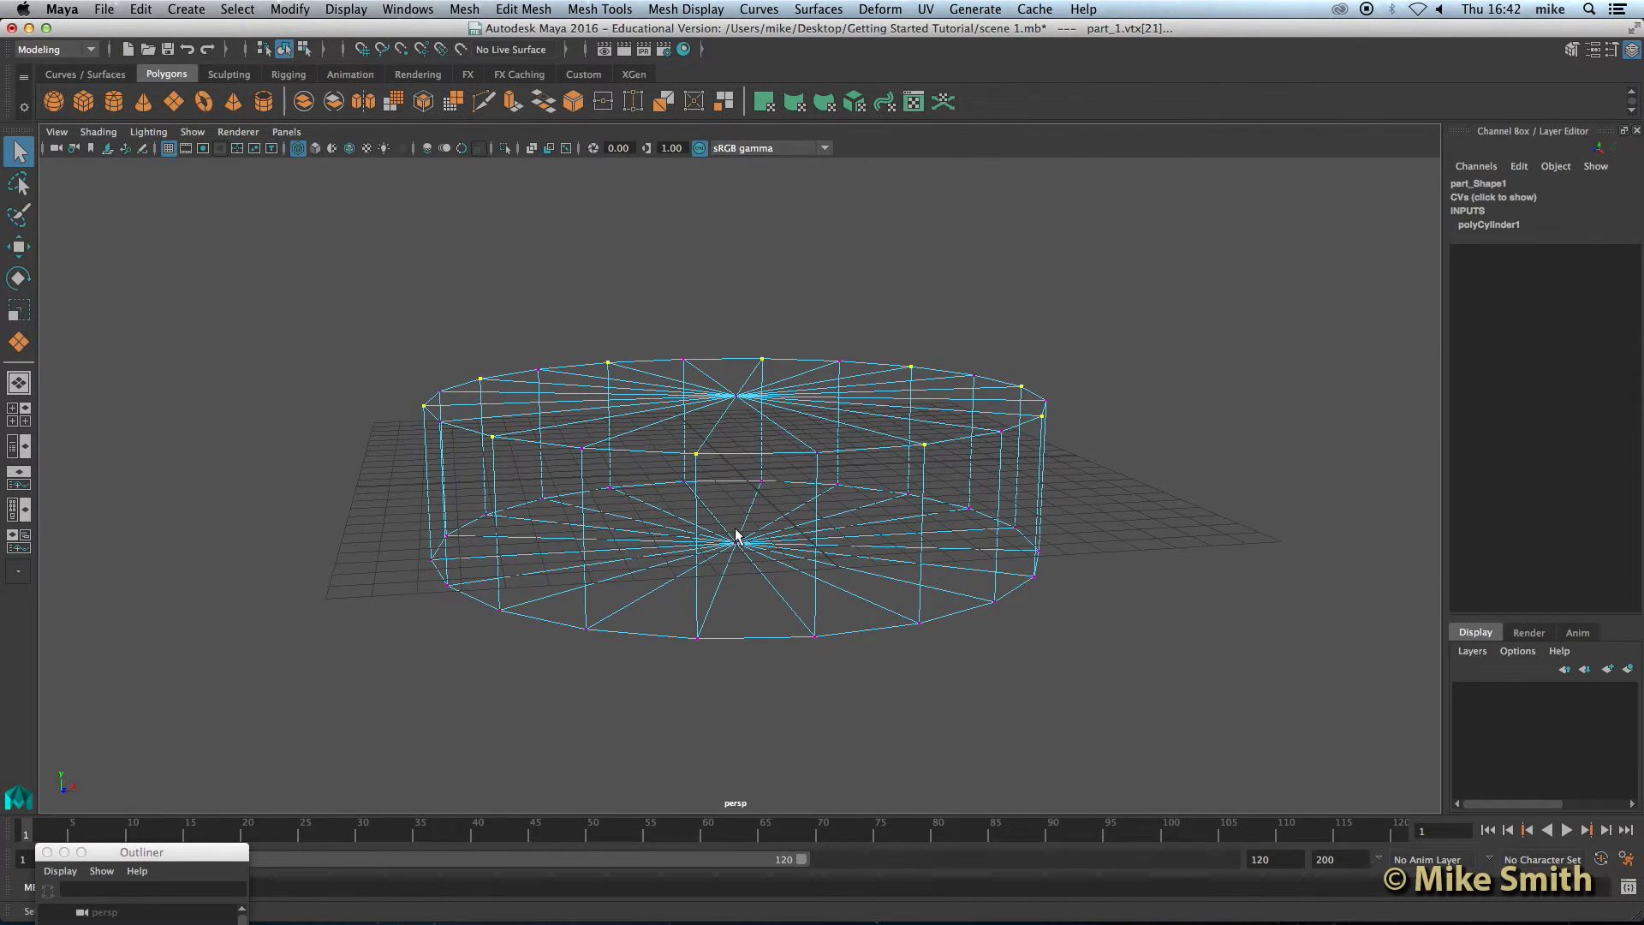
key(5)
scroll(742, 528, up, 2)
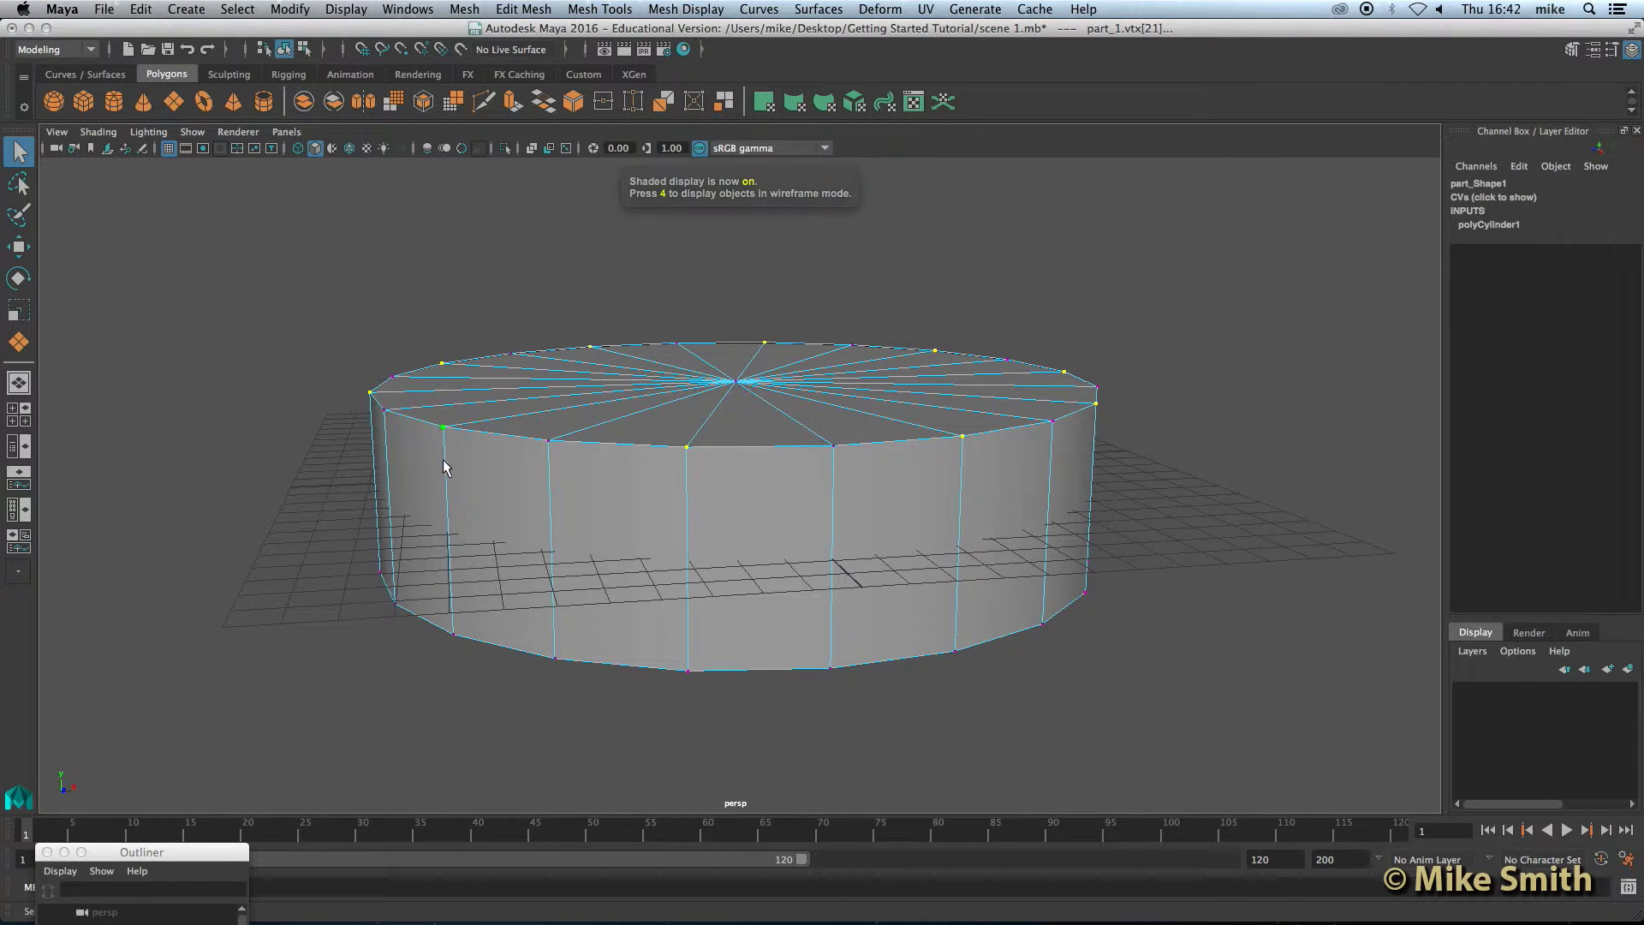
Move the selected alternate top-rim vertices upward along Y
click(17, 246)
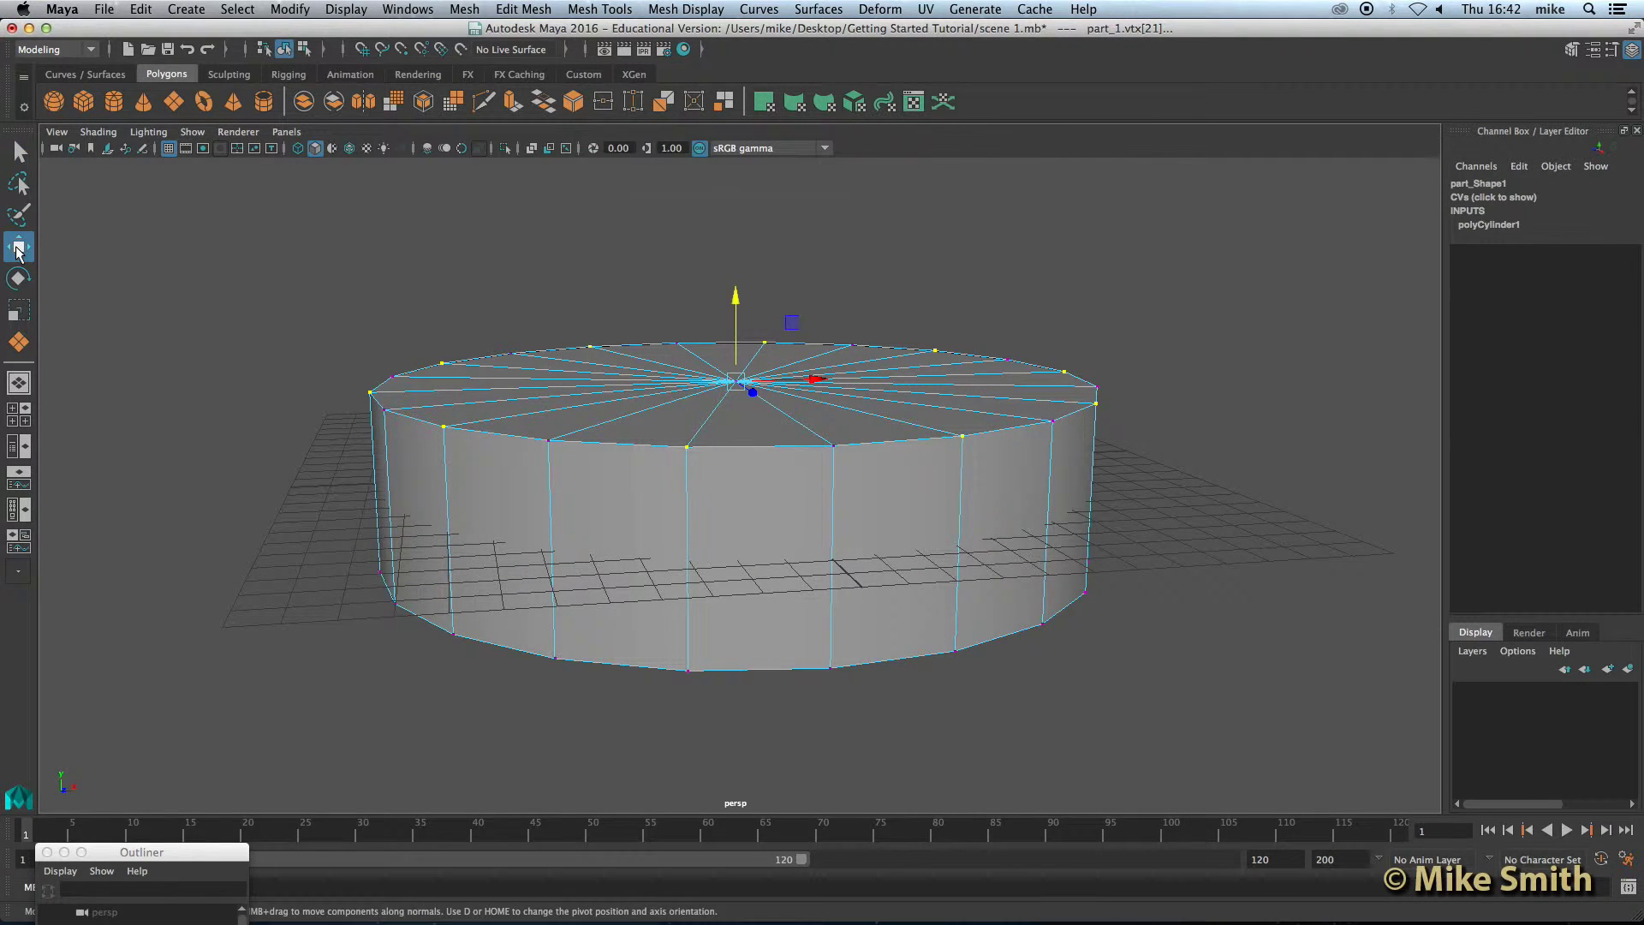
drag(735, 297, 734, 228)
alt+drag(576, 327, 660, 367)
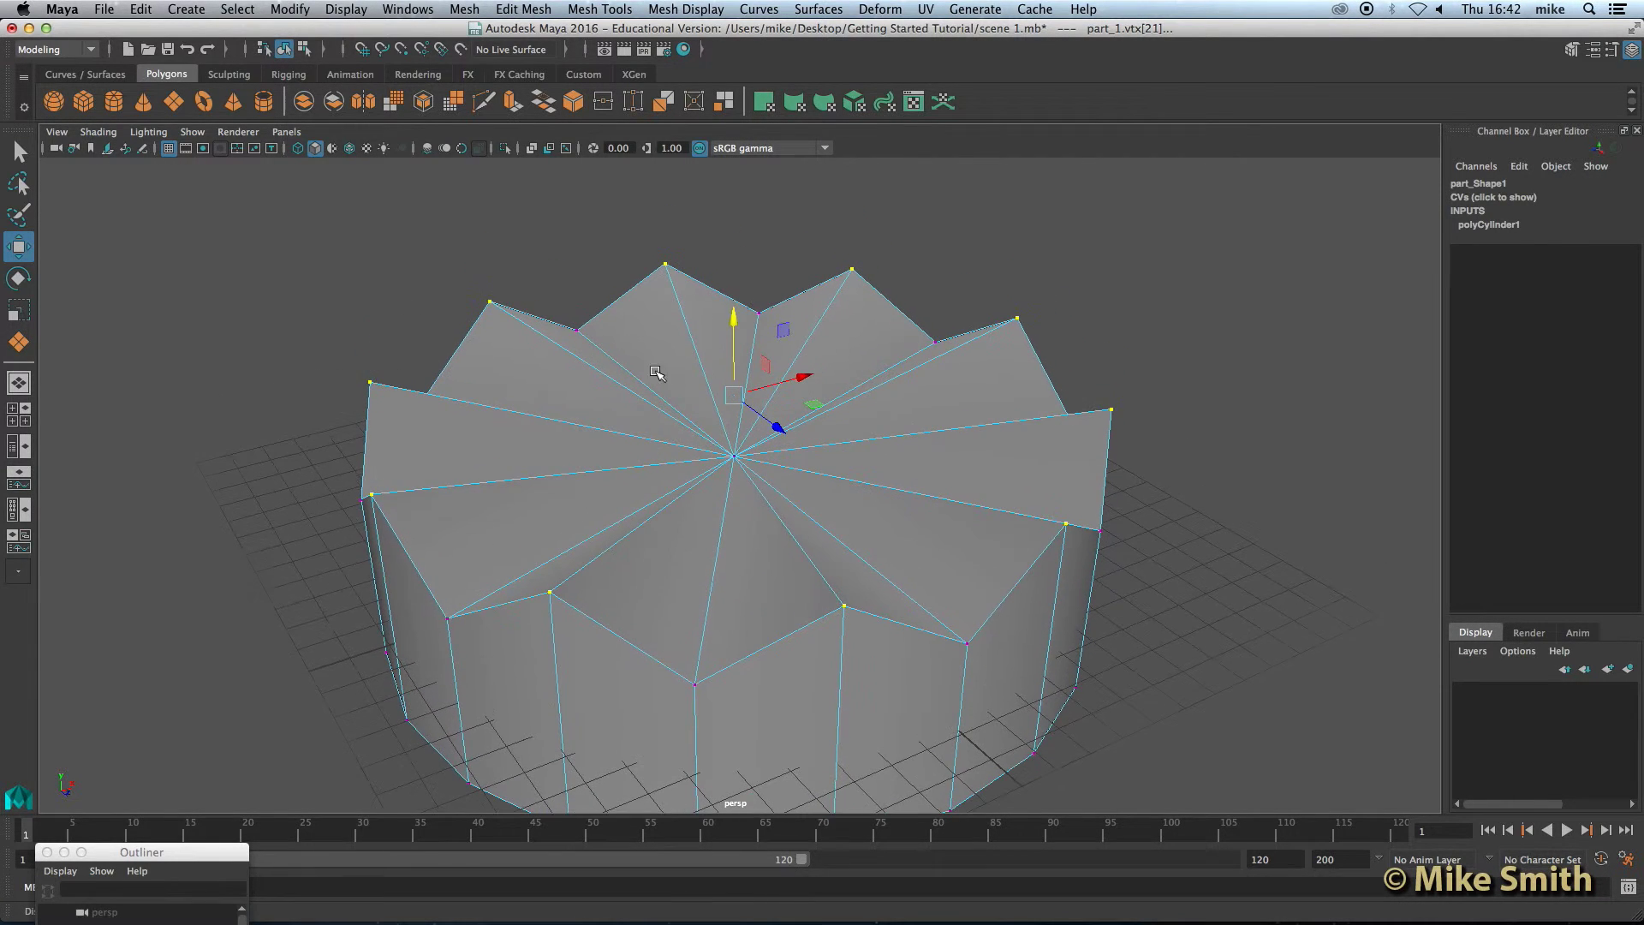
Twist the raised vertices around the vertical axis, then deselect and view the crown from low
click(18, 278)
drag(724, 430, 716, 432)
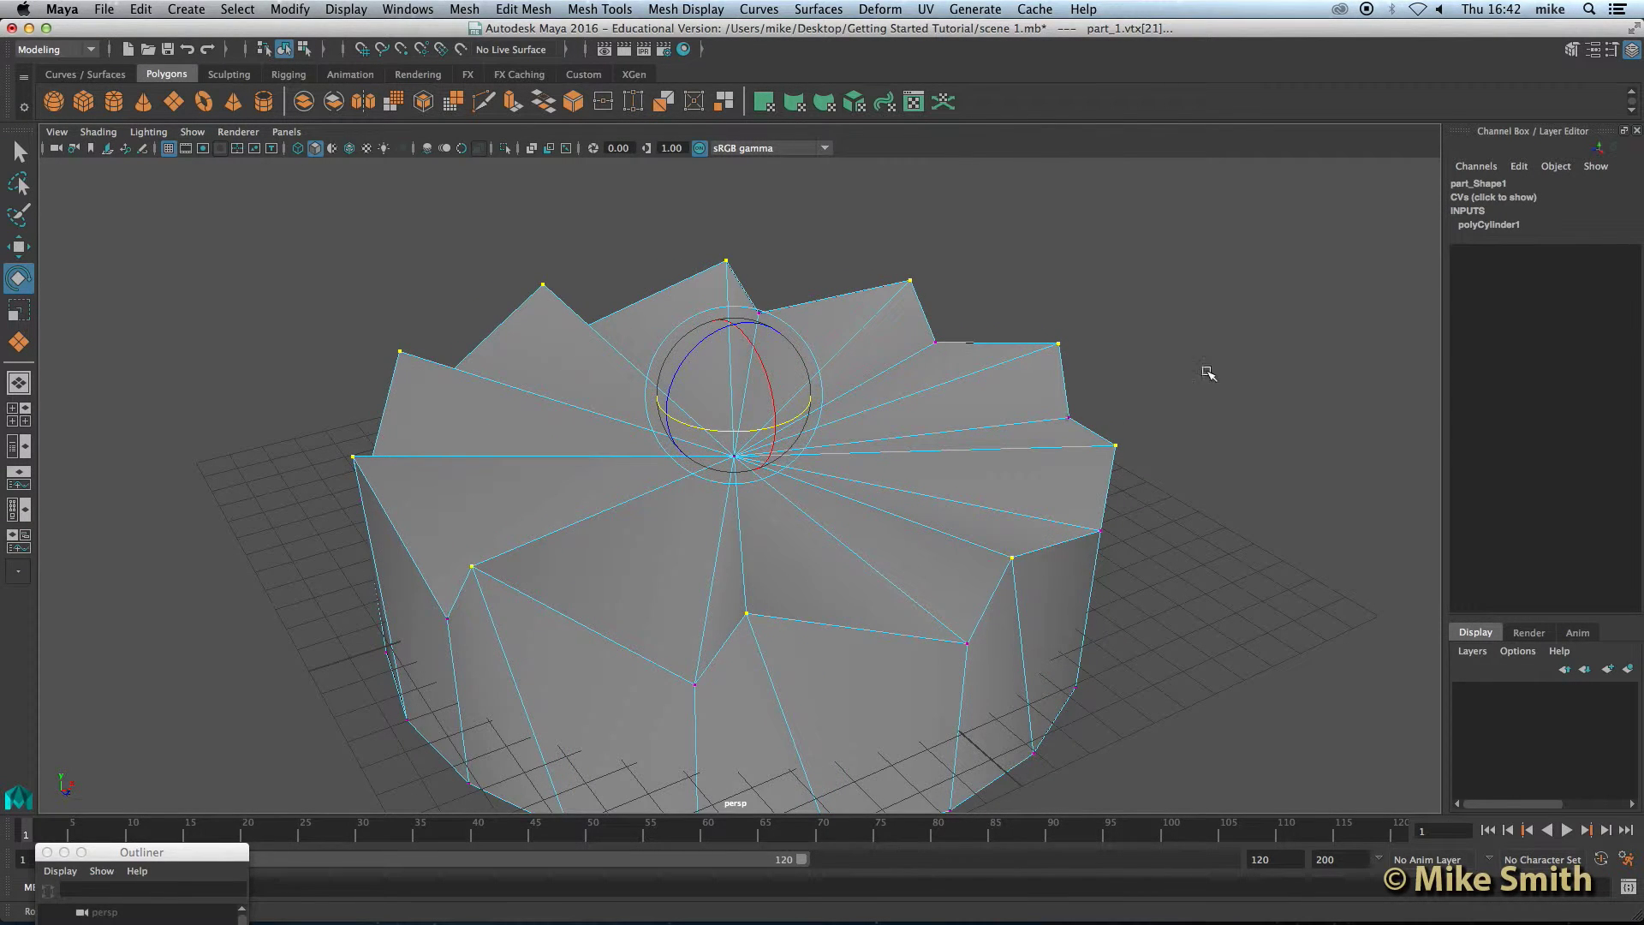
click(869, 408)
alt+drag(868, 408, 794, 489)
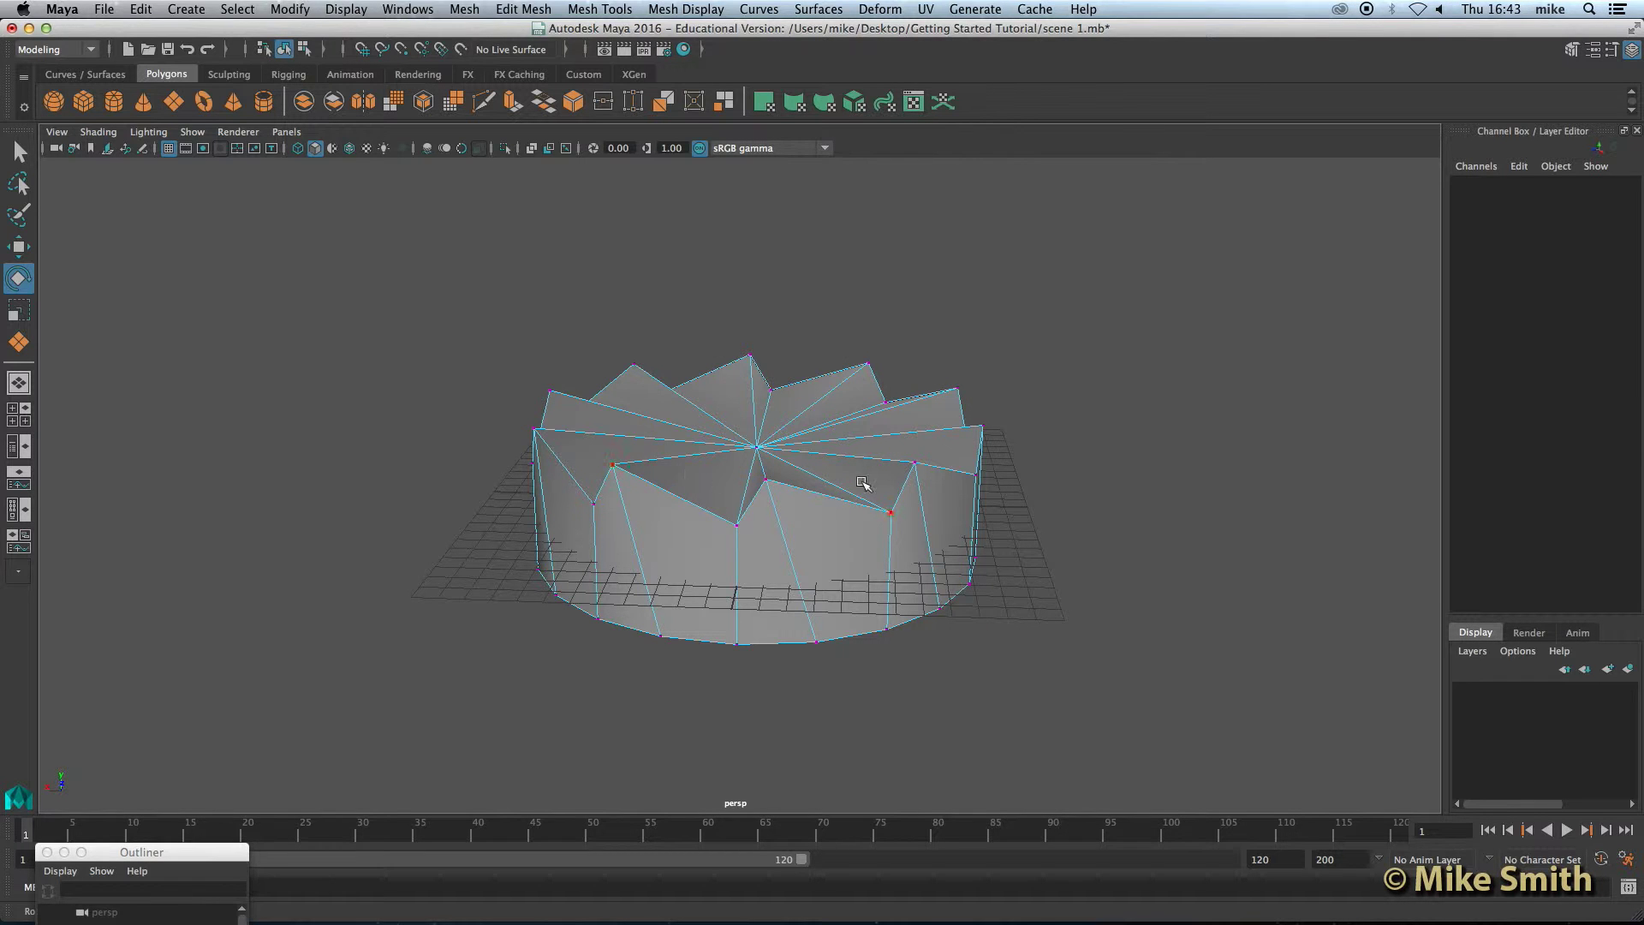
Maximize the front view, zoom in, and show it in wireframe
alt+drag(813, 539, 806, 519)
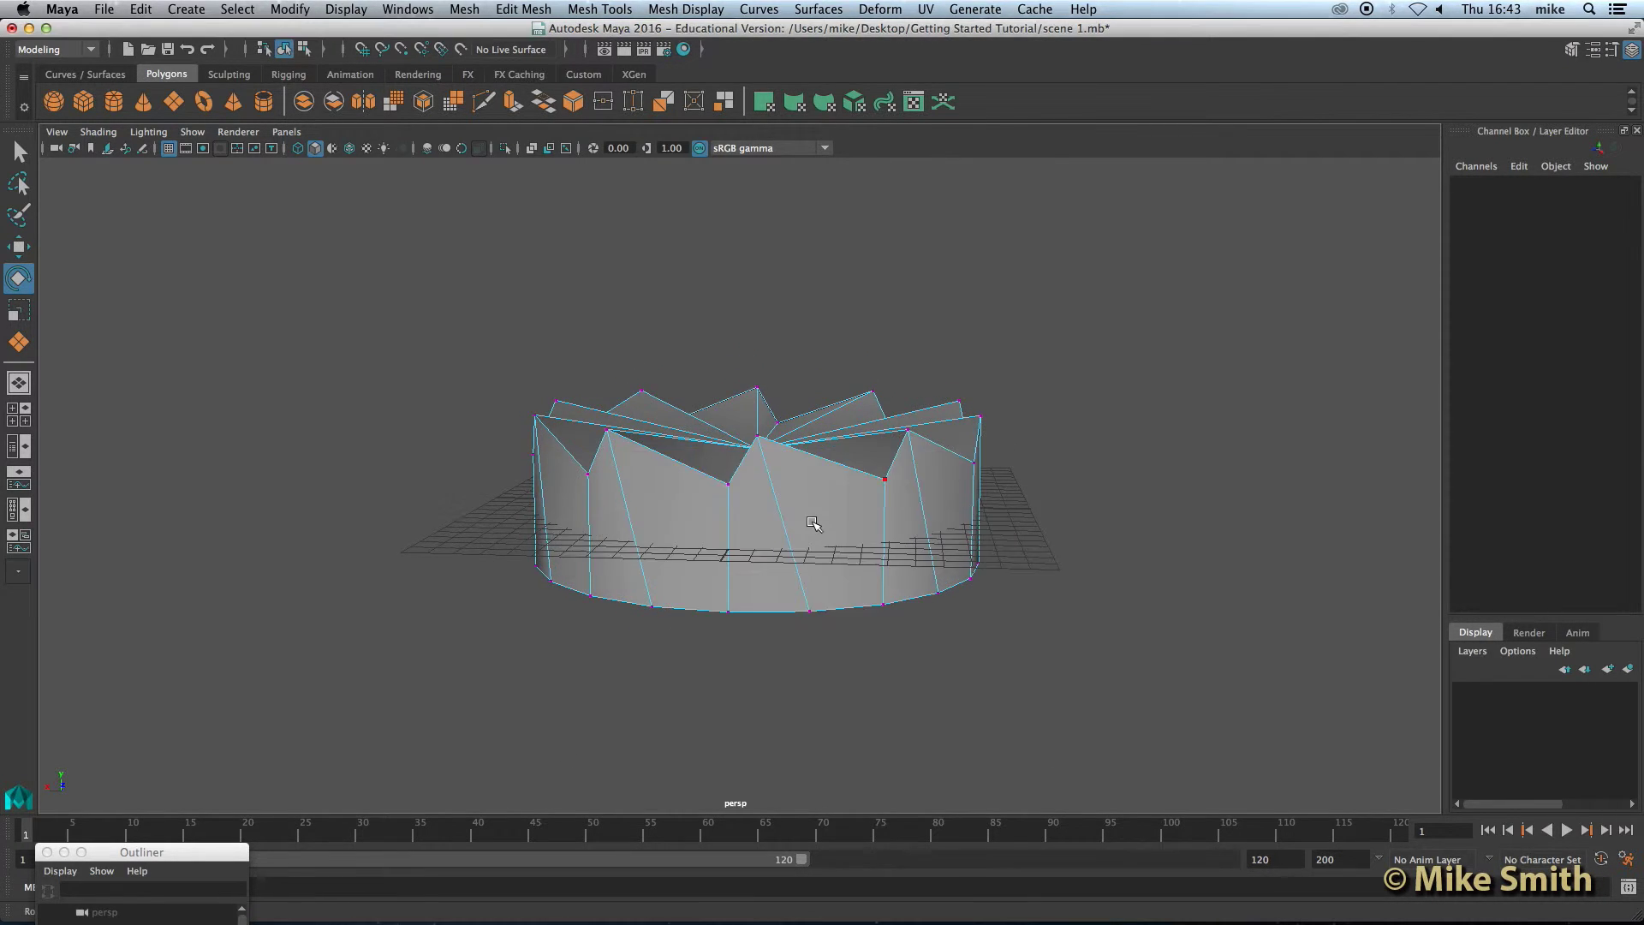
key(space)
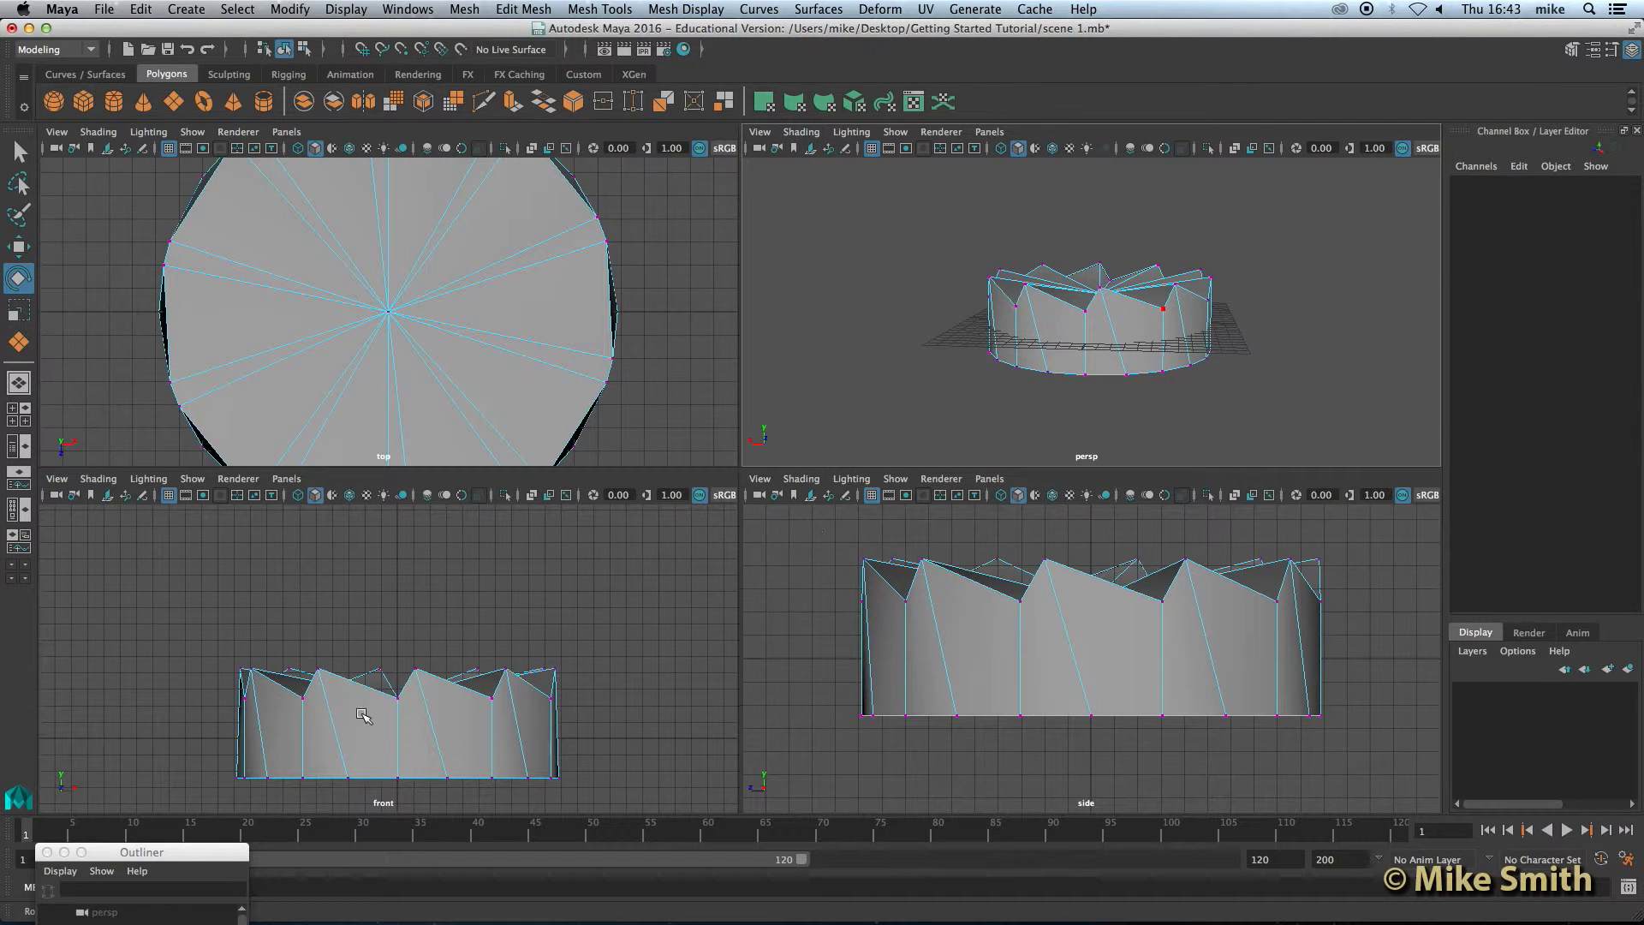
key(space)
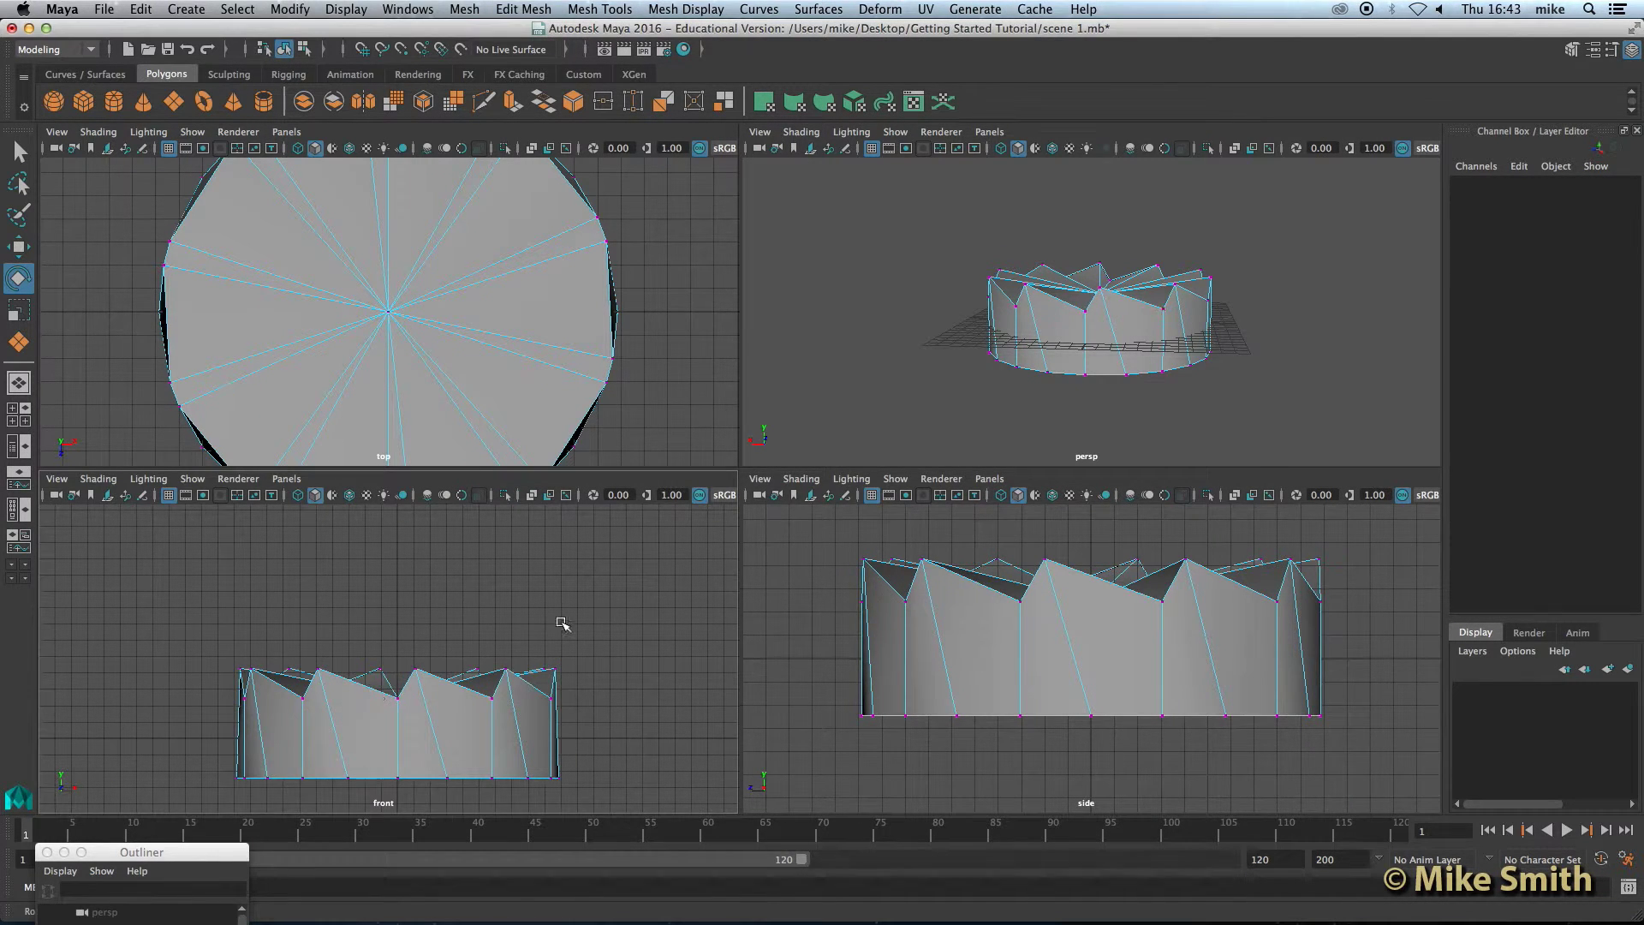
key(space)
scroll(715, 571, up, 2)
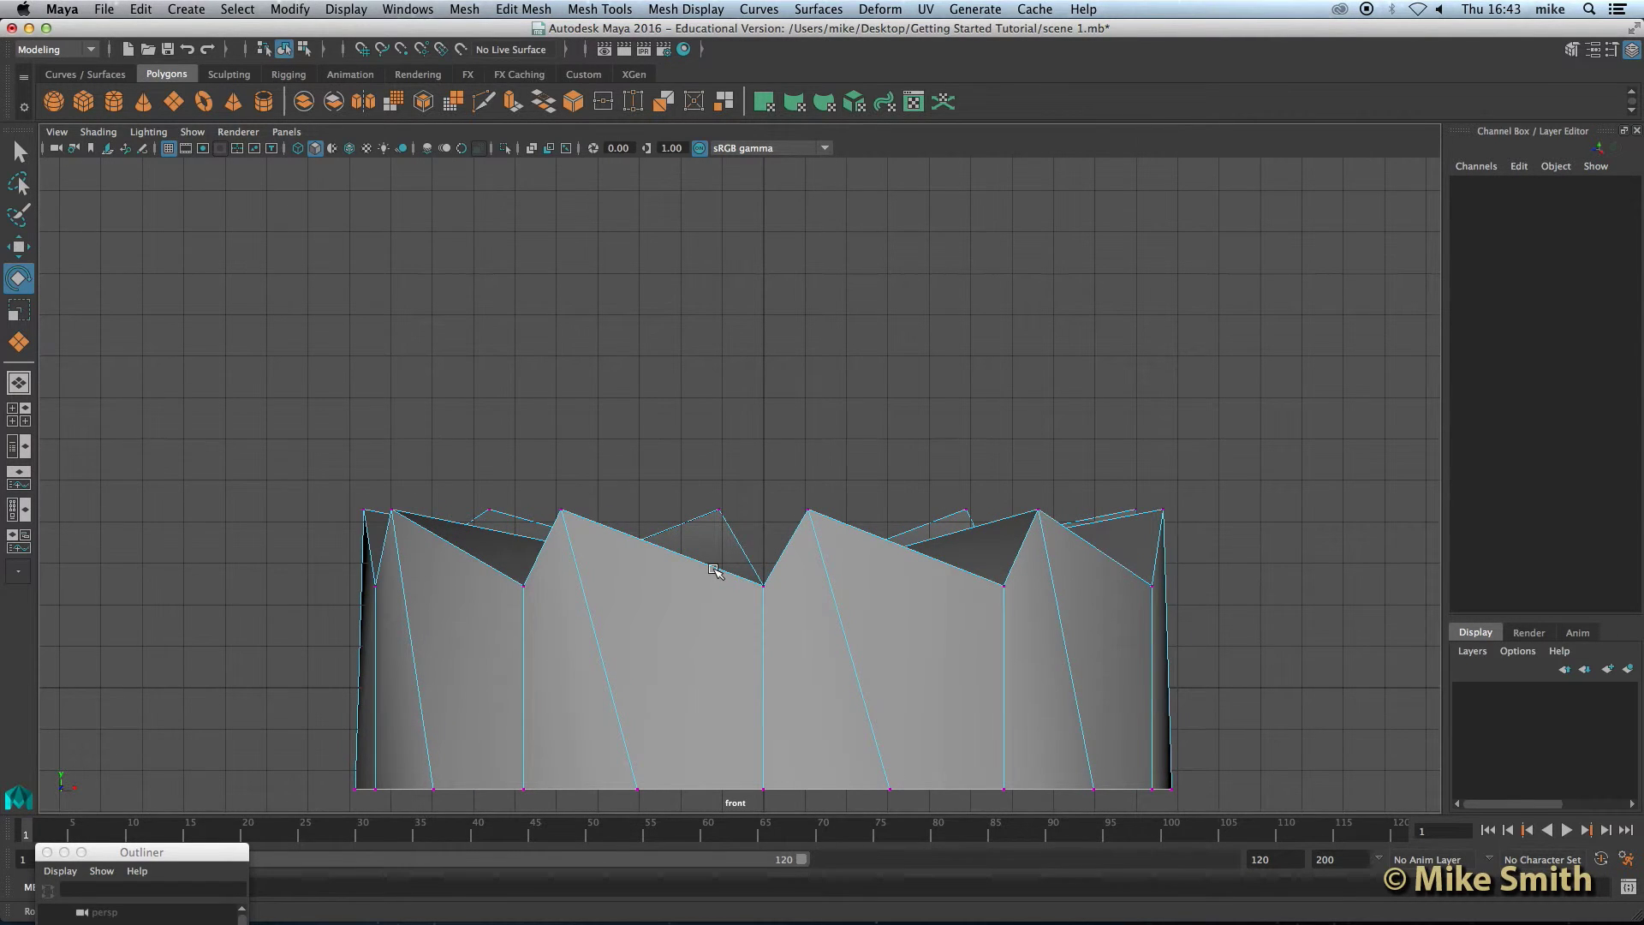
key(4)
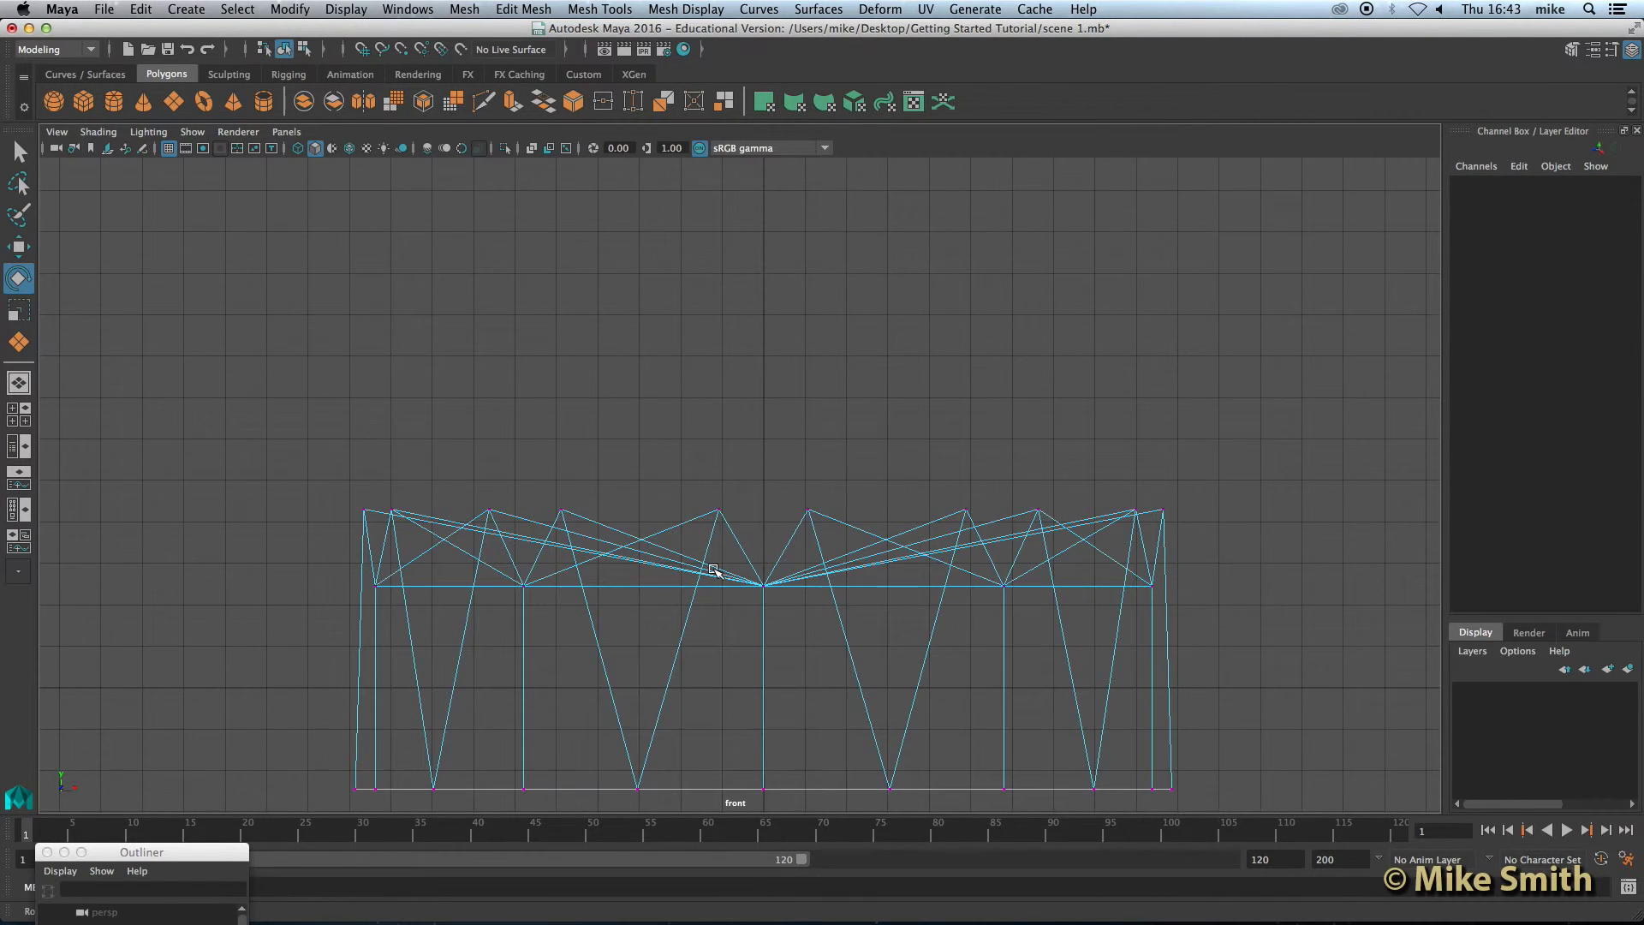
Marquee-select the top row of vertices, then return to a maximized perspective view
drag(232, 377, 1276, 536)
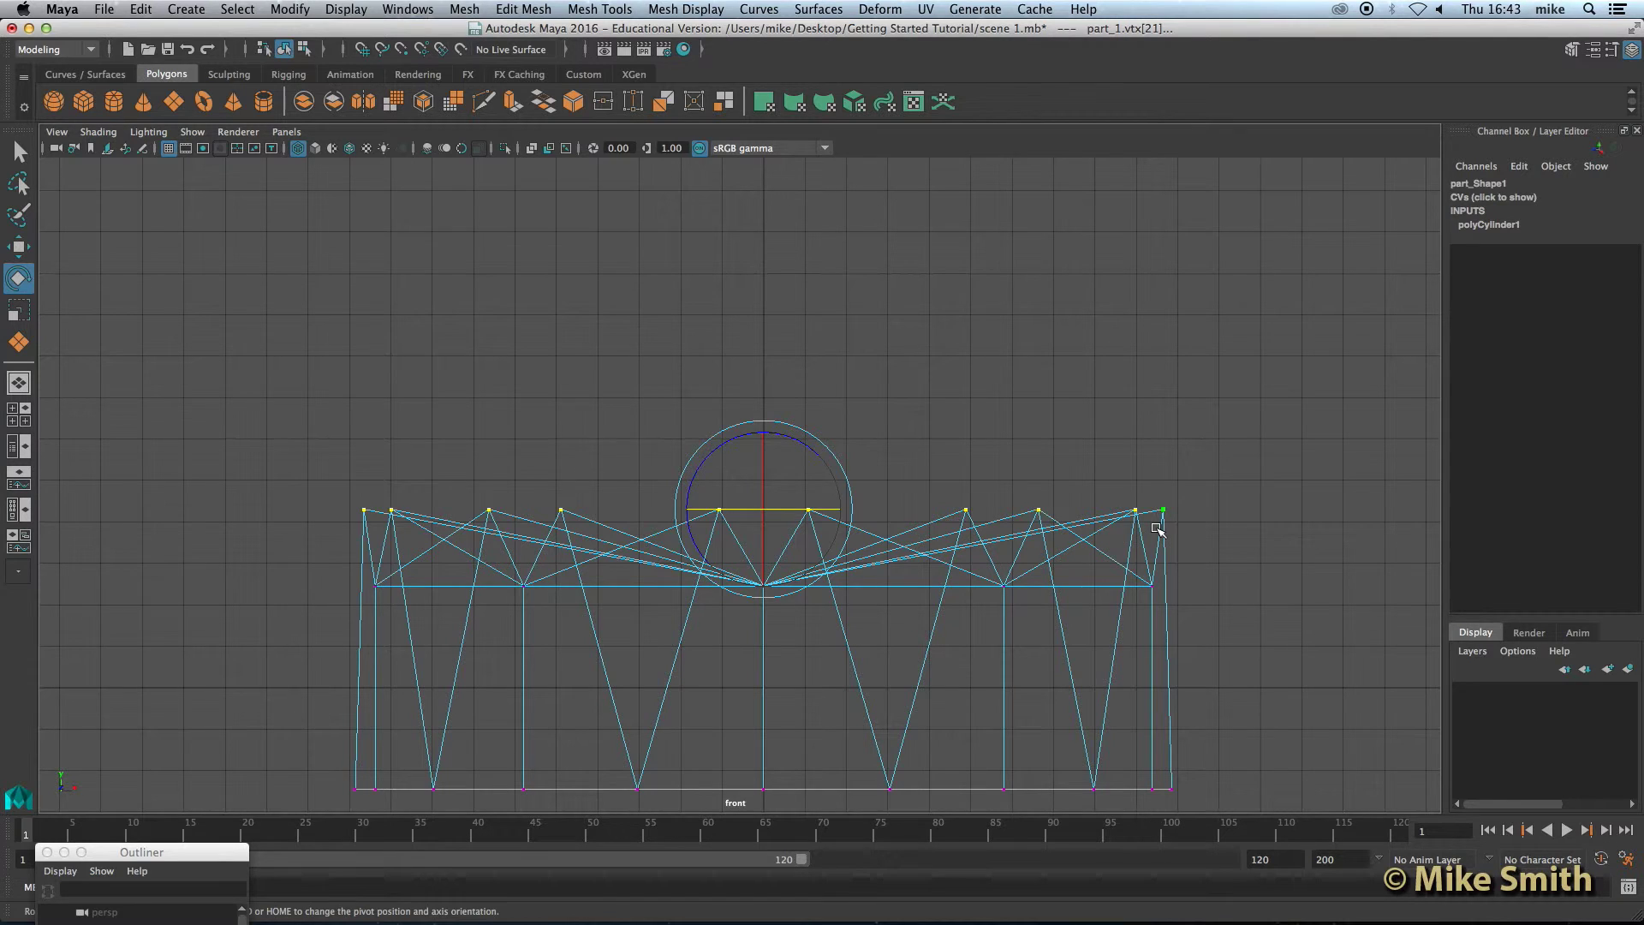
click(18, 153)
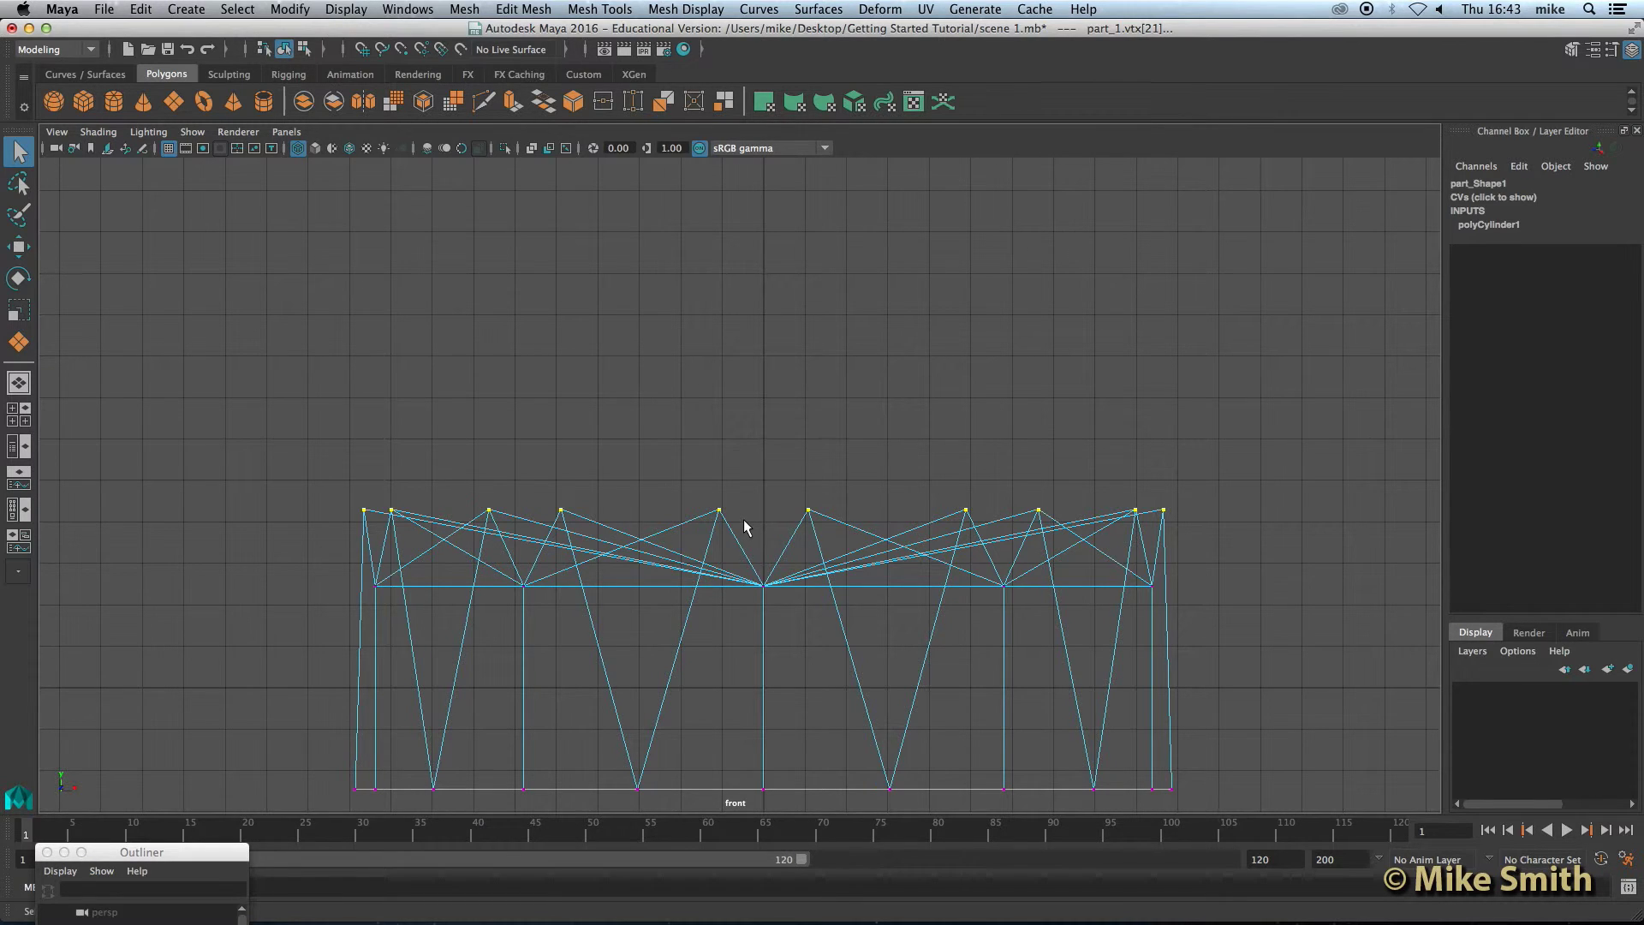
key(space)
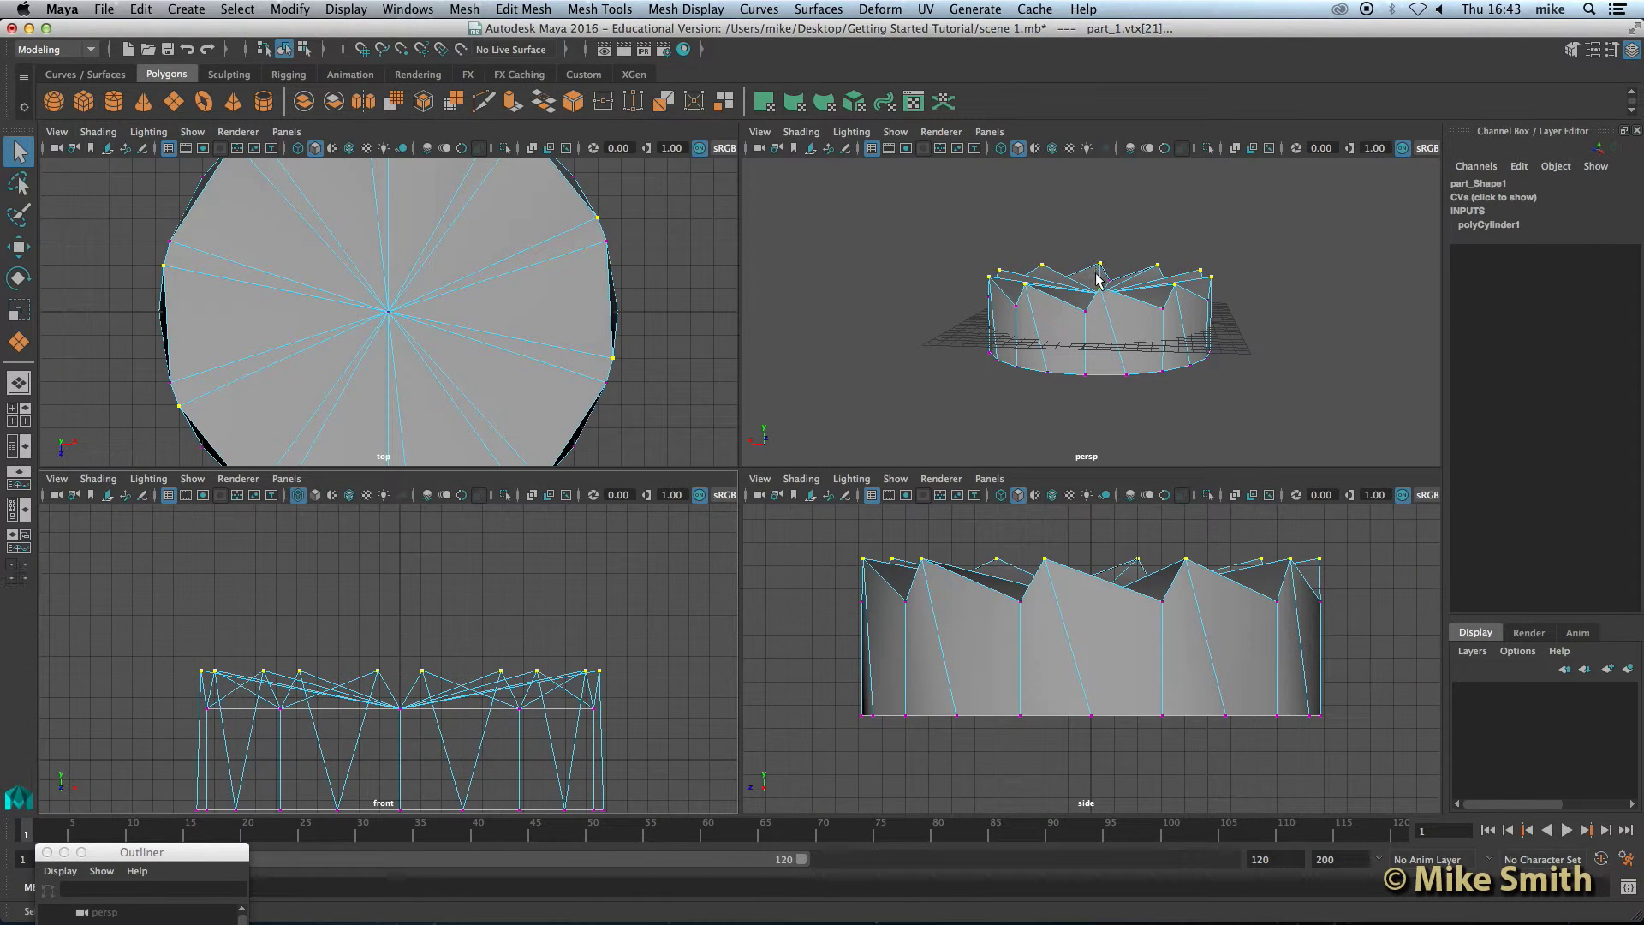
key(space)
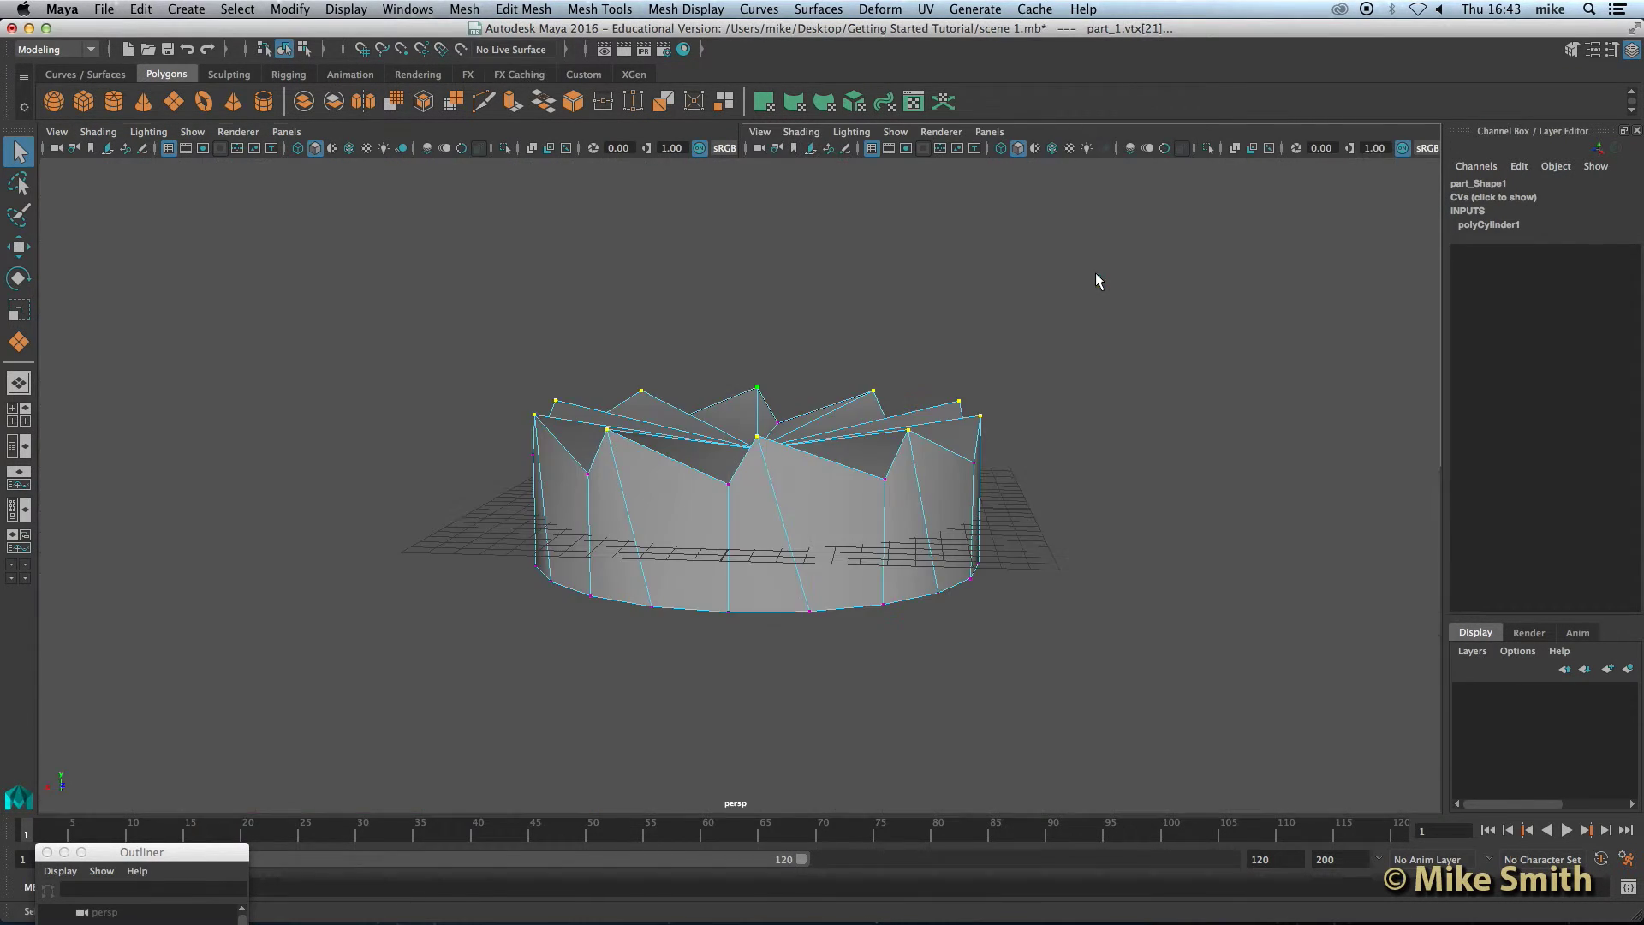
alt+drag(745, 538, 741, 552)
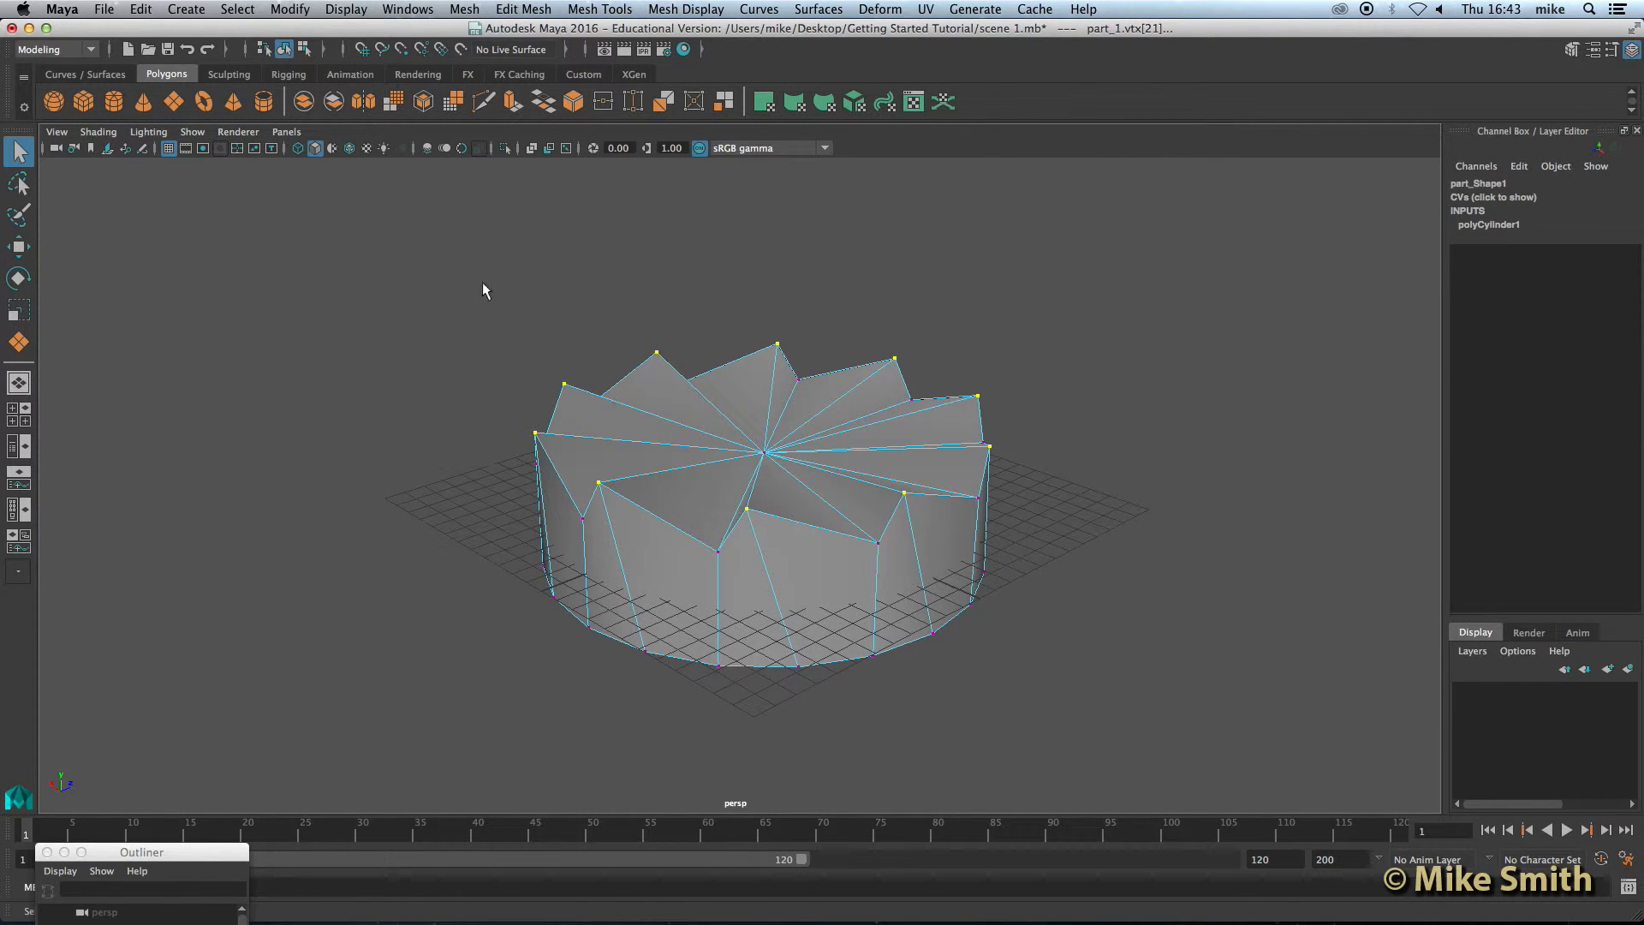
Clear the selection and marquee-select the 20 bottom rim vertices in front view
click(322, 273)
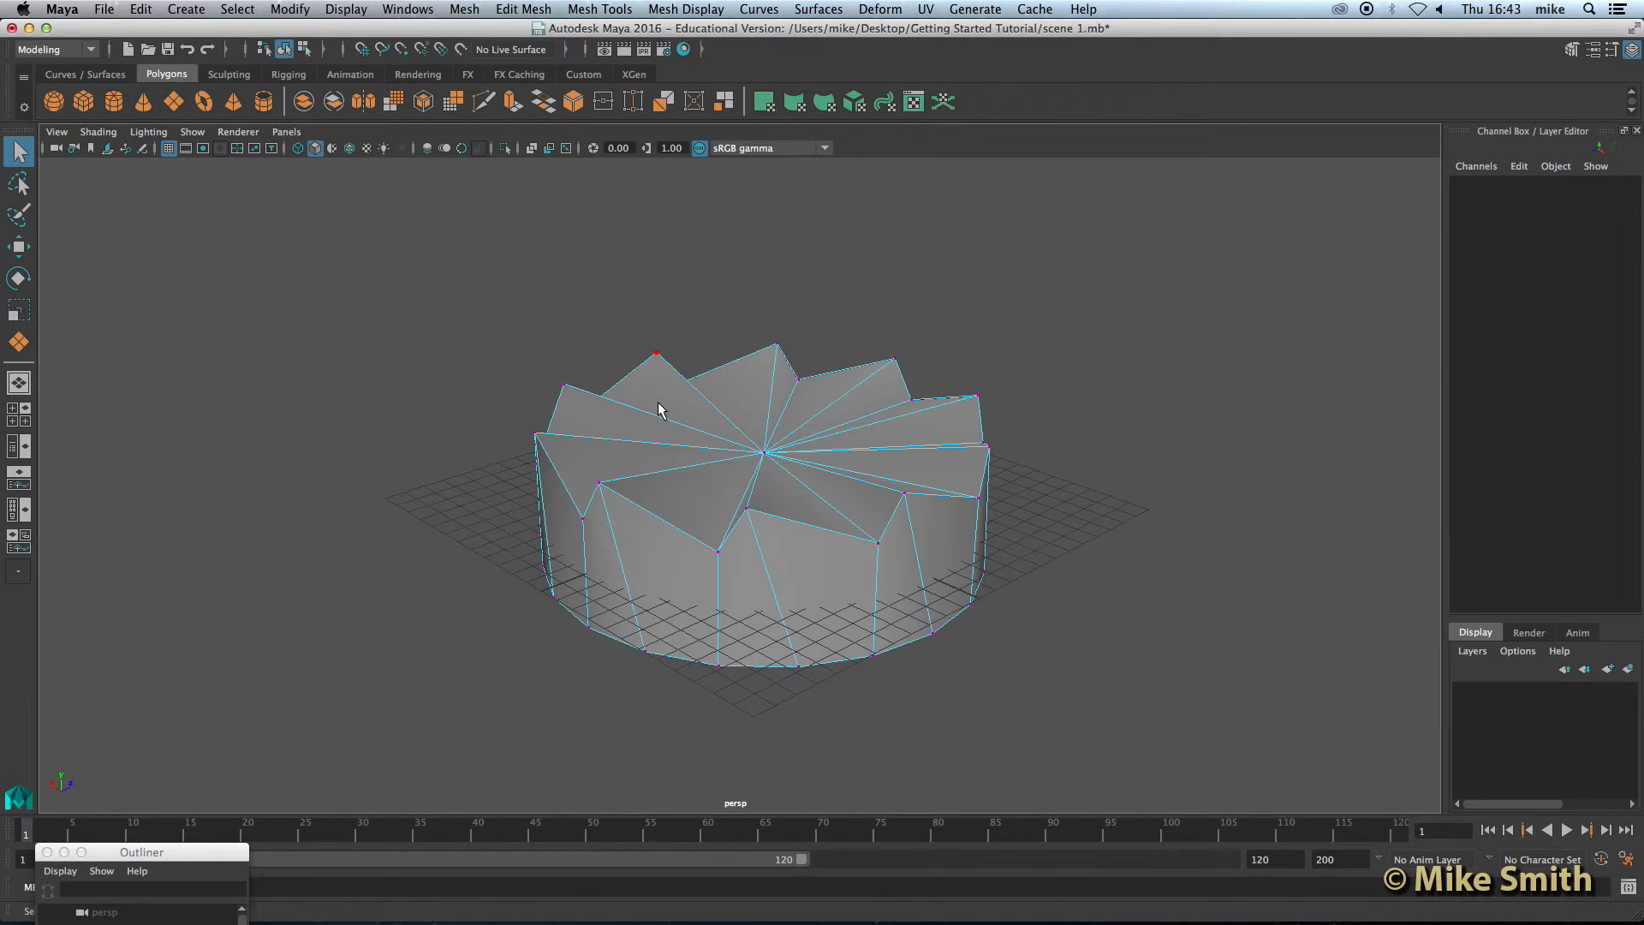
key(space)
key(space)
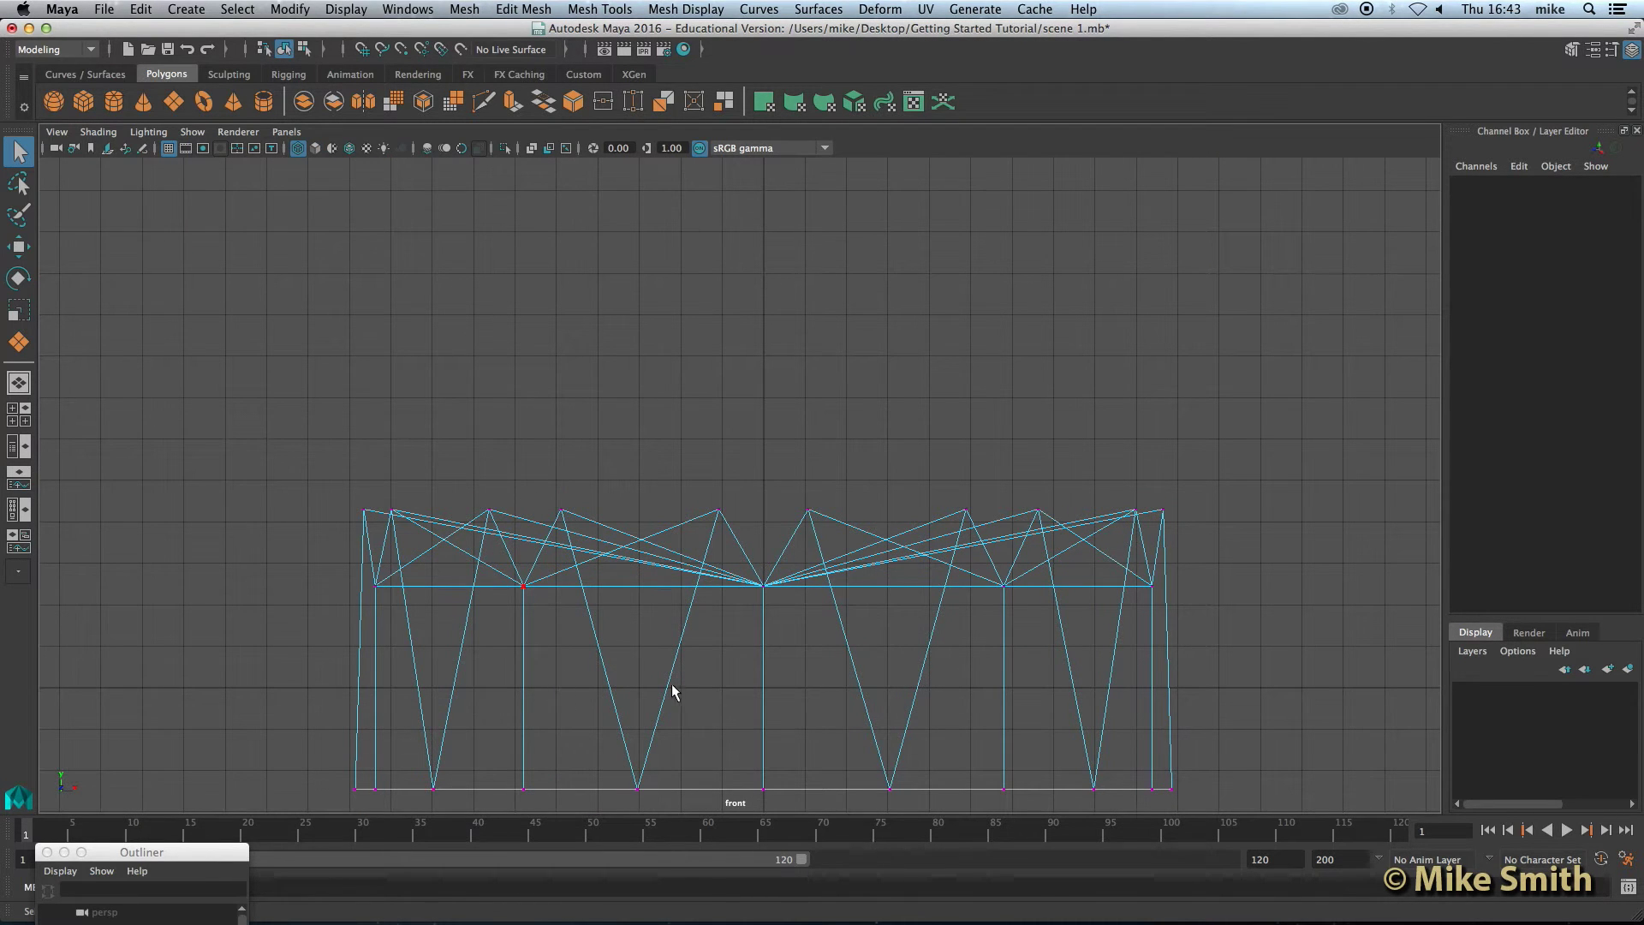
alt+middle_drag(672, 685, 637, 503)
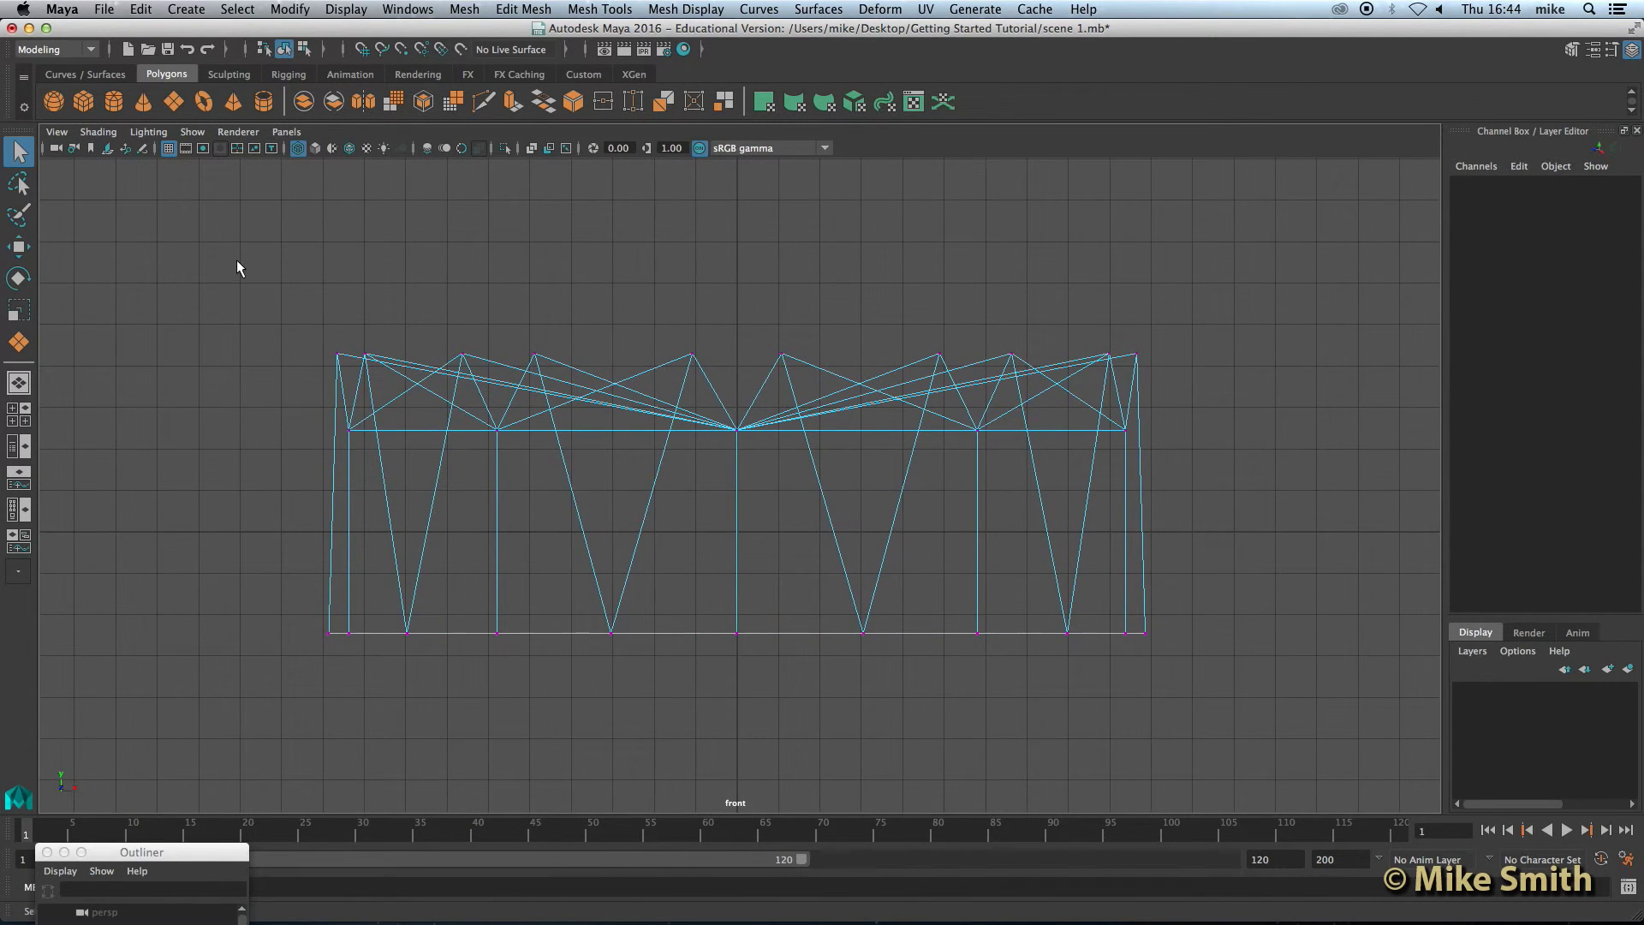
drag(238, 262, 1198, 322)
drag(239, 714, 1281, 604)
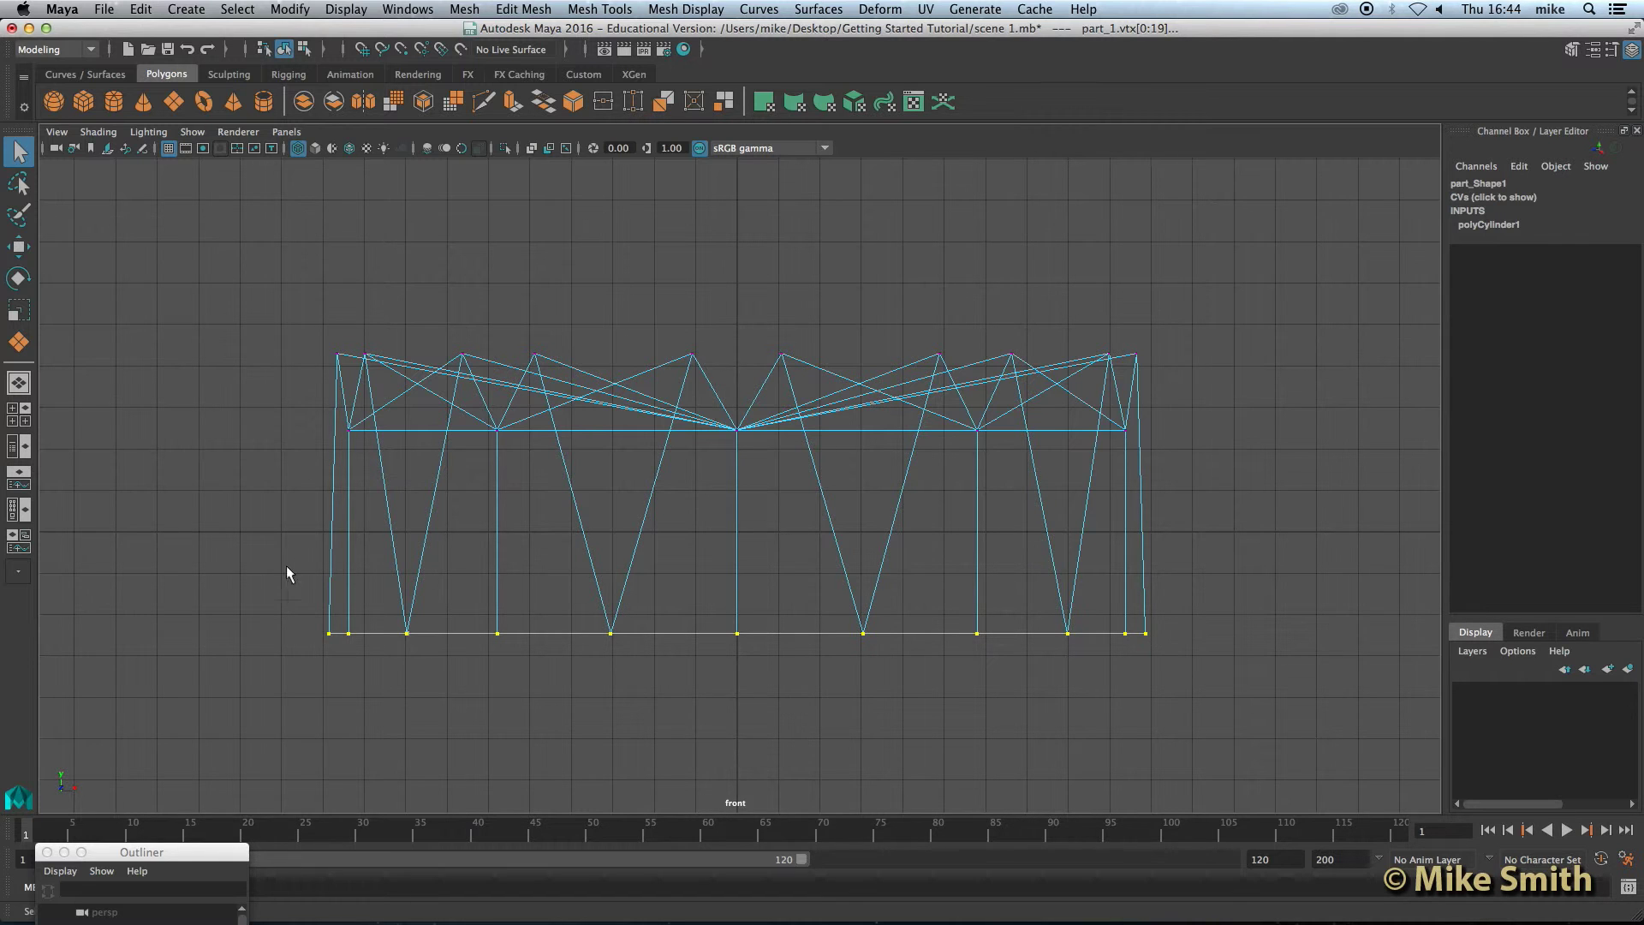
Maximize the perspective view and orbit to inspect the underside and low side of the crown
key(space)
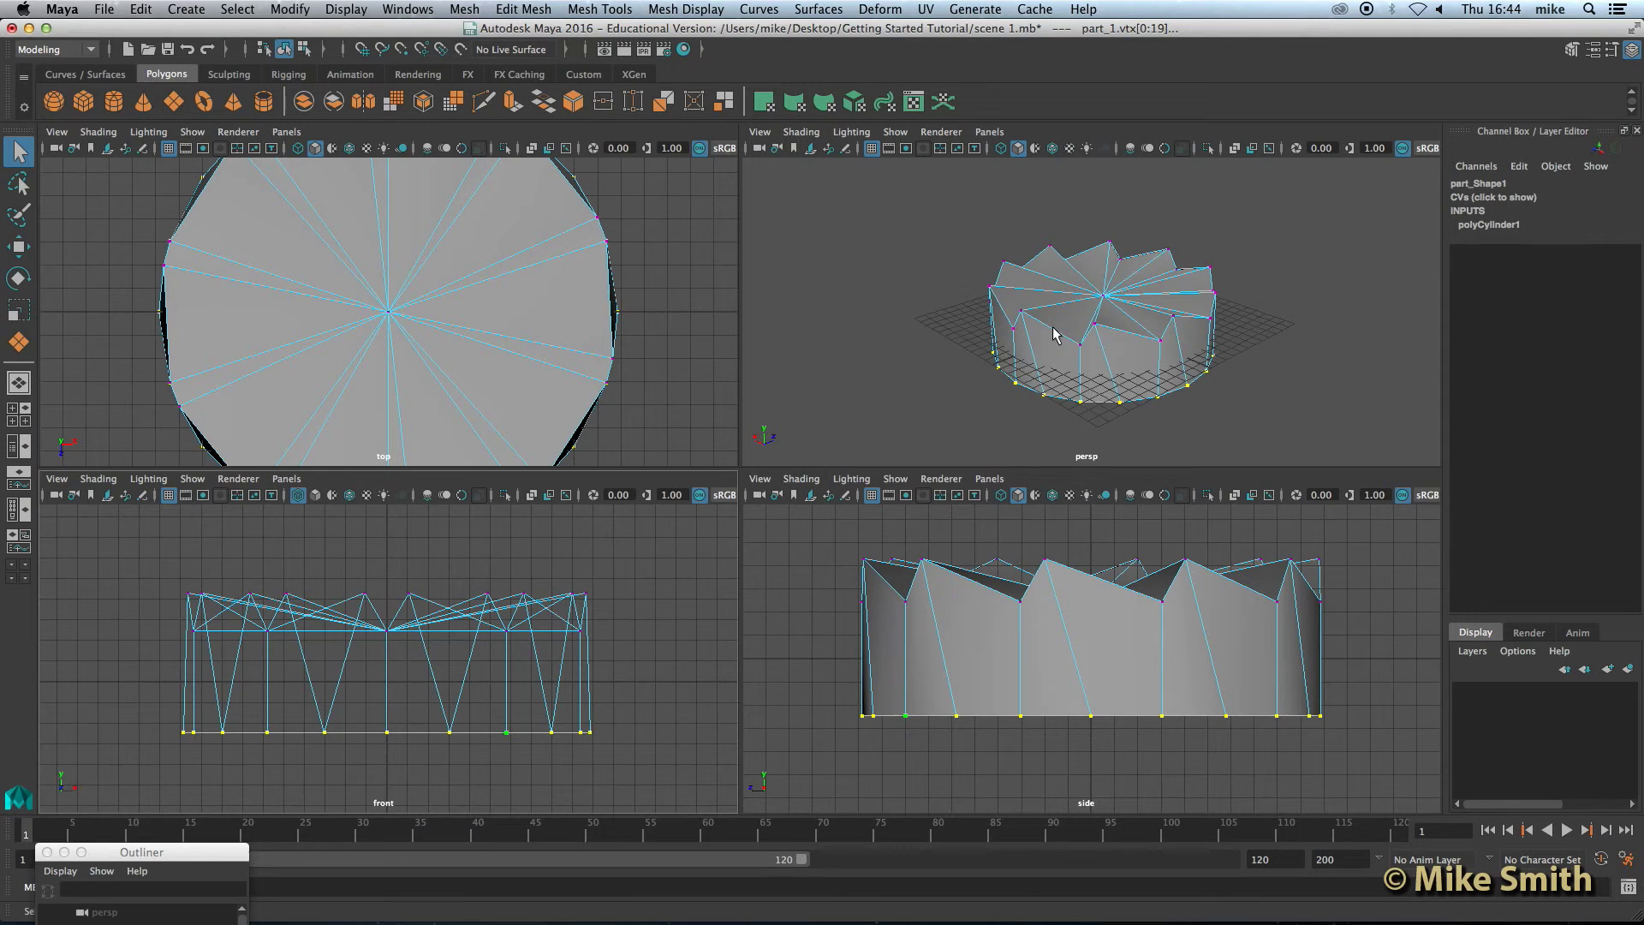
key(space)
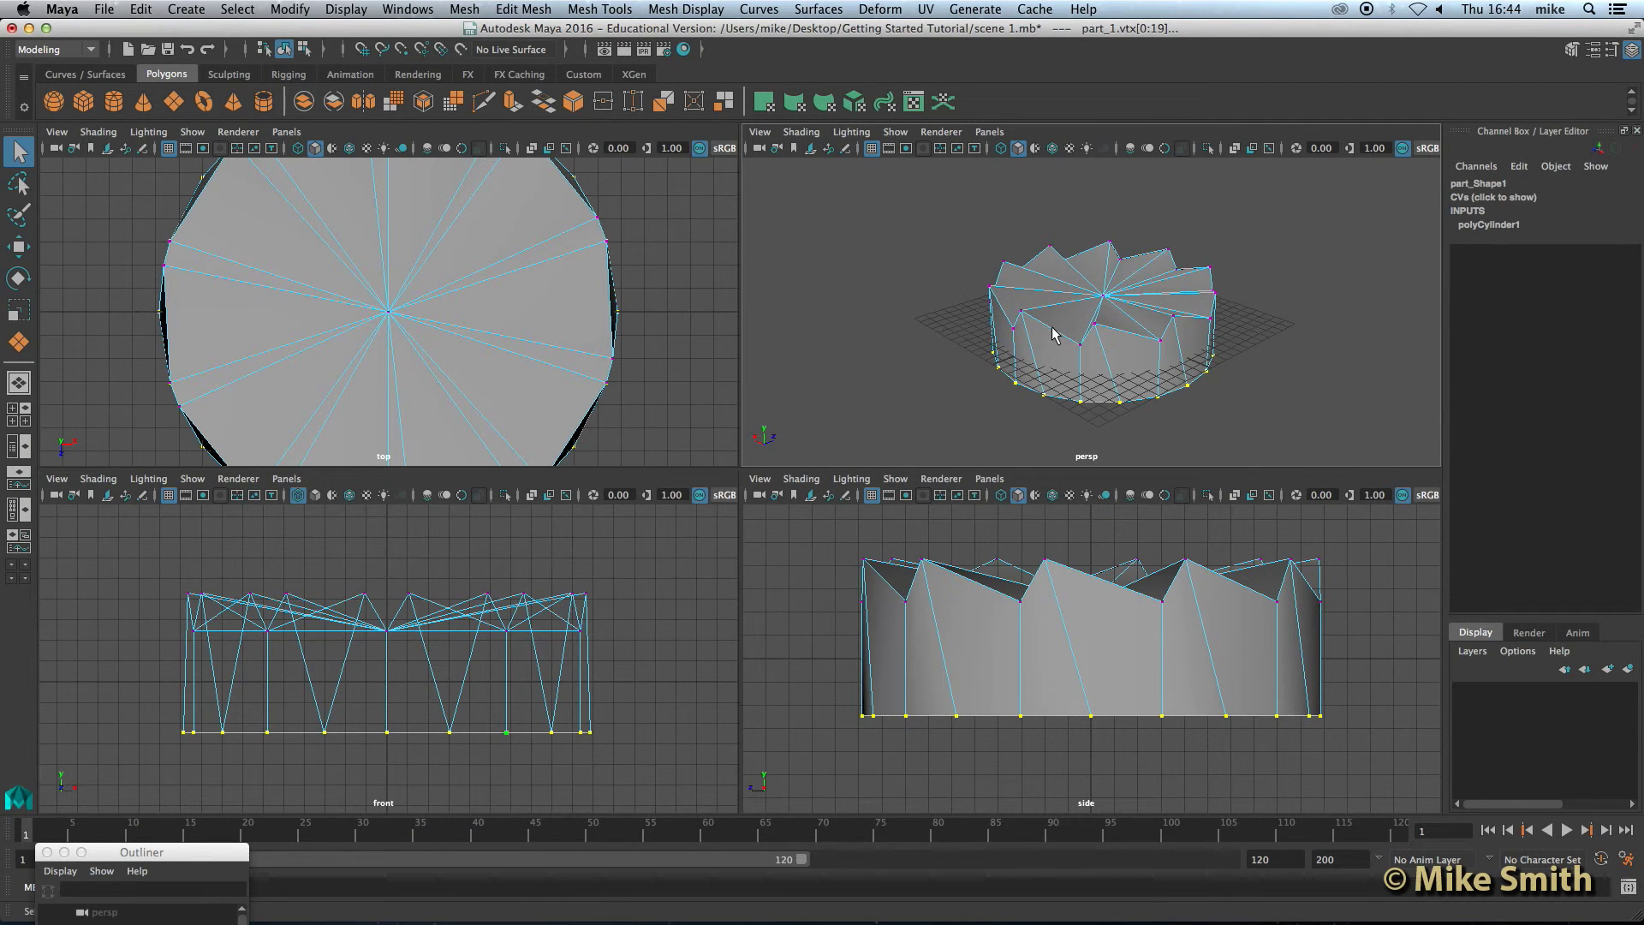
key(space)
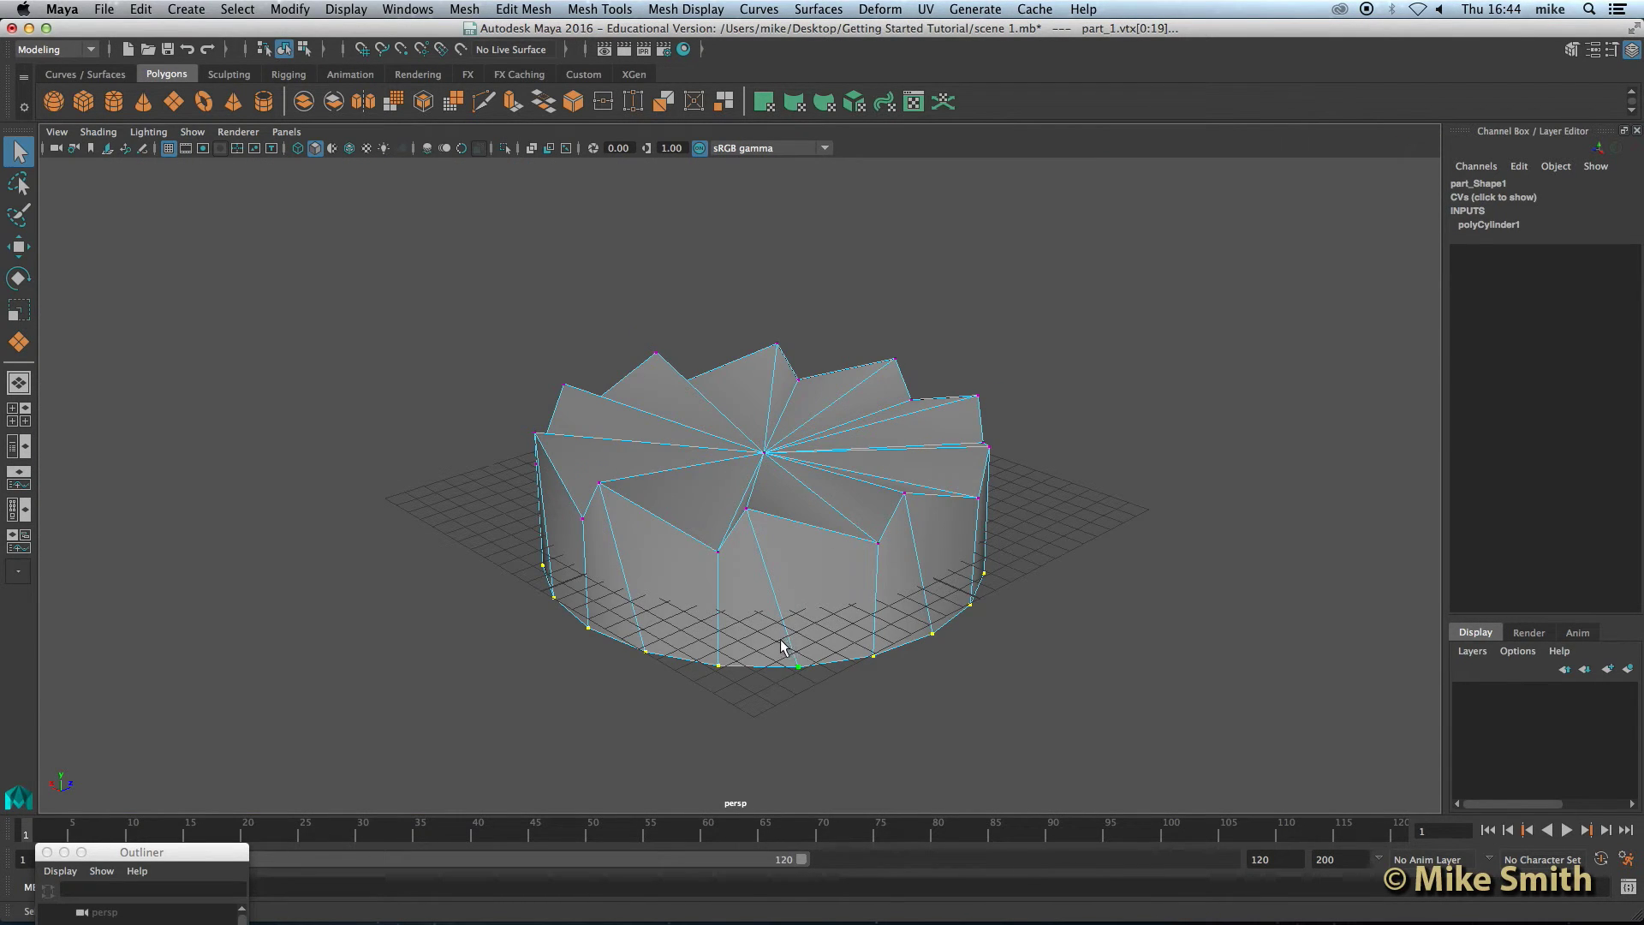
alt+drag(781, 646, 783, 510)
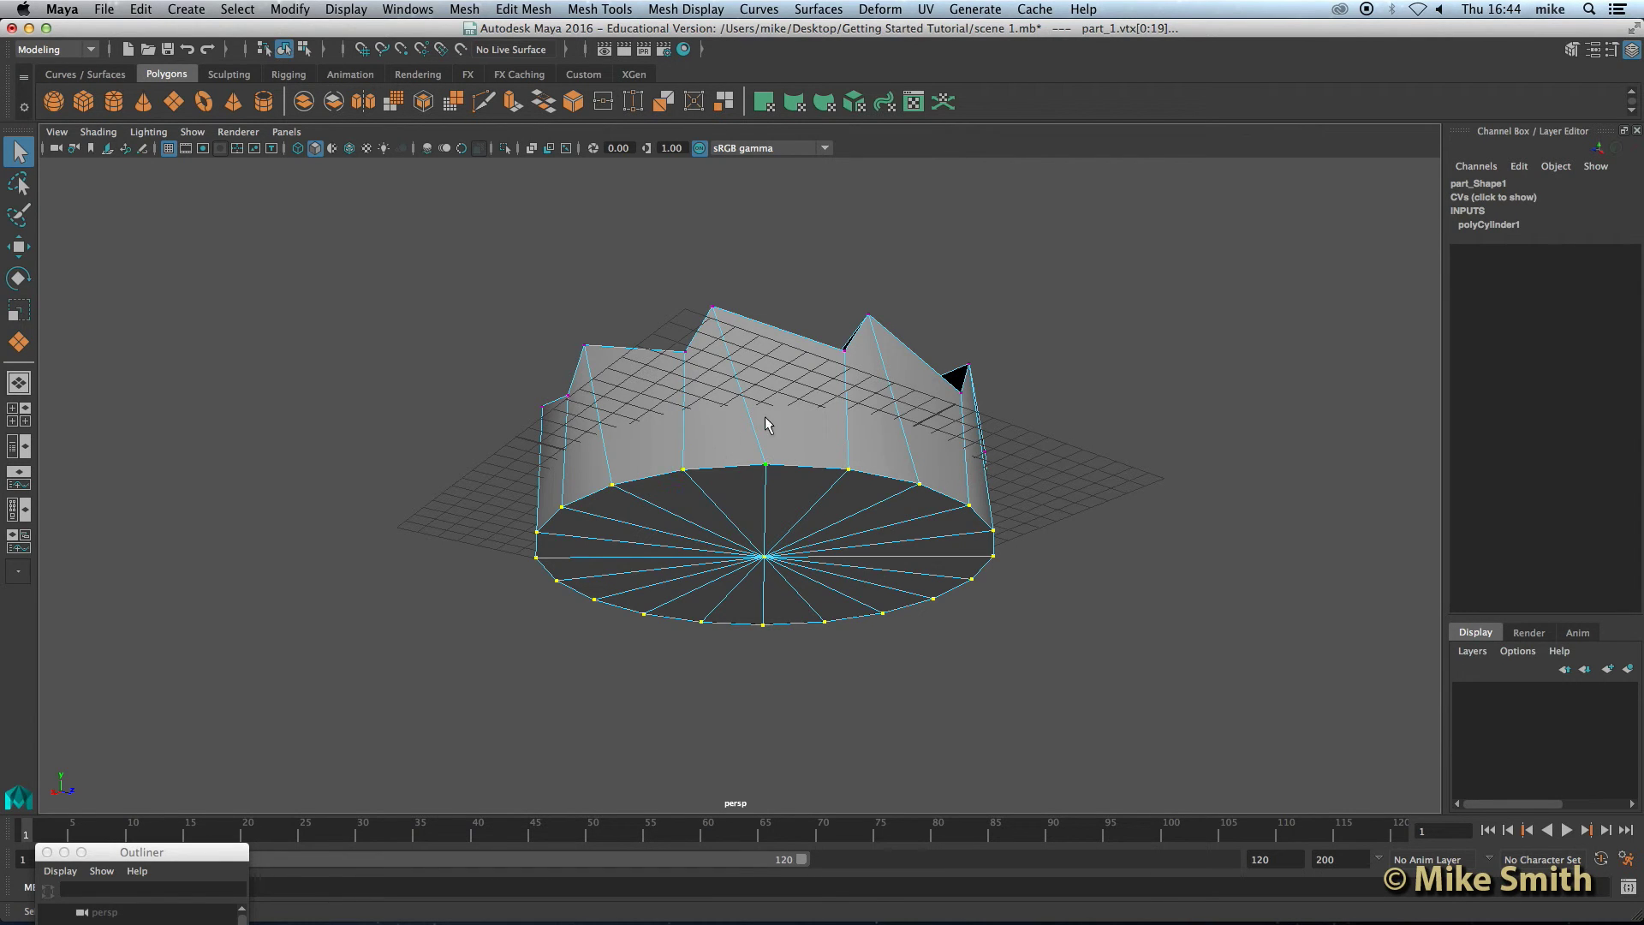
shift+click(741, 442)
mouse_move(742, 442)
alt+mouse_down()
mouse_move(740, 420)
mouse_move(738, 453)
alt+mouse_up()
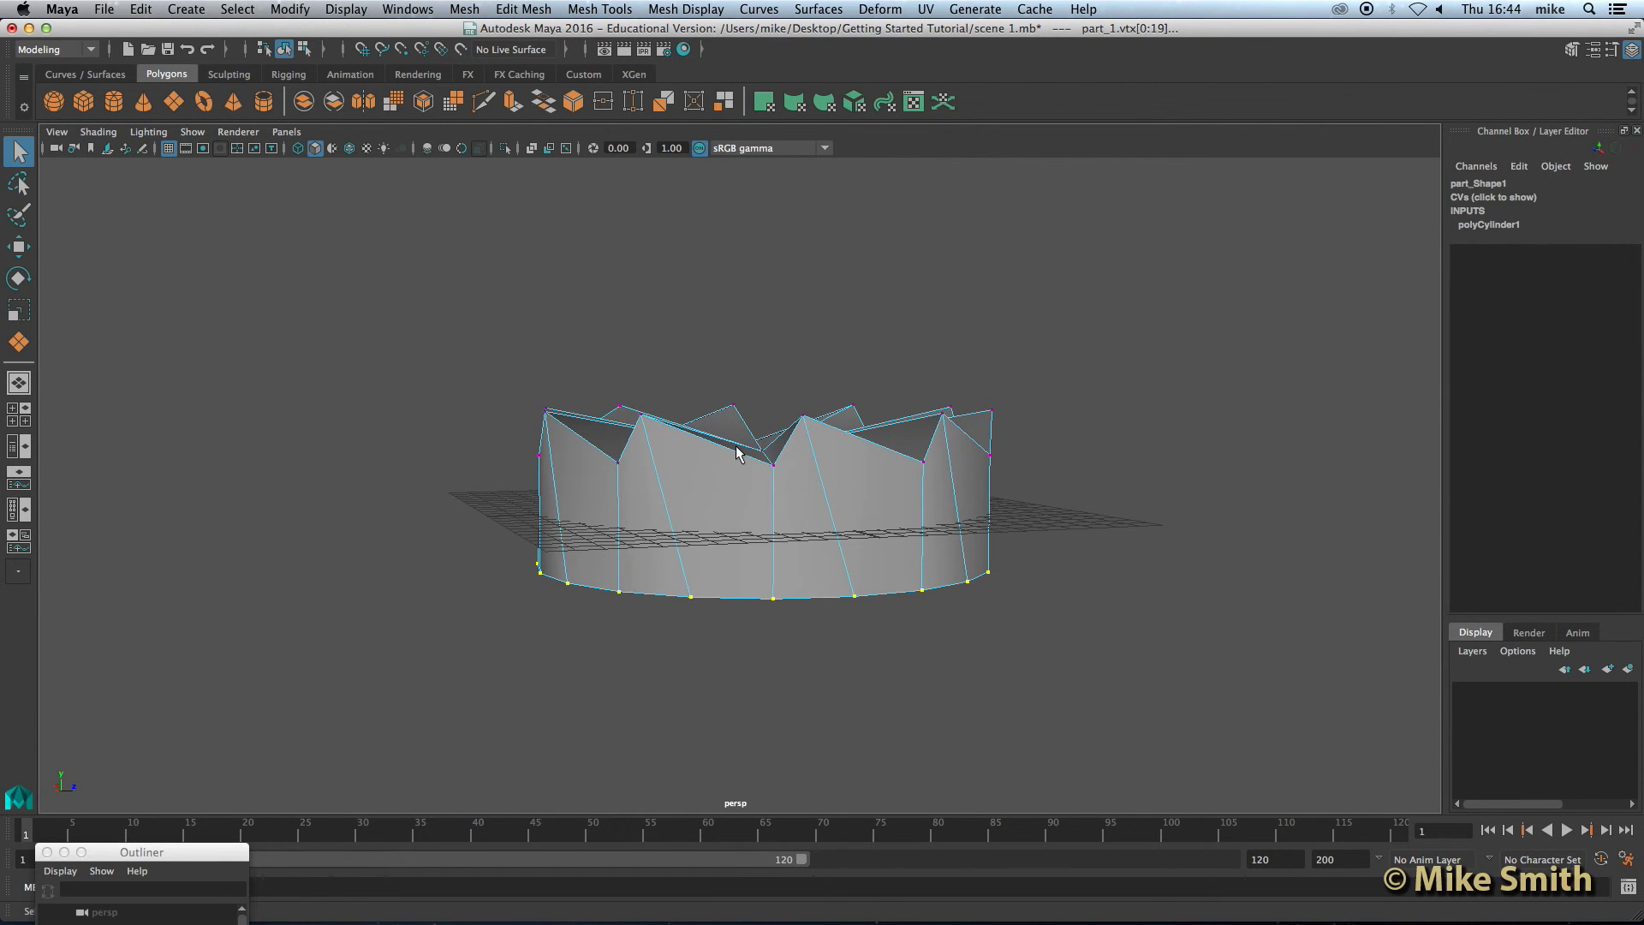